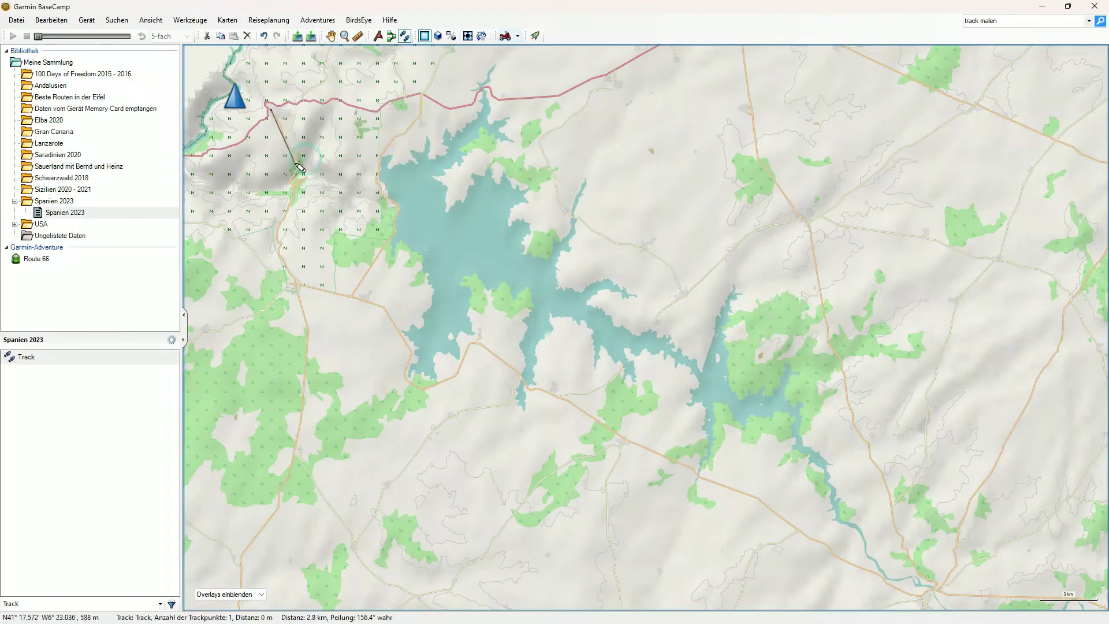
Step: Draw the first track points south from the start marker to the reservoir shore
{"action": "left_click", "coordinate": [293, 150]}
{"action": "left_click", "coordinate": [291, 188]}
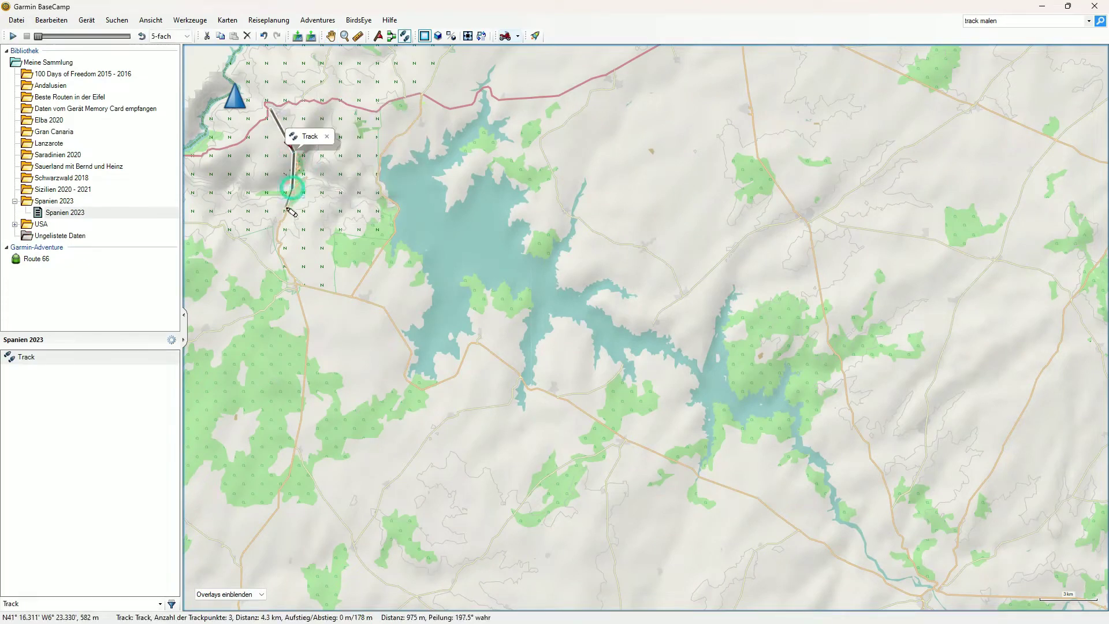
{"action": "left_click", "coordinate": [278, 229]}
{"action": "left_click", "coordinate": [280, 243]}
{"action": "left_click", "coordinate": [285, 268]}
{"action": "left_click", "coordinate": [301, 285]}
{"action": "left_click", "coordinate": [332, 293]}
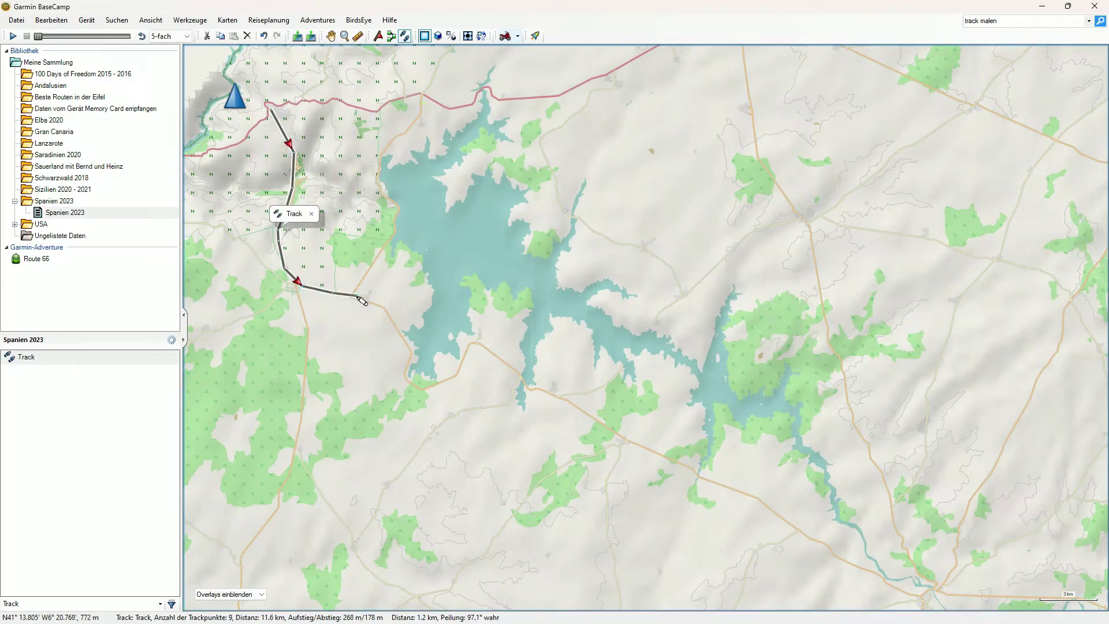
{"action": "left_click", "coordinate": [380, 305]}
{"action": "left_click", "coordinate": [405, 373]}
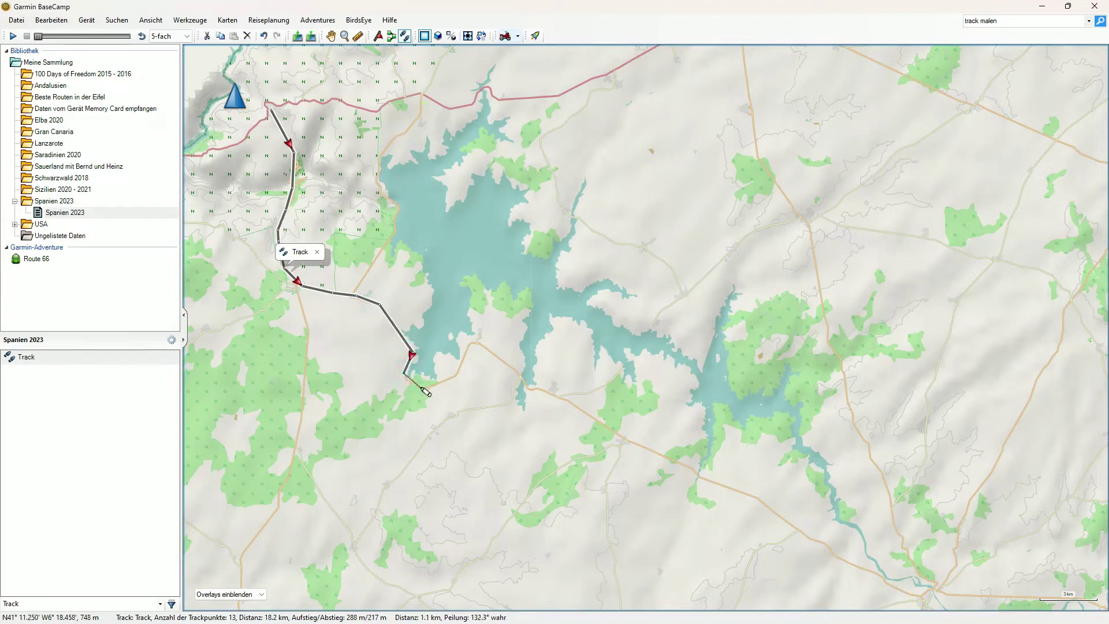
{"action": "left_click", "coordinate": [456, 375]}
{"action": "left_click", "coordinate": [472, 342]}
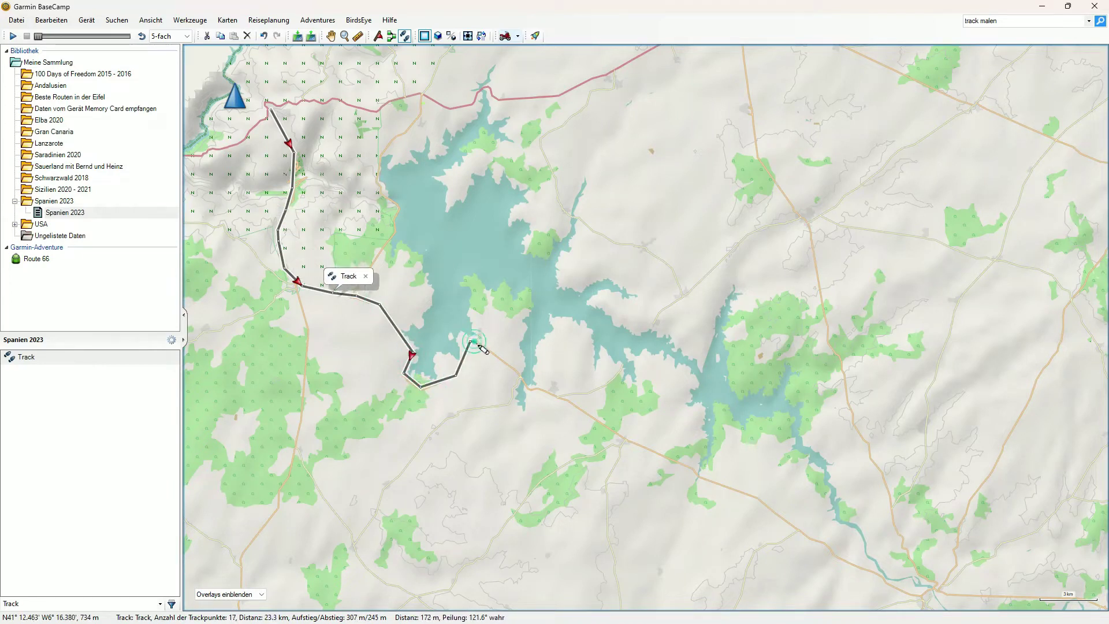
Step: Continue the track southeast past the reservoir along the road
{"action": "left_click", "coordinate": [524, 377]}
{"action": "left_click", "coordinate": [523, 384]}
{"action": "left_click", "coordinate": [528, 387]}
{"action": "left_click", "coordinate": [534, 389]}
{"action": "left_click", "coordinate": [541, 389]}
{"action": "left_click", "coordinate": [551, 394]}
{"action": "left_click", "coordinate": [567, 398]}
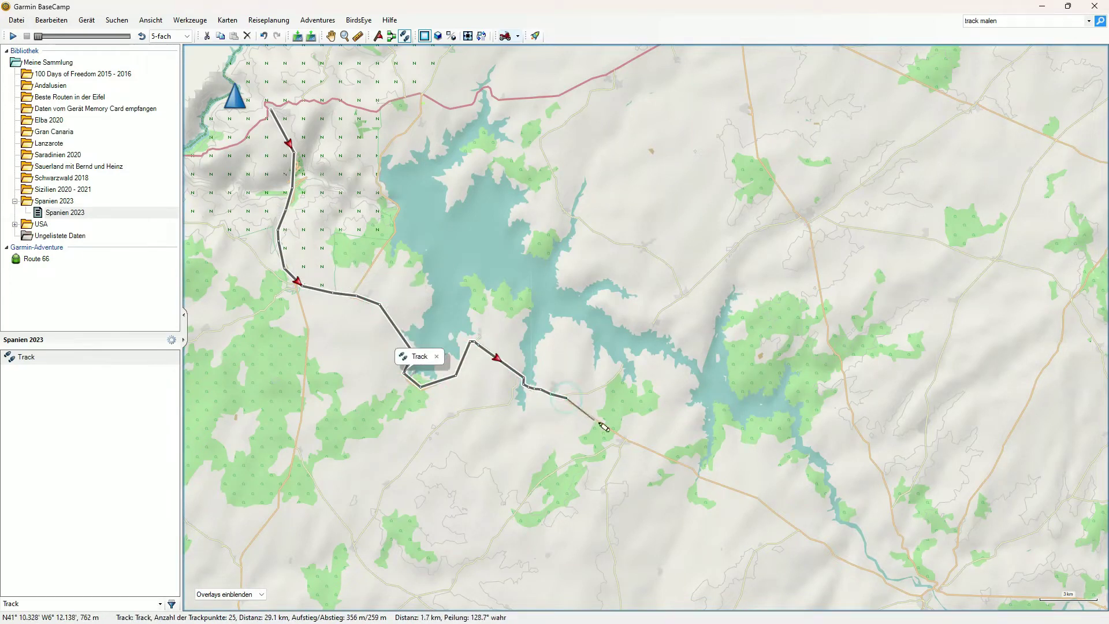
{"action": "left_click", "coordinate": [653, 451]}
{"action": "left_click", "coordinate": [693, 471]}
{"action": "left_click", "coordinate": [704, 477]}
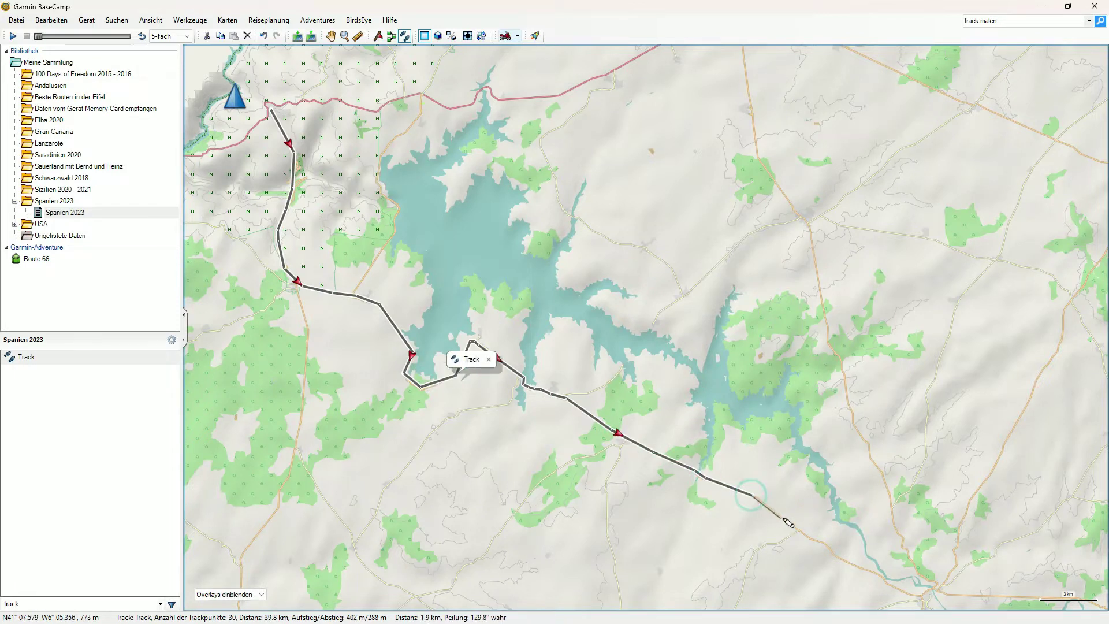
{"action": "left_click", "coordinate": [785, 520]}
Step: Finish the track down along the river, reaching 41 points and about 50.7 km
{"action": "left_click", "coordinate": [831, 550]}
{"action": "left_click", "coordinate": [846, 560]}
{"action": "left_click", "coordinate": [861, 565]}
{"action": "left_click", "coordinate": [876, 569]}
{"action": "left_click", "coordinate": [890, 579]}
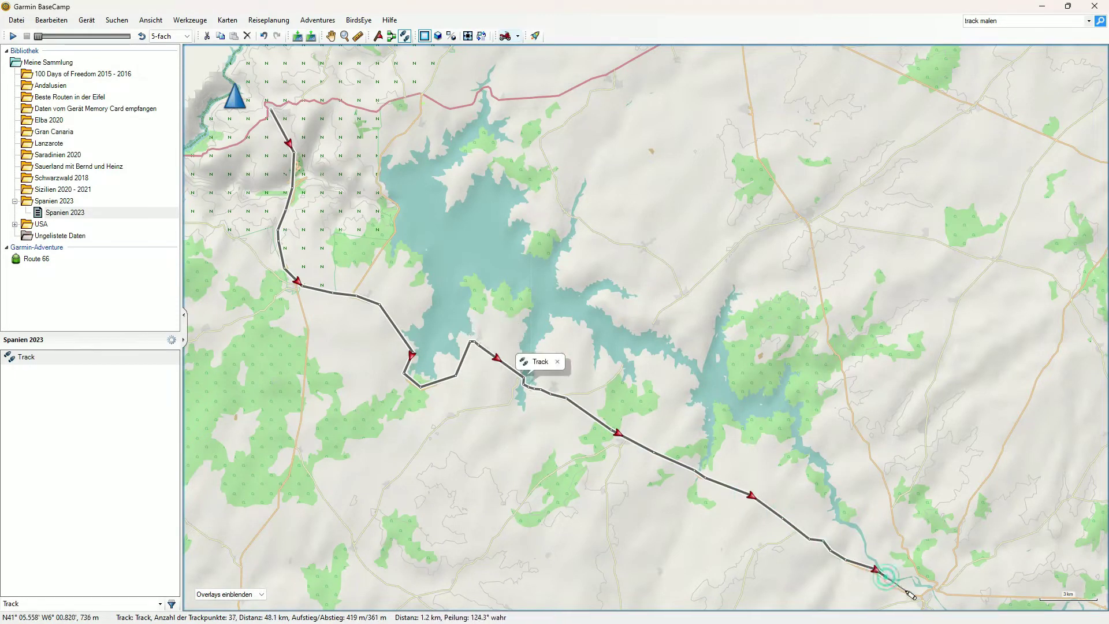
{"action": "left_click", "coordinate": [904, 588]}
{"action": "left_click", "coordinate": [917, 594]}
{"action": "left_click", "coordinate": [931, 586]}
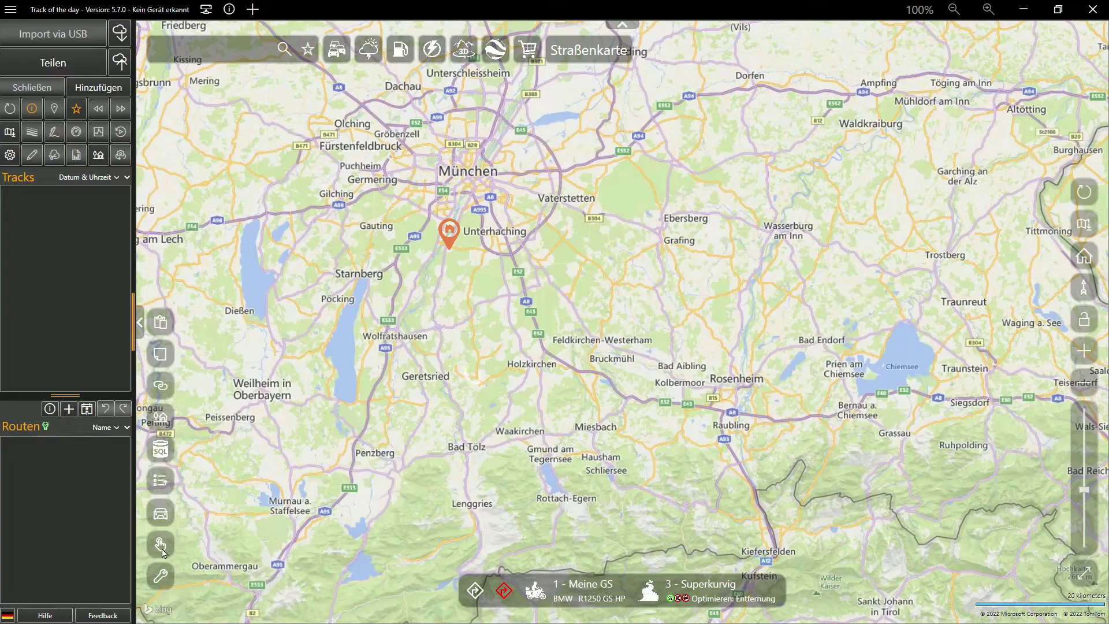
Step: Start quick routing and place demo points from Unterhaching via Holzkirchen and Prien to Traunstein
{"action": "left_click", "coordinate": [160, 544]}
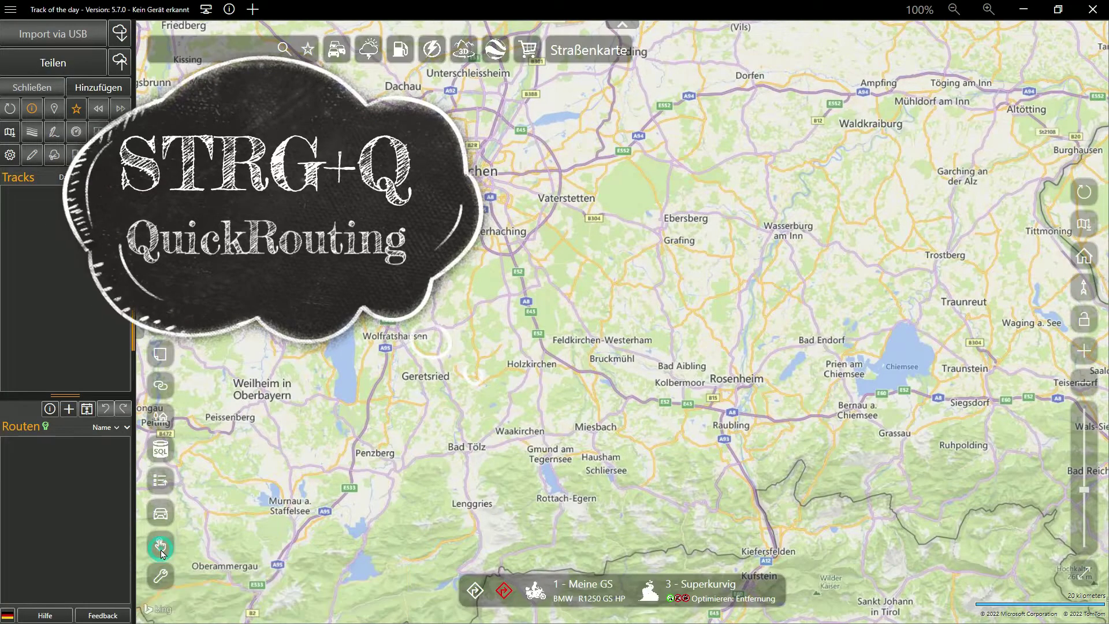
{"action": "left_click", "coordinate": [454, 247]}
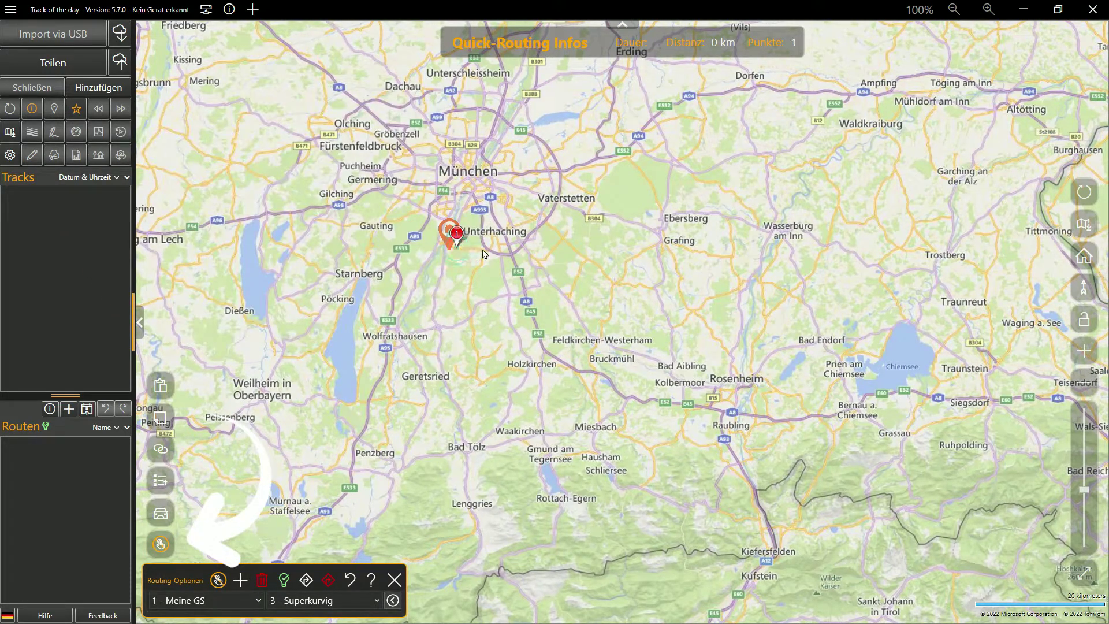
{"action": "left_click", "coordinate": [483, 250]}
{"action": "left_click", "coordinate": [470, 311]}
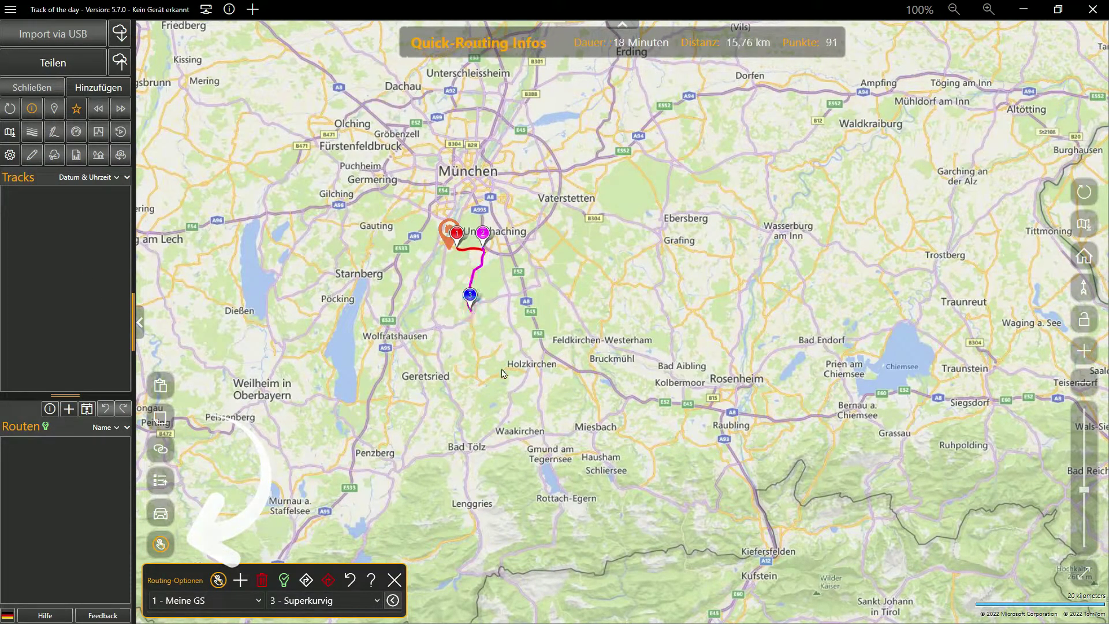
{"action": "left_click", "coordinate": [523, 367]}
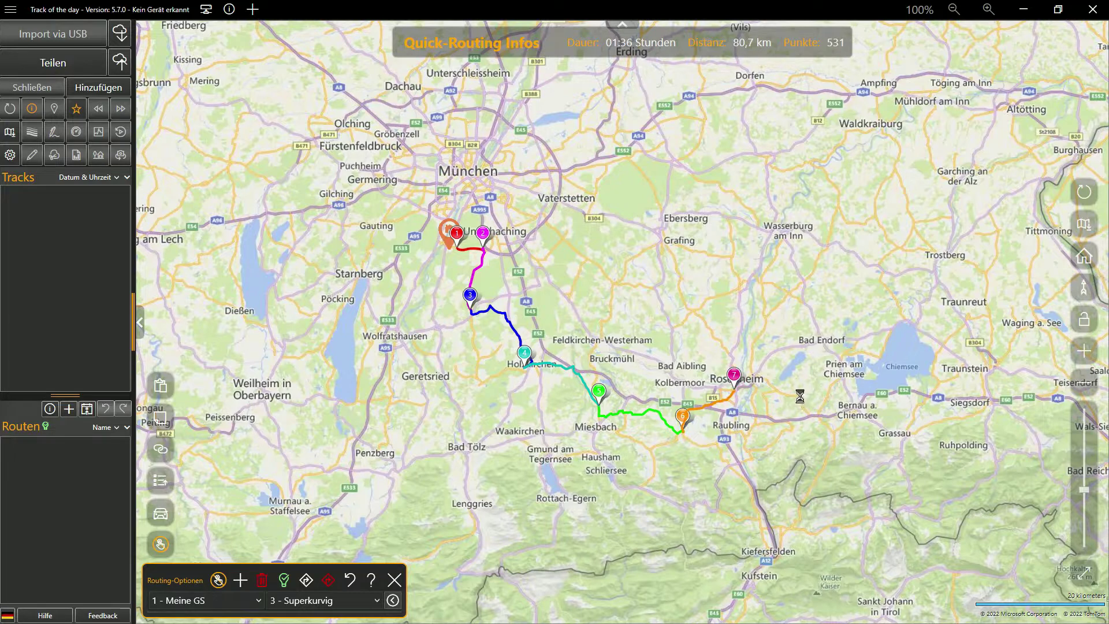
{"action": "left_click", "coordinate": [831, 391]}
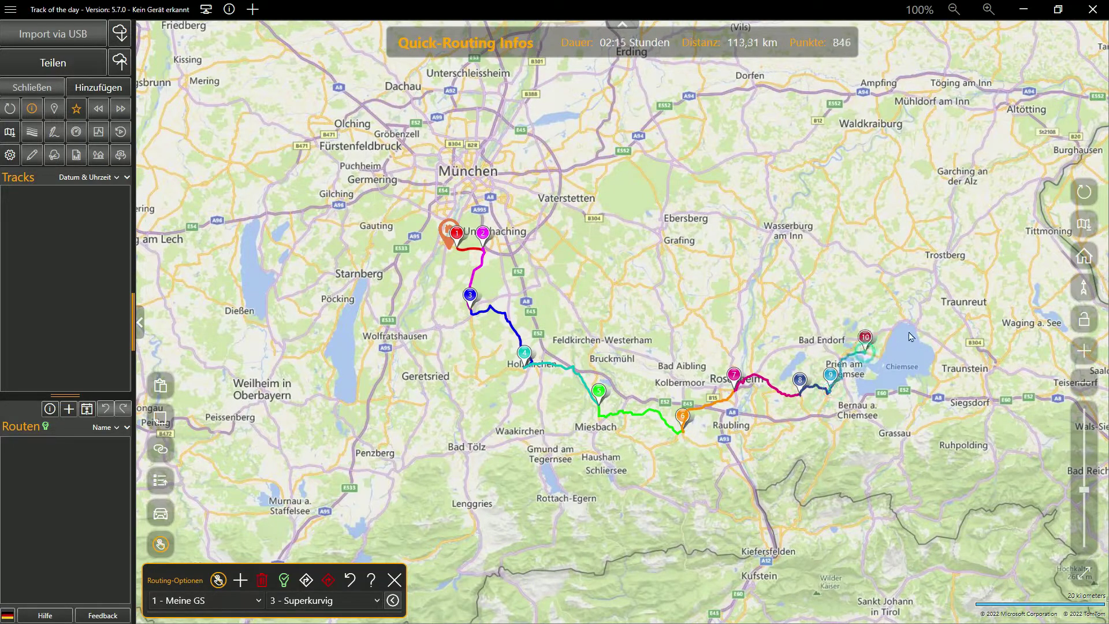
{"action": "left_click", "coordinate": [936, 367]}
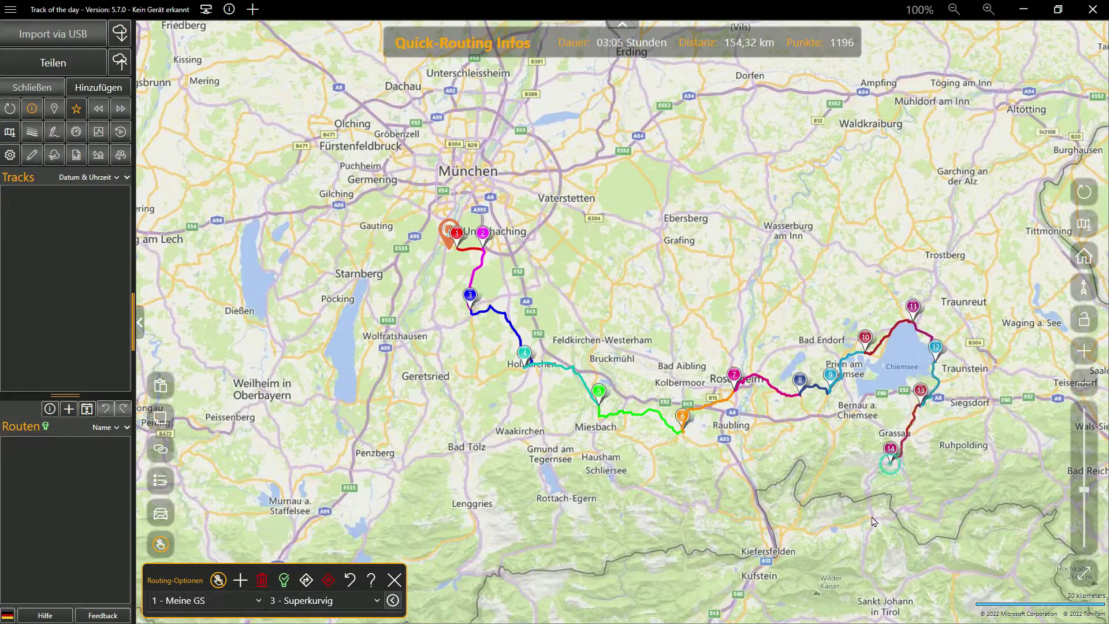
Step: Add demo points back via Schliersee, Bad Tölz and Geretsried, then restart with an empty quick route
{"action": "left_click", "coordinate": [722, 511]}
{"action": "left_click", "coordinate": [641, 489]}
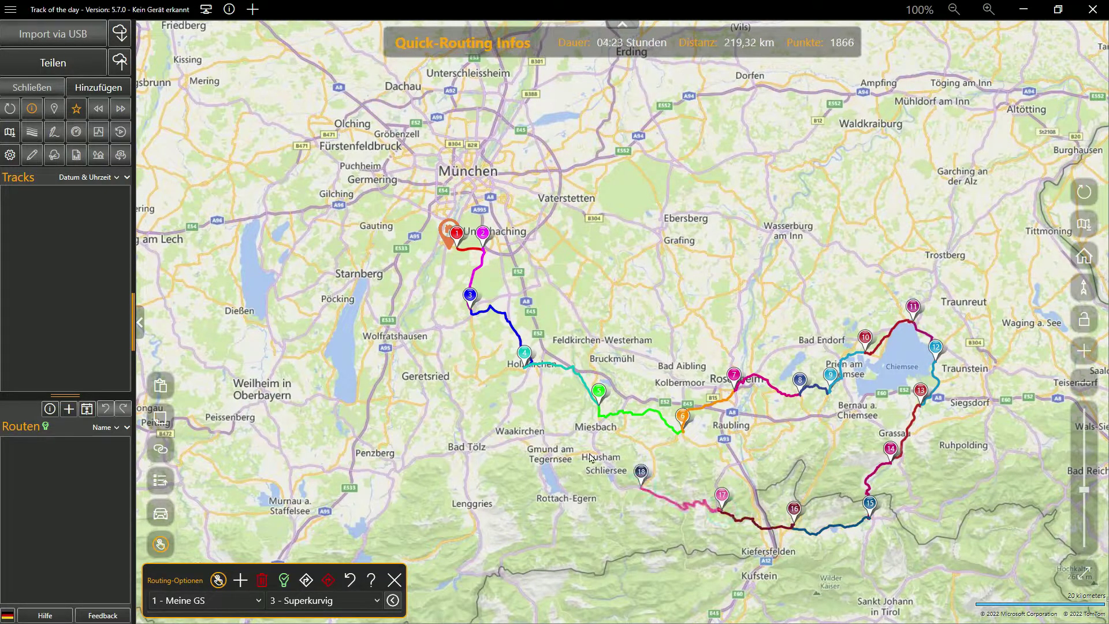
{"action": "left_click", "coordinate": [590, 454]}
{"action": "left_click", "coordinate": [473, 445]}
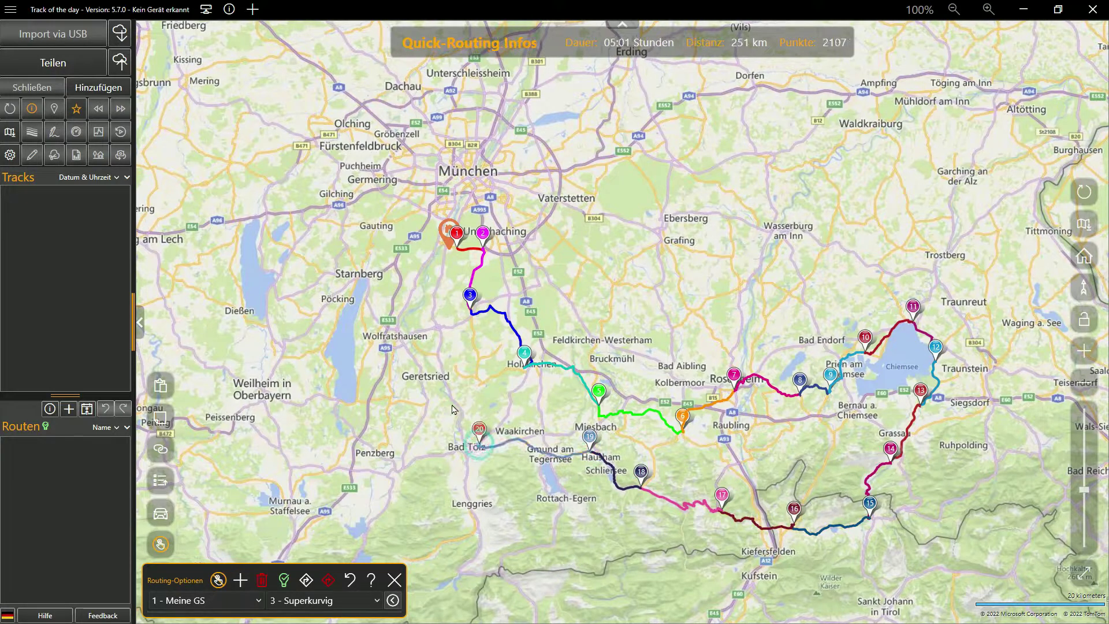
{"action": "left_click", "coordinate": [451, 392]}
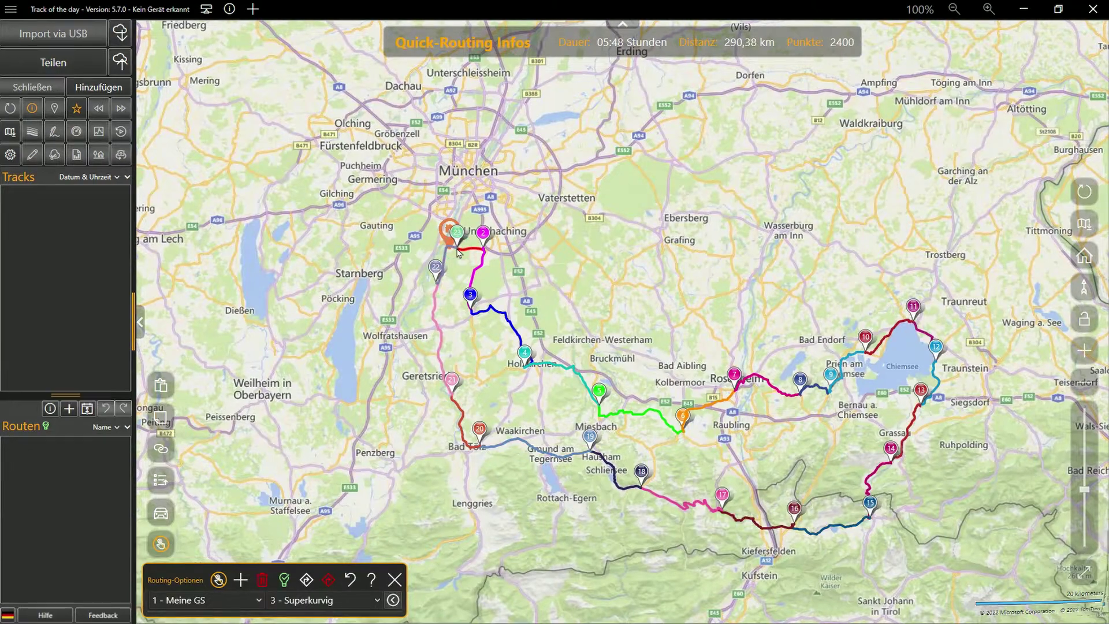
{"action": "left_click", "coordinate": [162, 543]}
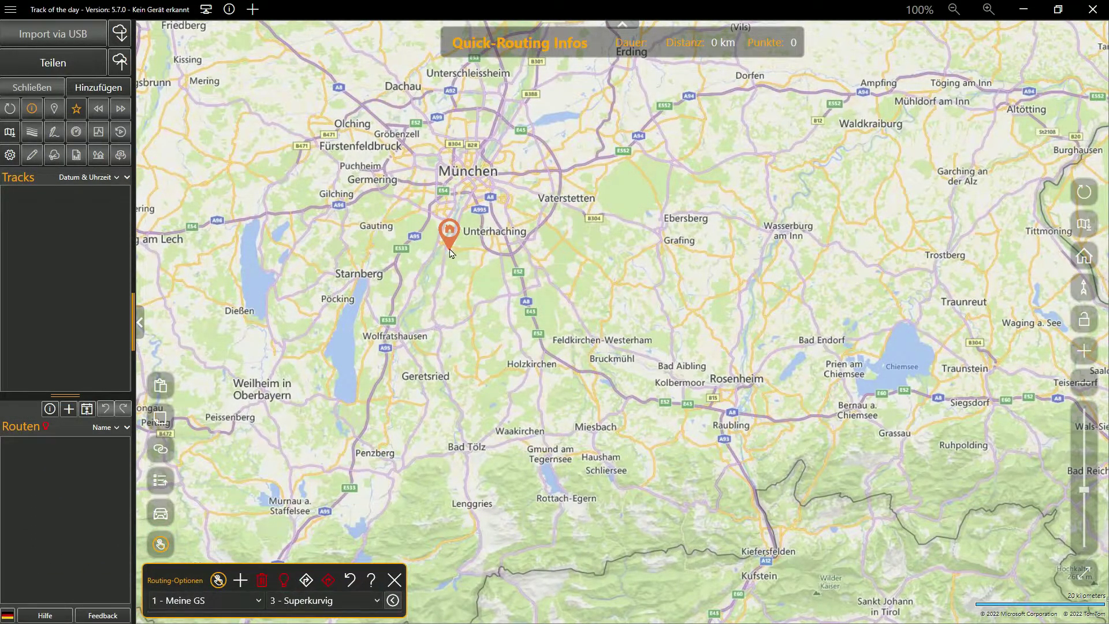
Step: Place route points from south of the start toward Bad Endorf and around the Chiemsee
{"action": "left_click", "coordinate": [470, 316]}
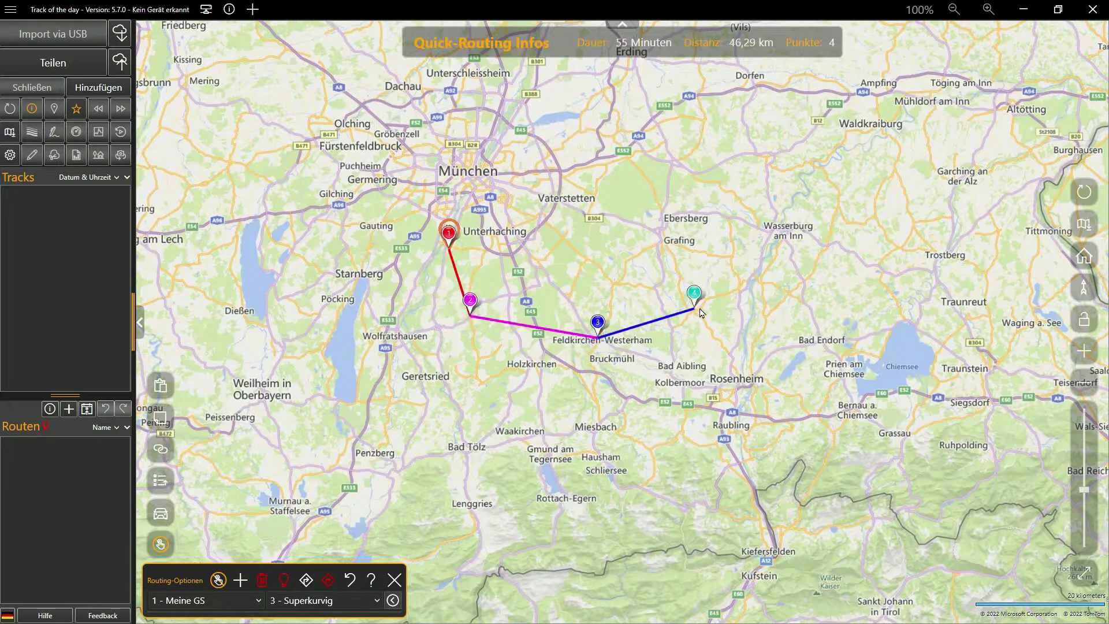
{"action": "left_click", "coordinate": [790, 293]}
{"action": "left_click", "coordinate": [853, 350]}
{"action": "left_click", "coordinate": [878, 355]}
{"action": "left_click", "coordinate": [902, 320]}
{"action": "left_click", "coordinate": [934, 360]}
{"action": "left_click", "coordinate": [931, 391]}
{"action": "left_click", "coordinate": [865, 396]}
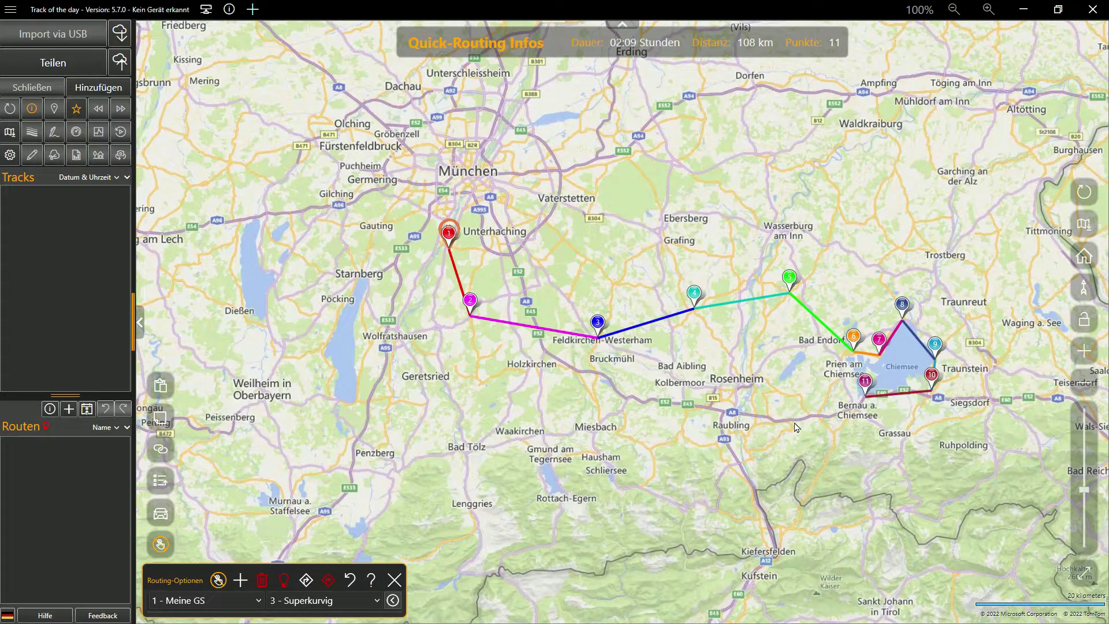
Step: Add points back west via Geretsried and Wolfratshausen, close the loop and calculate it along roads
{"action": "left_click", "coordinate": [790, 430]}
{"action": "left_click", "coordinate": [649, 448]}
{"action": "left_click", "coordinate": [528, 444]}
{"action": "left_click", "coordinate": [421, 404]}
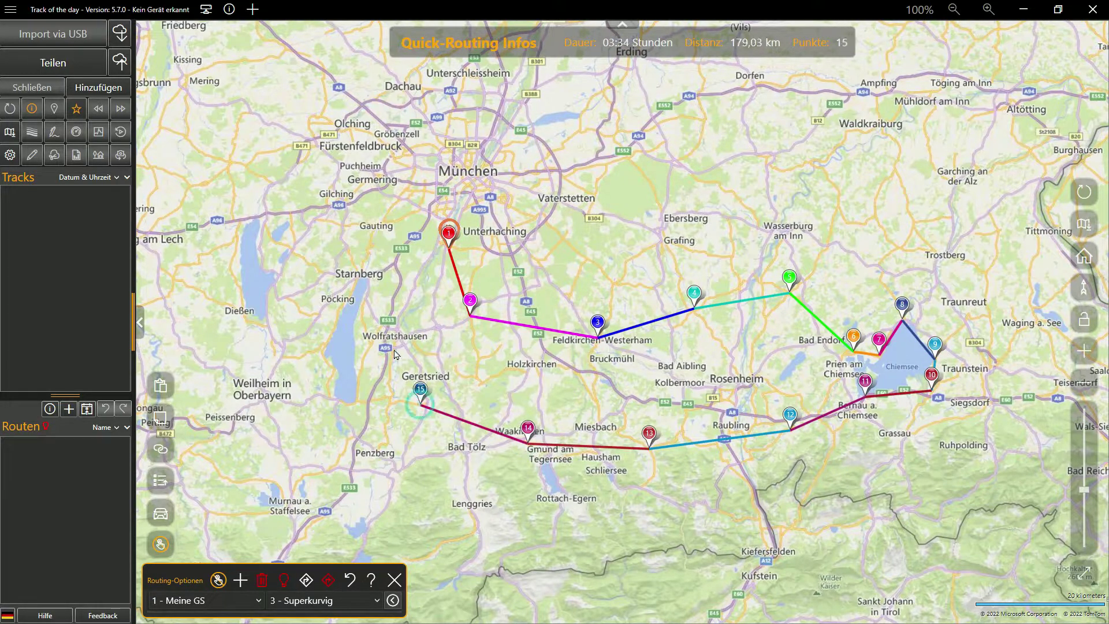
{"action": "left_click", "coordinate": [427, 261]}
{"action": "left_click", "coordinate": [448, 245]}
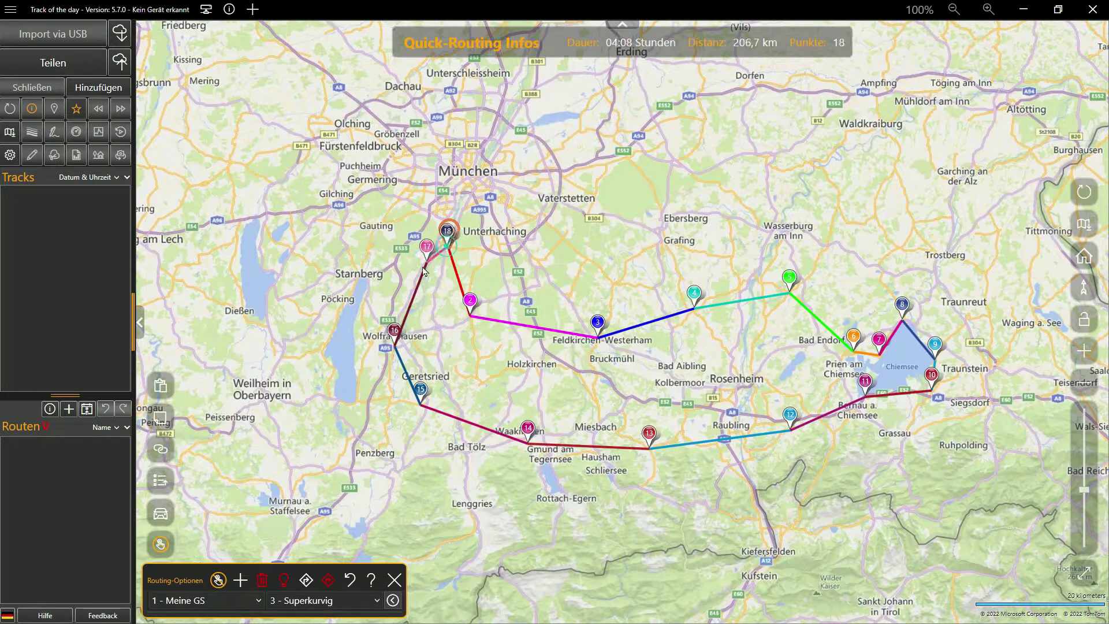
{"action": "left_click", "coordinate": [306, 580]}
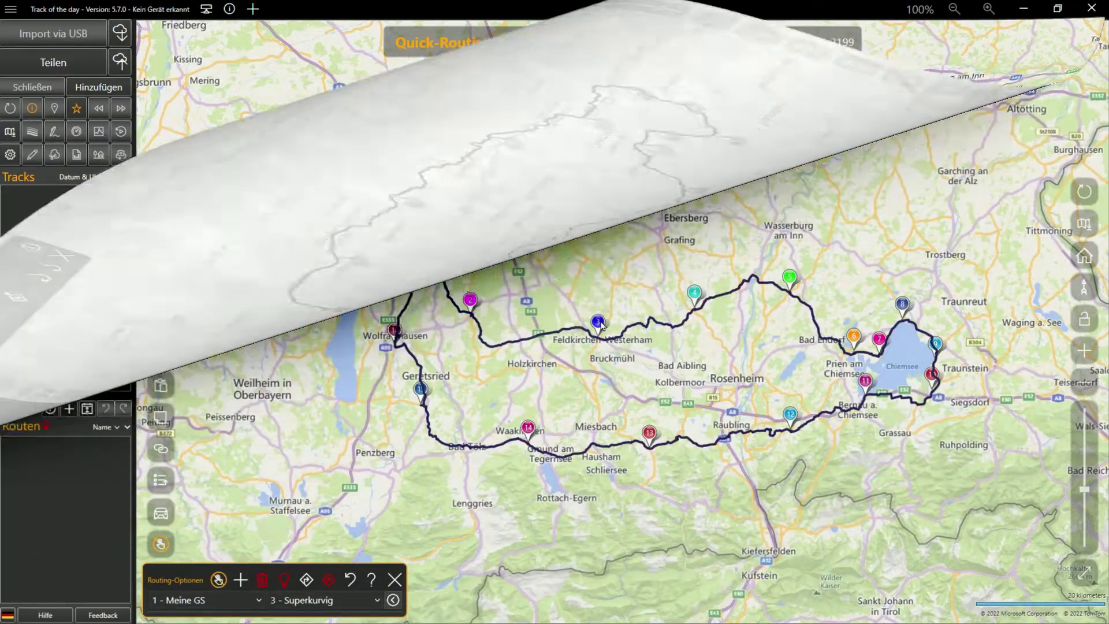
Step: Drag route points 3, 2 and 5 northward and recalculate the changed legs
{"action": "left_click_drag", "start_coordinate": [598, 319], "coordinate": [604, 294]}
{"action": "left_click_drag", "start_coordinate": [604, 295], "coordinate": [609, 263]}
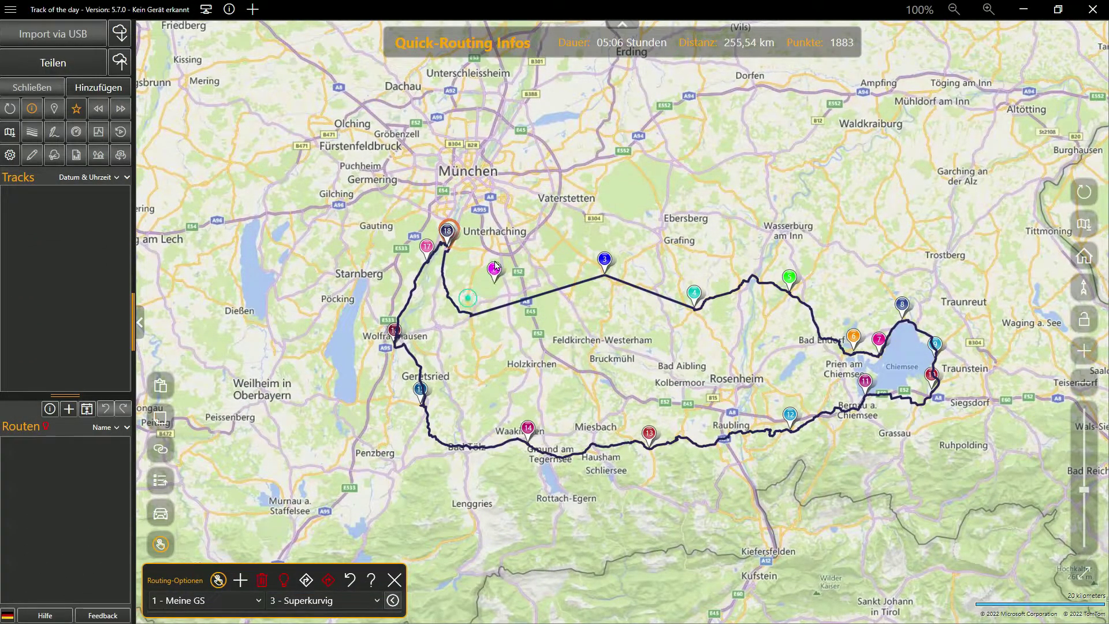
{"action": "left_click_drag", "start_coordinate": [518, 281], "coordinate": [517, 282]}
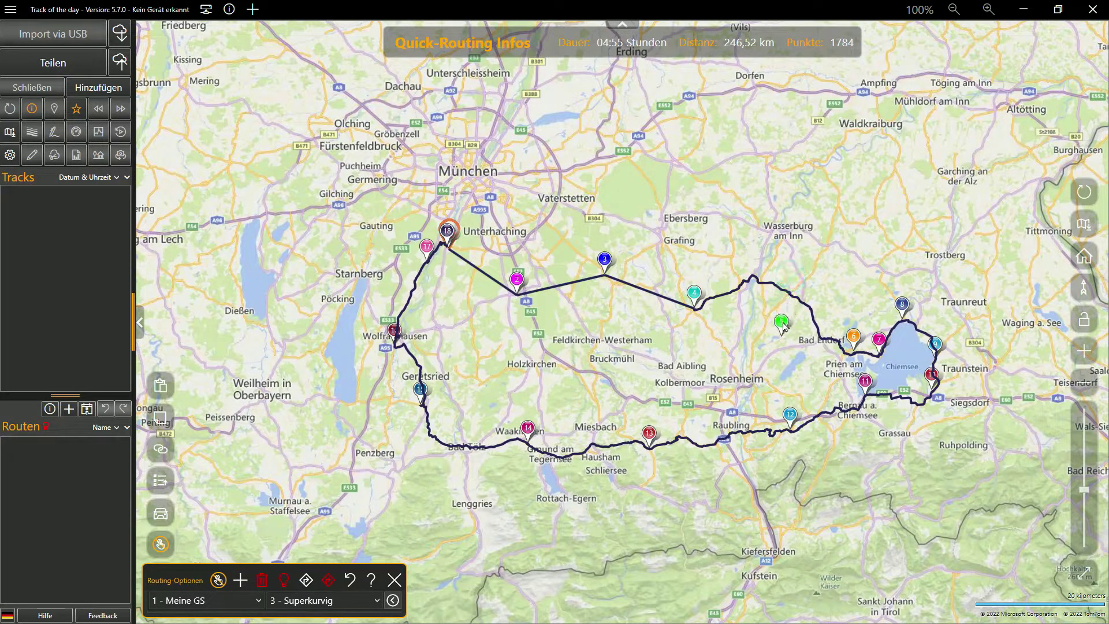
{"action": "left_click_drag", "start_coordinate": [867, 259], "coordinate": [867, 254]}
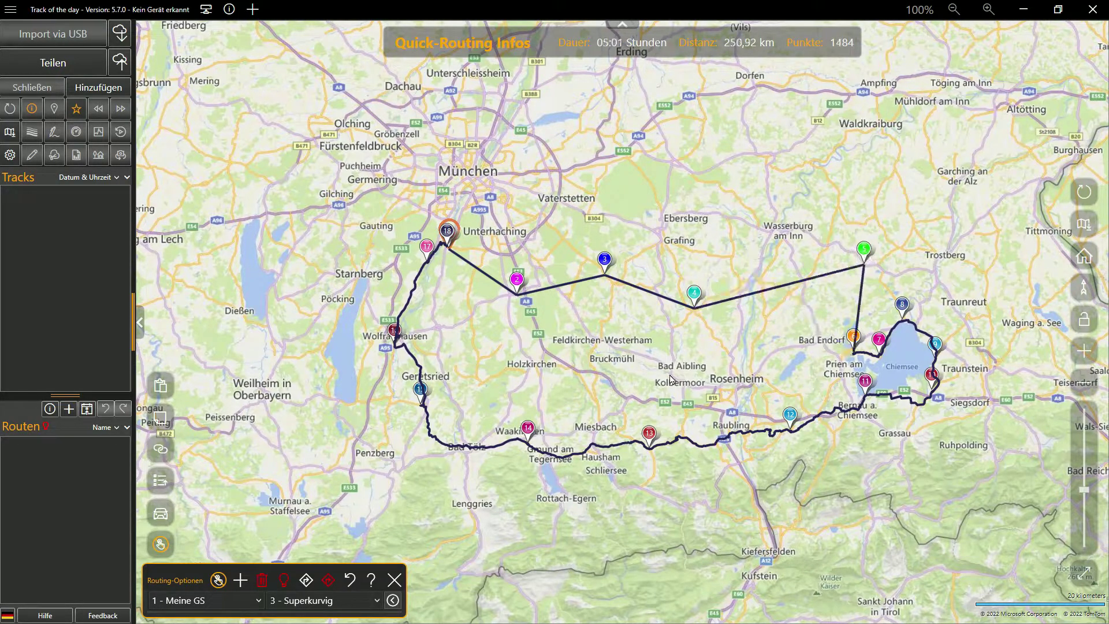
{"action": "left_click", "coordinate": [307, 579]}
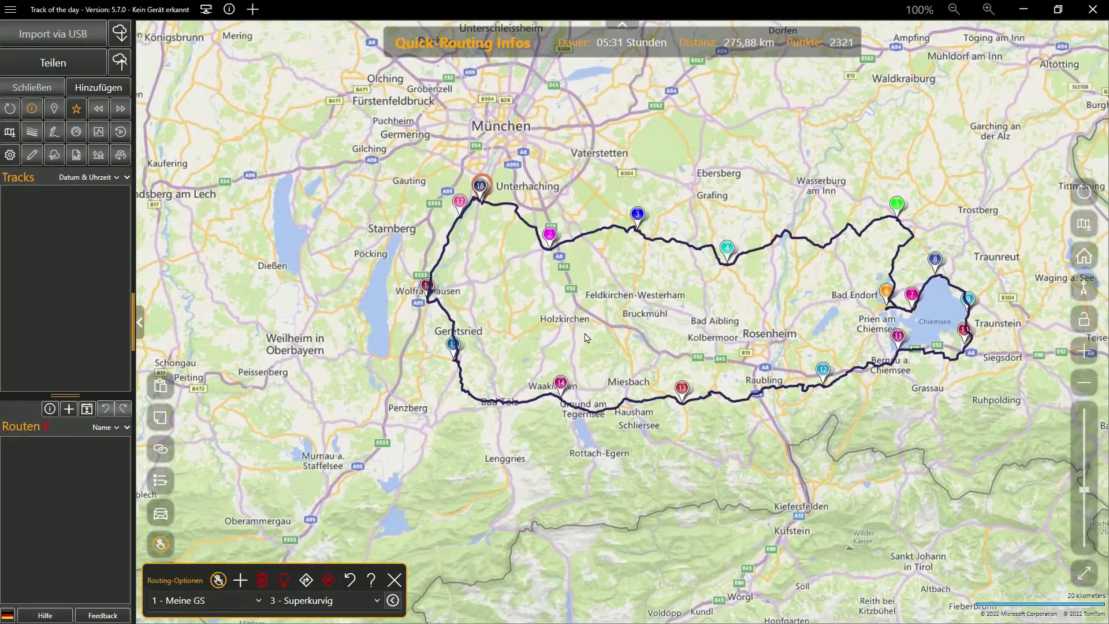
Step: Save the Chiemsee loop to the routes list and rename it 'Rund um den Chiemsee'
{"action": "scroll", "coordinate": [527, 369], "scroll_direction": "up", "scroll_amount": 5}
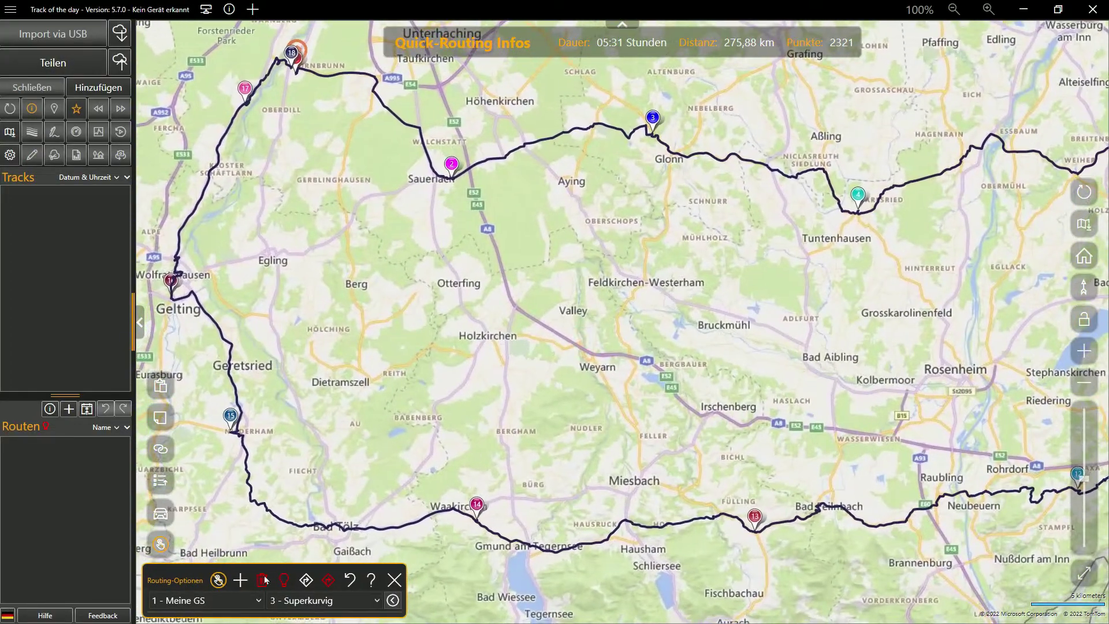
{"action": "left_click", "coordinate": [240, 580]}
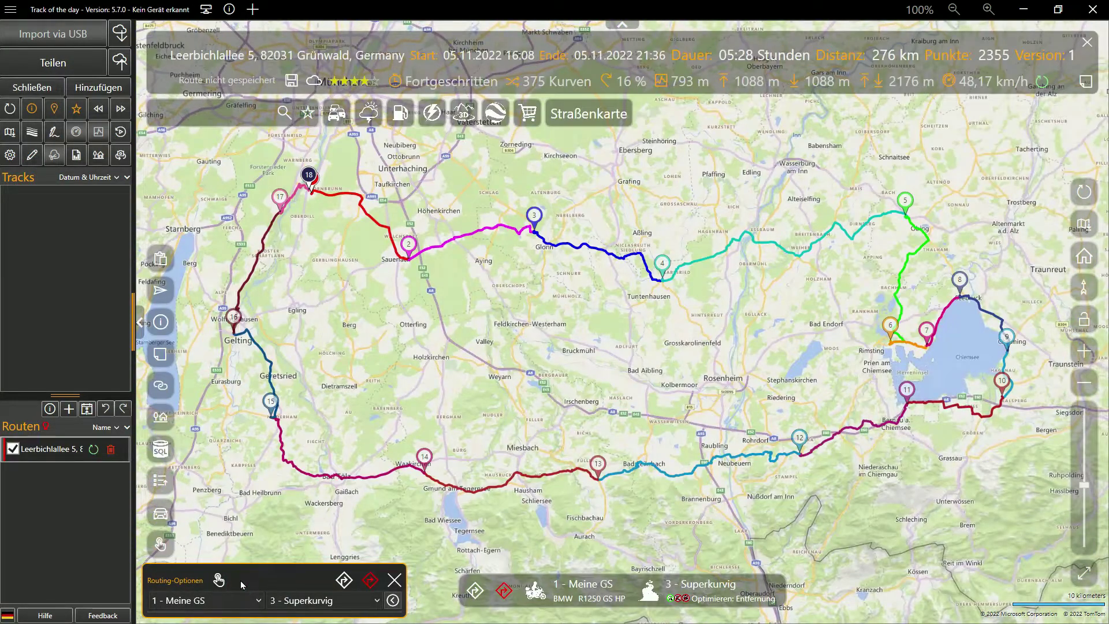
{"action": "right_click", "coordinate": [54, 454]}
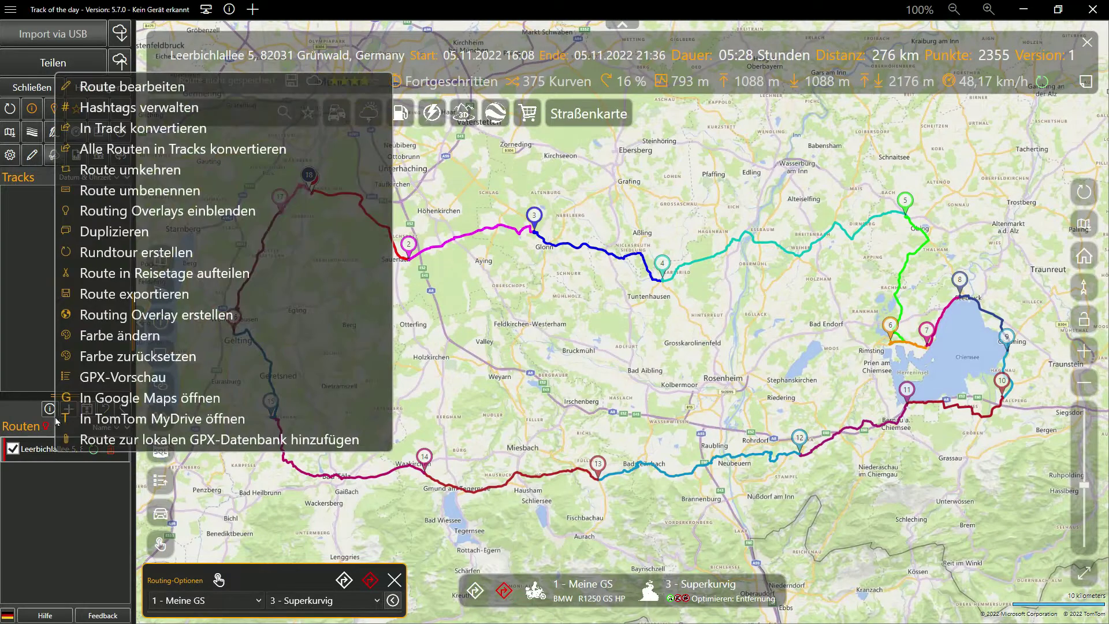
{"action": "left_click", "coordinate": [123, 192]}
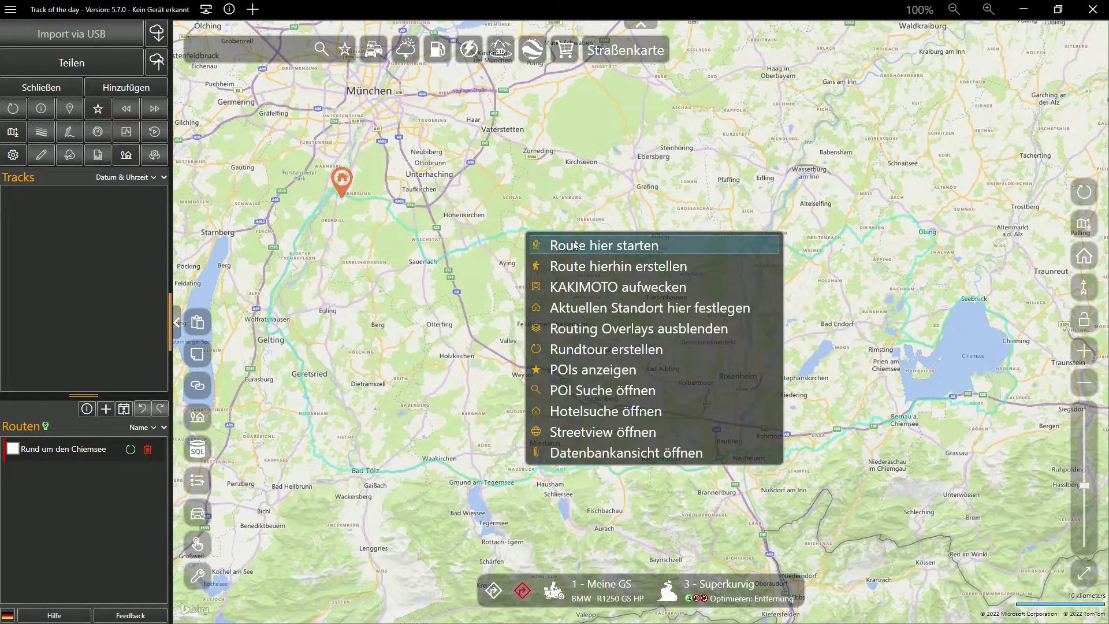
Step: Start a new route at the map spot near Grünwald and extend it eastward
{"action": "left_click", "coordinate": [586, 267]}
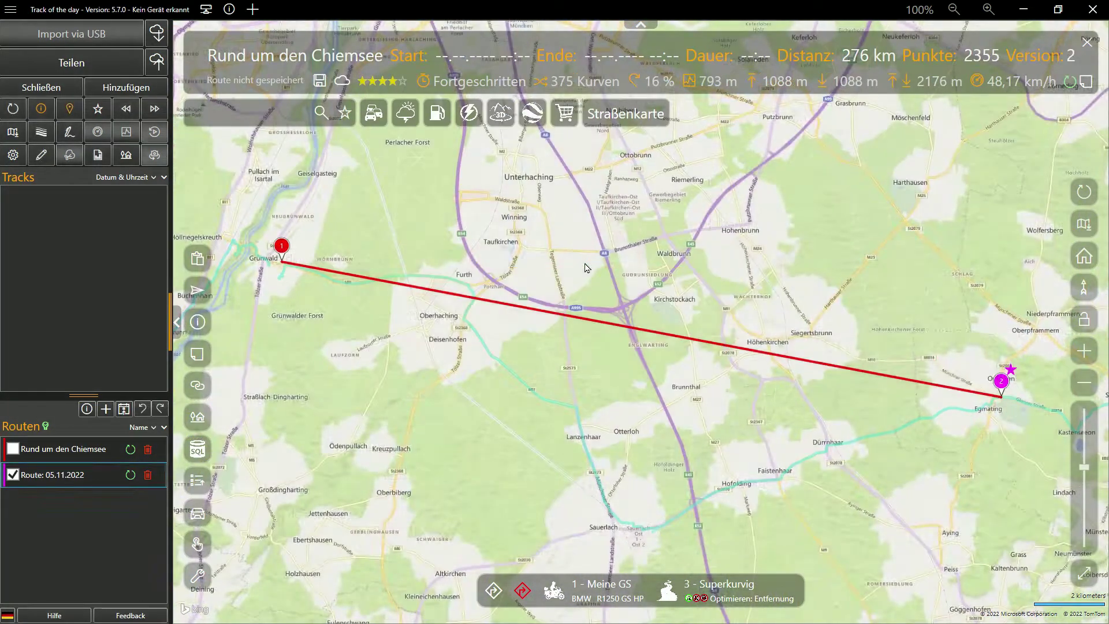
{"action": "scroll", "coordinate": [976, 458], "scroll_direction": "down", "scroll_amount": 3}
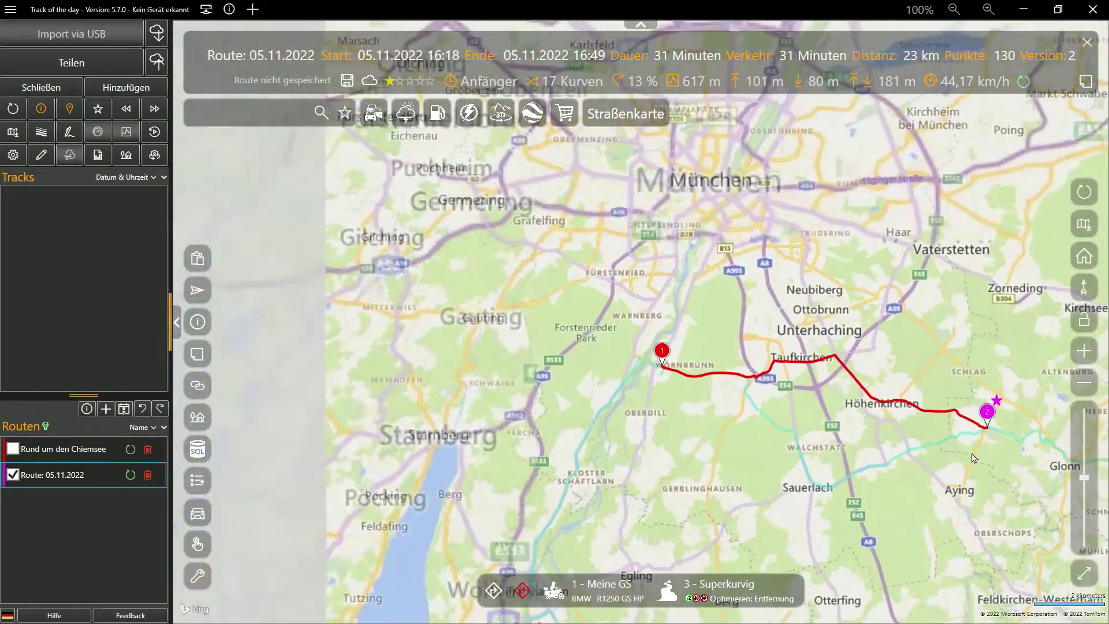
{"action": "left_click_drag", "start_coordinate": [976, 458], "coordinate": [588, 399]}
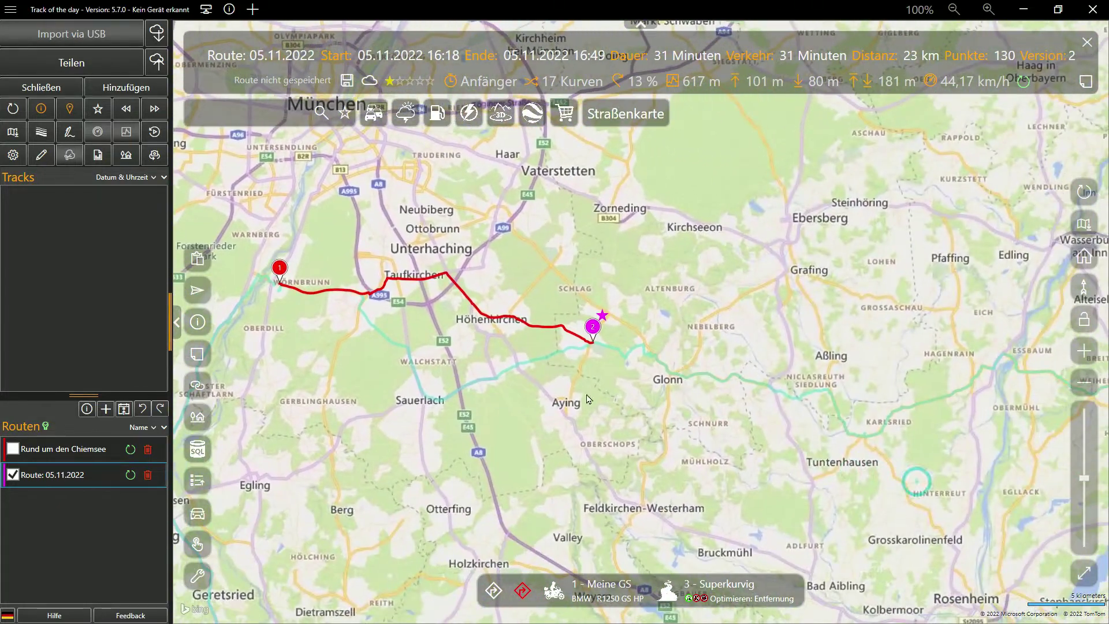
{"action": "right_click", "coordinate": [790, 402]}
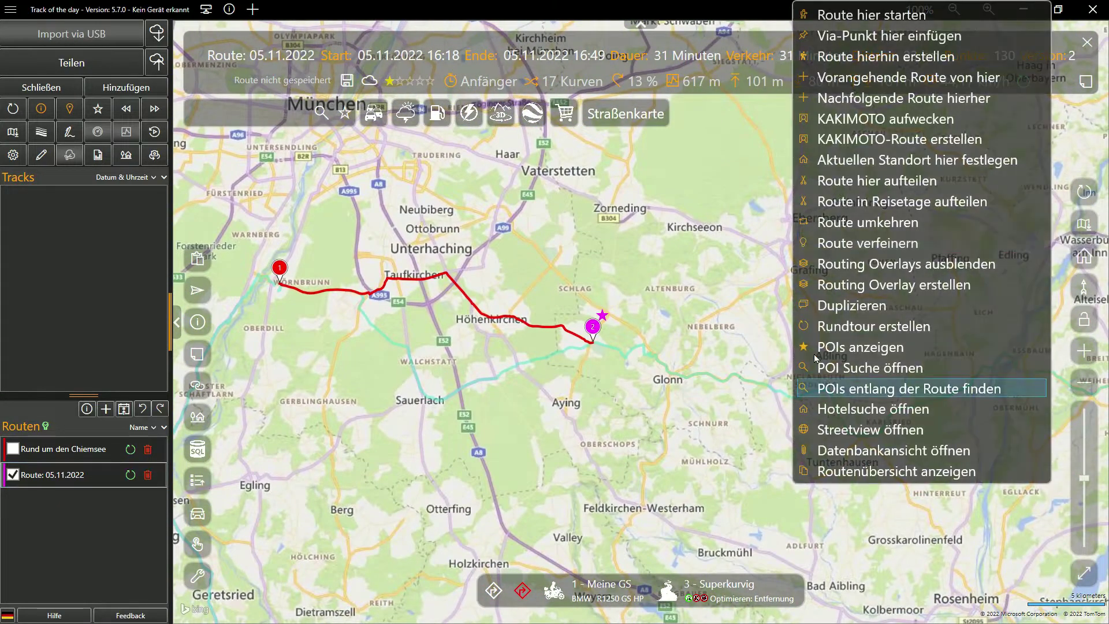
{"action": "left_click", "coordinate": [858, 55]}
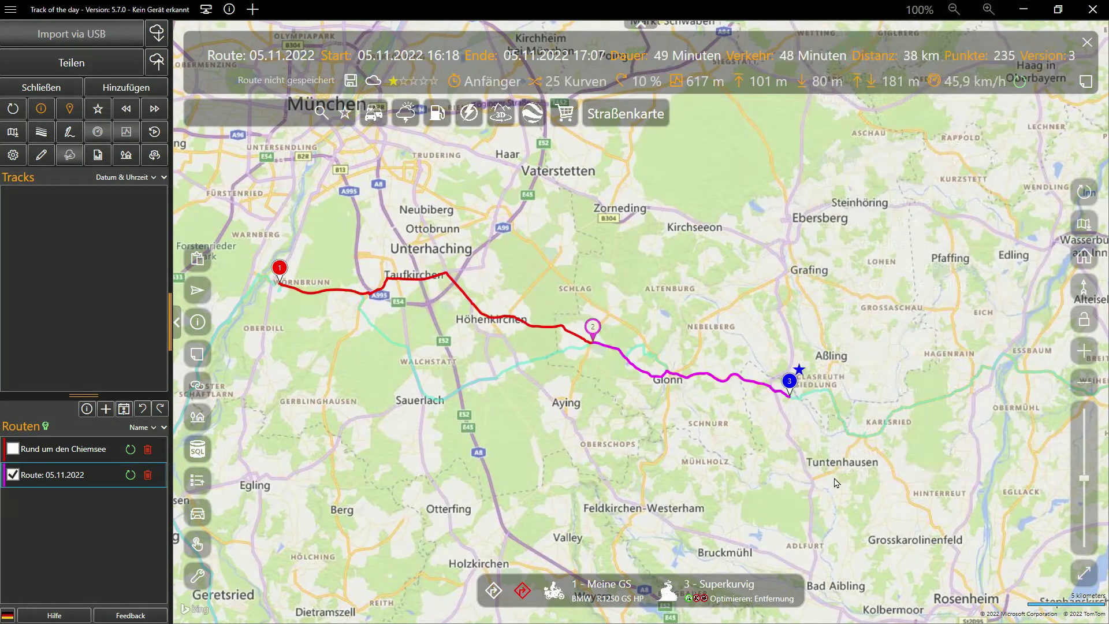
Step: Extend the route further east past Glonn with points toward Obing
{"action": "left_click_drag", "start_coordinate": [773, 460], "coordinate": [576, 421]}
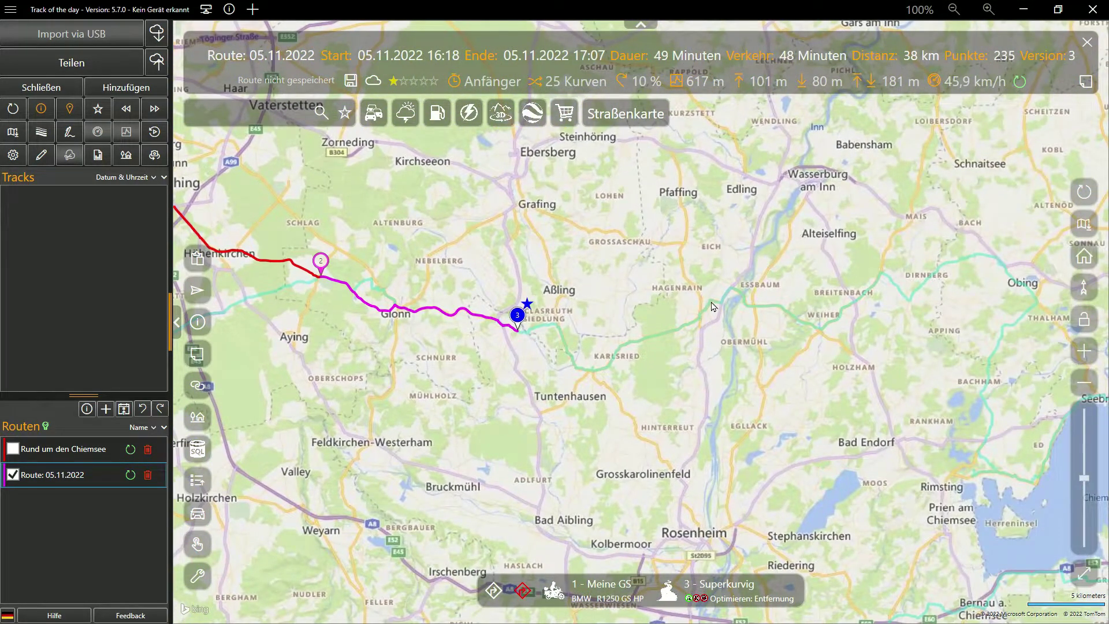
{"action": "left_click", "coordinate": [714, 306]}
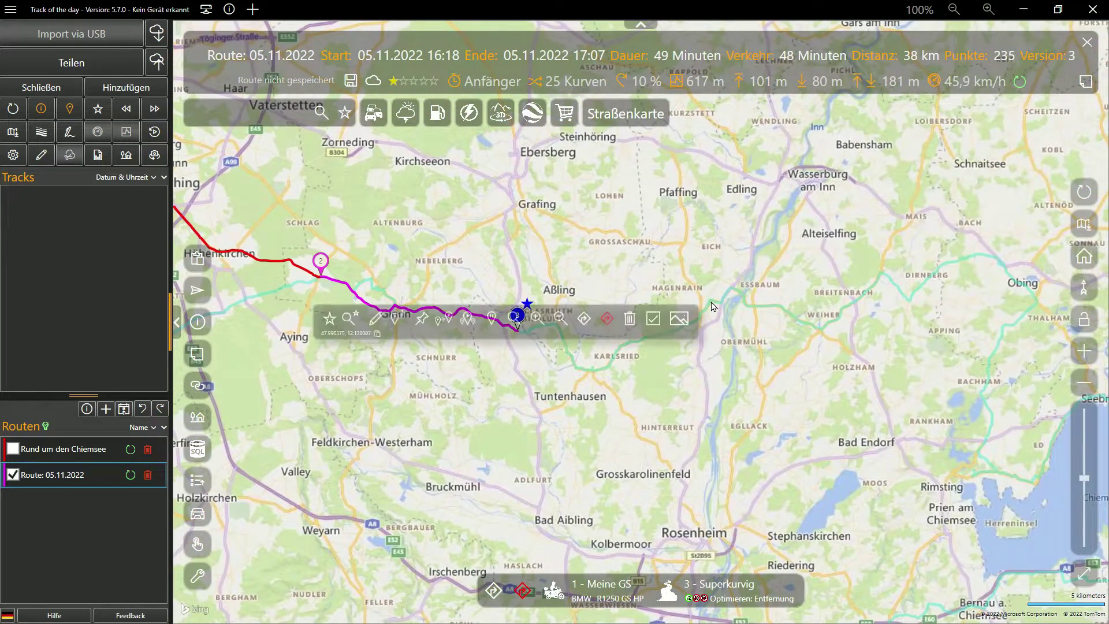
{"action": "left_click", "coordinate": [395, 320]}
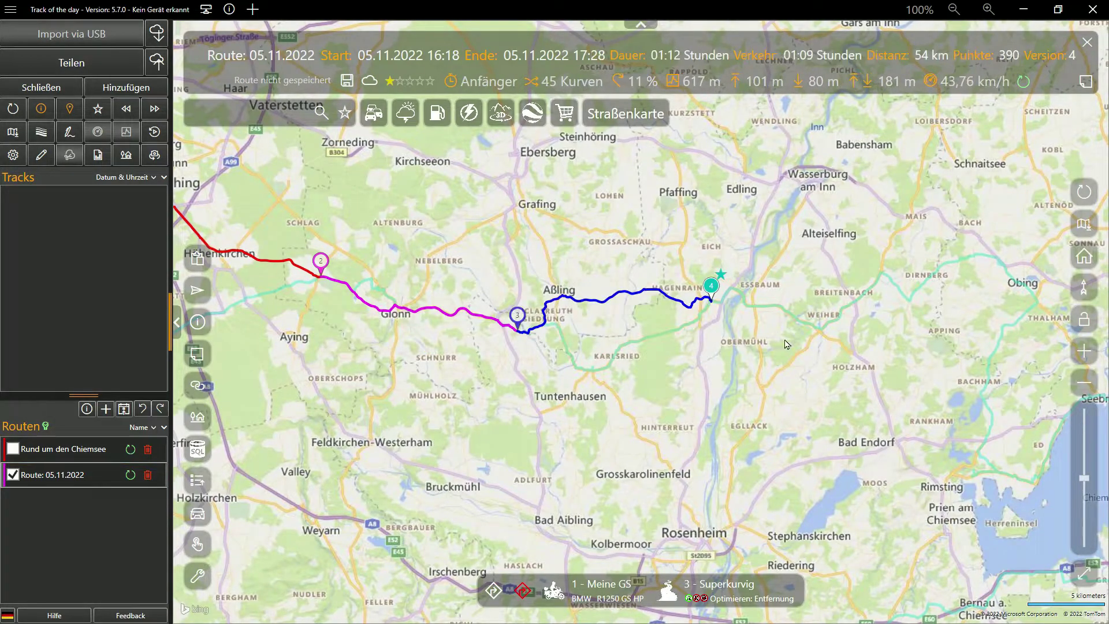
{"action": "left_click", "coordinate": [509, 347]}
{"action": "left_click_drag", "start_coordinate": [773, 413], "coordinate": [358, 355]}
{"action": "left_click", "coordinate": [573, 240]}
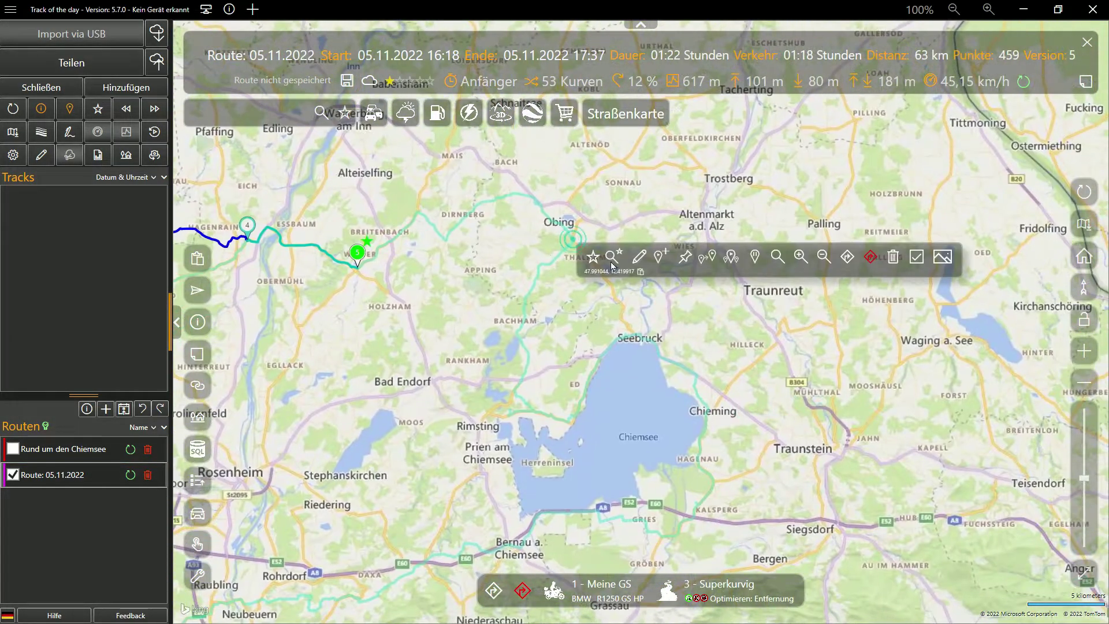
{"action": "left_click", "coordinate": [661, 260]}
Step: Insert route points near Dirnberg and Obing, and extend the route to Bachham
{"action": "left_click", "coordinate": [459, 223]}
{"action": "left_click", "coordinate": [547, 241]}
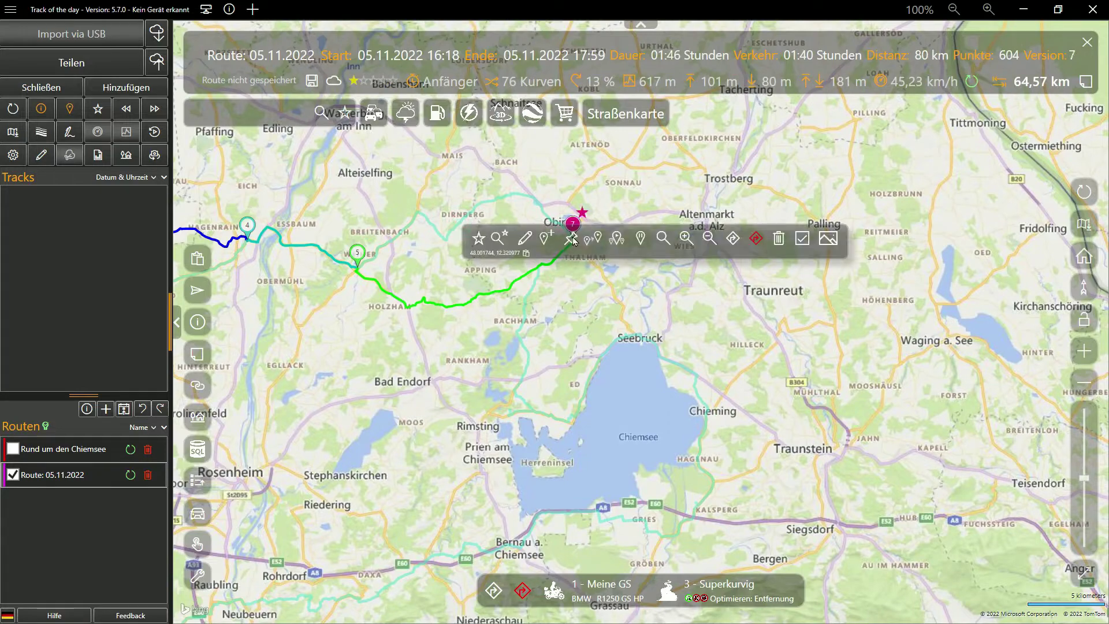
{"action": "left_click", "coordinate": [526, 193]}
{"action": "left_click", "coordinate": [636, 216]}
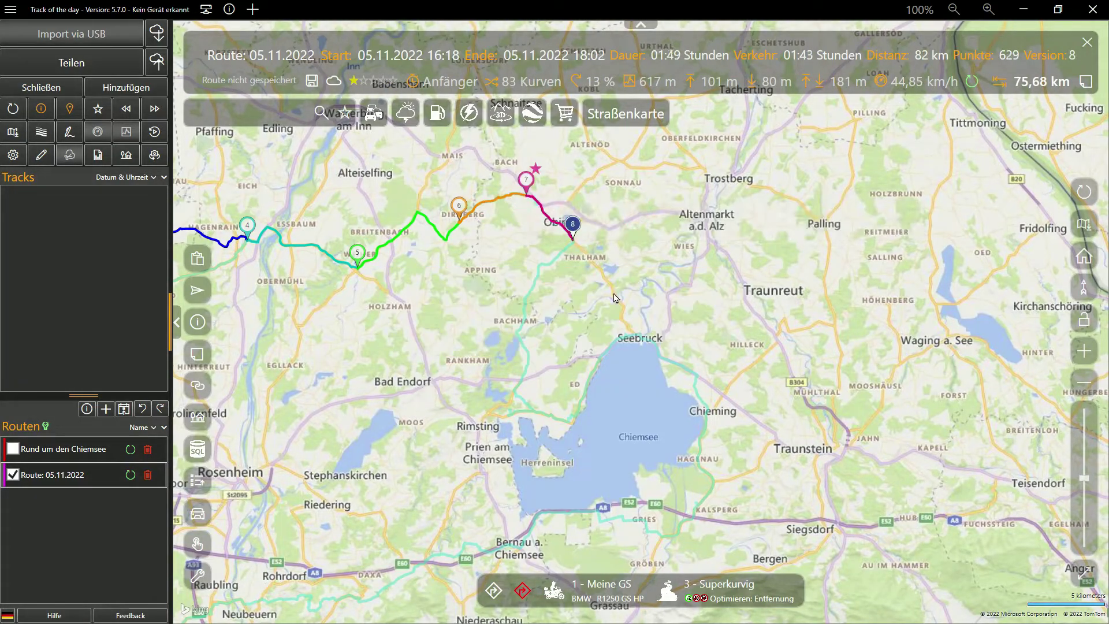
{"action": "left_click", "coordinate": [528, 360]}
{"action": "left_click", "coordinate": [613, 379]}
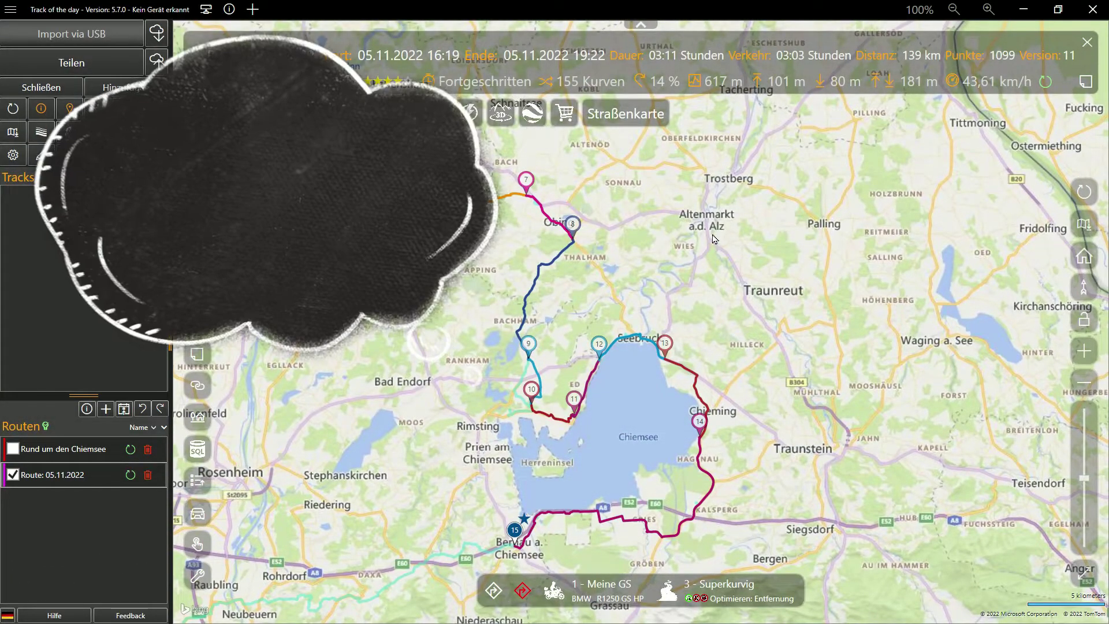
Step: Jump the map to the home location, zoom in and out, then fit the whole route in view
{"action": "key", "text": "ctrl+h"}
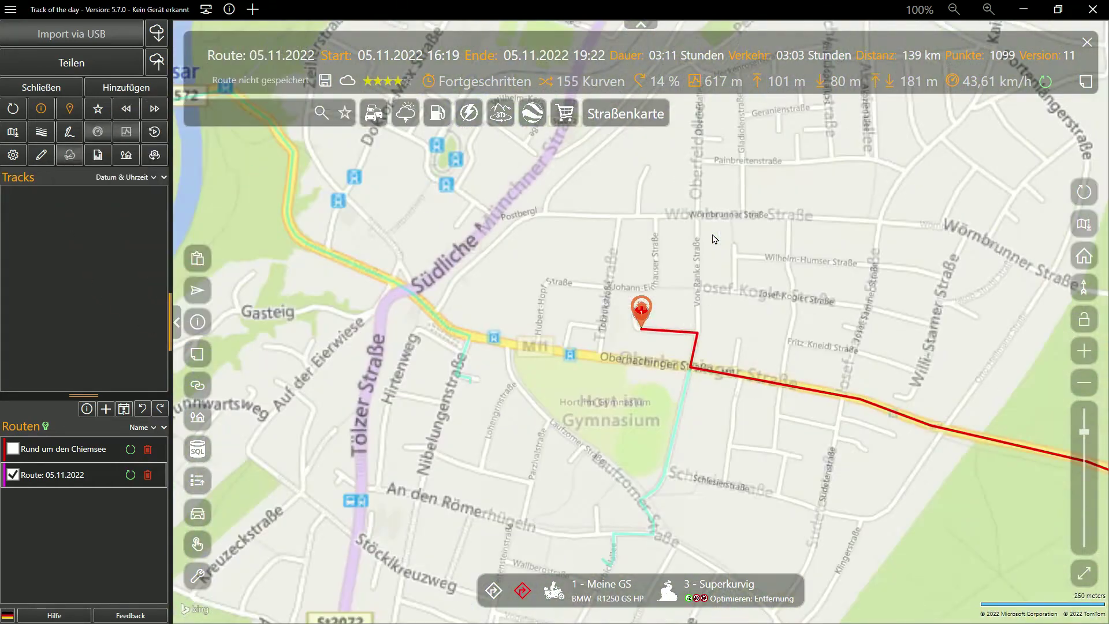
{"action": "key", "text": "ctrl+i"}
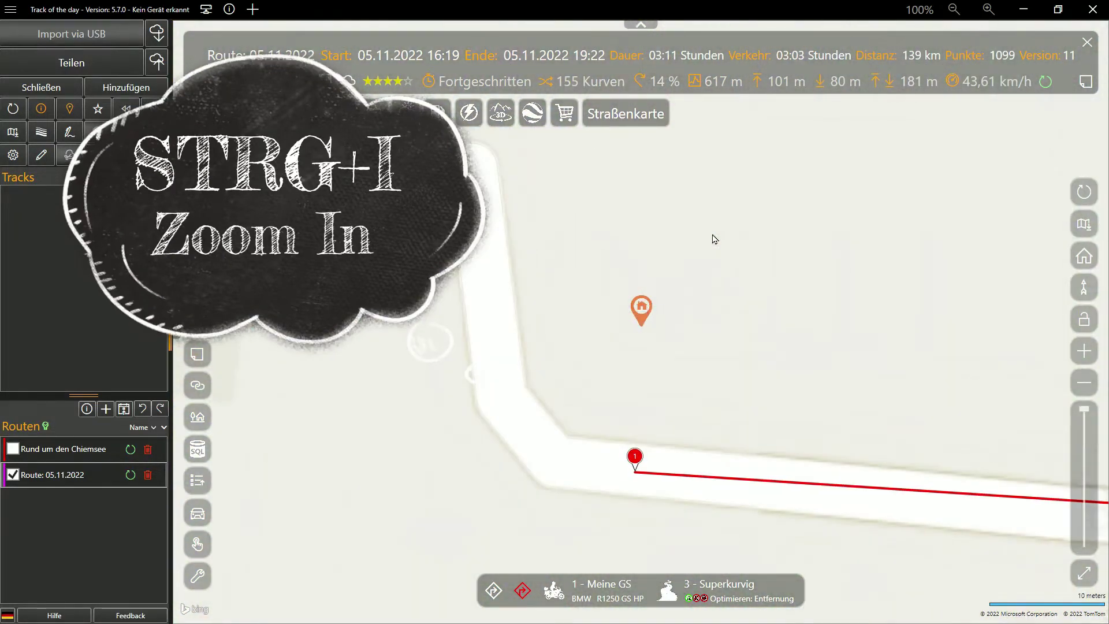
{"action": "key", "text": "ctrl+o"}
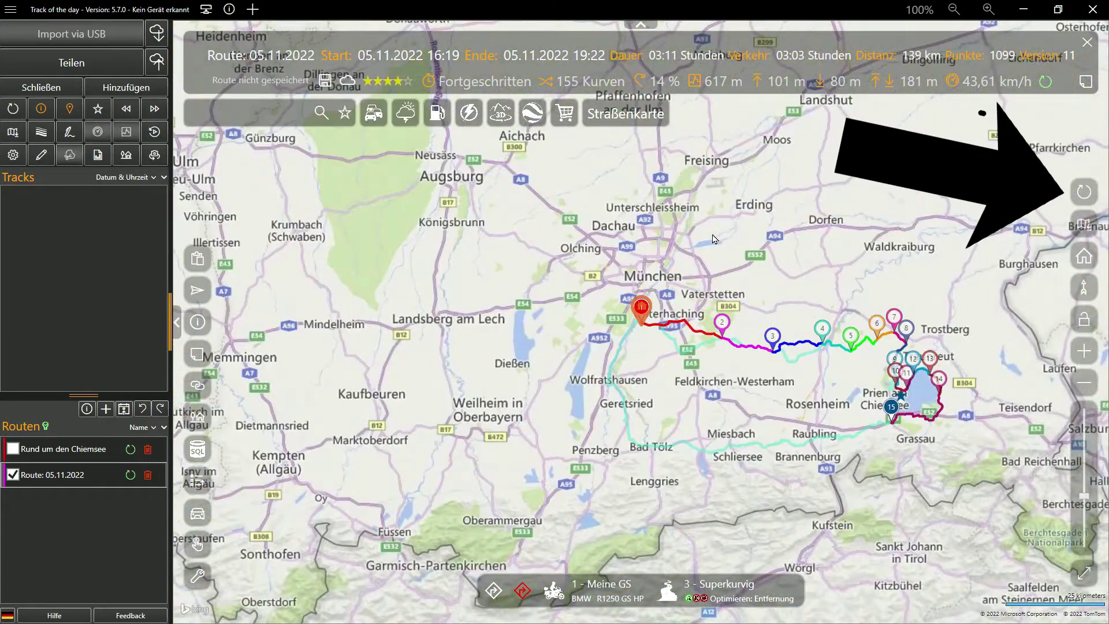
{"action": "left_click", "coordinate": [1085, 198]}
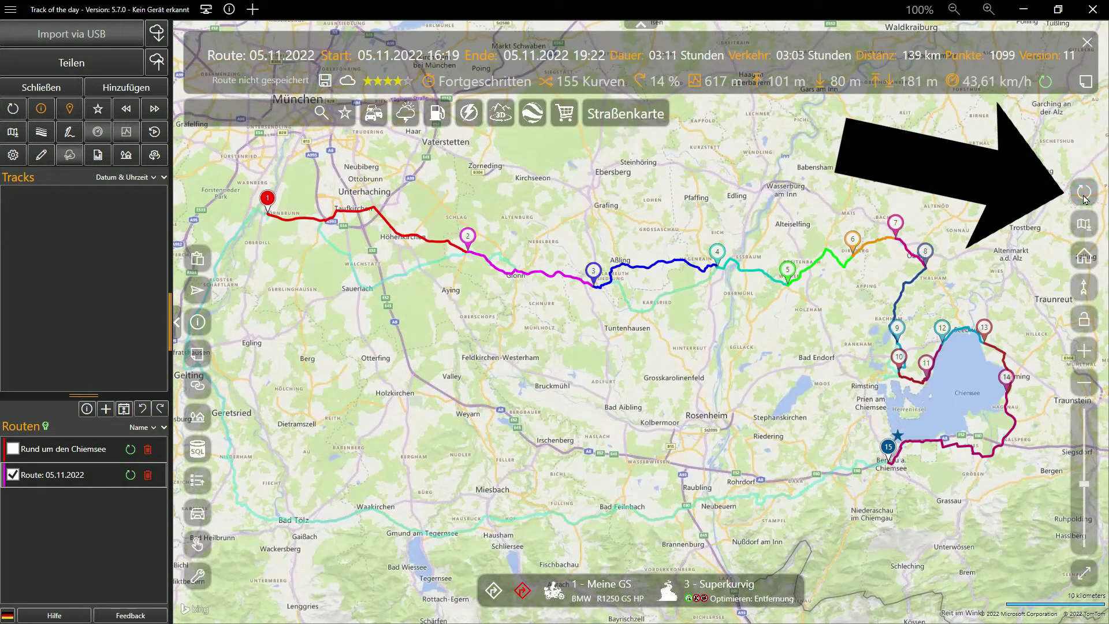
Step: Open the route editor and the waypoint list of Route: 05.11.2022
{"action": "key", "text": "ctrl+e"}
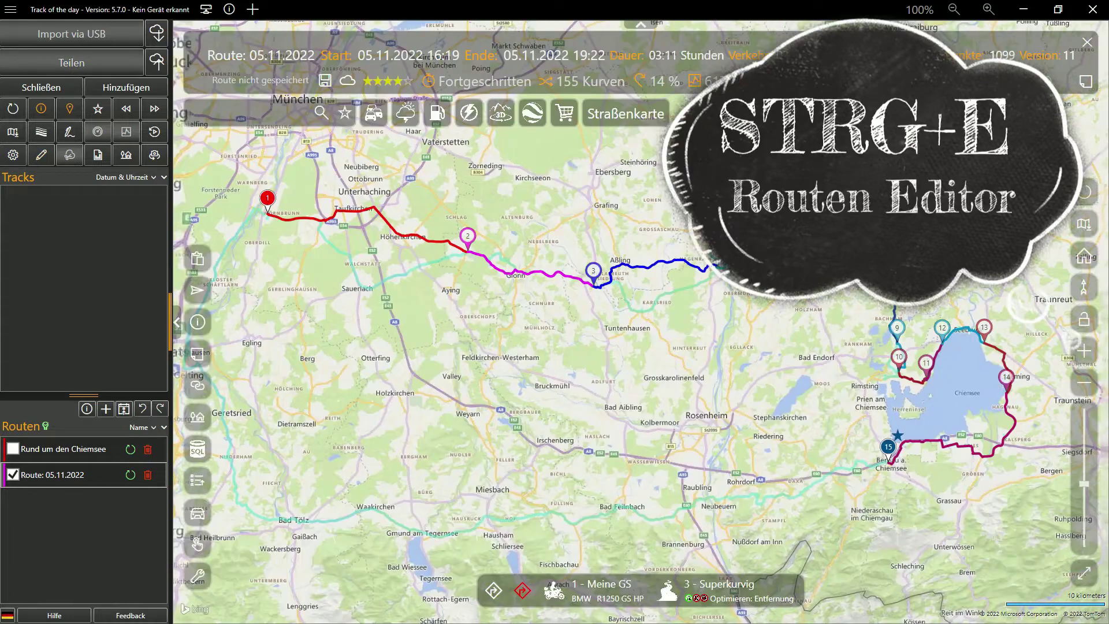
{"action": "left_click", "coordinate": [519, 281]}
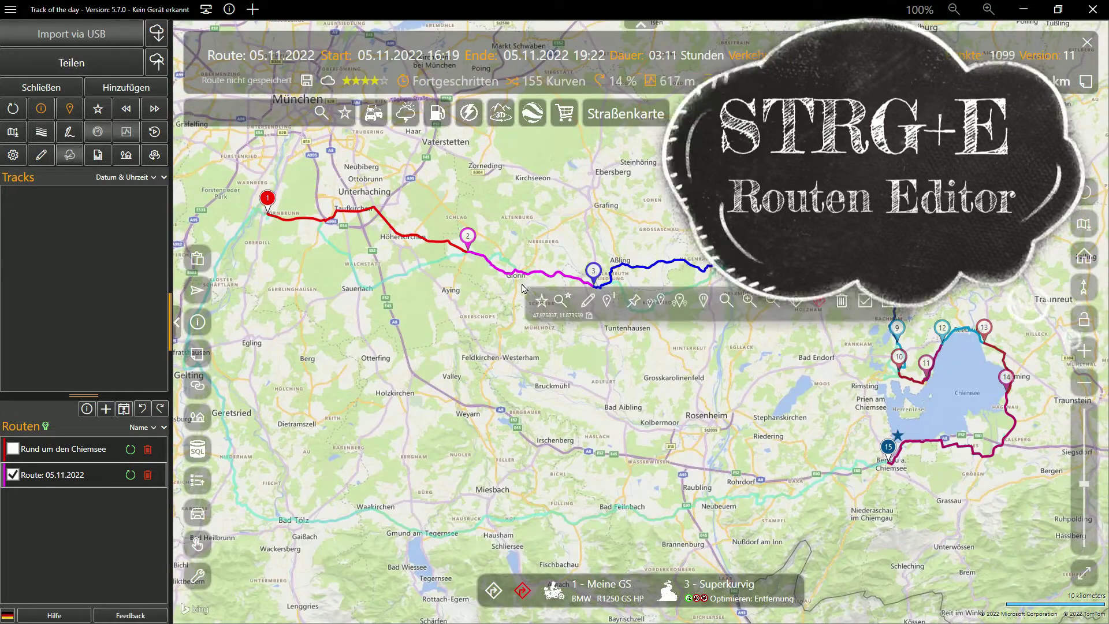
{"action": "left_click", "coordinate": [581, 299]}
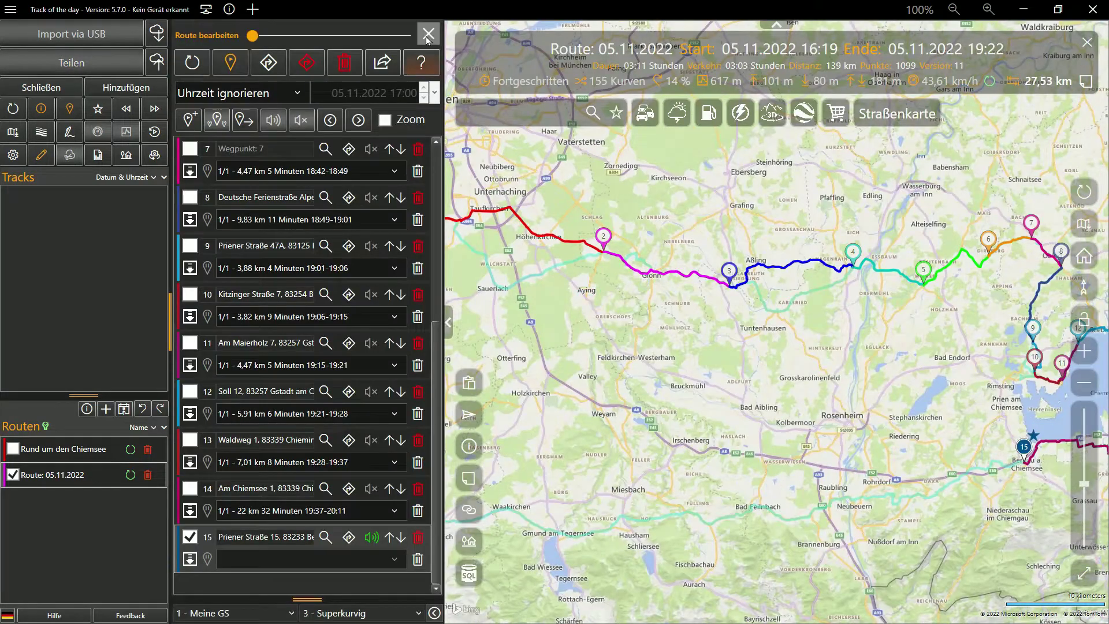
Step: Close and reopen the route editor's waypoint list
{"action": "left_click", "coordinate": [427, 35]}
{"action": "left_click", "coordinate": [41, 155]}
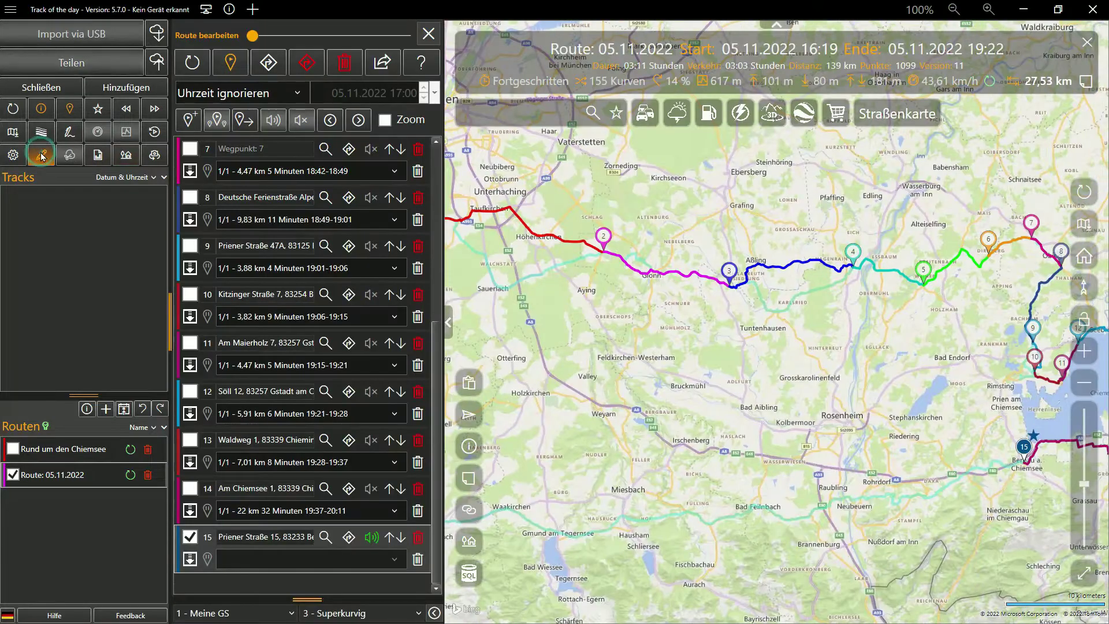
{"action": "left_click", "coordinate": [42, 155]}
{"action": "left_click", "coordinate": [42, 155]}
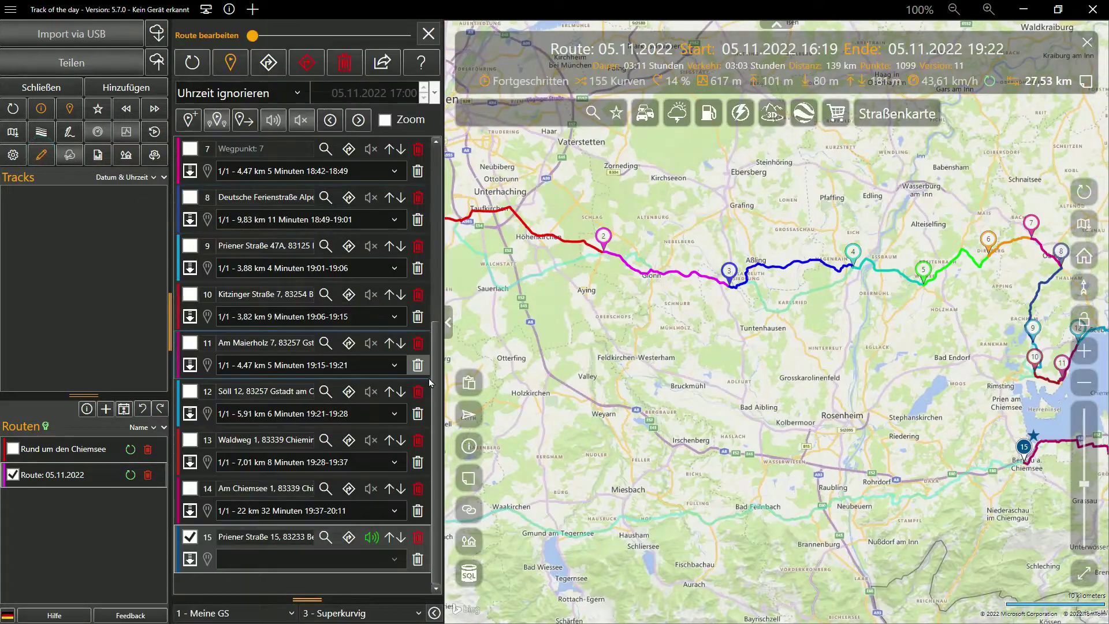
{"action": "scroll", "coordinate": [431, 382], "scroll_direction": "up", "scroll_amount": 5}
Step: Zoom the map to waypoints 1 through 8, including Schonstett and Grünhofen, then waypoint 13
{"action": "left_click", "coordinate": [190, 150]}
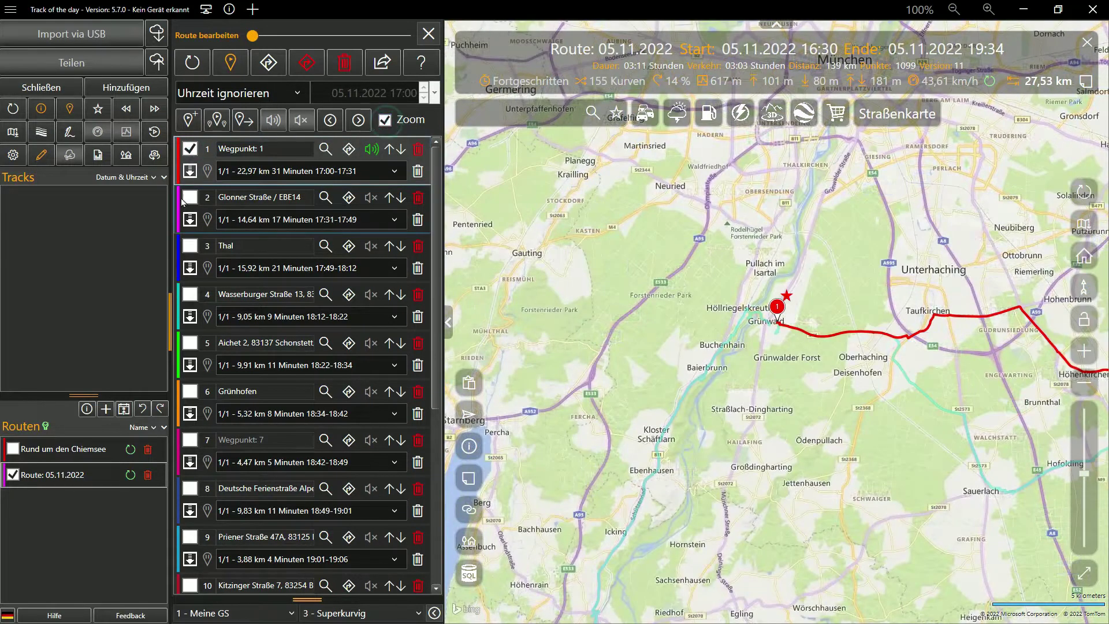
{"action": "left_click", "coordinate": [190, 198]}
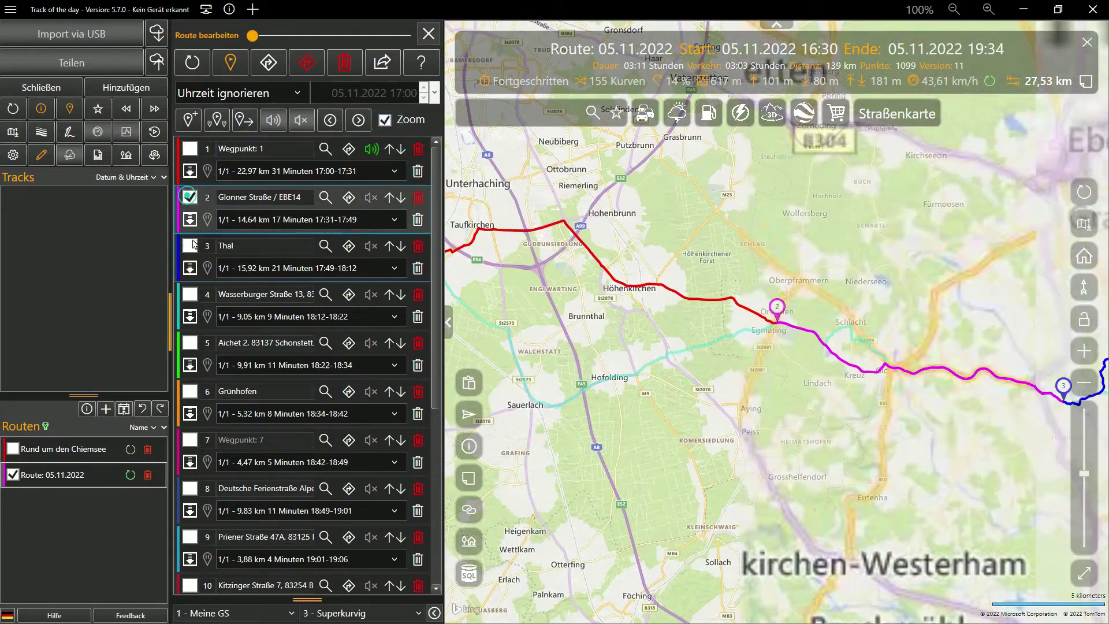
{"action": "left_click", "coordinate": [190, 246]}
{"action": "left_click", "coordinate": [190, 294]}
{"action": "left_click", "coordinate": [190, 343]}
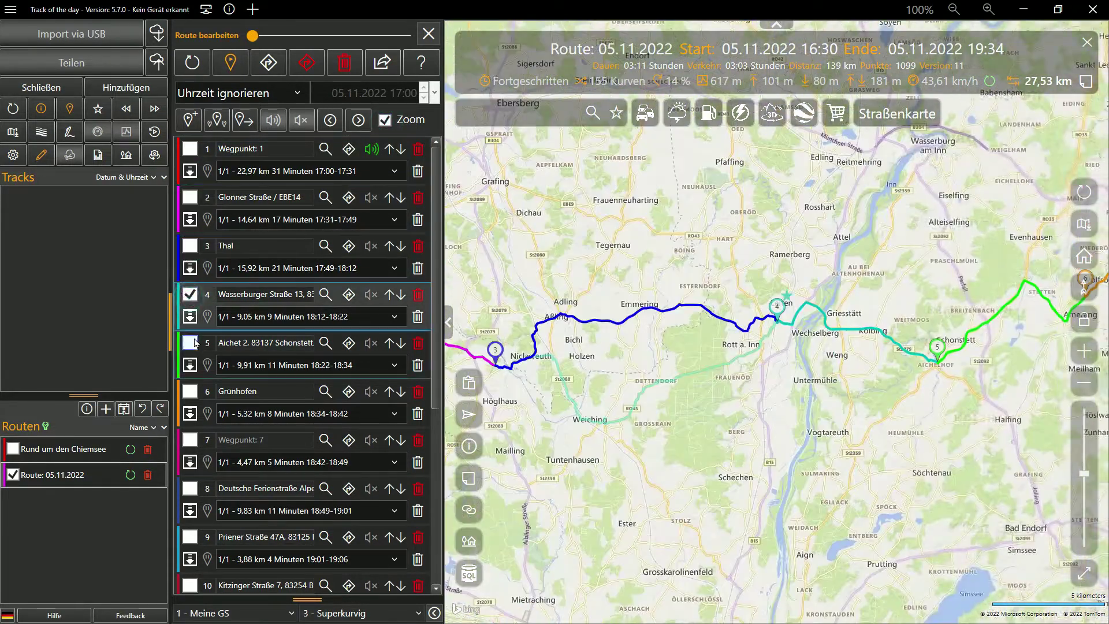
{"action": "left_click", "coordinate": [929, 247]}
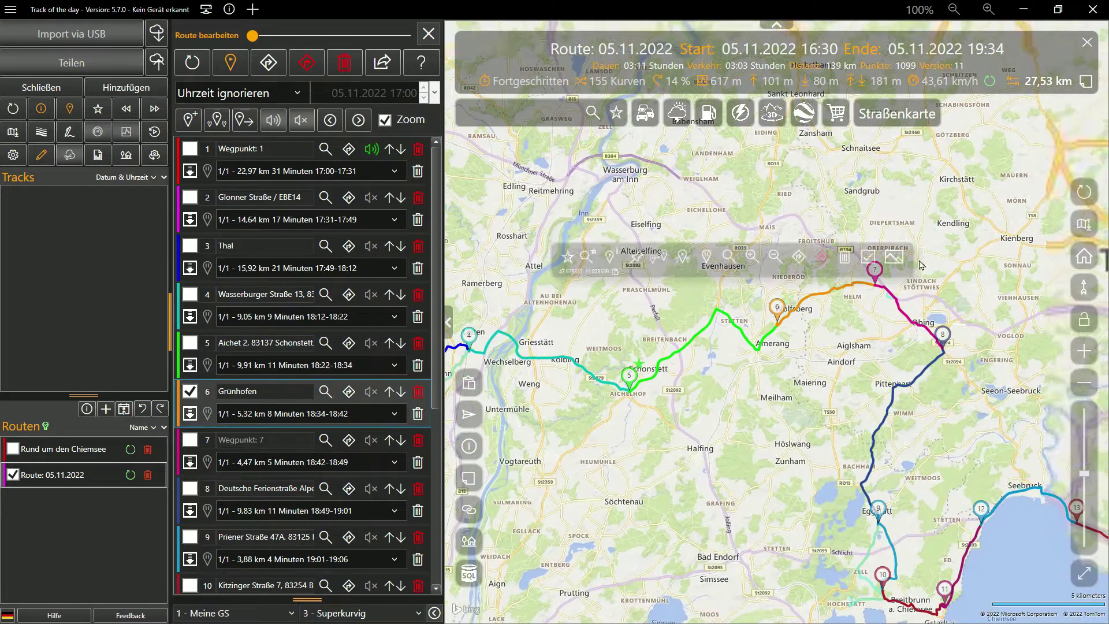
{"action": "left_click", "coordinate": [879, 276]}
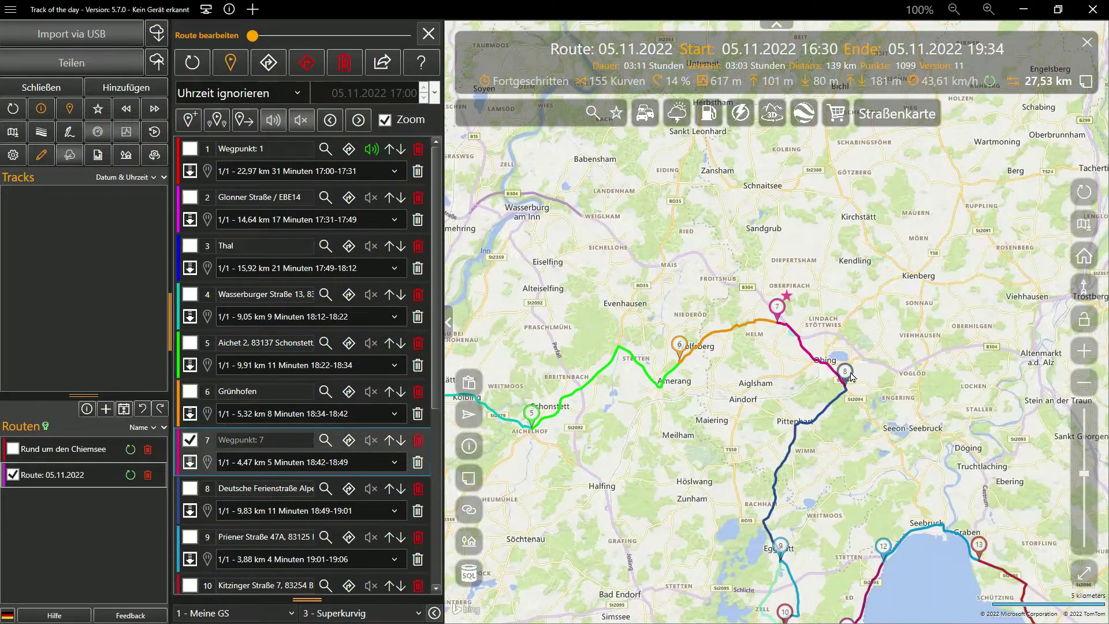
{"action": "left_click", "coordinate": [851, 377]}
{"action": "left_click", "coordinate": [908, 481]}
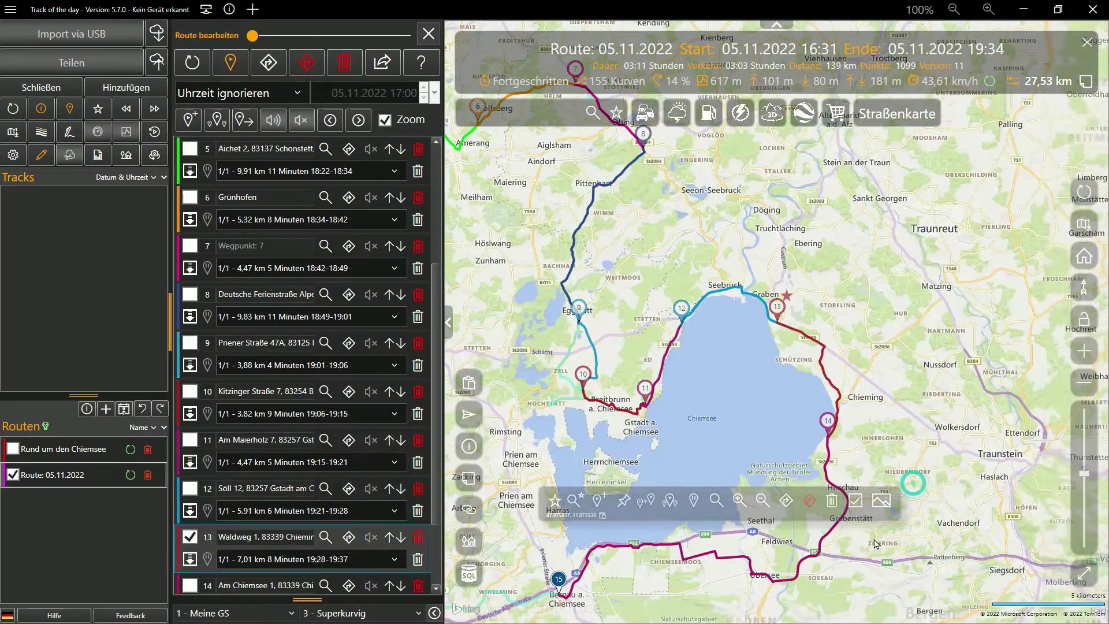
Step: Select waypoint 12 in Gstadt and step between waypoints 13 and 9, ending on waypoint 11
{"action": "scroll", "coordinate": [762, 316], "scroll_direction": "up", "scroll_amount": 5}
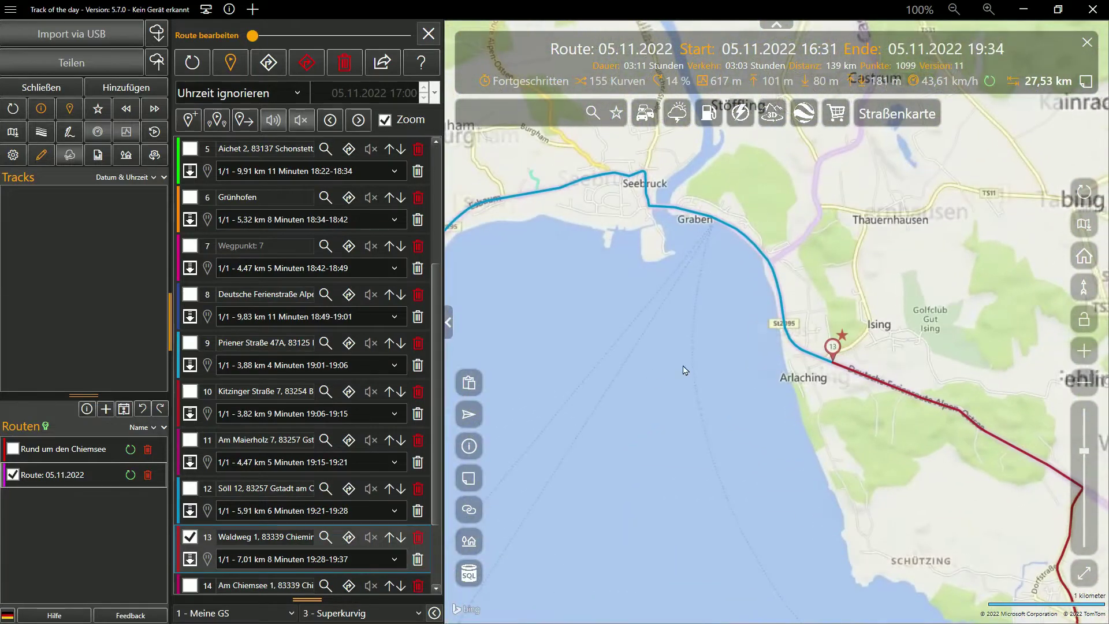
{"action": "left_click", "coordinate": [190, 489]}
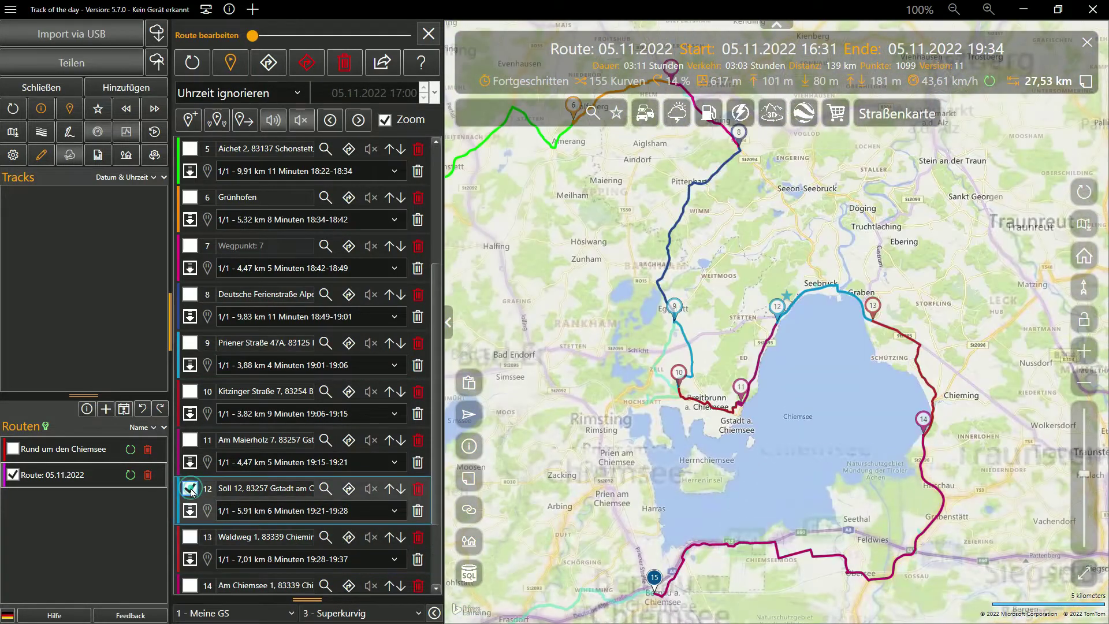
{"action": "left_click", "coordinate": [359, 121]}
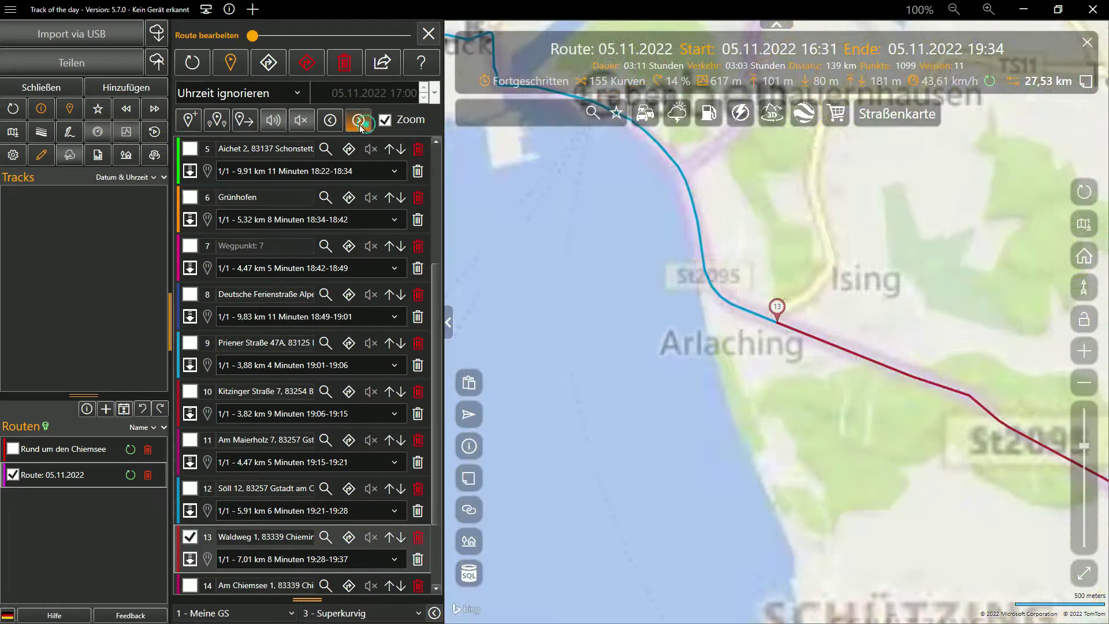
{"action": "left_click", "coordinate": [328, 122]}
{"action": "left_click", "coordinate": [329, 123]}
{"action": "left_click", "coordinate": [329, 123]}
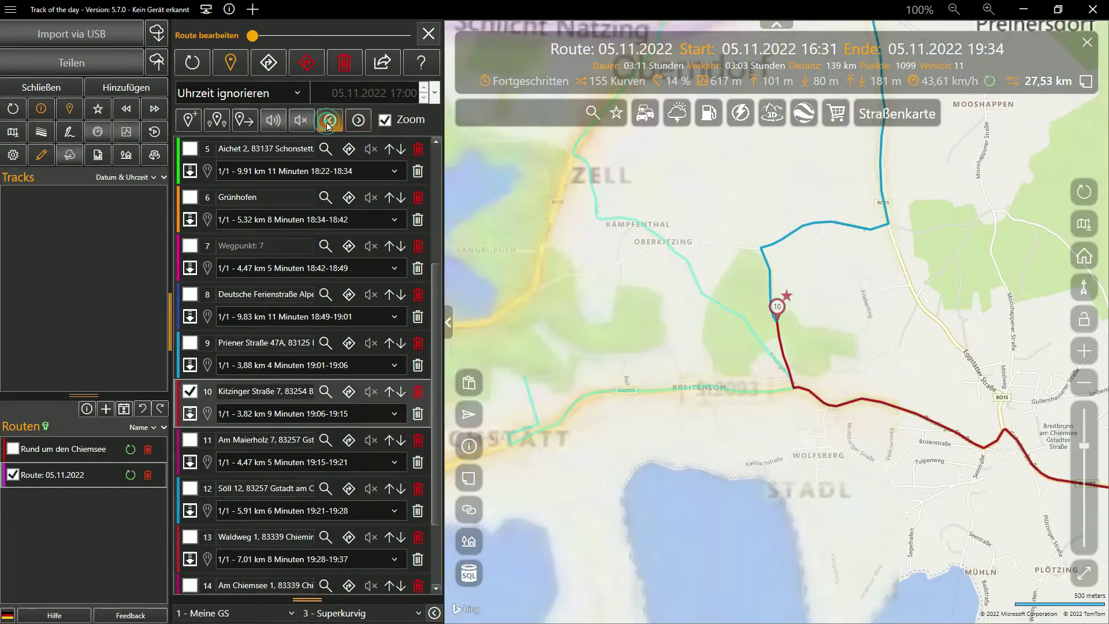
{"action": "left_click", "coordinate": [329, 123]}
{"action": "left_click", "coordinate": [358, 121]}
{"action": "left_click", "coordinate": [358, 121]}
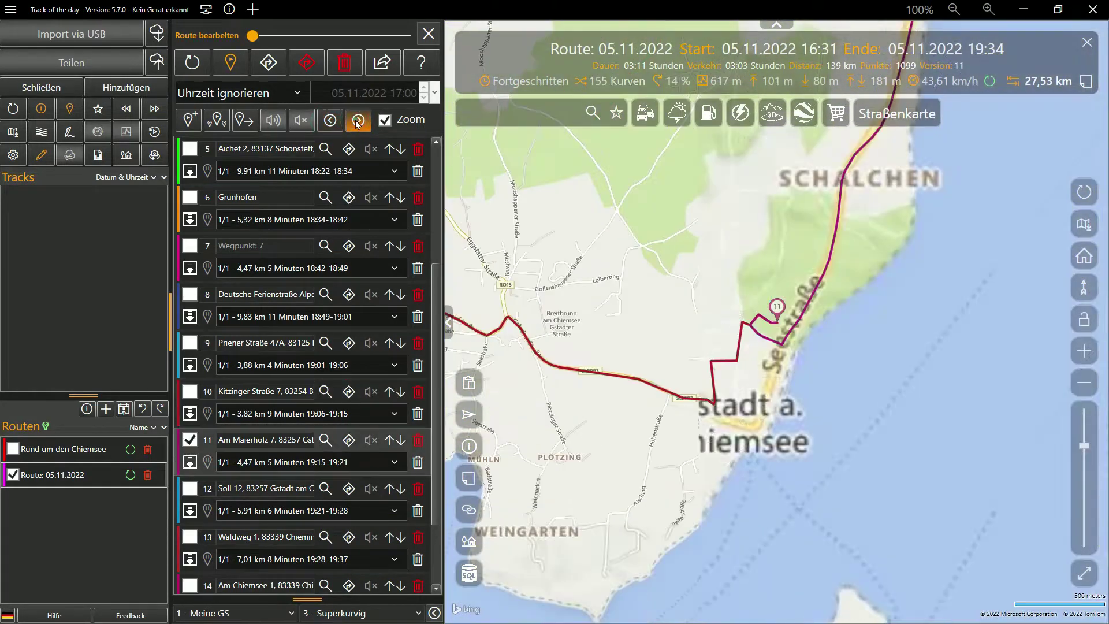
{"action": "left_click_drag", "start_coordinate": [777, 349], "coordinate": [760, 419]}
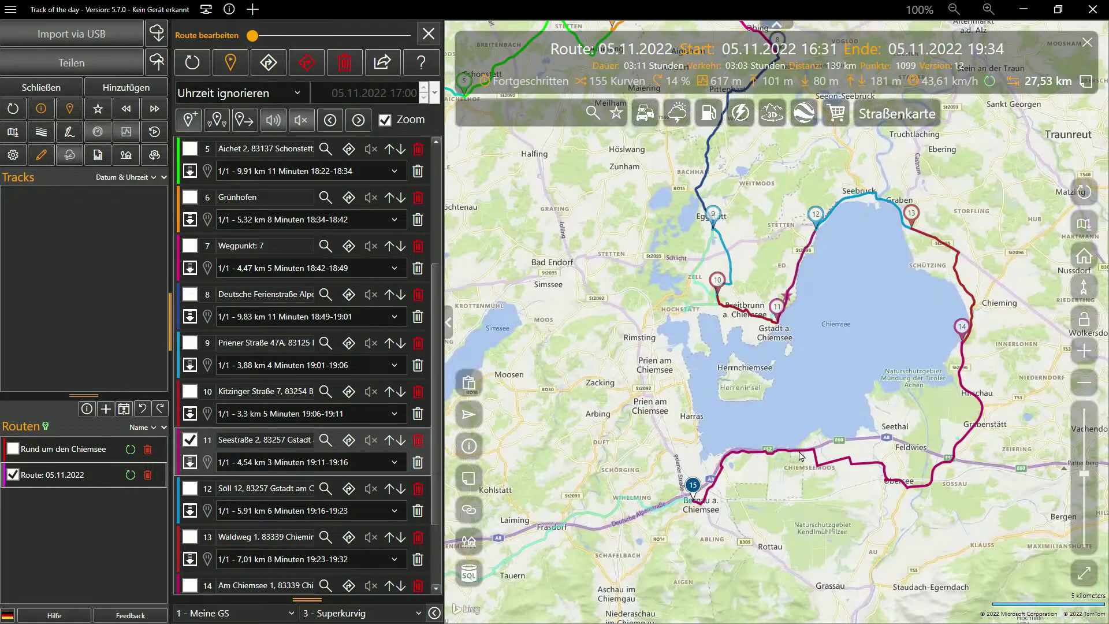
{"action": "left_click", "coordinate": [385, 120]}
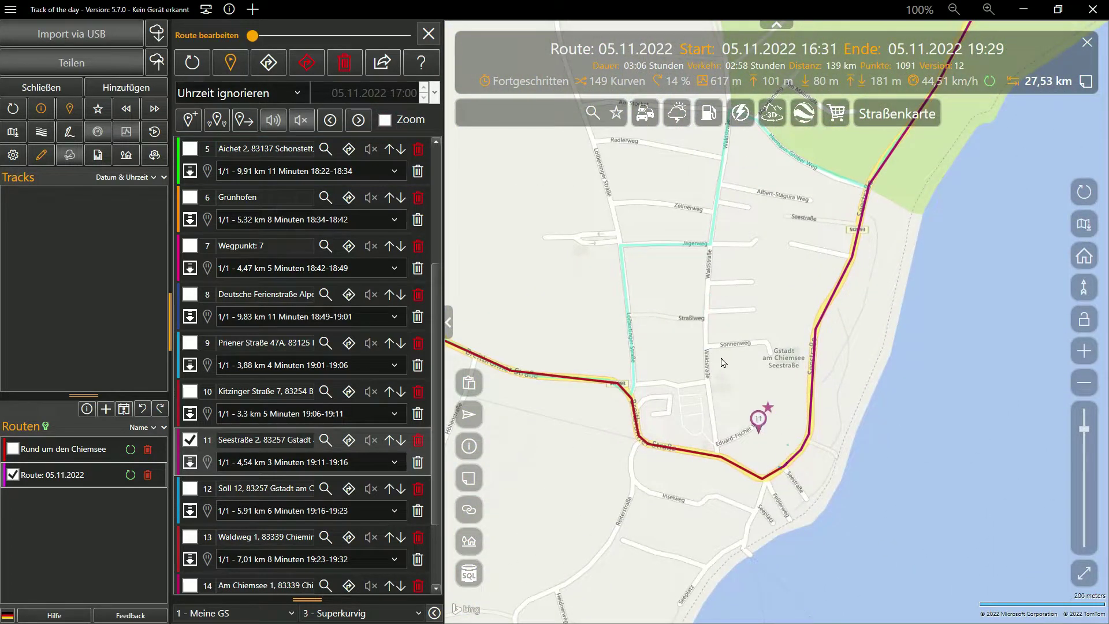
{"action": "left_click_drag", "start_coordinate": [759, 421], "coordinate": [679, 231]}
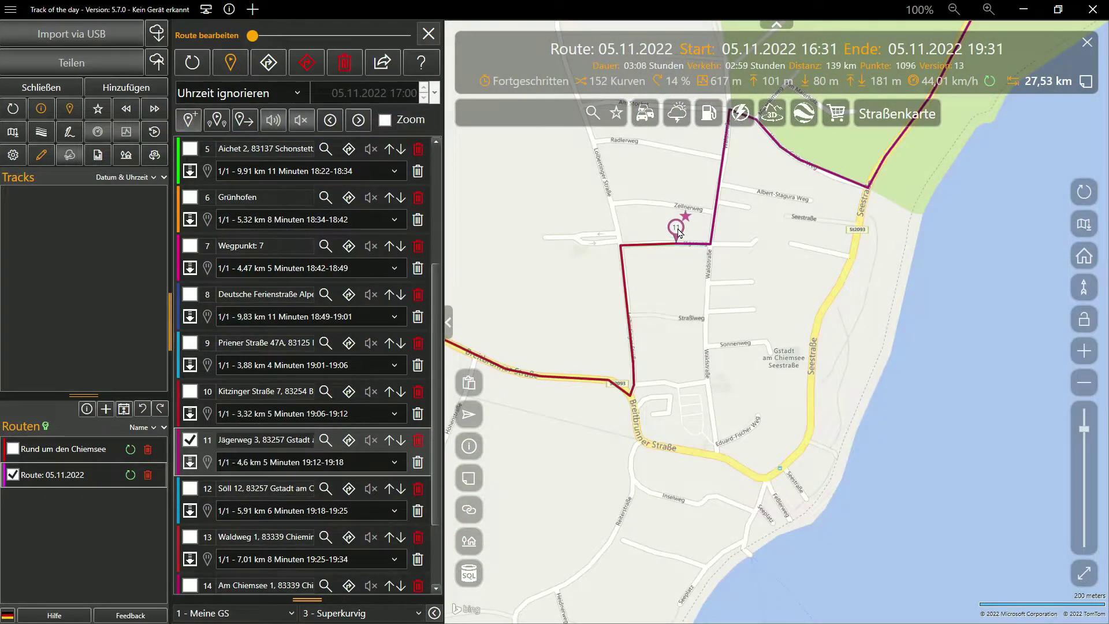
{"action": "left_click_drag", "start_coordinate": [763, 370], "coordinate": [795, 454]}
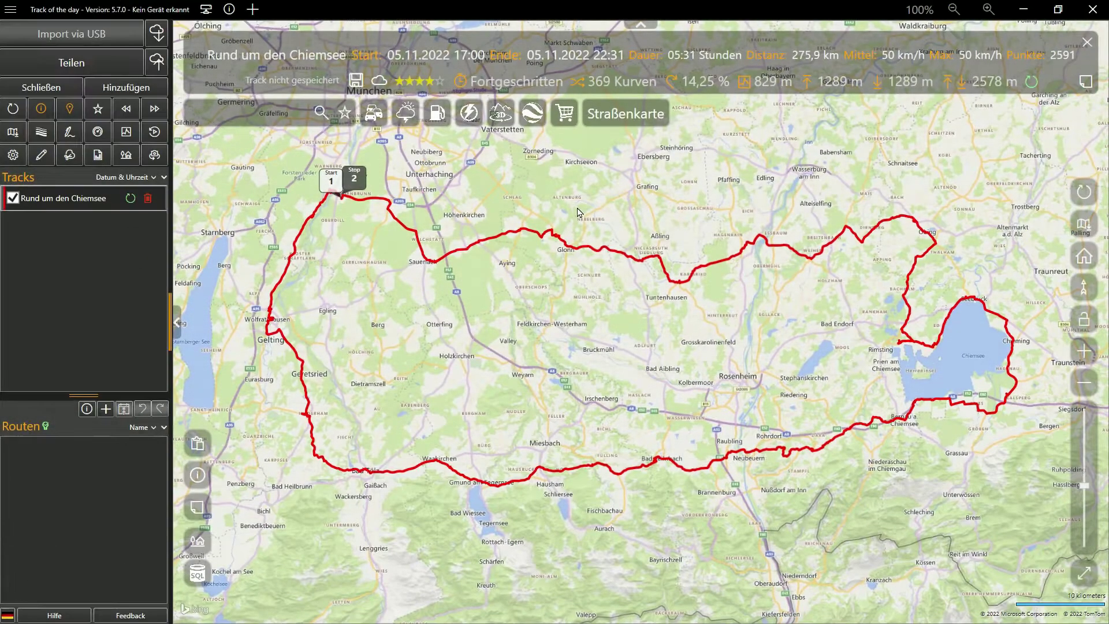
Step: Create a routing overlay from the Rund um den Chiemsee track and hide the original track
{"action": "right_click", "coordinate": [578, 212]}
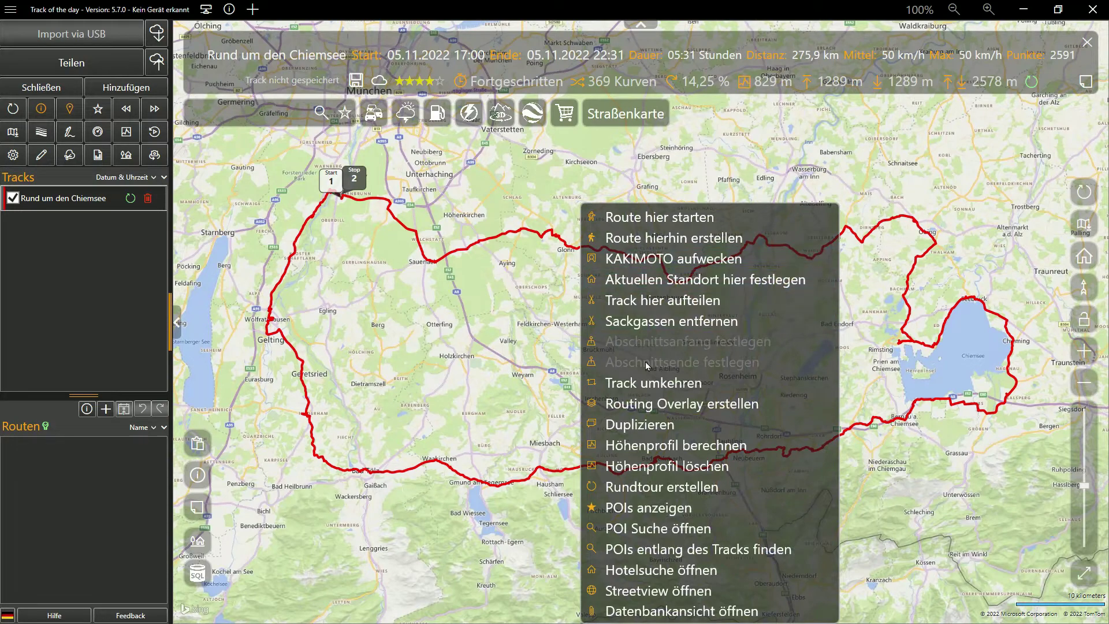
{"action": "left_click", "coordinate": [652, 404]}
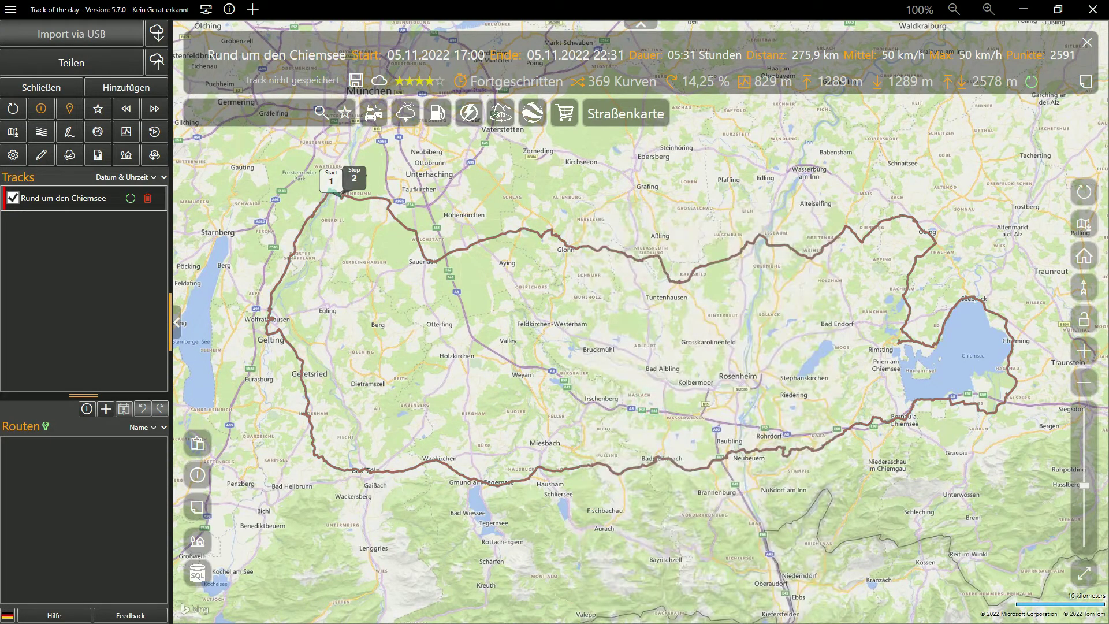
{"action": "left_click", "coordinate": [12, 199]}
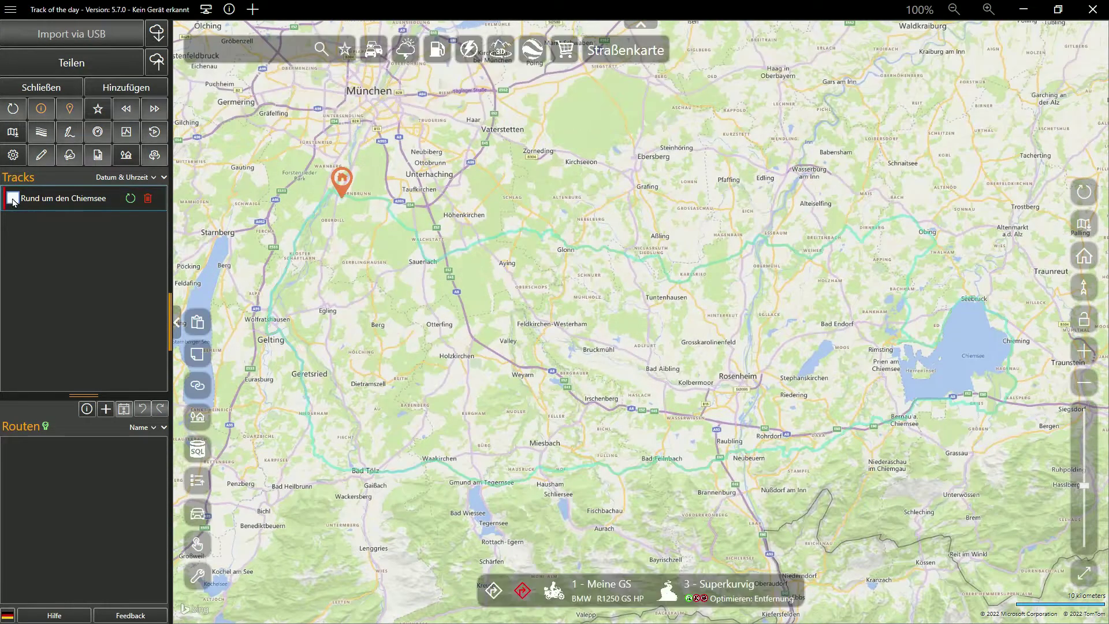
Step: Check the new Rund um den Chiemsee overlay entry in the routing settings, then close settings
{"action": "left_click", "coordinate": [13, 155]}
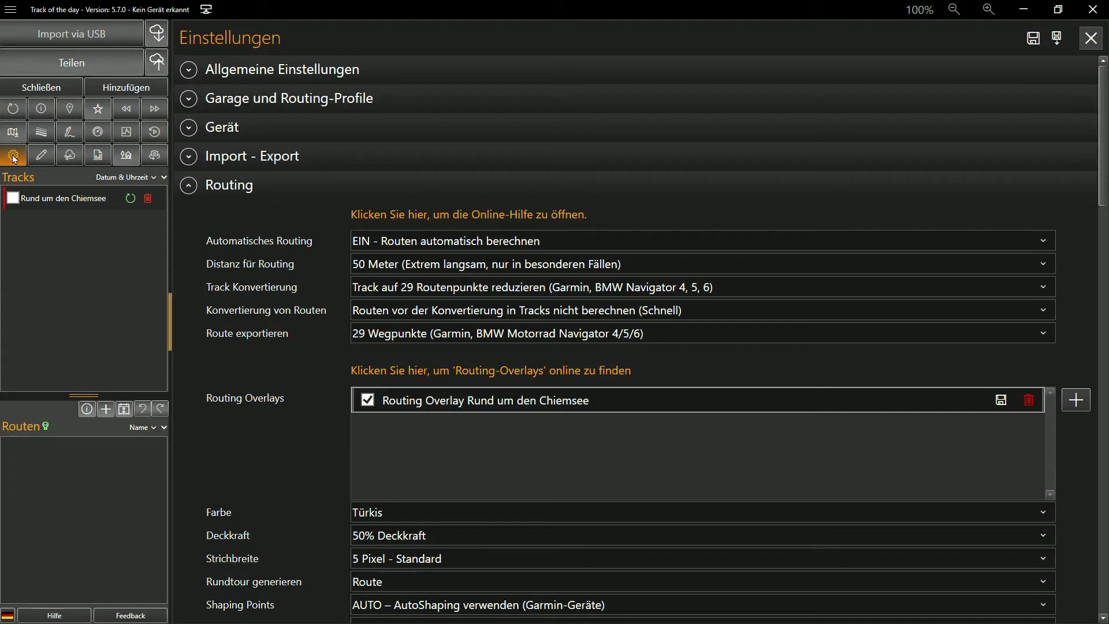
{"action": "left_click", "coordinate": [379, 402]}
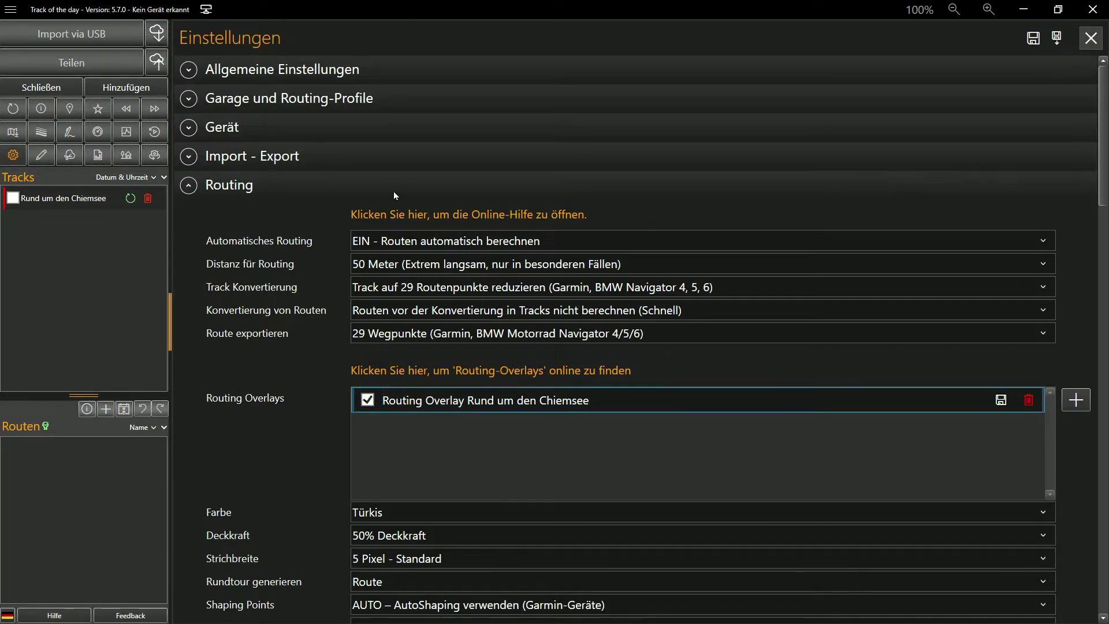
{"action": "left_click", "coordinate": [393, 187]}
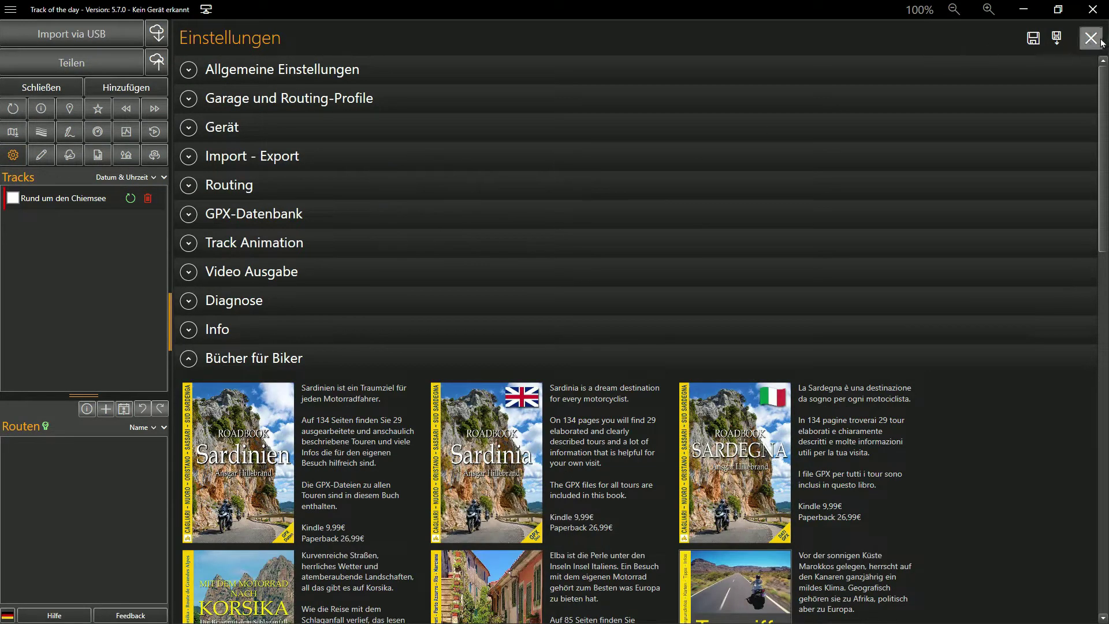
{"action": "left_click", "coordinate": [1100, 42]}
Step: Hide the routing overlays from the map context menu and show them again
{"action": "right_click", "coordinate": [521, 218]}
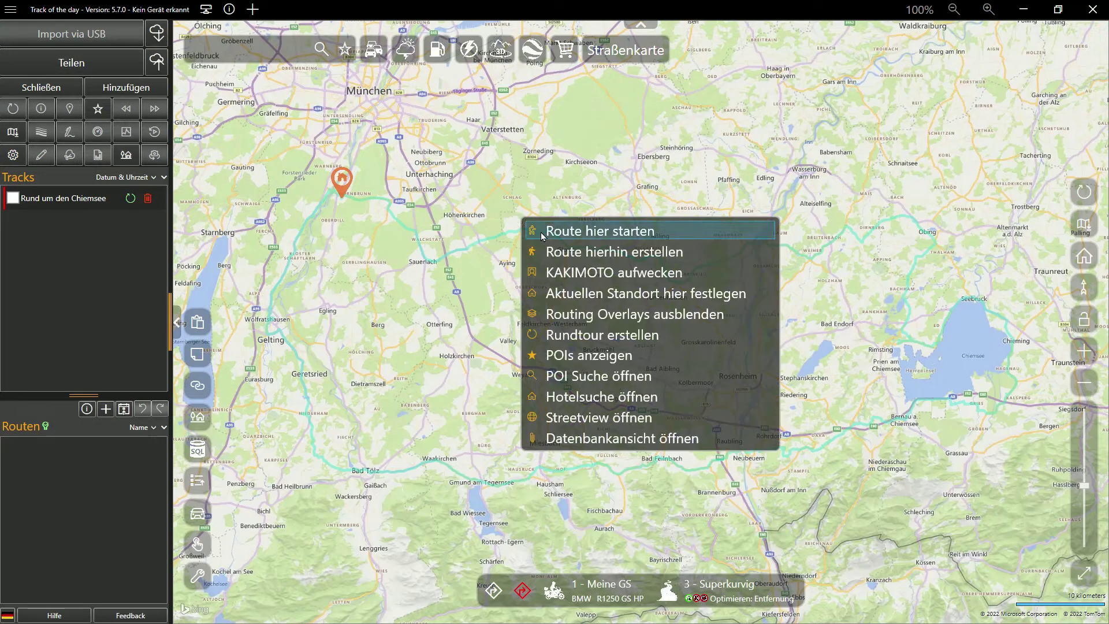
{"action": "left_click", "coordinate": [580, 314]}
{"action": "right_click", "coordinate": [574, 220]}
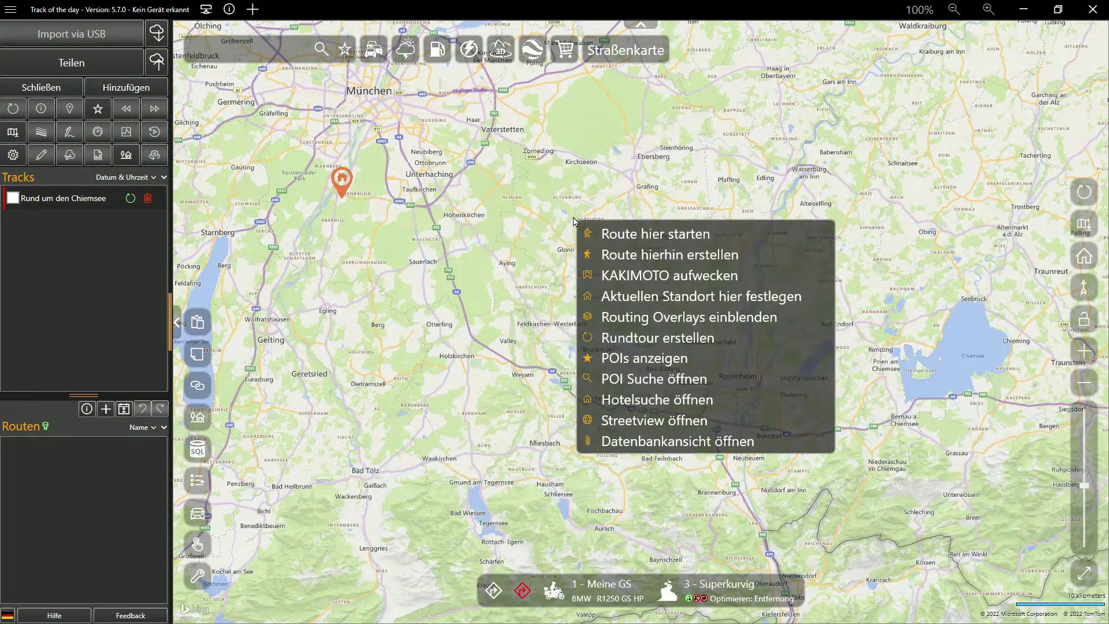
{"action": "left_click", "coordinate": [621, 322]}
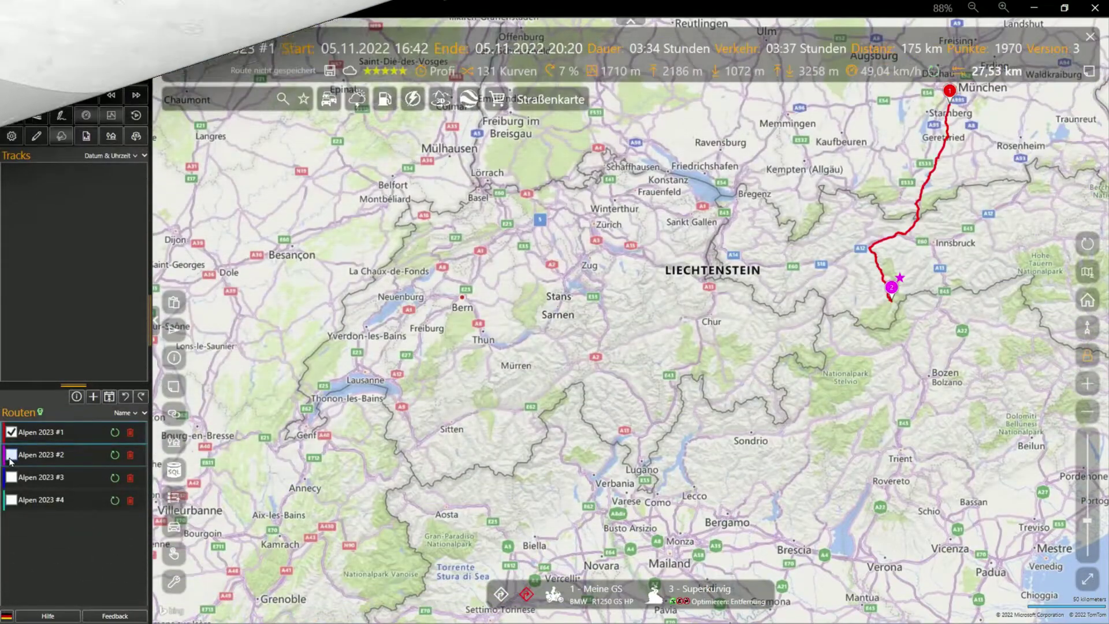
Step: Tick the Alpen 2023 #1–#4 routes and draw all of them on the map together
{"action": "left_click", "coordinate": [10, 455]}
{"action": "left_click", "coordinate": [10, 477]}
{"action": "left_click", "coordinate": [10, 490]}
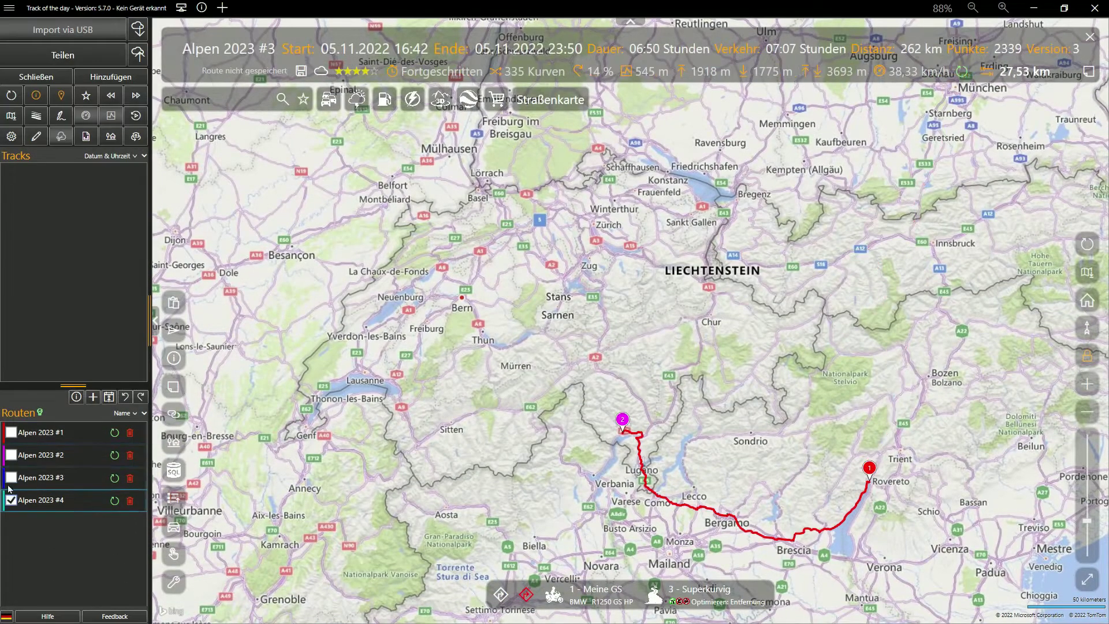
{"action": "left_click", "coordinate": [11, 432]}
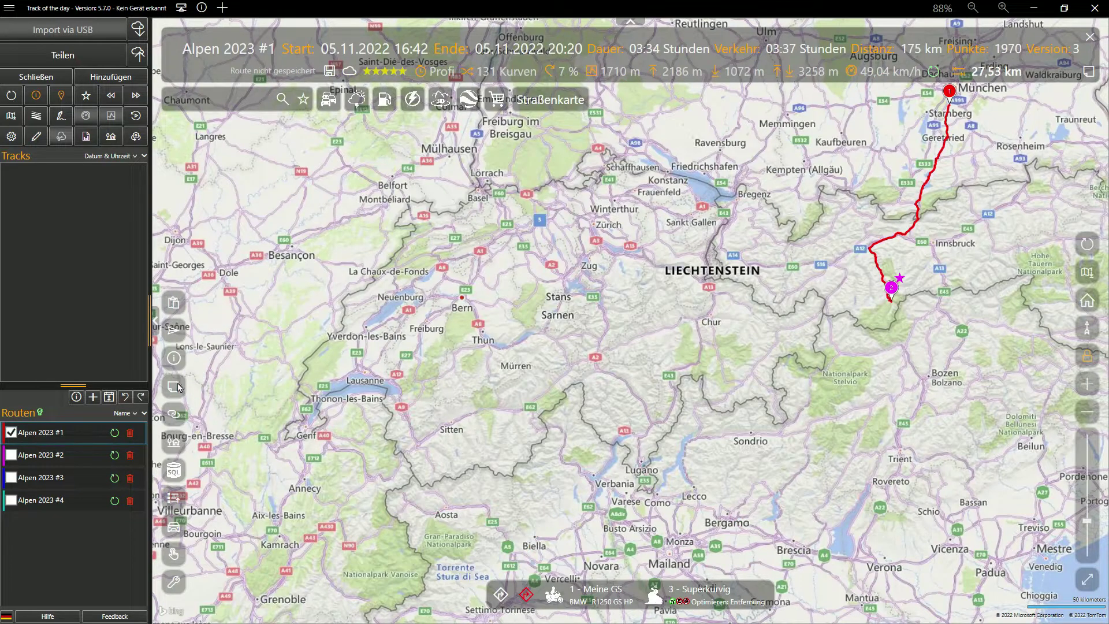
{"action": "left_click", "coordinate": [175, 417]}
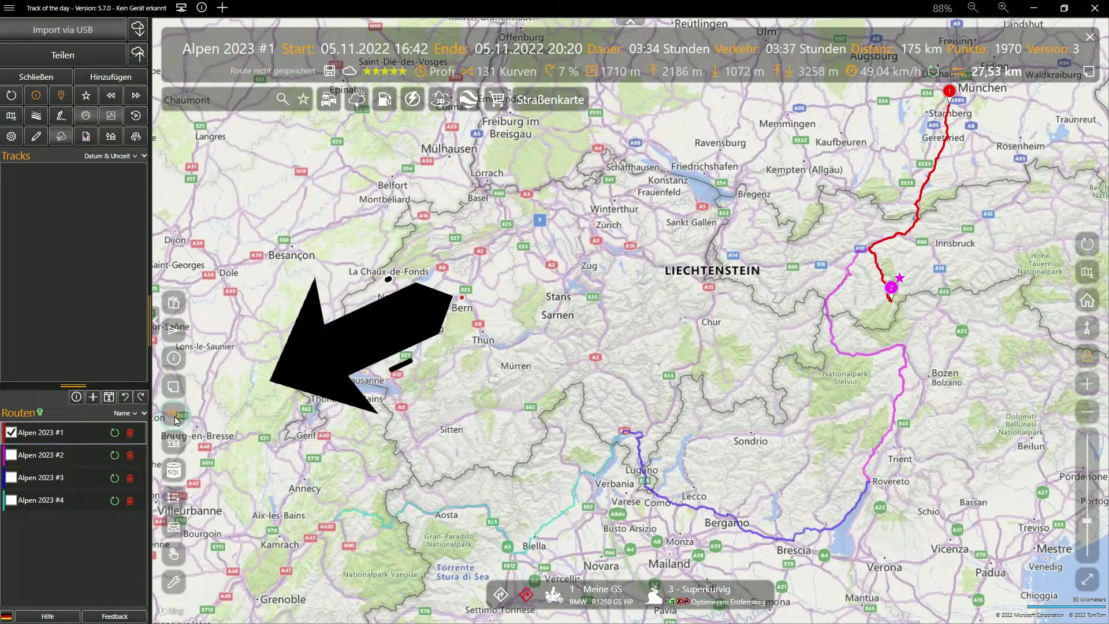
Step: Step through routes #2–#4, then select routes on the map ending with Alpen 2023 #3 (Rovereto–Lugano, 262 km)
{"action": "left_click", "coordinate": [11, 456]}
{"action": "left_click", "coordinate": [11, 478]}
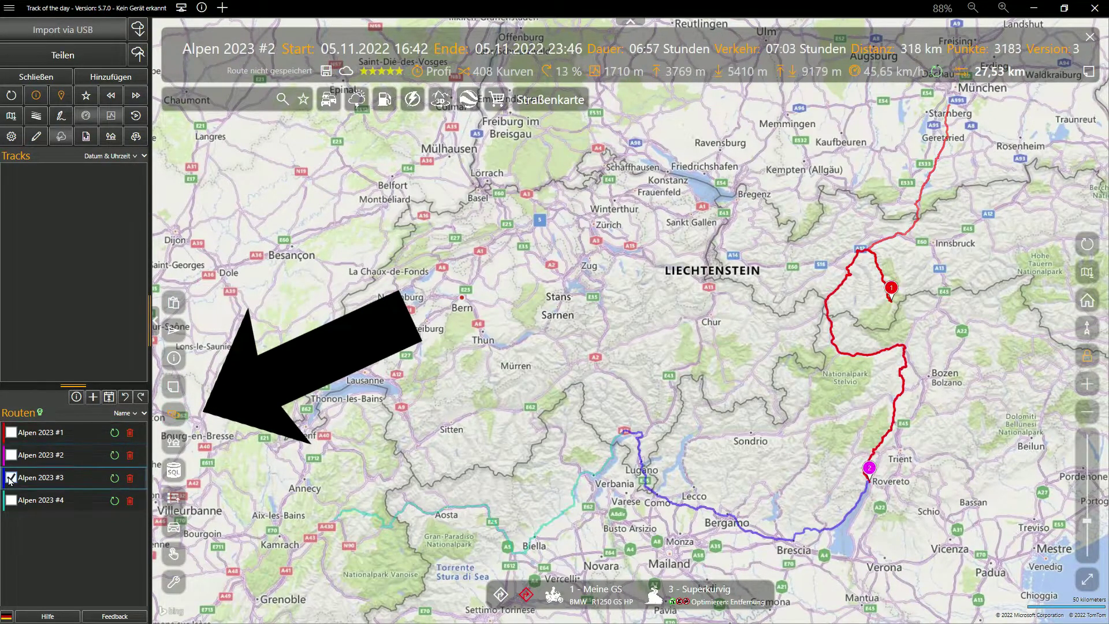
{"action": "left_click", "coordinate": [11, 500]}
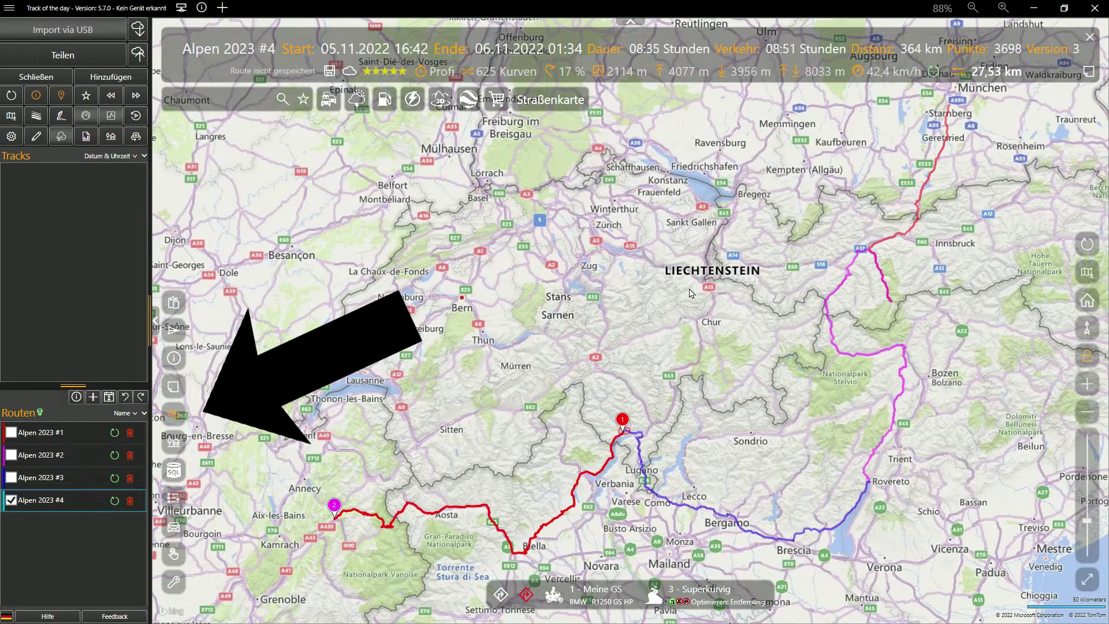
{"action": "left_click", "coordinate": [847, 282]}
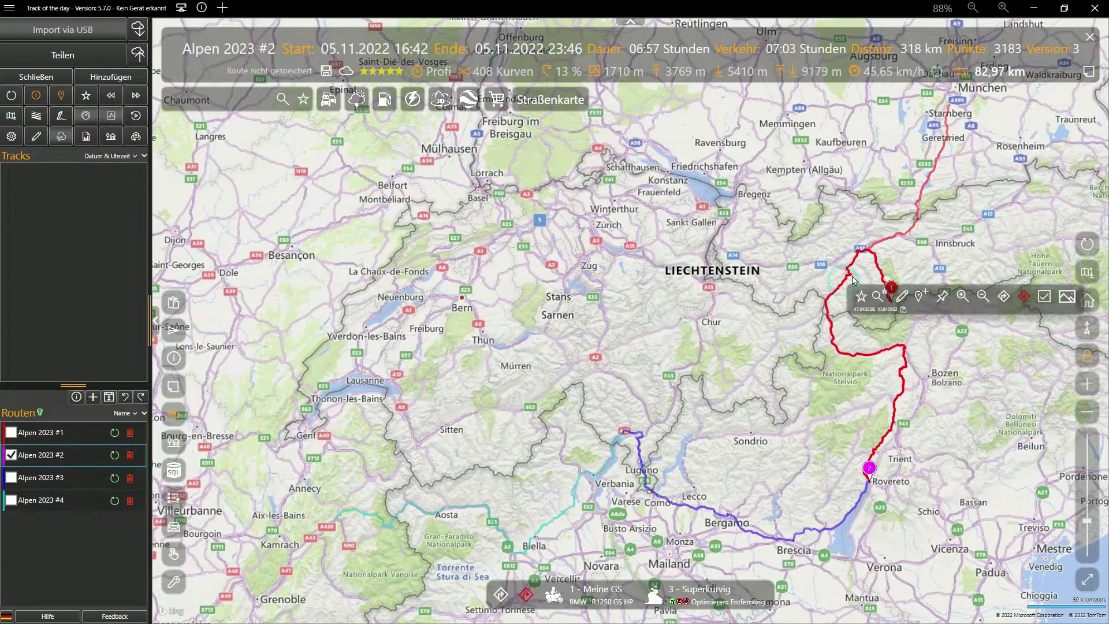
{"action": "left_click", "coordinate": [897, 238]}
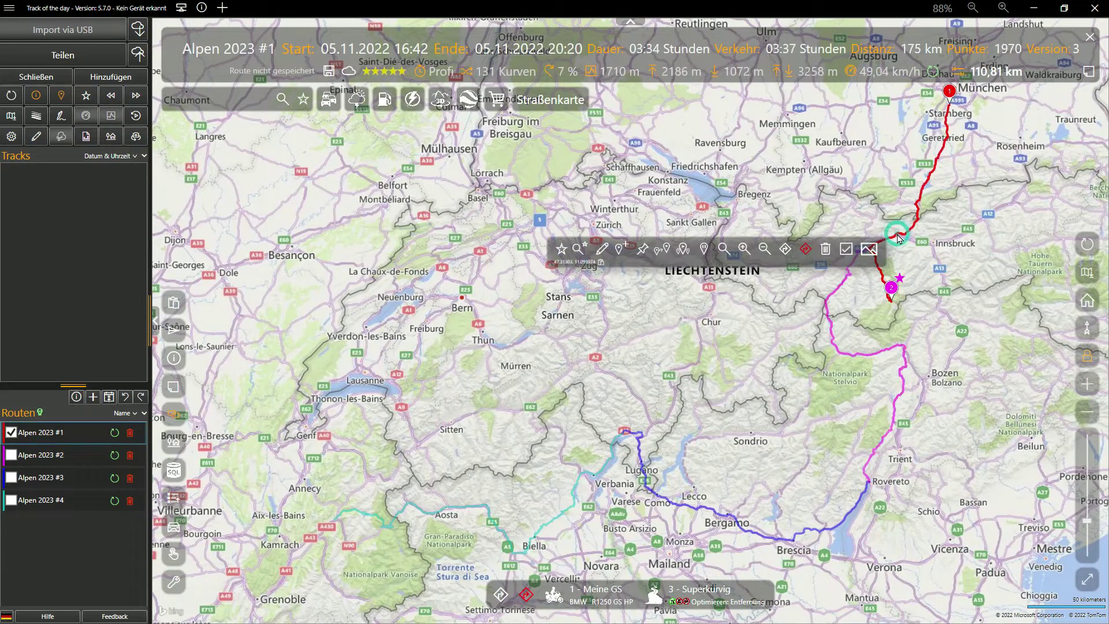
{"action": "left_click", "coordinate": [906, 387]}
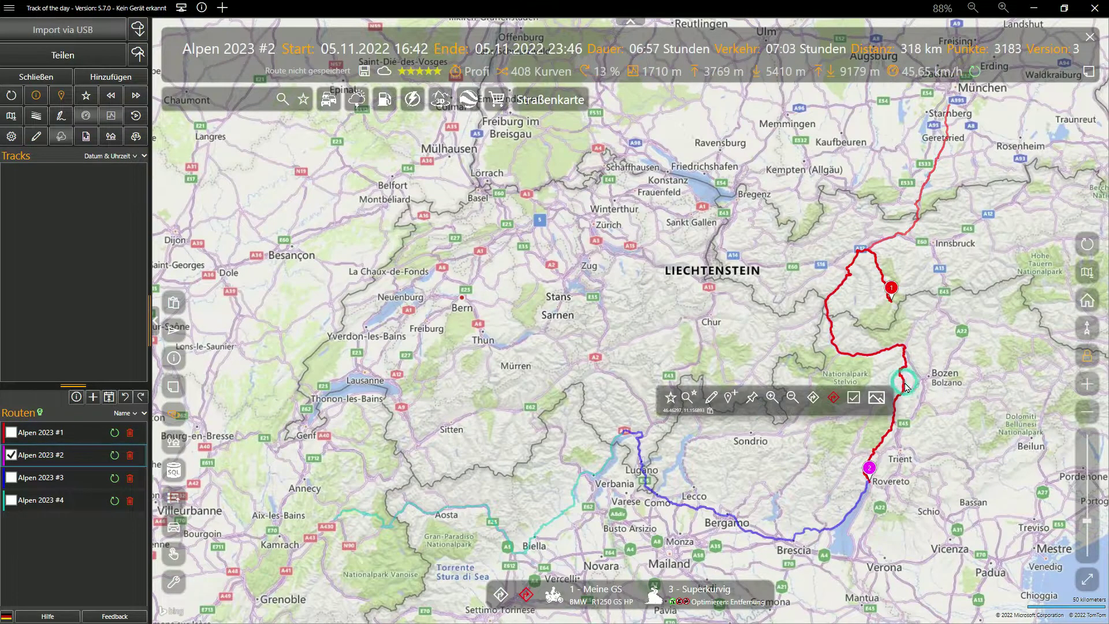
{"action": "left_click", "coordinate": [852, 515]}
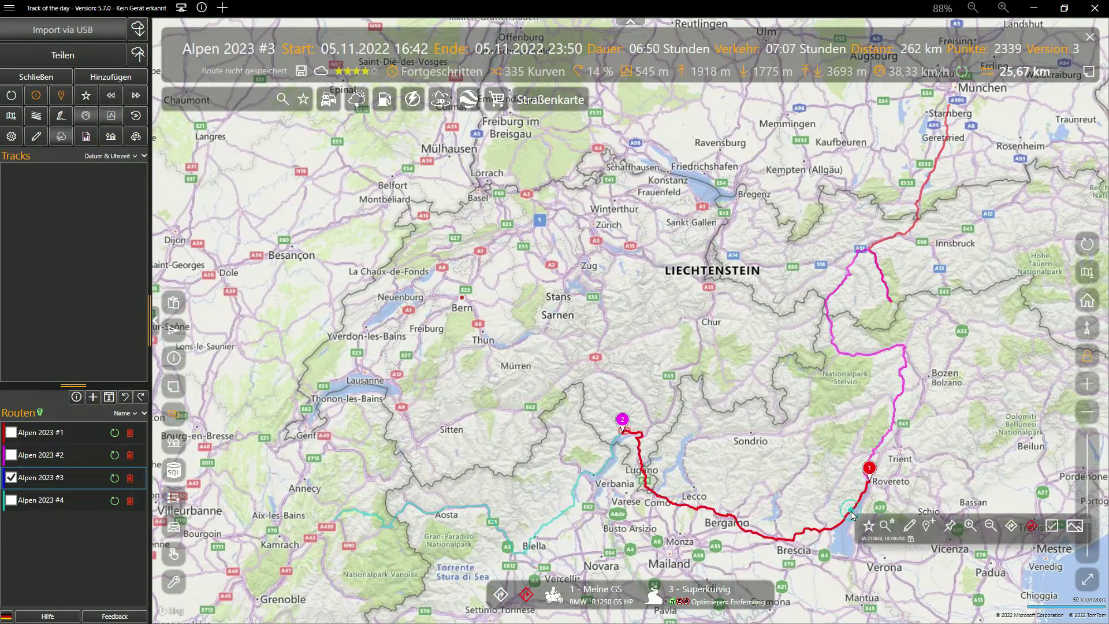
Step: Show the routing overview with start and stop markers for Alpen 2023 #3, then pick route #4
{"action": "right_click", "coordinate": [681, 320]}
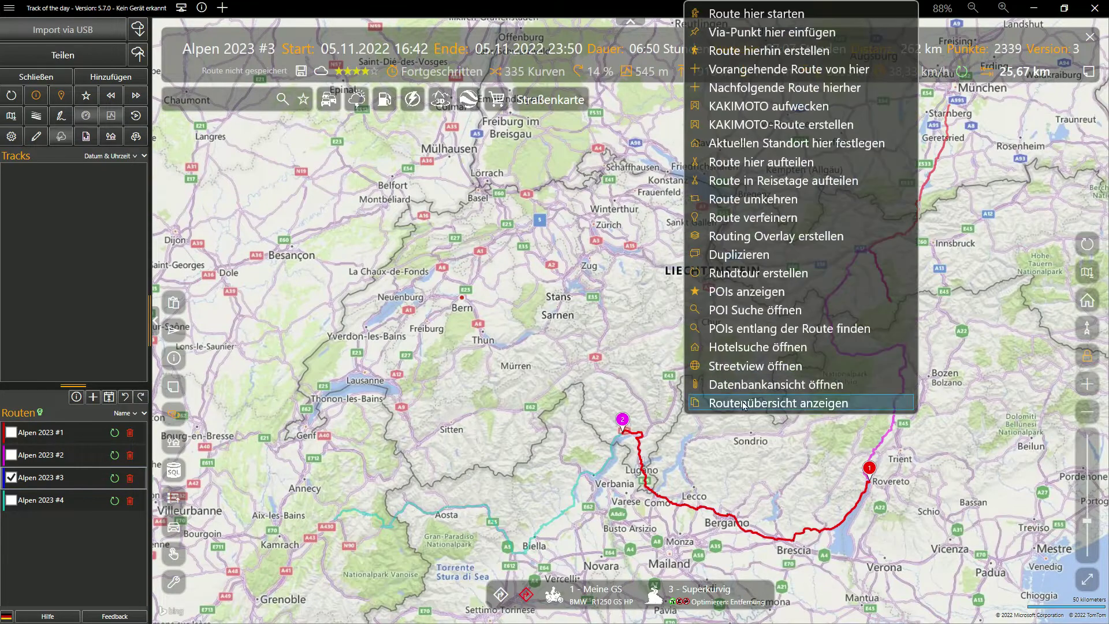
{"action": "left_click", "coordinate": [744, 404]}
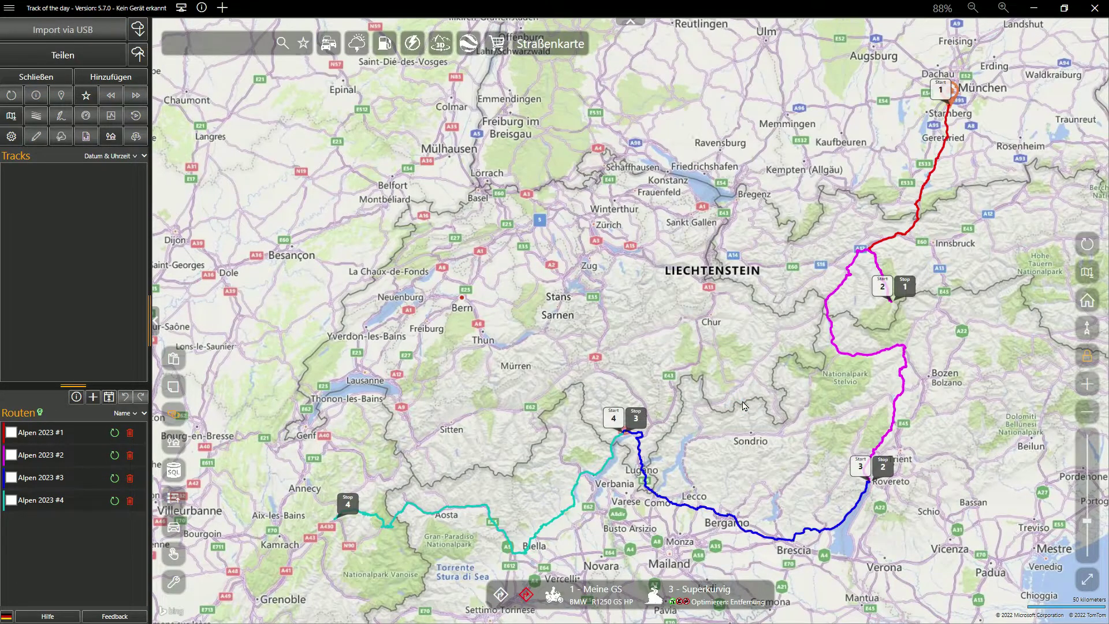
{"action": "left_click_drag", "start_coordinate": [744, 405], "coordinate": [712, 363]}
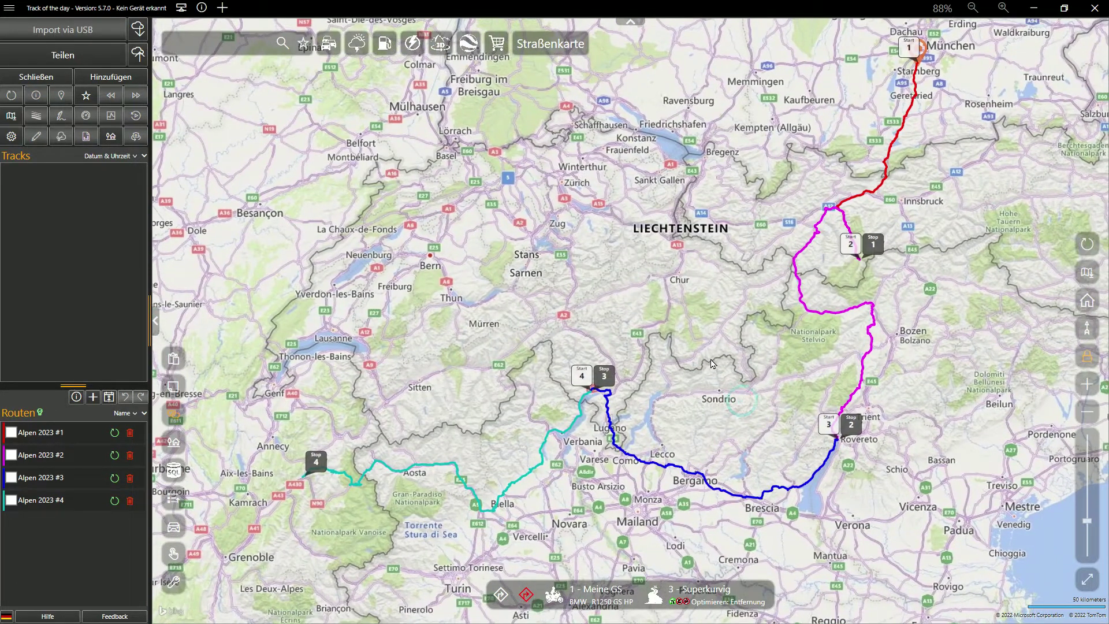
{"action": "left_click", "coordinate": [536, 473]}
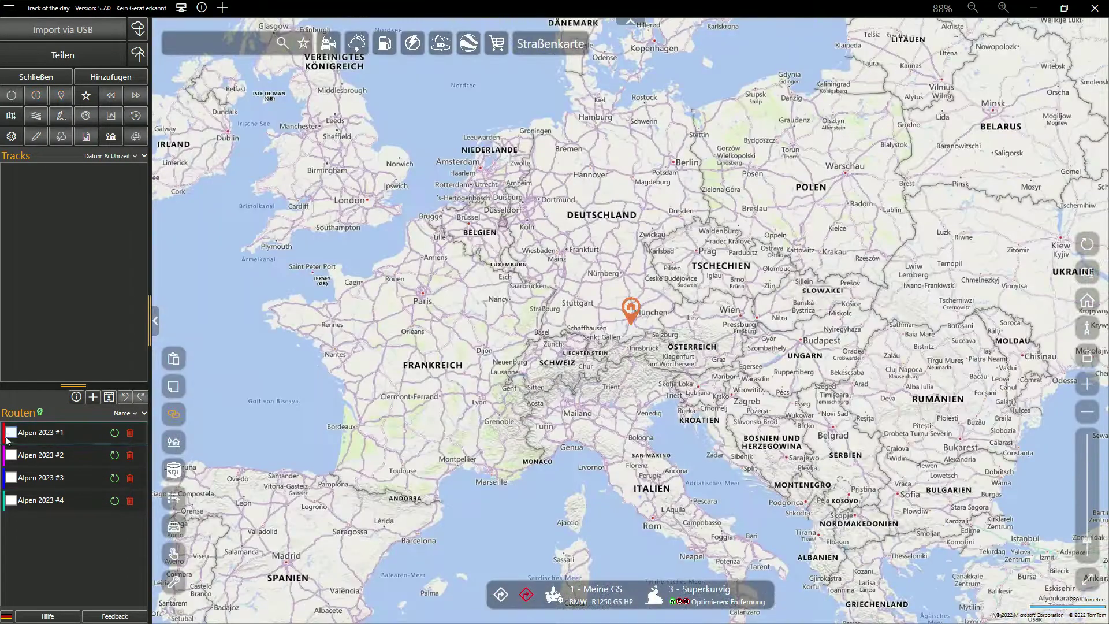
Step: Tick Alpen 2023 #1–#4, lock the map framing, and zoom and pan over the Alps routes
{"action": "left_click", "coordinate": [10, 433]}
{"action": "left_click", "coordinate": [11, 455]}
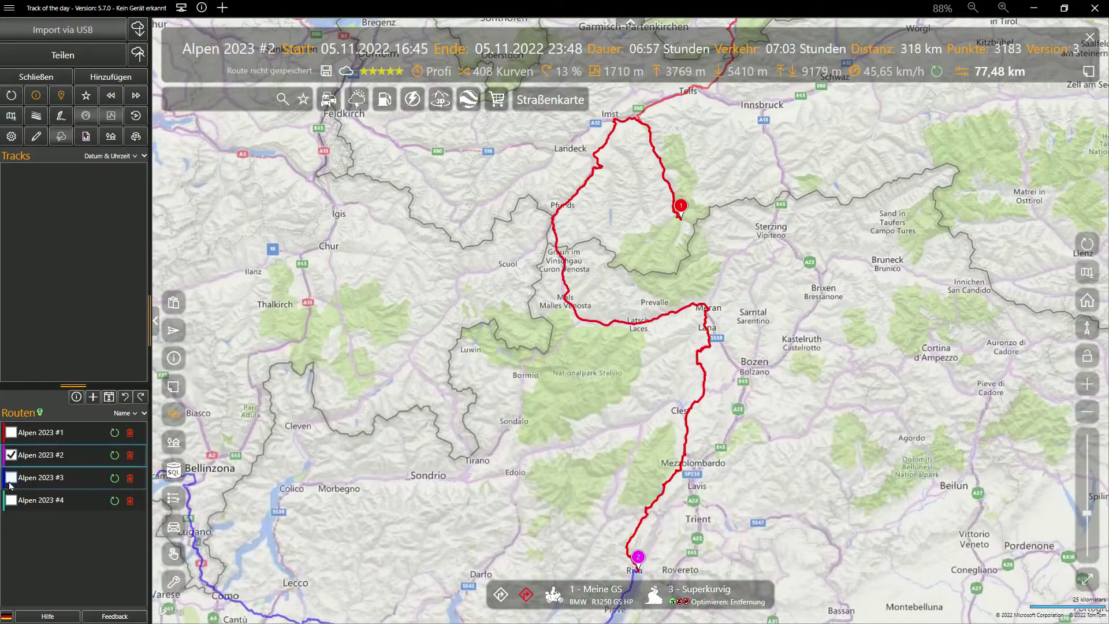
{"action": "left_click", "coordinate": [11, 478]}
{"action": "left_click", "coordinate": [10, 500]}
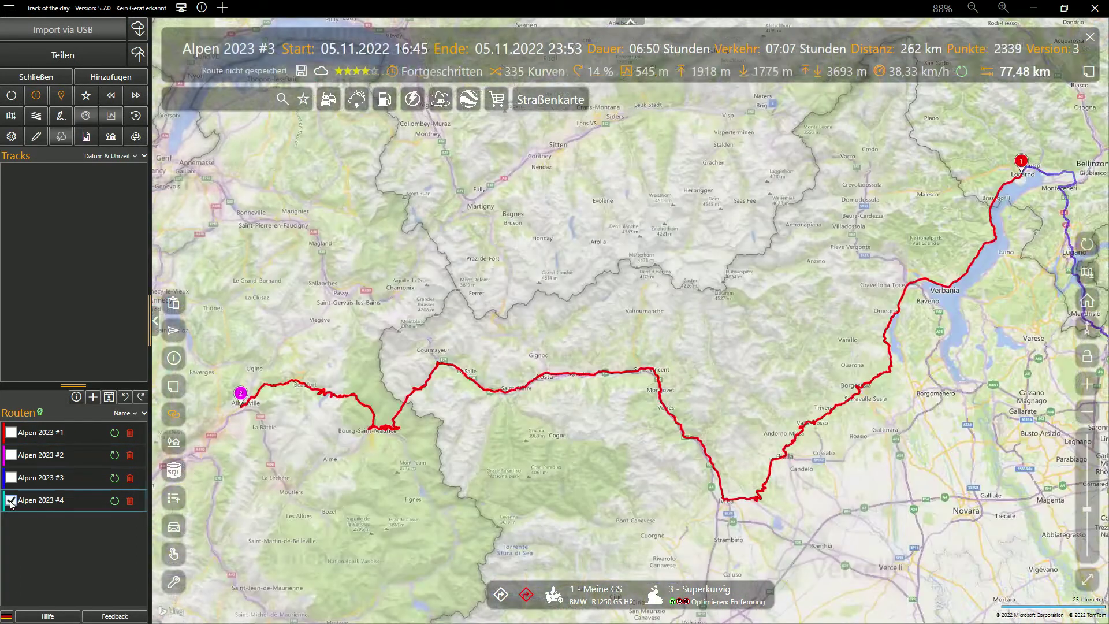
{"action": "left_click", "coordinate": [1088, 356]}
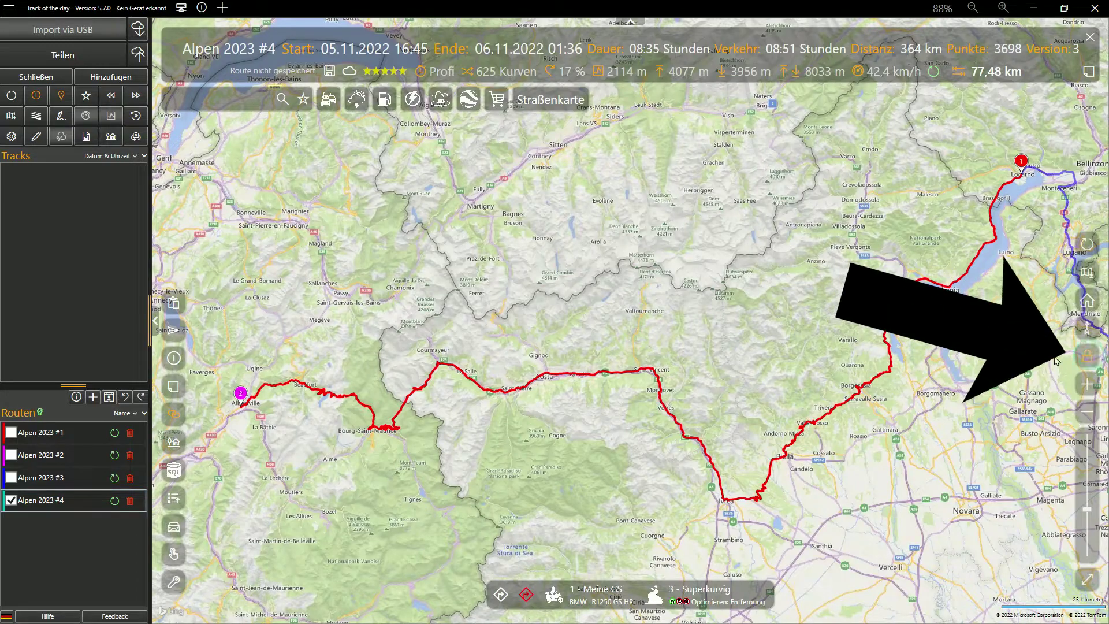
{"action": "scroll", "coordinate": [998, 357], "scroll_direction": "down", "scroll_amount": 5}
{"action": "left_click_drag", "start_coordinate": [1002, 363], "coordinate": [522, 449]}
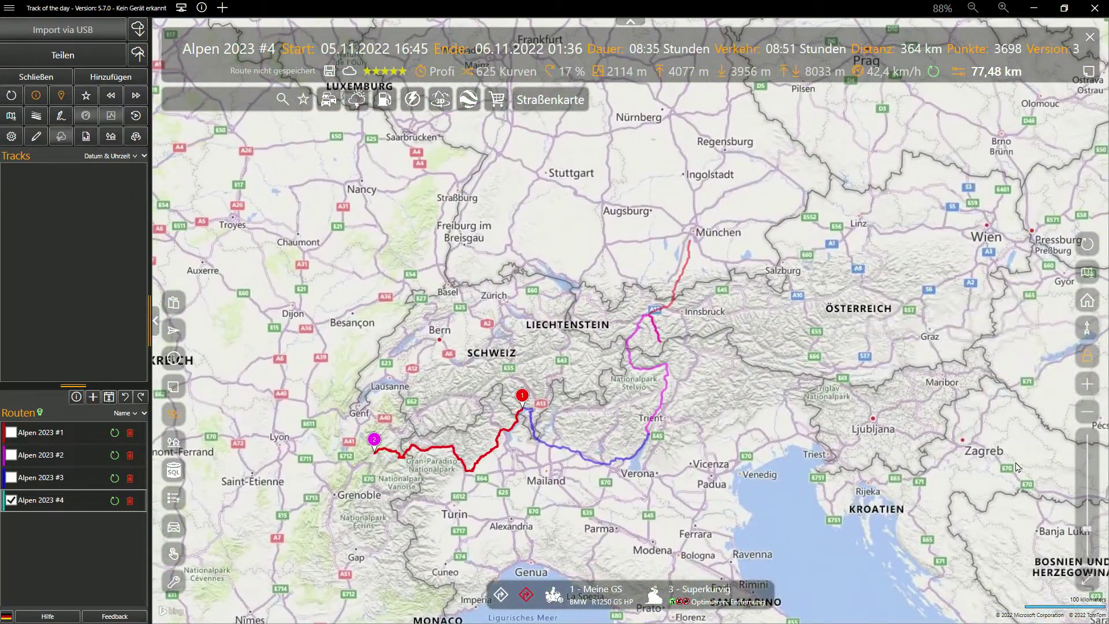
{"action": "left_click_drag", "start_coordinate": [1086, 530], "coordinate": [1087, 528]}
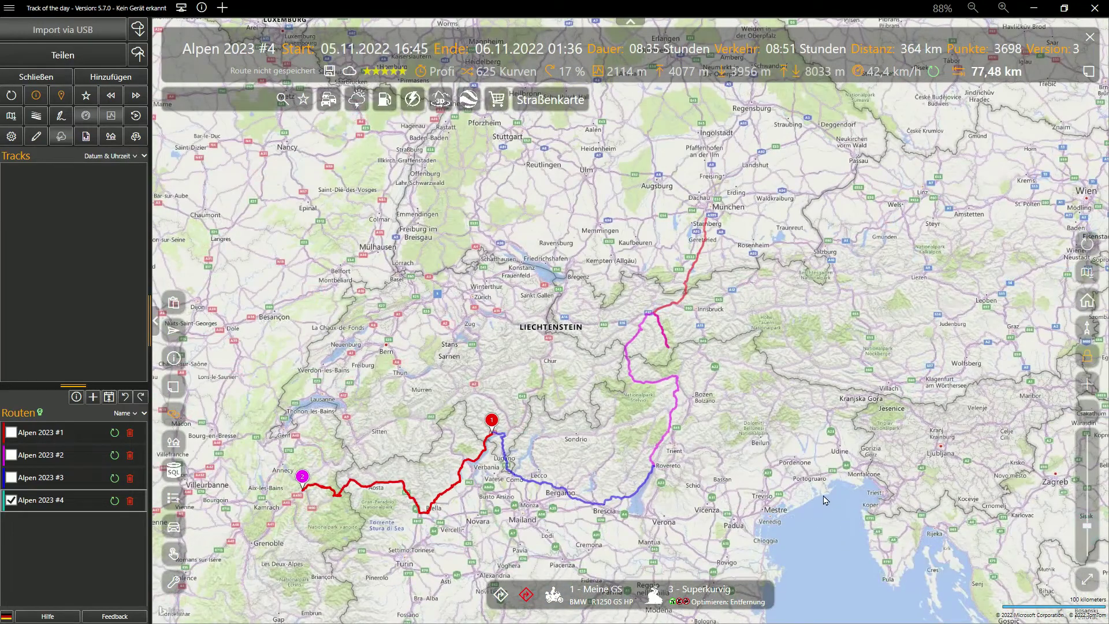
{"action": "left_click_drag", "start_coordinate": [823, 496], "coordinate": [919, 450]}
Step: Cycle through the Alpen routes again, finishing on the 262 km Alpen 2023 #3
{"action": "left_click", "coordinate": [108, 454]}
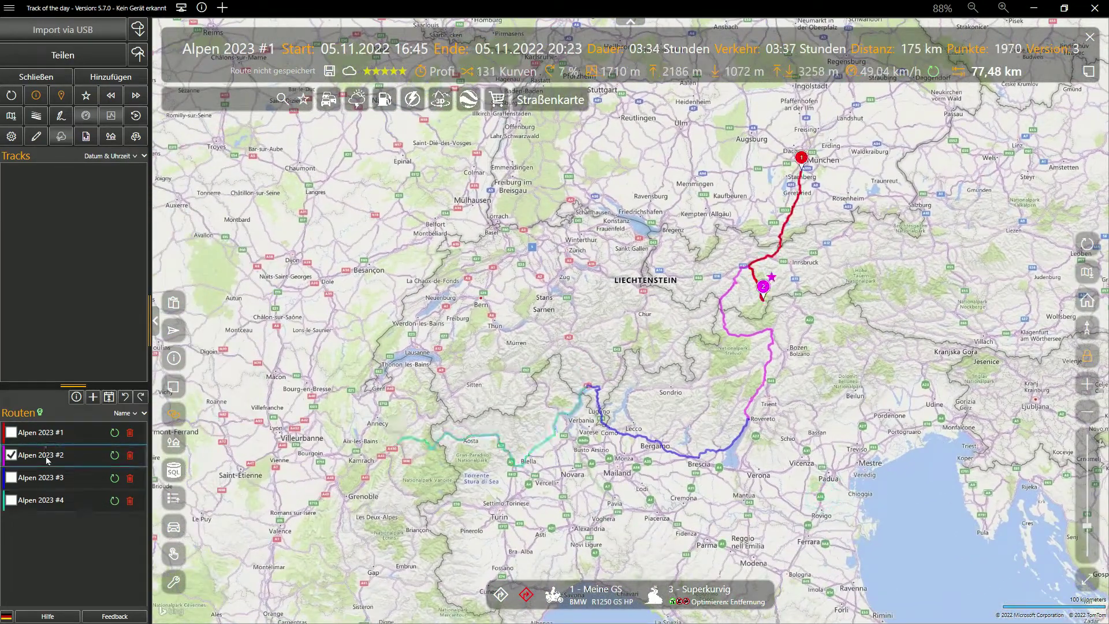
{"action": "left_click", "coordinate": [46, 478]}
{"action": "left_click", "coordinate": [42, 498]}
{"action": "left_click", "coordinate": [45, 431]}
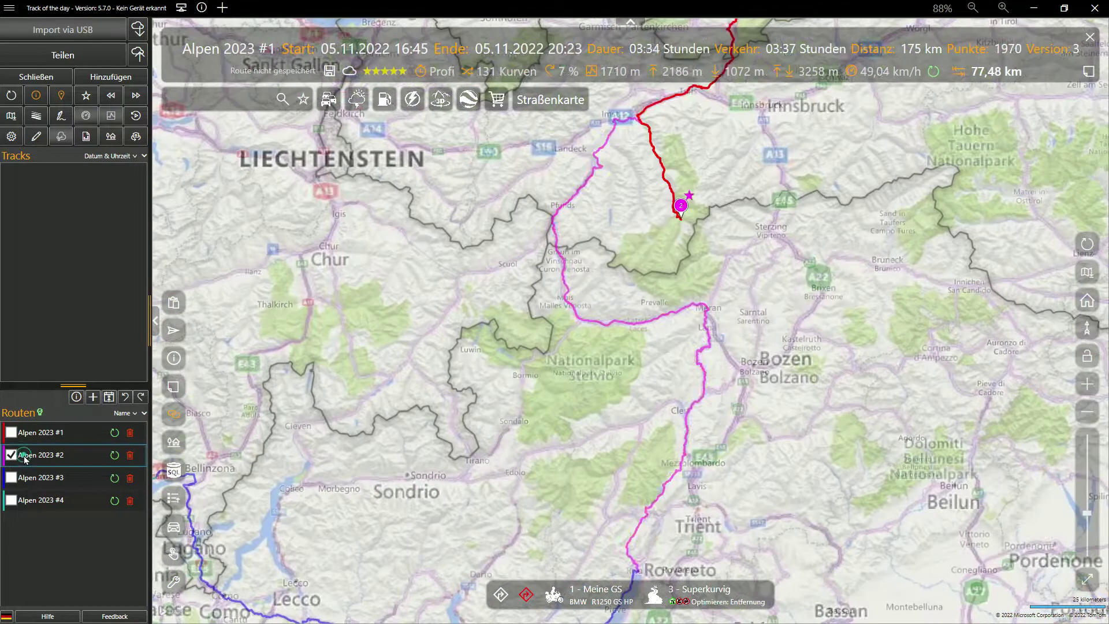
{"action": "left_click", "coordinate": [27, 479]}
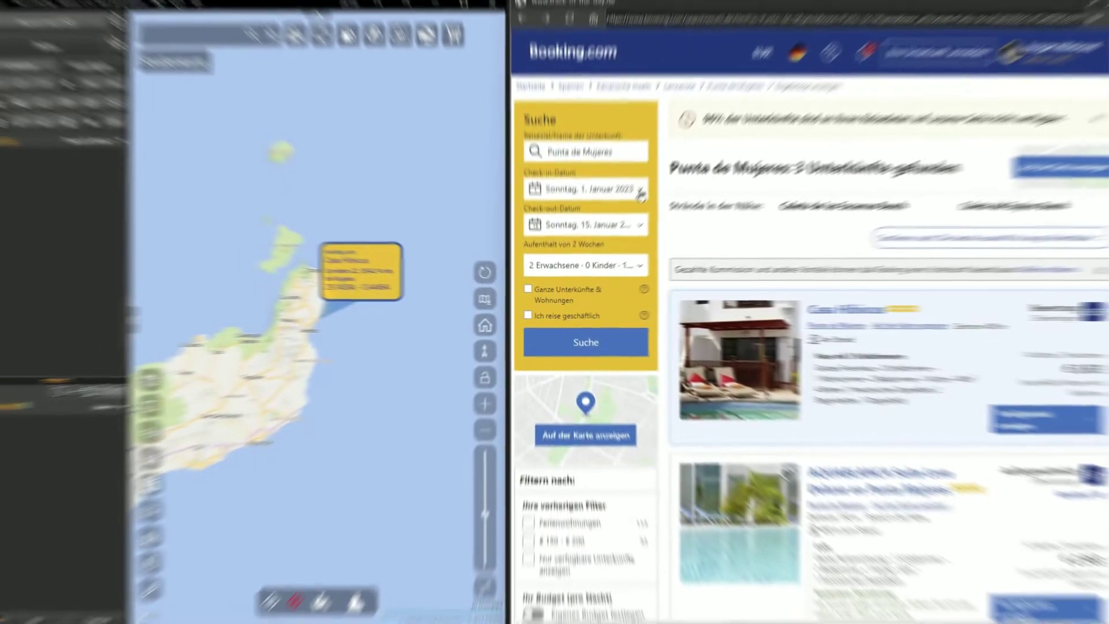
Step: Search Punta de Mujeres for two weeks from 1 January 2023 and open Casa Cueva de los Verdes in Street View
{"action": "left_click", "coordinate": [640, 193]}
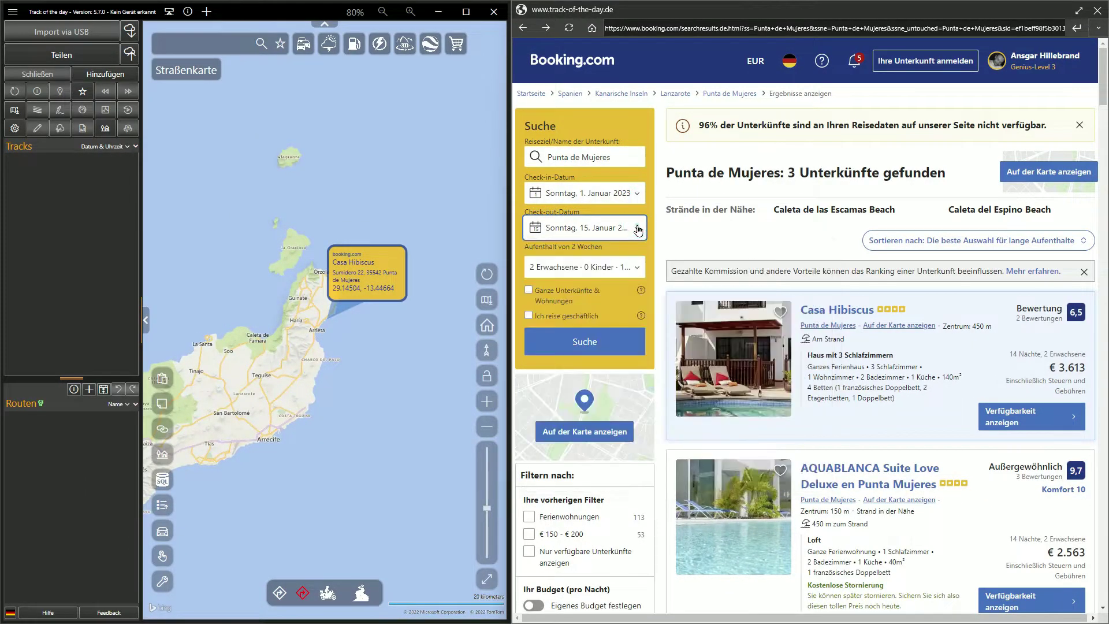
{"action": "left_click", "coordinate": [606, 334]}
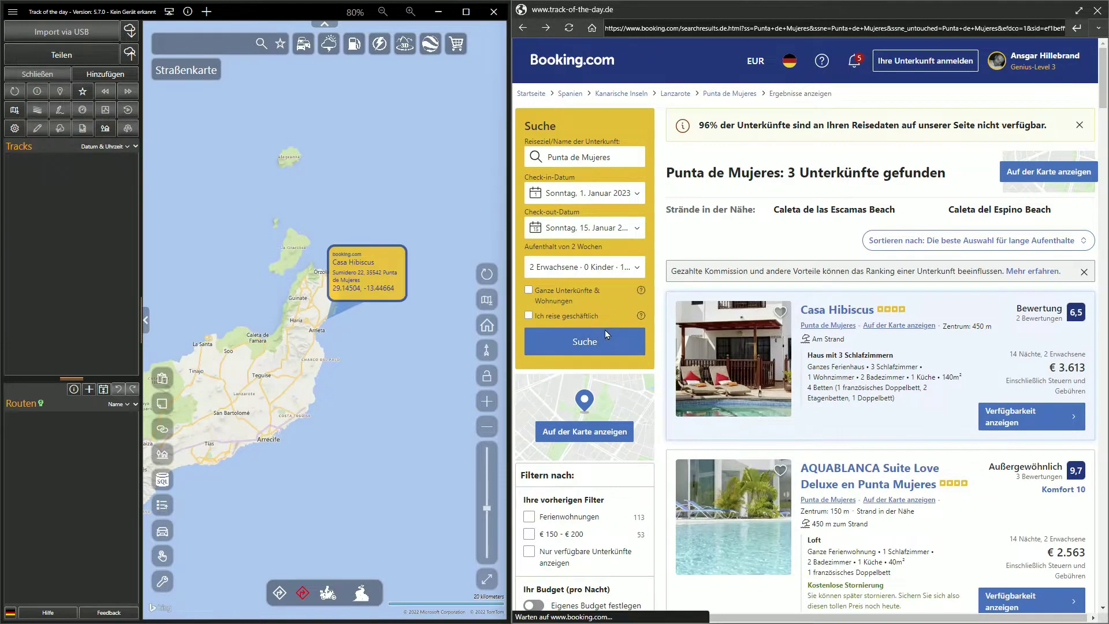
{"action": "left_click_drag", "start_coordinate": [1104, 90], "coordinate": [1104, 131]}
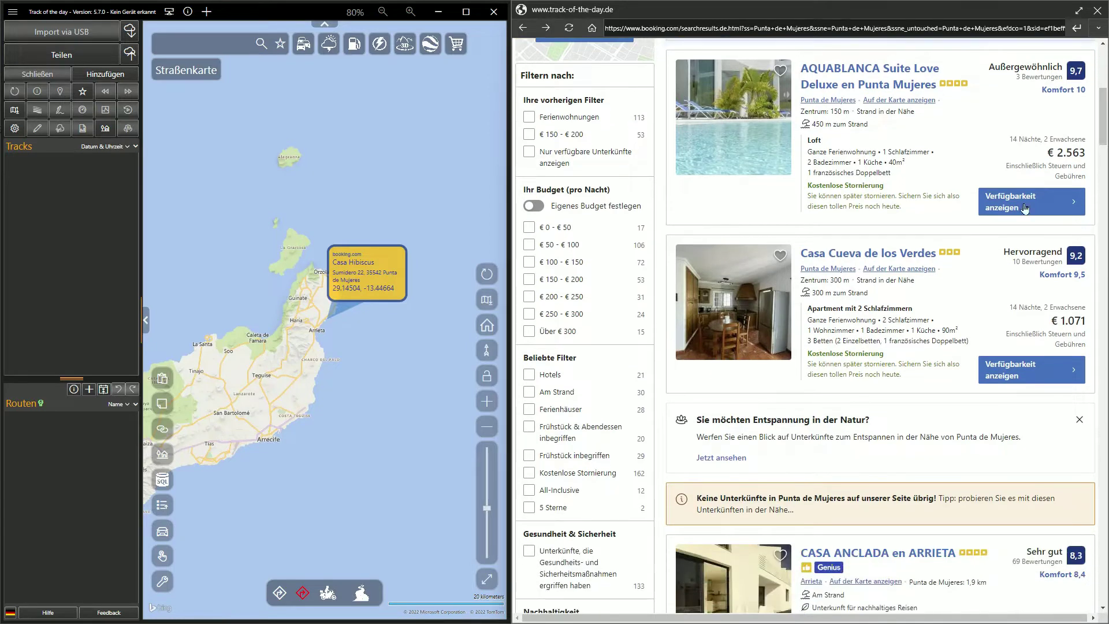
{"action": "left_click", "coordinate": [912, 257]}
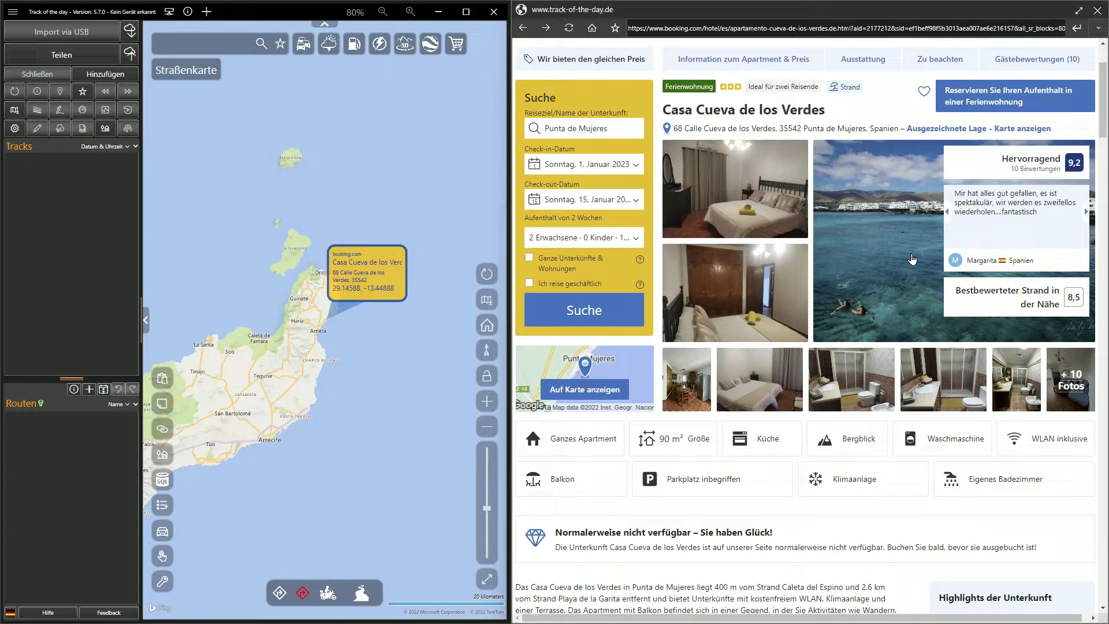
{"action": "left_click", "coordinate": [379, 290]}
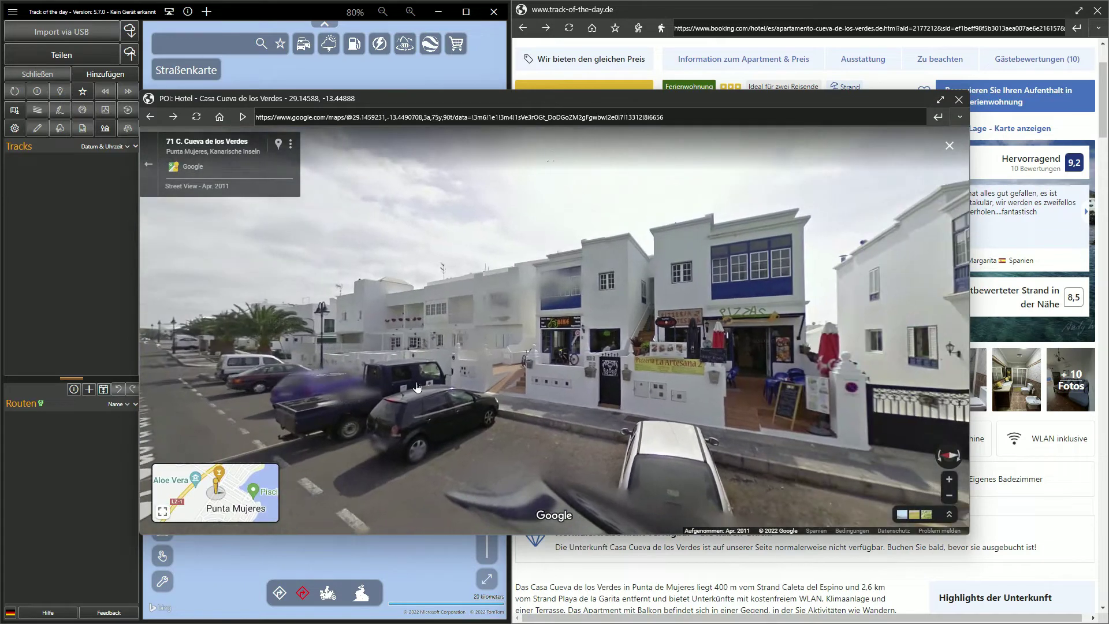
Step: Look around Calle Cueva de los Verdes, turning along the row of building fronts
{"action": "left_click_drag", "start_coordinate": [649, 410], "coordinate": [546, 400]}
{"action": "scroll", "coordinate": [593, 373], "scroll_direction": "up", "scroll_amount": 3}
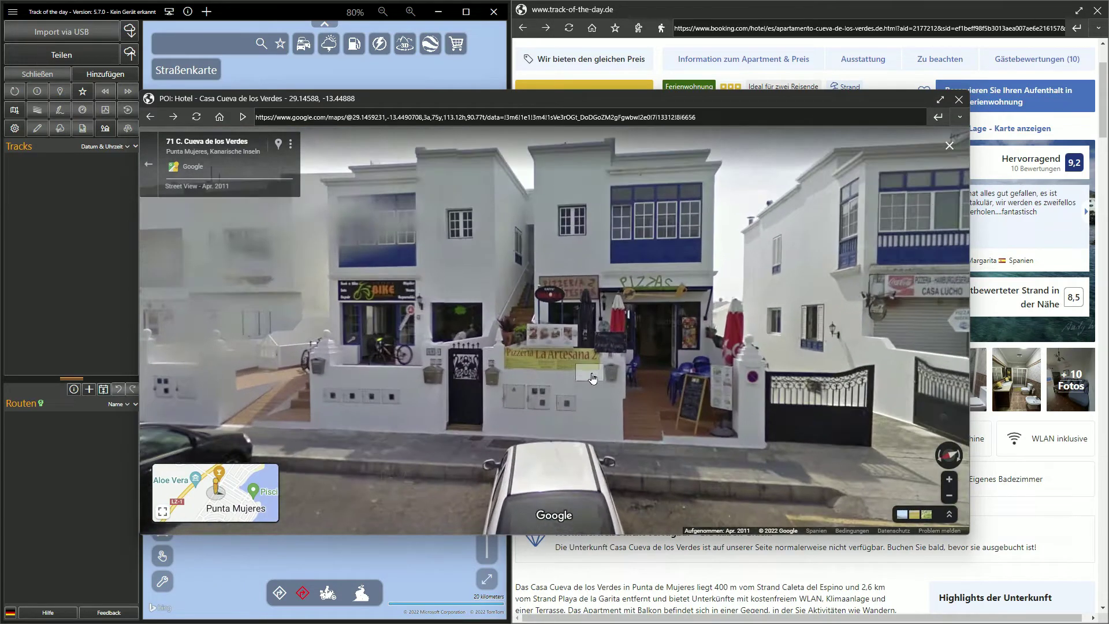
{"action": "left_click_drag", "start_coordinate": [479, 367], "coordinate": [384, 357]}
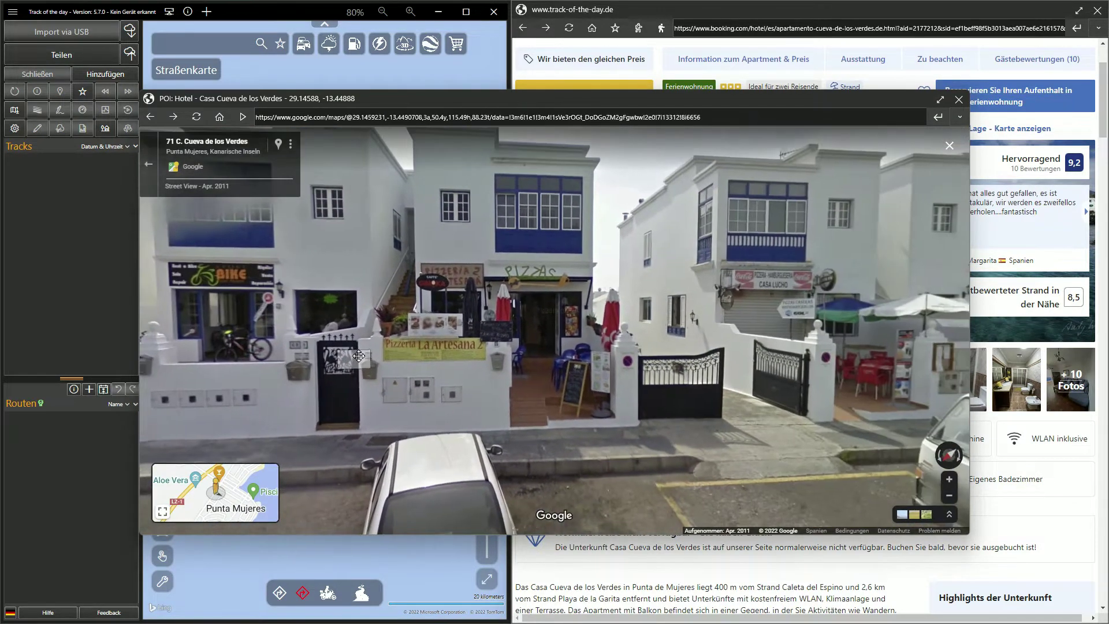
{"action": "left_click_drag", "start_coordinate": [826, 359], "coordinate": [537, 361]}
{"action": "left_click_drag", "start_coordinate": [537, 361], "coordinate": [421, 361]}
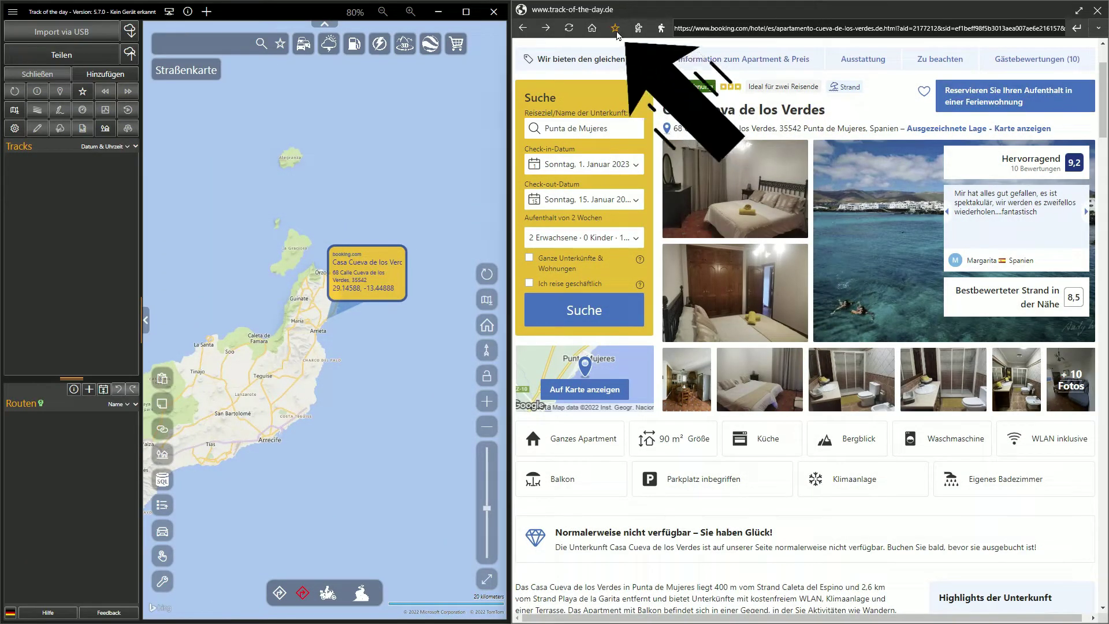
Step: Save Casa Cueva de los Verdes as a hotel POI with the hashtag #Lanzarote
{"action": "left_click", "coordinate": [616, 29]}
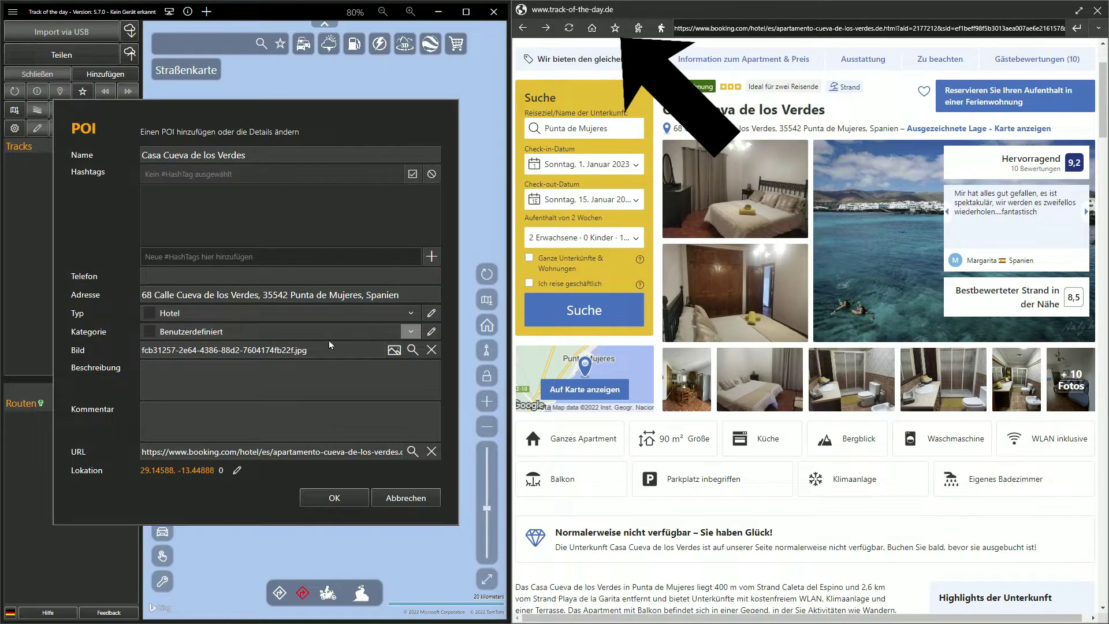
{"action": "left_click", "coordinate": [261, 260]}
{"action": "type", "text": "Lanzarot"}
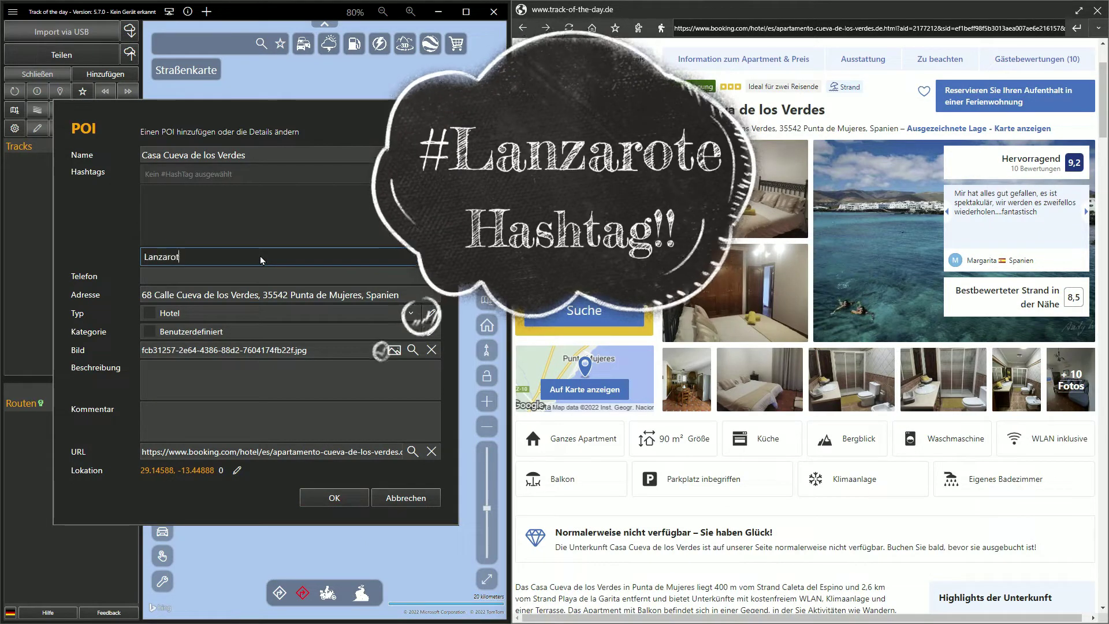
{"action": "type", "text": "e"}
{"action": "key", "text": "Return"}
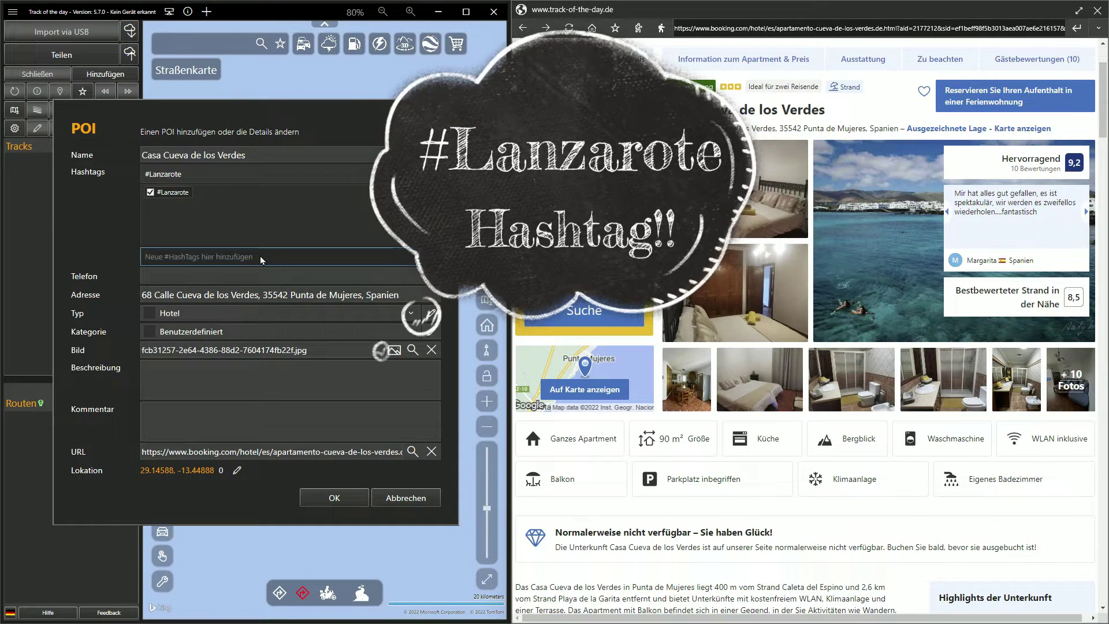
{"action": "left_click", "coordinate": [334, 498]}
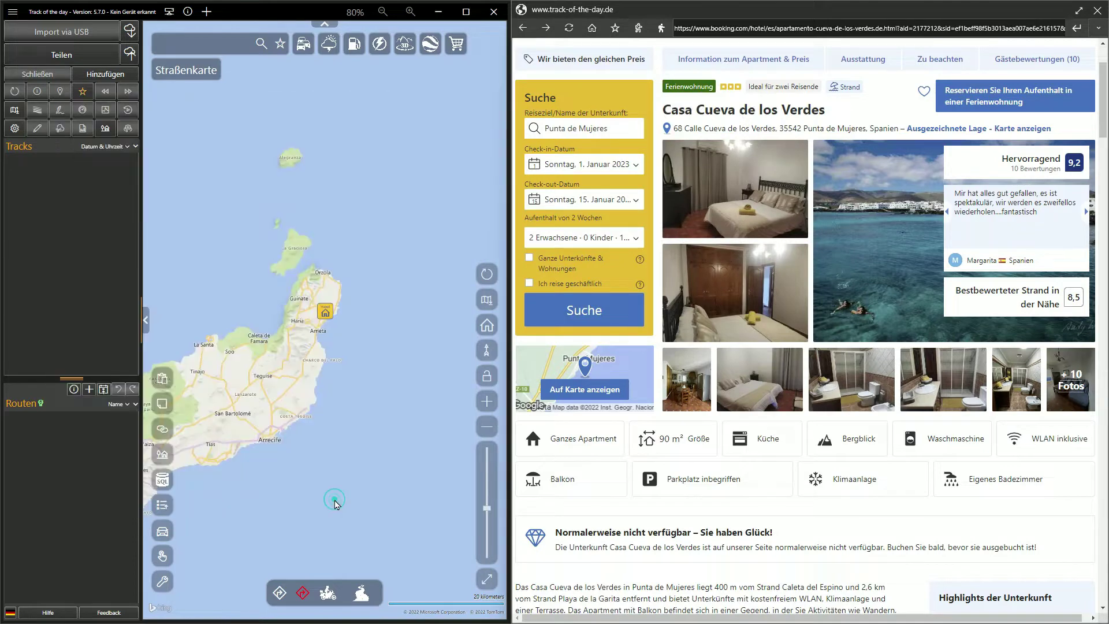
Step: Maximize Track of the day, close the booking panel, and show the hotel marker's details
{"action": "left_click", "coordinate": [466, 11]}
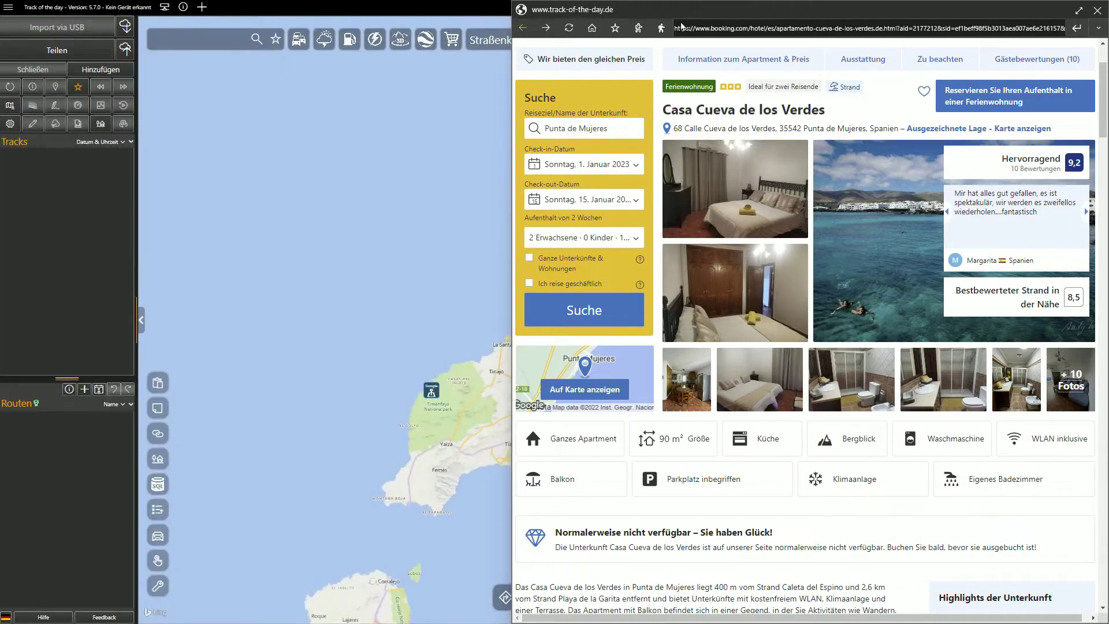
{"action": "left_click", "coordinate": [1094, 12]}
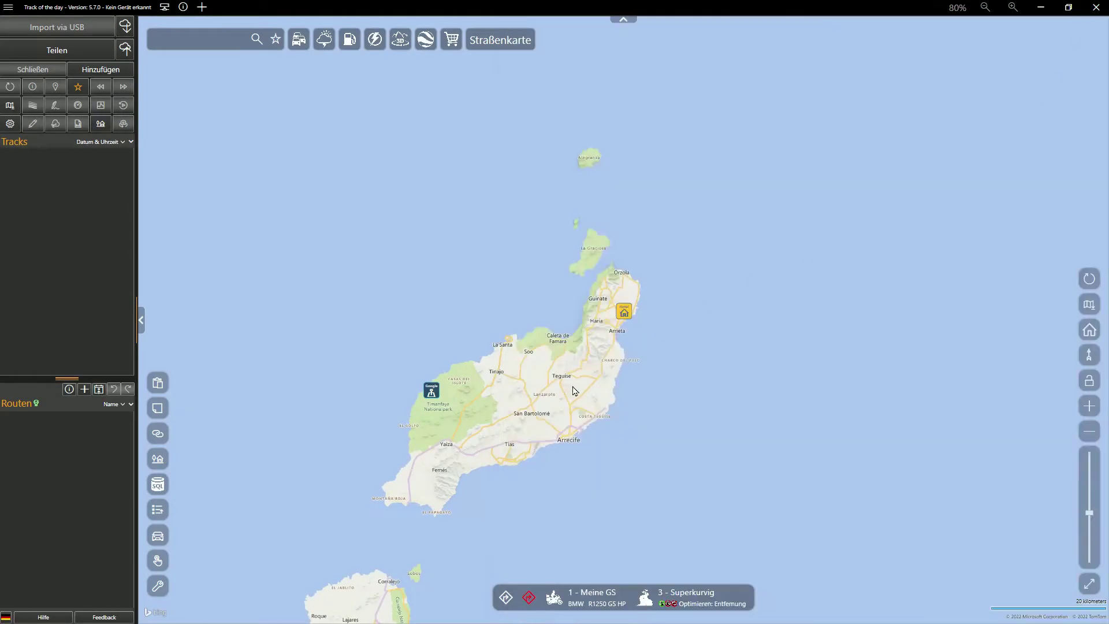
{"action": "left_click", "coordinate": [624, 312]}
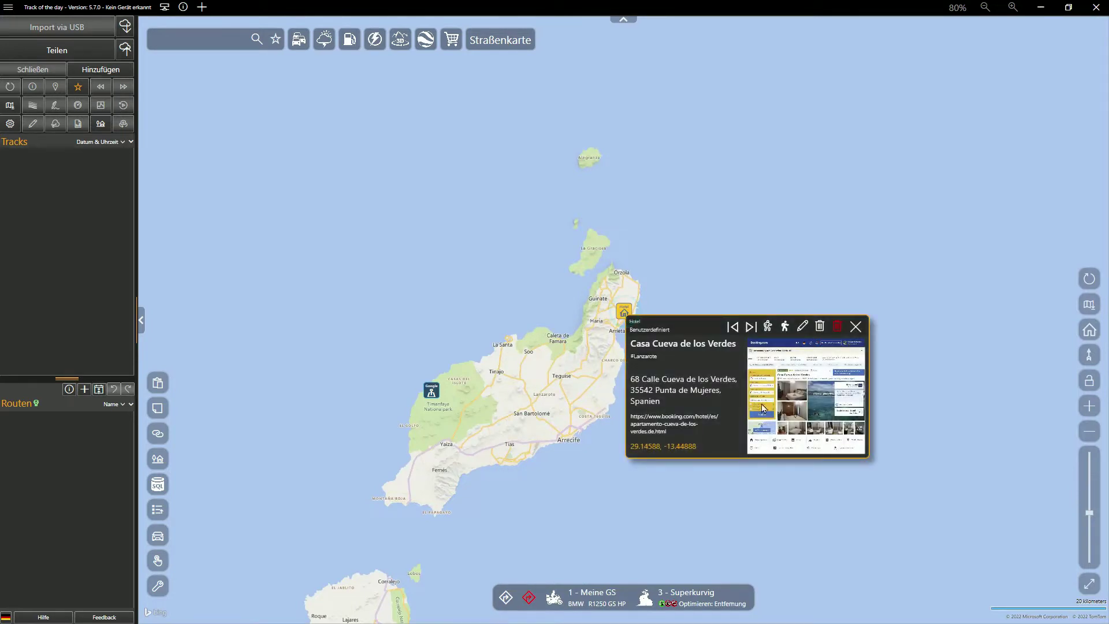
Step: View the hotel's linked Booking.com page full-screen in a browser, then close it
{"action": "left_click", "coordinate": [796, 424]}
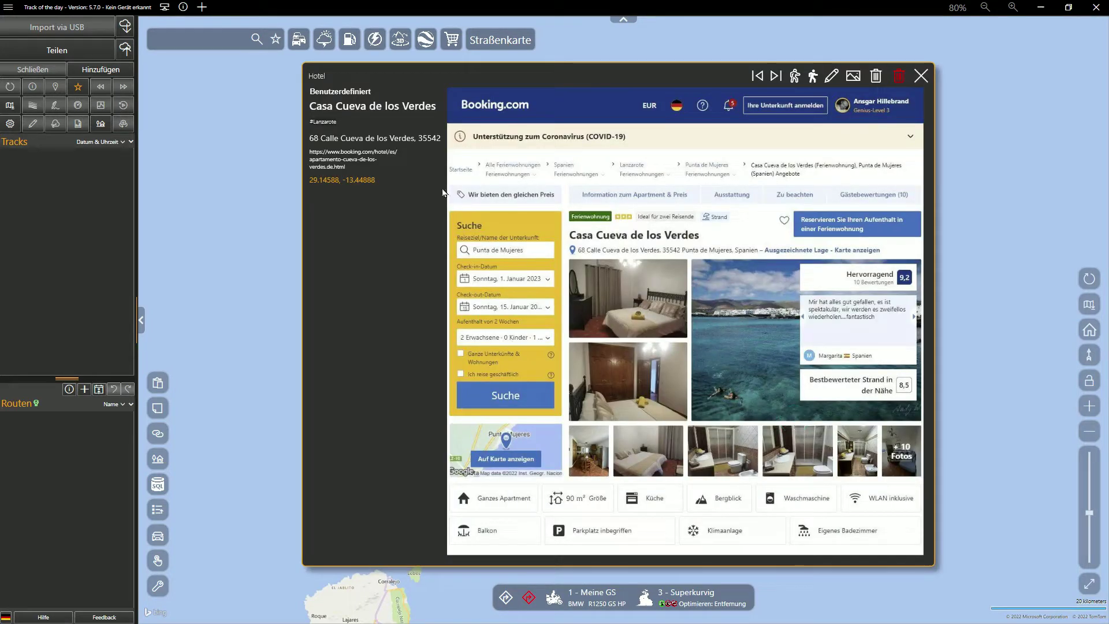
{"action": "left_click", "coordinate": [333, 161]}
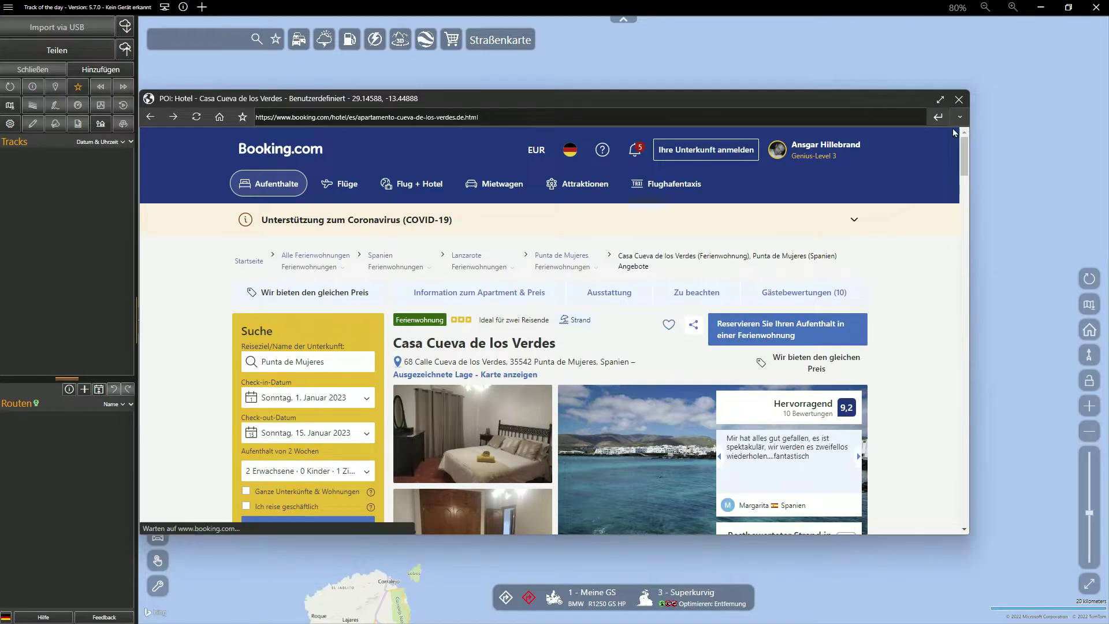
{"action": "left_click", "coordinate": [941, 101]}
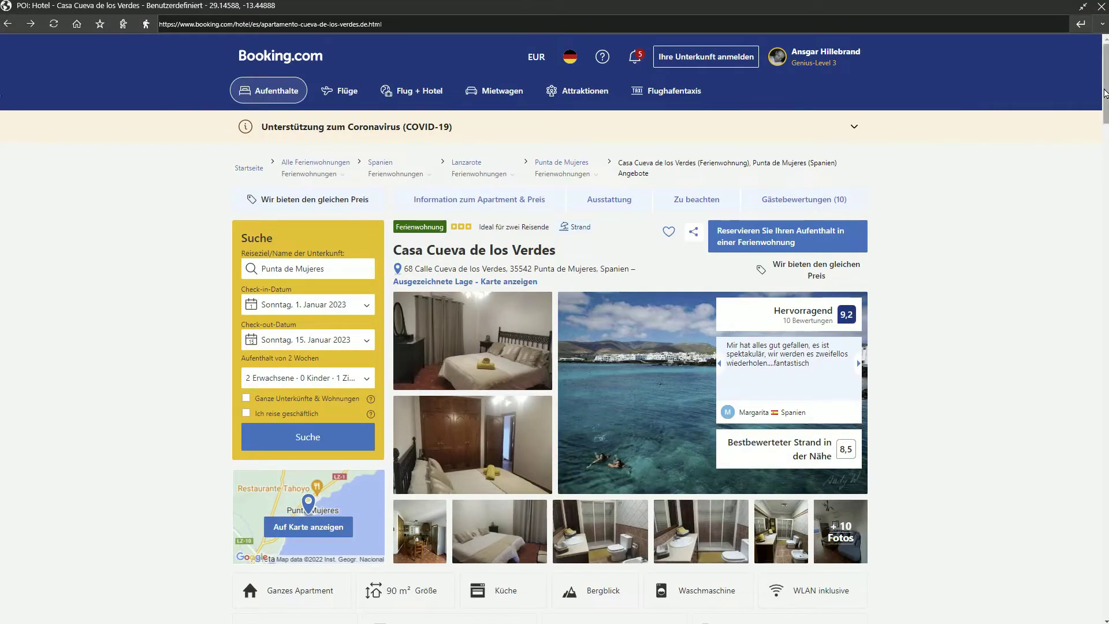
{"action": "left_click_drag", "start_coordinate": [1105, 94], "coordinate": [1094, 56]}
{"action": "left_click", "coordinate": [1101, 8]}
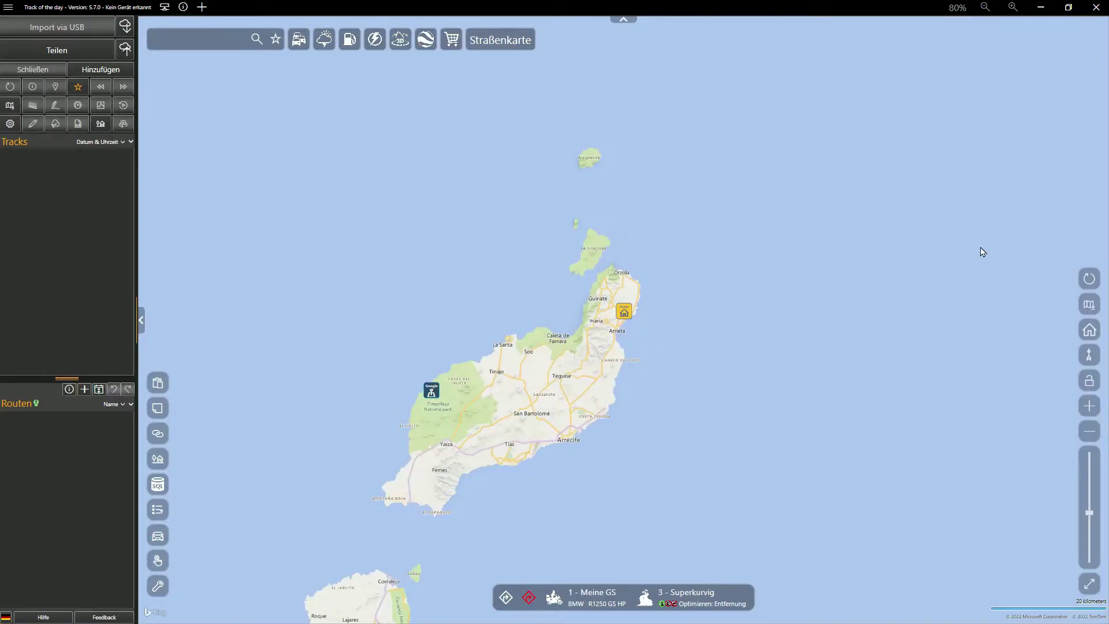
Step: Start a new route from Casa Cueva de los Verdes with Costa Teguise as the next stop
{"action": "left_click", "coordinate": [624, 312]}
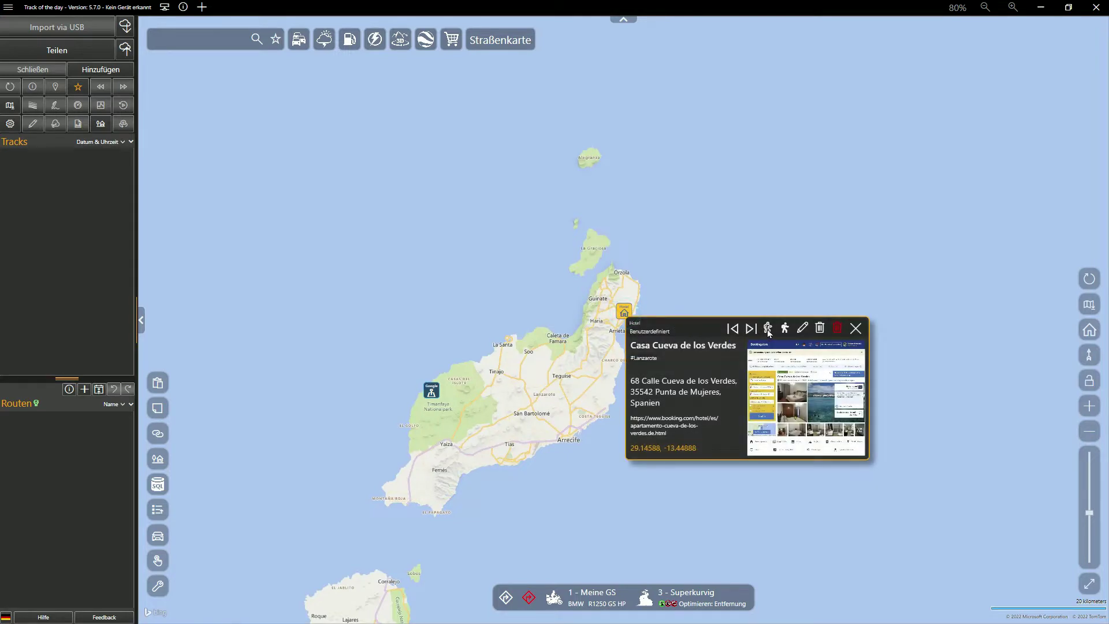
{"action": "left_click", "coordinate": [768, 332]}
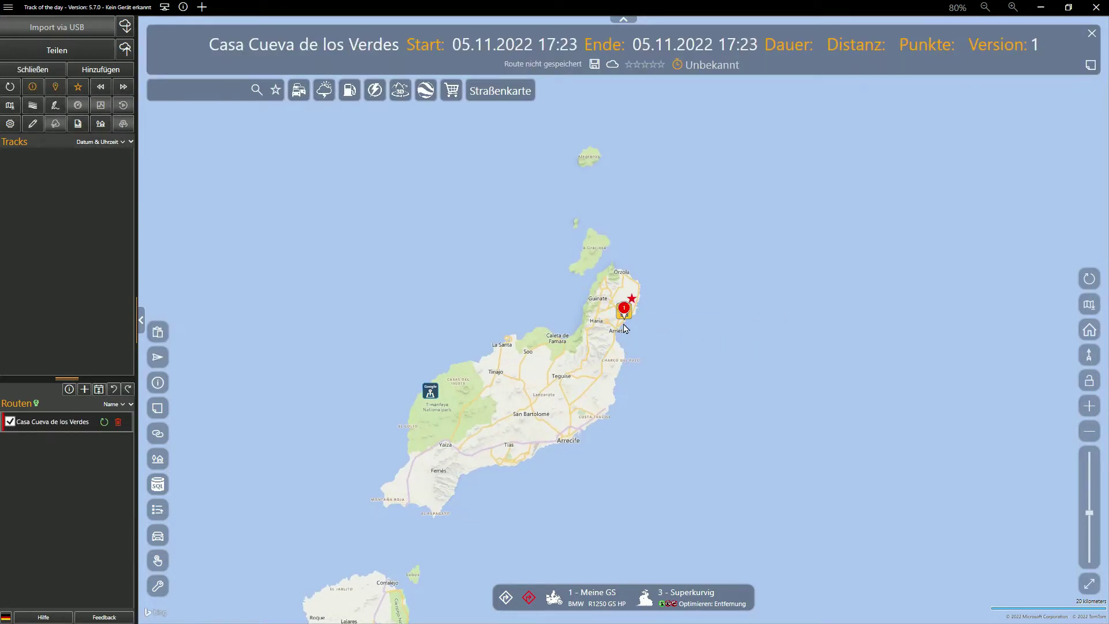
{"action": "scroll", "coordinate": [624, 330], "scroll_direction": "up", "scroll_amount": 1}
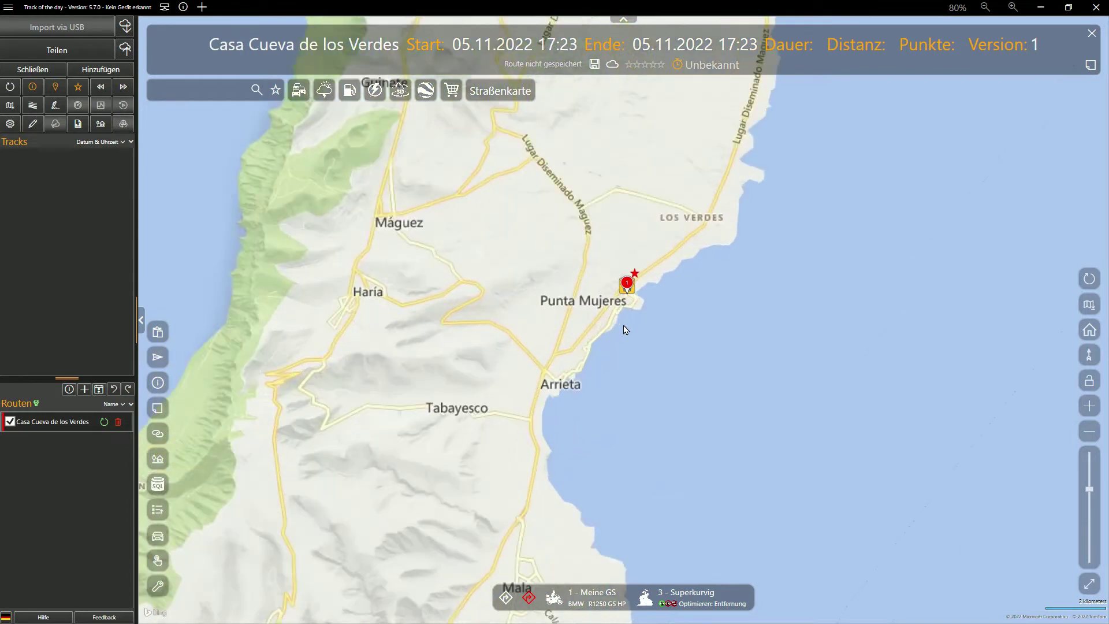
{"action": "left_click", "coordinate": [223, 89]}
{"action": "type", "text": "Costa Teguise"}
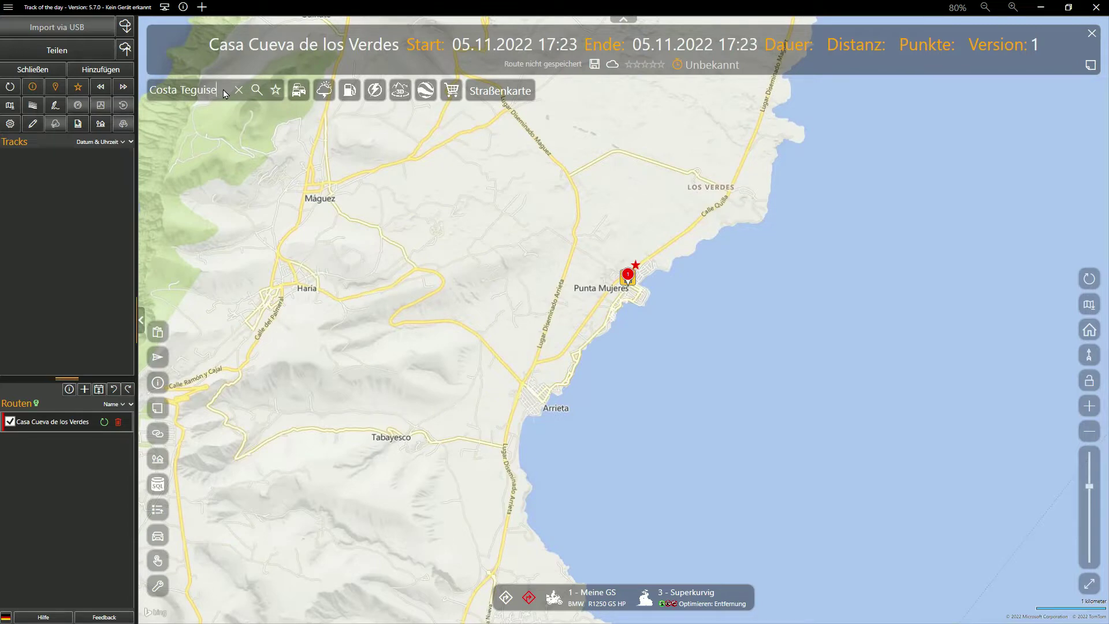
{"action": "key", "text": "Return"}
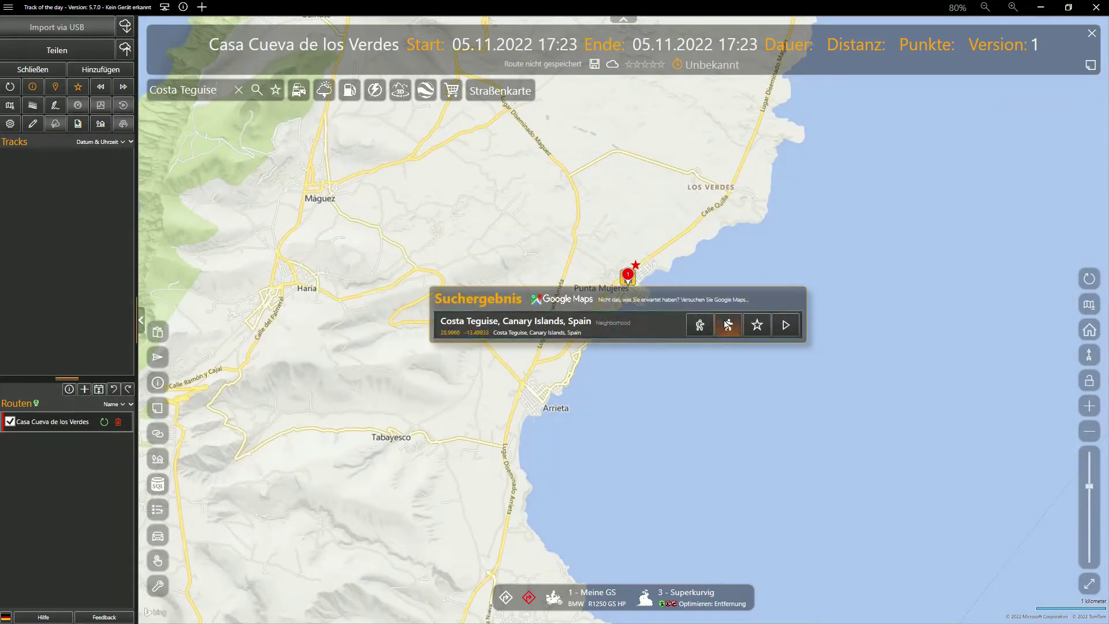
{"action": "left_click", "coordinate": [728, 325]}
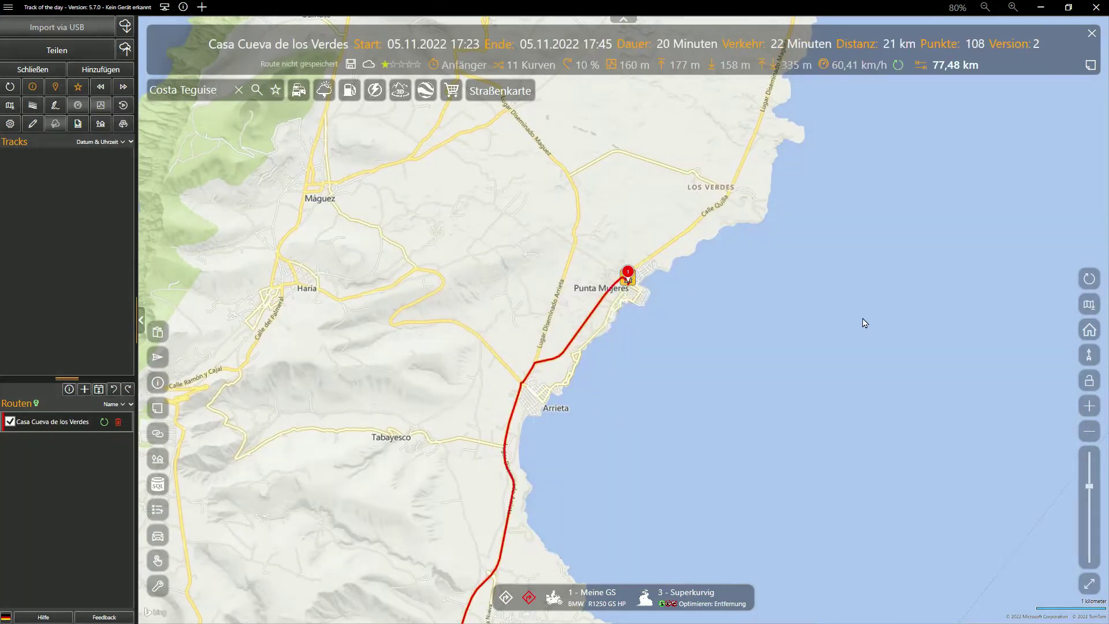
{"action": "left_click", "coordinate": [1089, 279]}
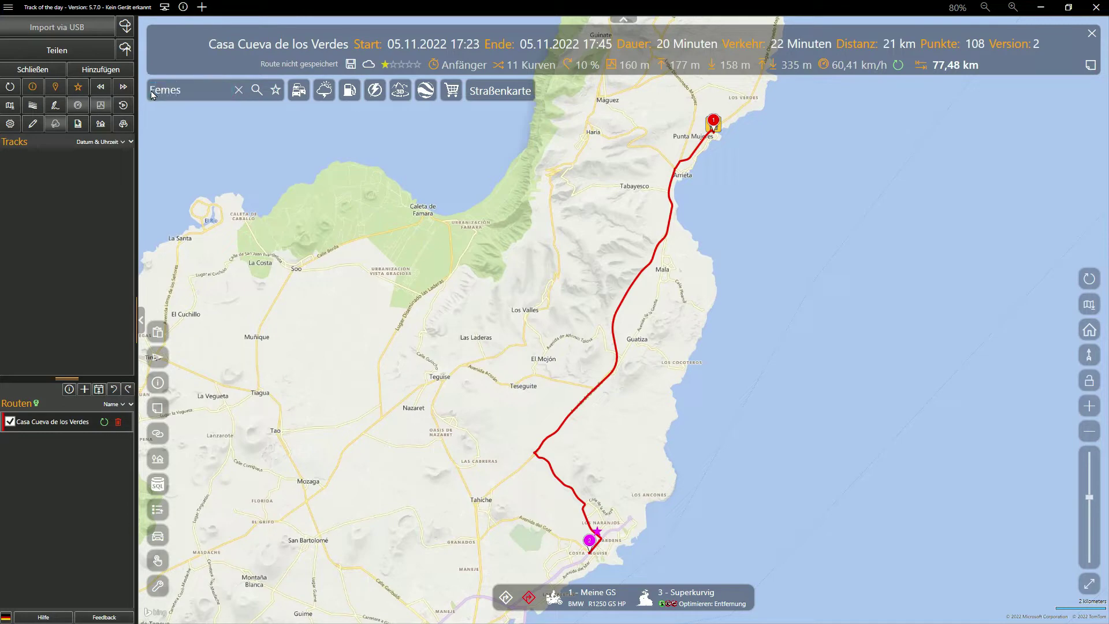
Step: Add Femés and Playa Blanca as stops, making the route 61 km and 01:07 hours
{"action": "key", "text": "Return"}
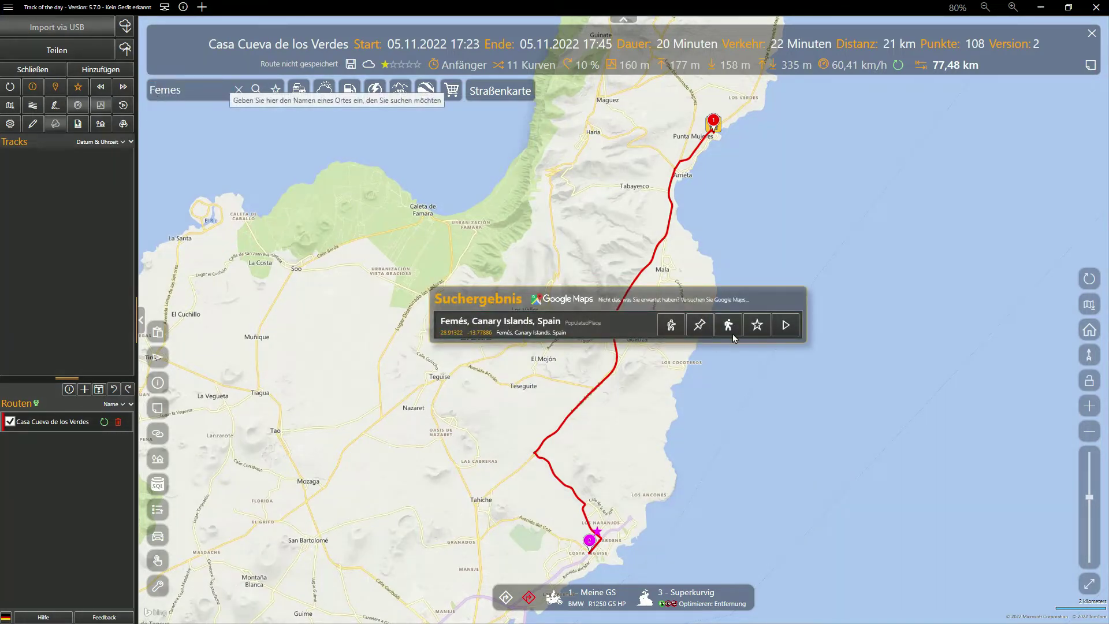
{"action": "left_click", "coordinate": [728, 325]}
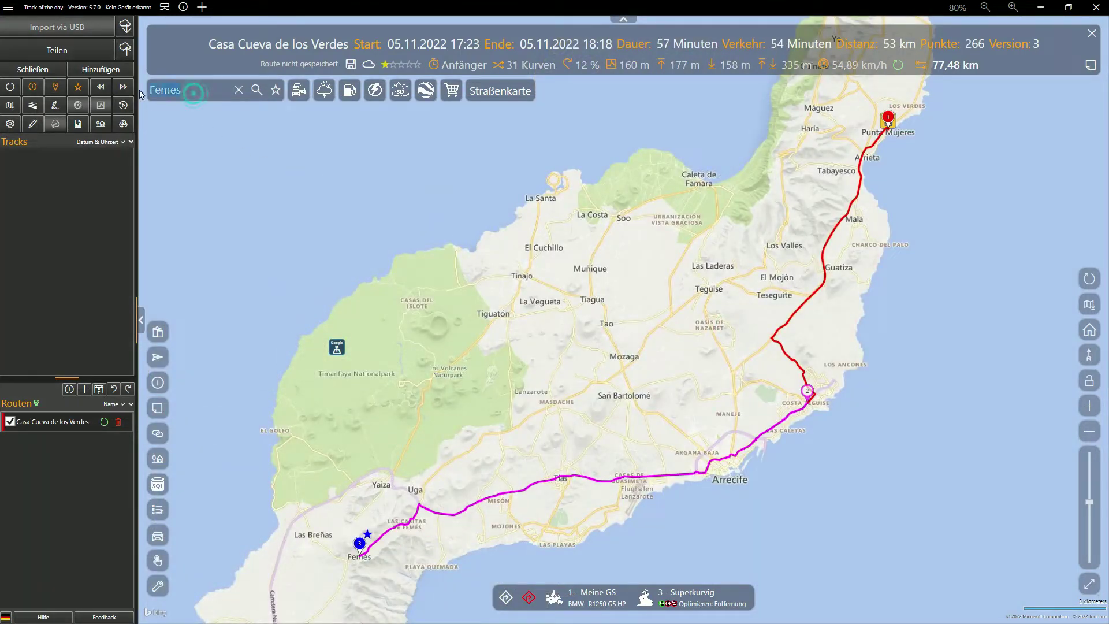
{"action": "type", "text": "Playa Blanca"}
{"action": "key", "text": "Return"}
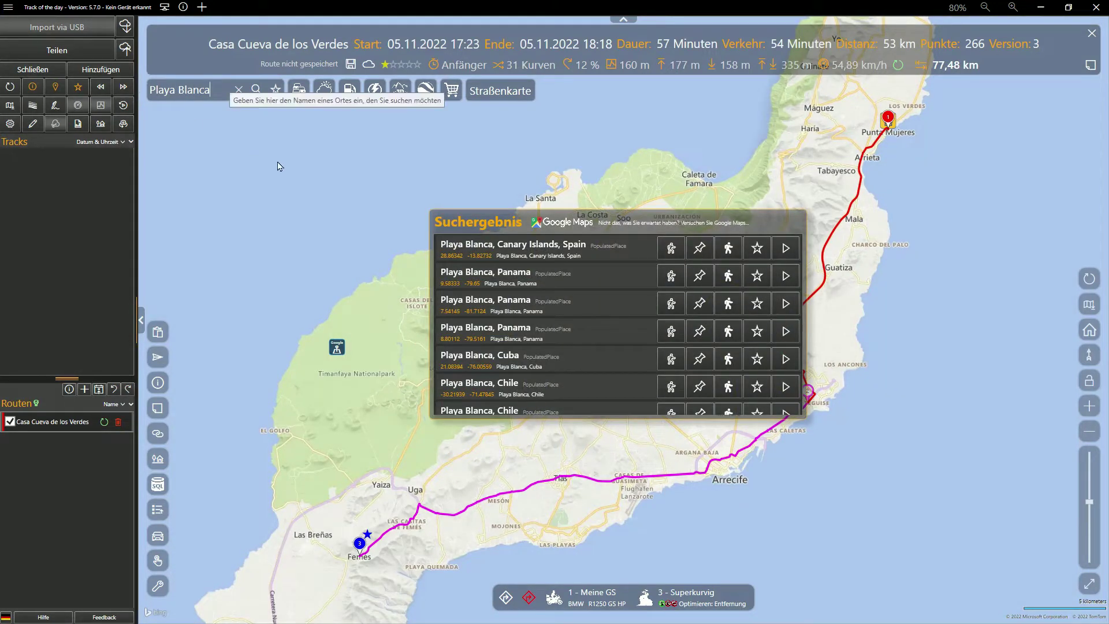
{"action": "left_click", "coordinate": [724, 253]}
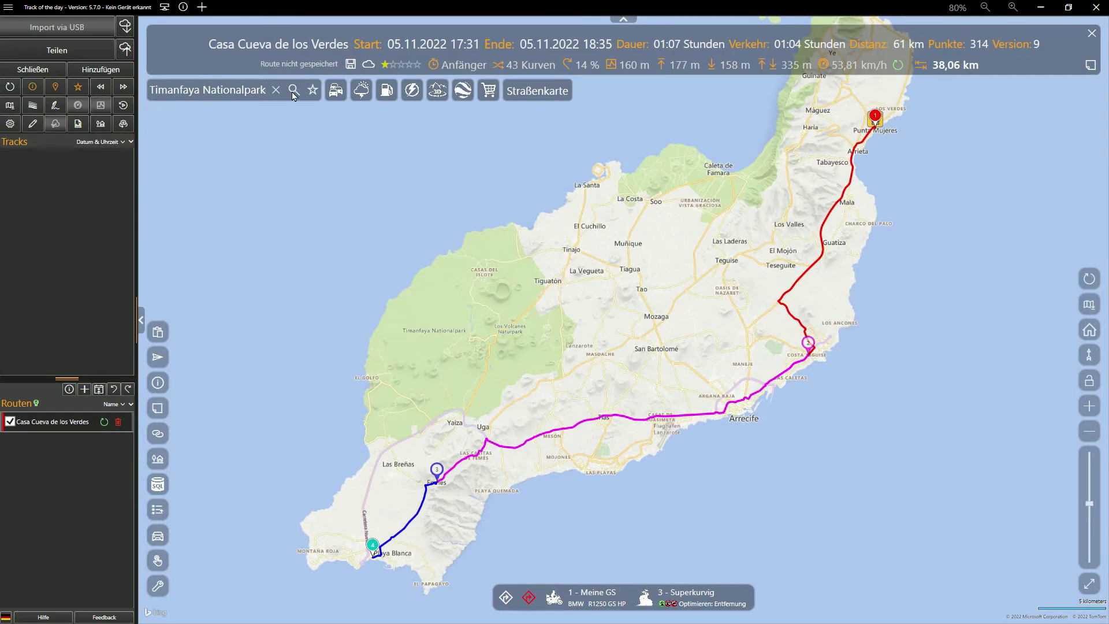
{"action": "left_click", "coordinate": [292, 92]}
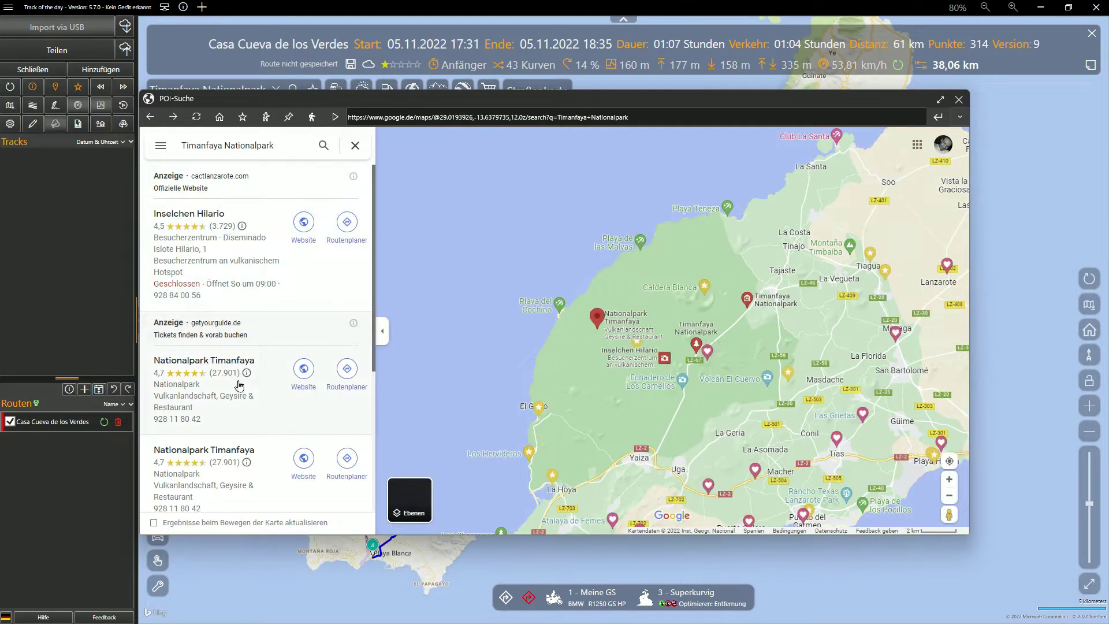
Step: Open Nationalpark Timanfaya's photos, enlarge the Timanfaya sign photo, and narrow the window beside the route
{"action": "left_click", "coordinate": [234, 393]}
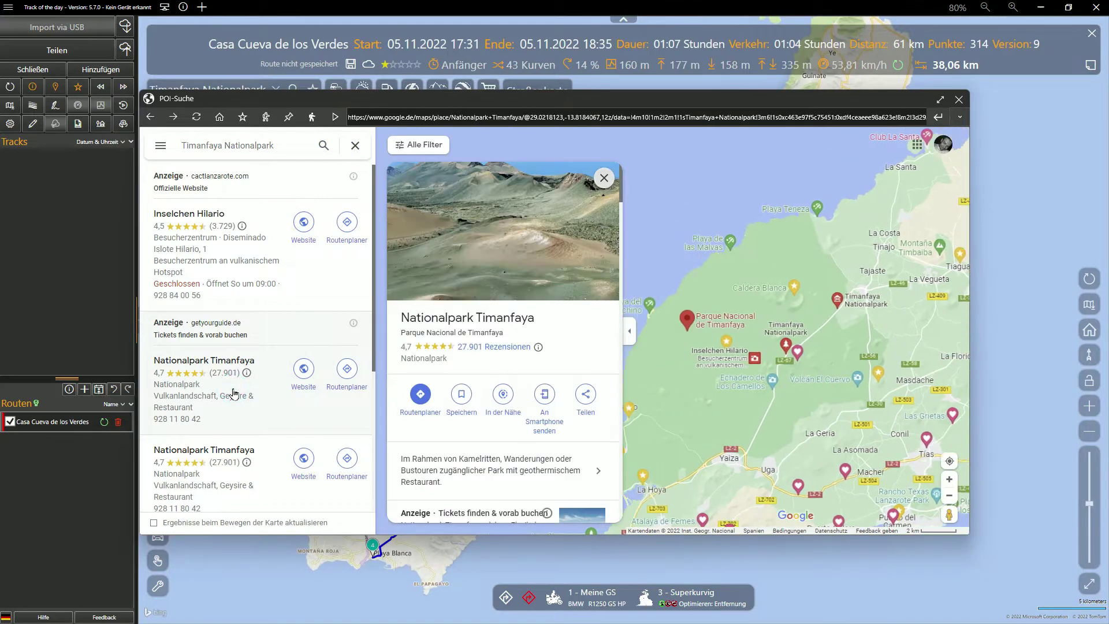
{"action": "left_click", "coordinate": [532, 241]}
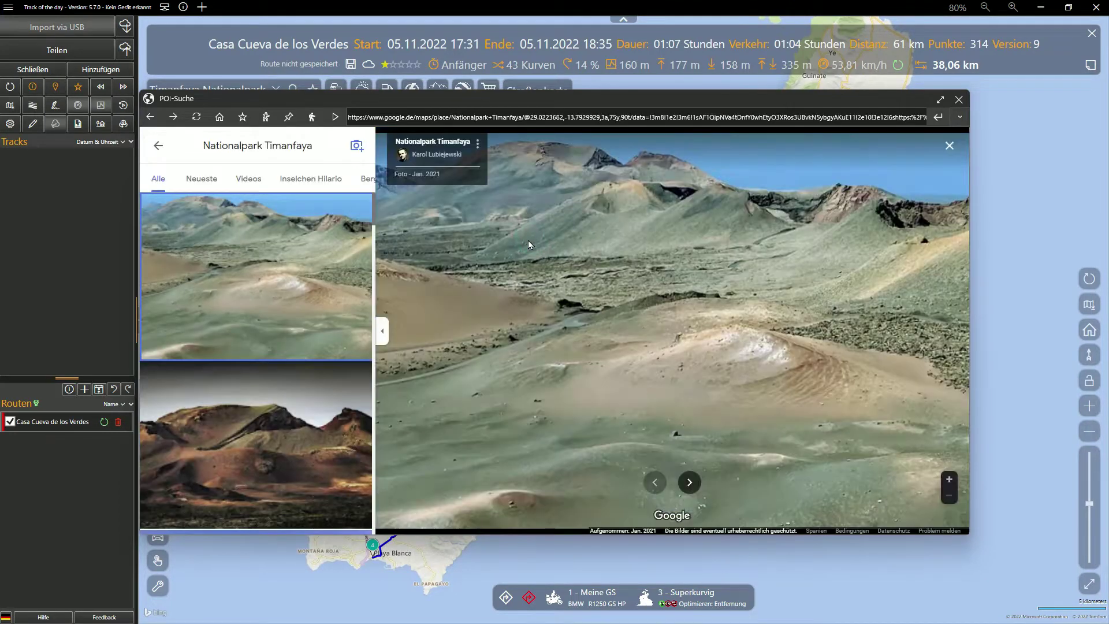
{"action": "scroll", "coordinate": [254, 303], "scroll_direction": "down", "scroll_amount": 10}
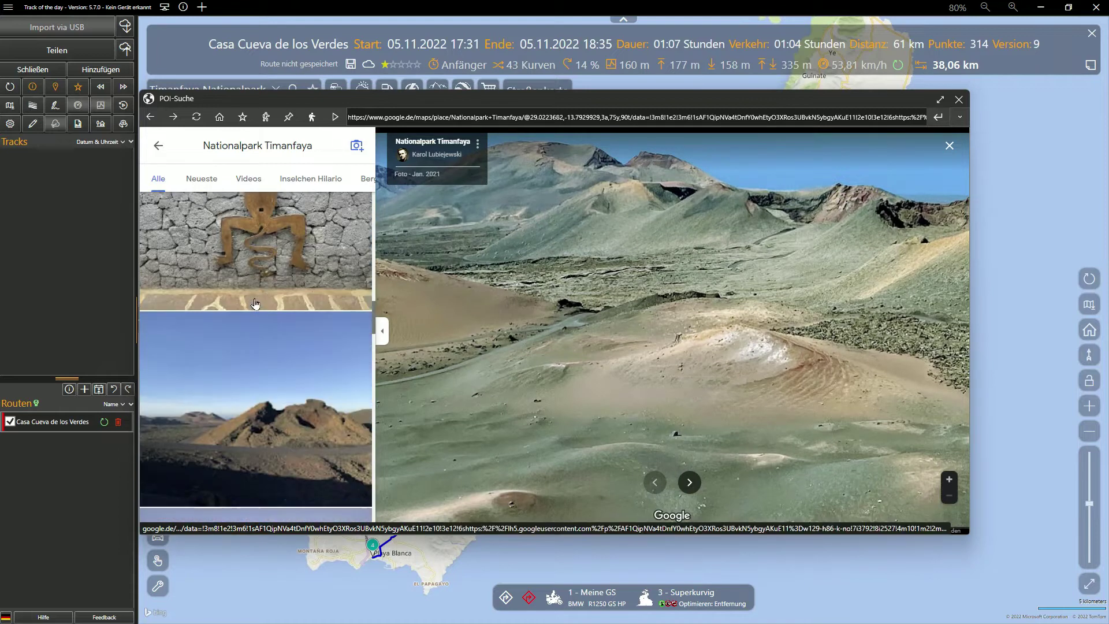
{"action": "scroll", "coordinate": [255, 304], "scroll_direction": "down", "scroll_amount": 10}
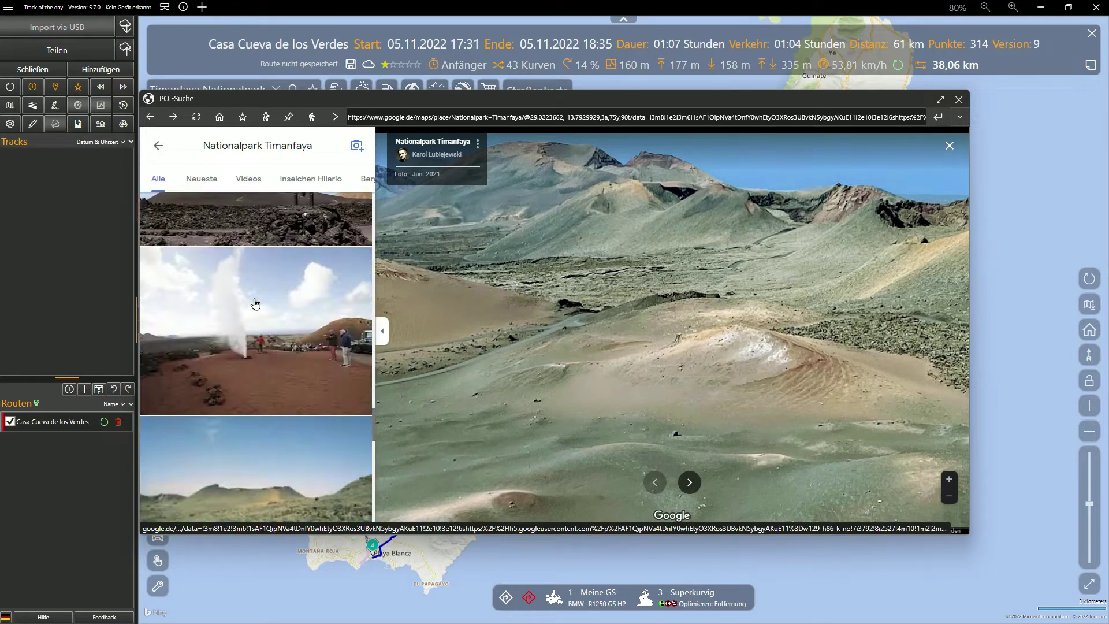
{"action": "scroll", "coordinate": [255, 303], "scroll_direction": "up", "scroll_amount": 2}
{"action": "left_click", "coordinate": [255, 301]}
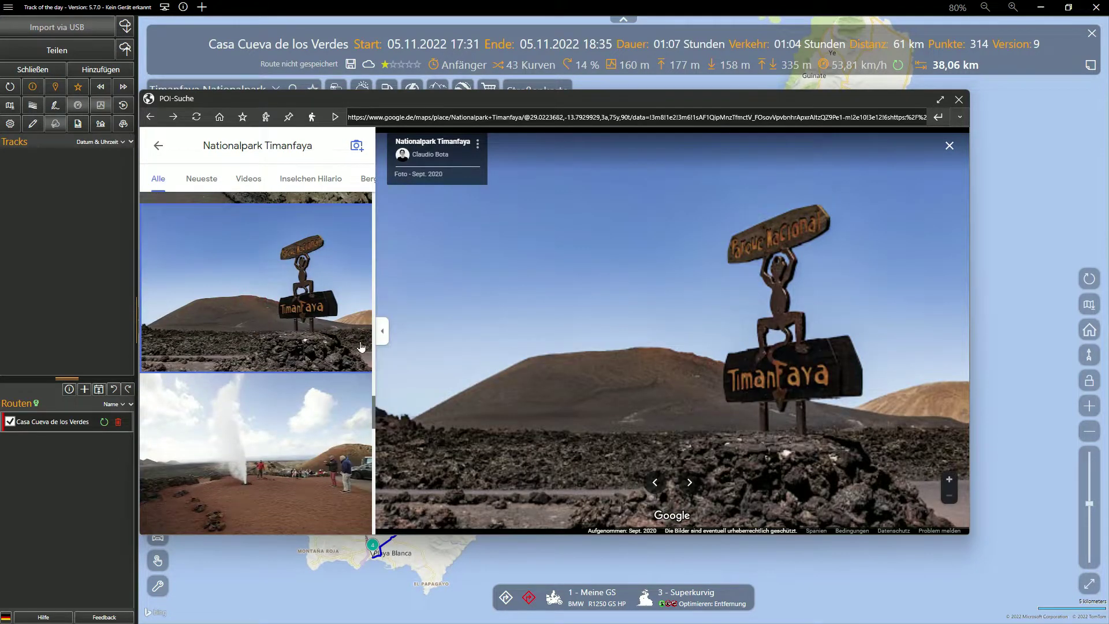
{"action": "left_click", "coordinate": [381, 331]}
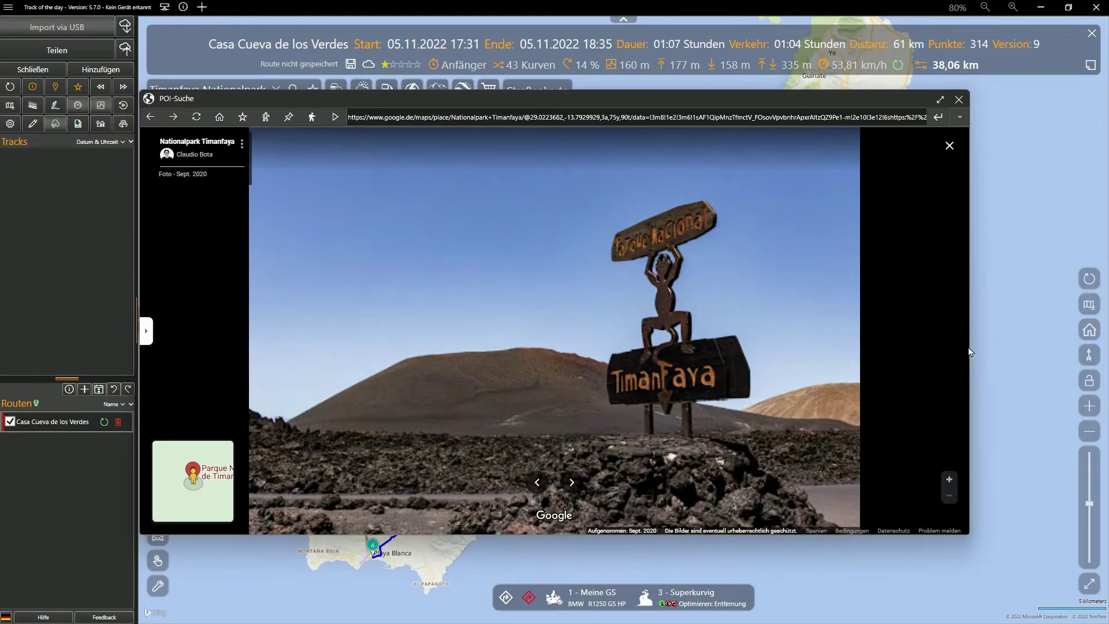
{"action": "left_click_drag", "start_coordinate": [970, 345], "coordinate": [755, 362]}
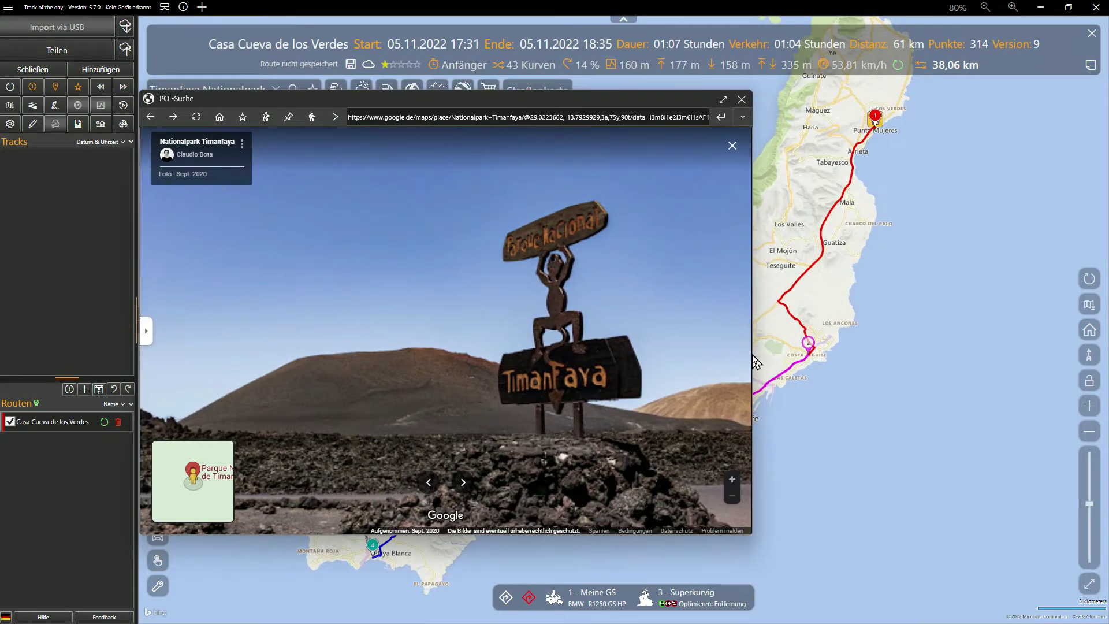
Step: Save Nationalpark Timanfaya as a POI tagged #Lanzarote and close the Maps search
{"action": "left_click", "coordinate": [243, 118]}
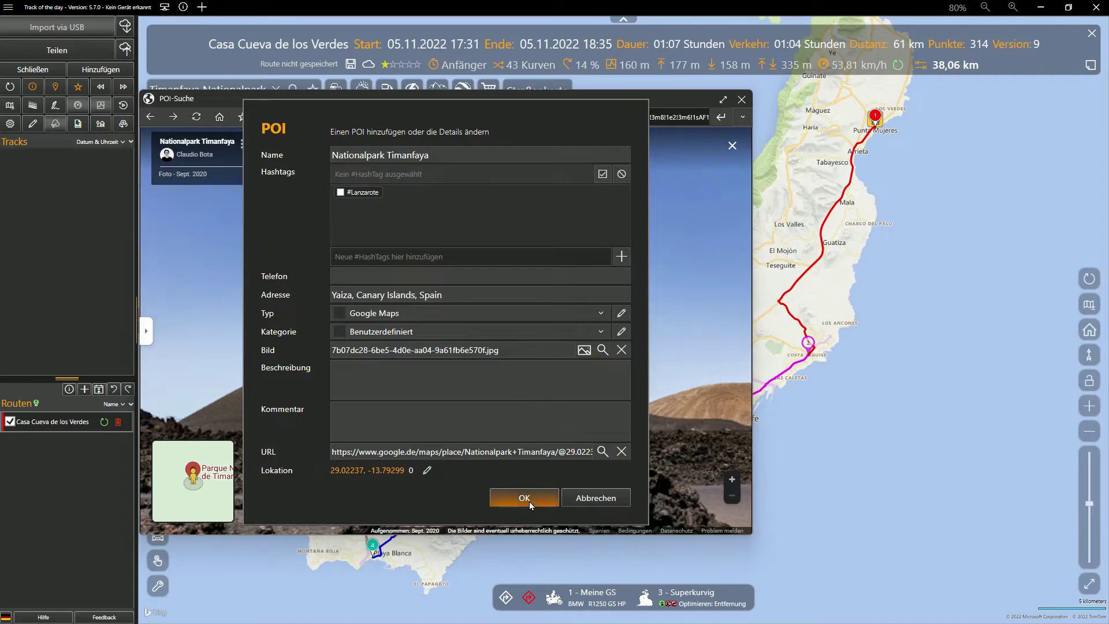
{"action": "left_click", "coordinate": [340, 192]}
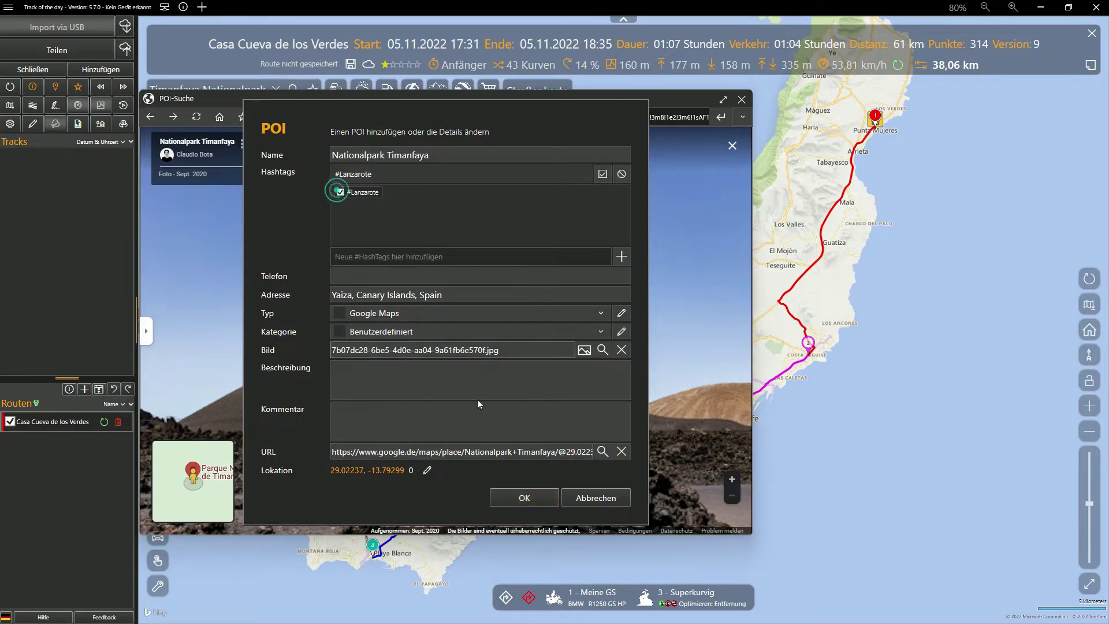
{"action": "left_click", "coordinate": [524, 498]}
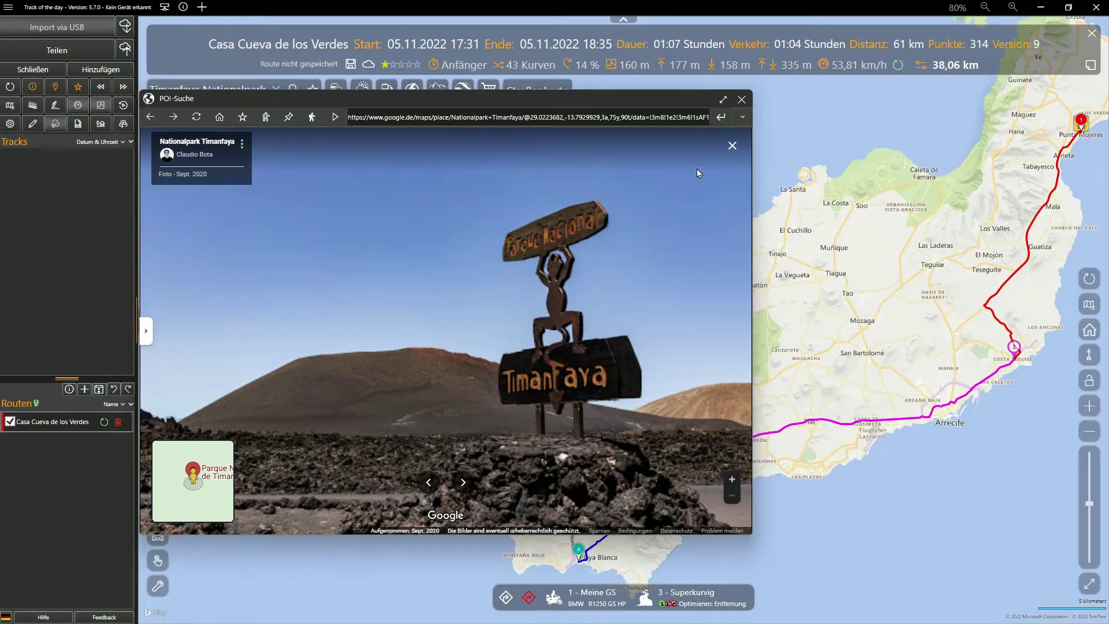
{"action": "left_click", "coordinate": [742, 100]}
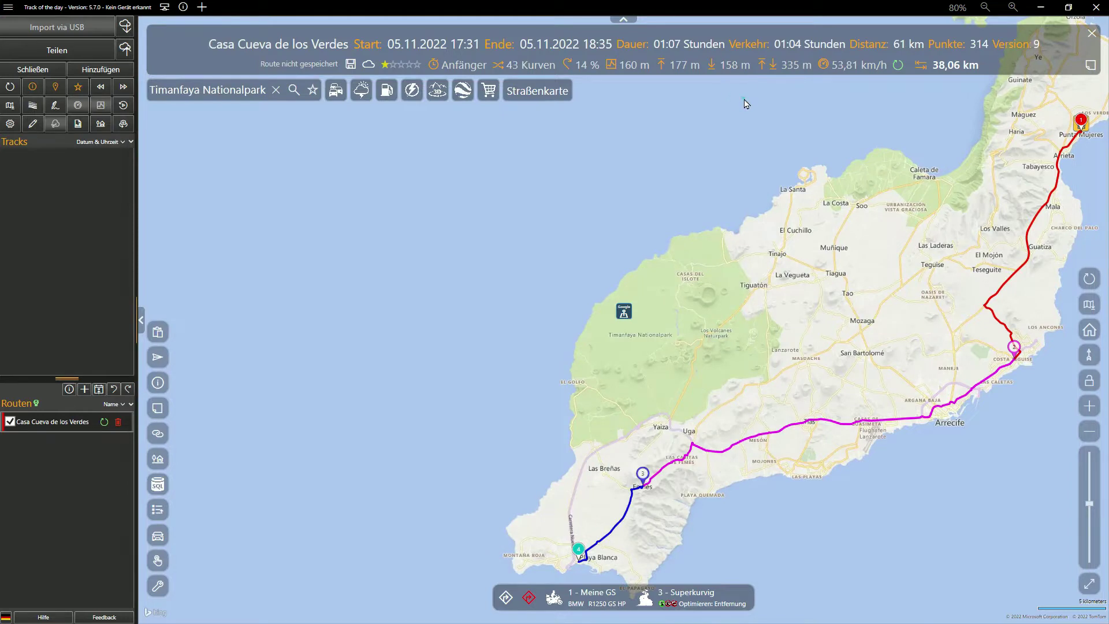
Step: Add the Timanfaya POI to the route, making it 88 km ending at 19:09
{"action": "left_click", "coordinate": [626, 316]}
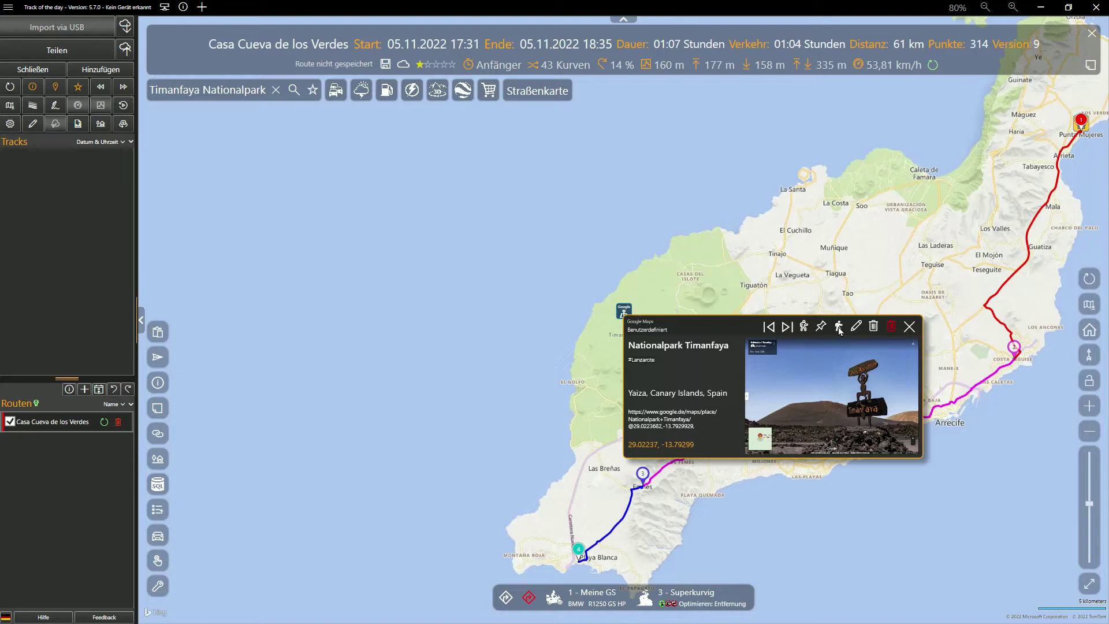
{"action": "left_click", "coordinate": [838, 327]}
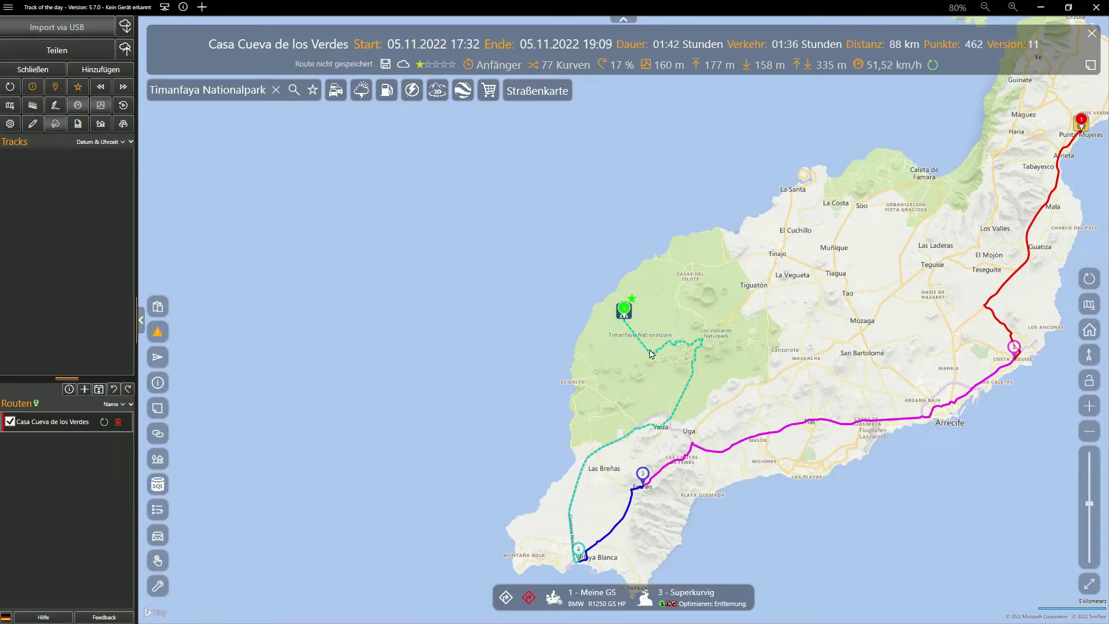
{"action": "scroll", "coordinate": [650, 354], "scroll_direction": "up", "scroll_amount": 3}
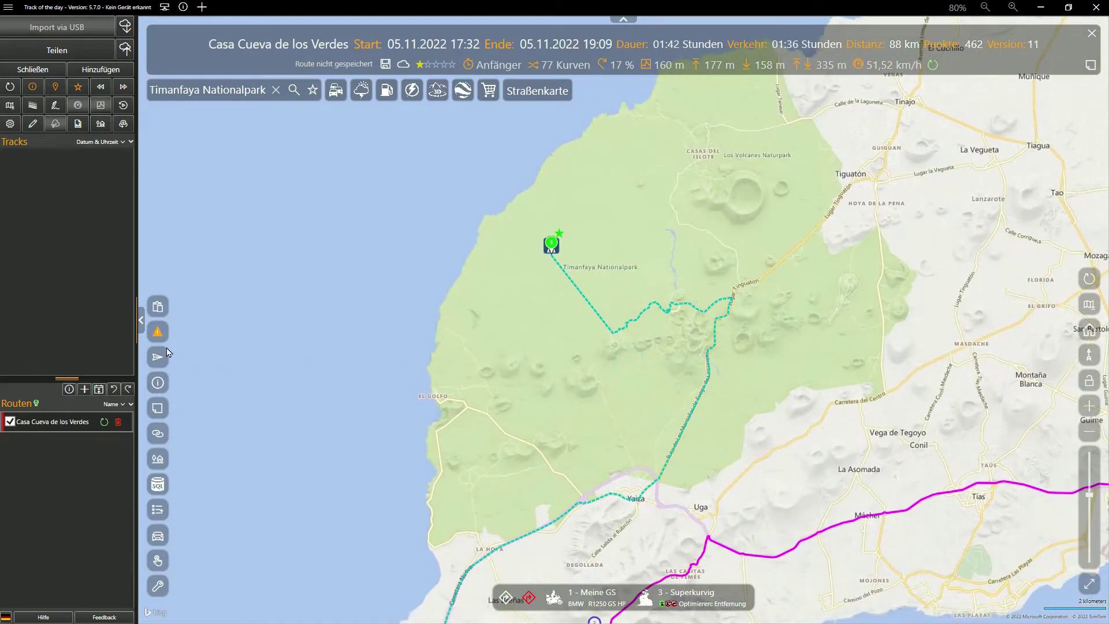
Step: Review the route warning about the unreachable Timanfaya endpoint and zoom to it
{"action": "left_click", "coordinate": [157, 334]}
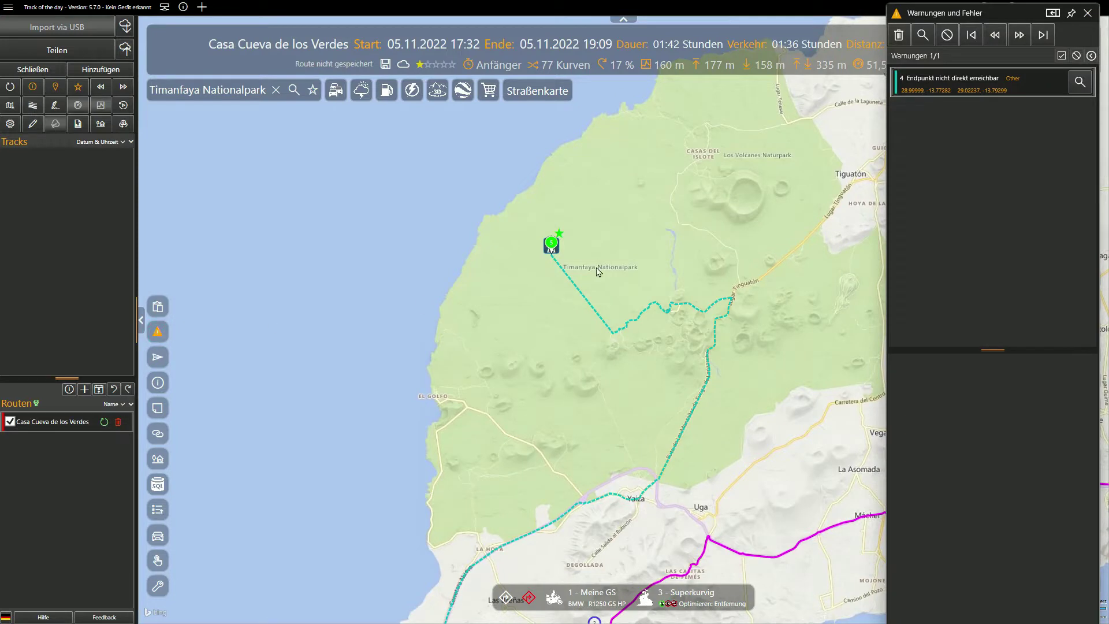
{"action": "left_click", "coordinate": [1086, 86]}
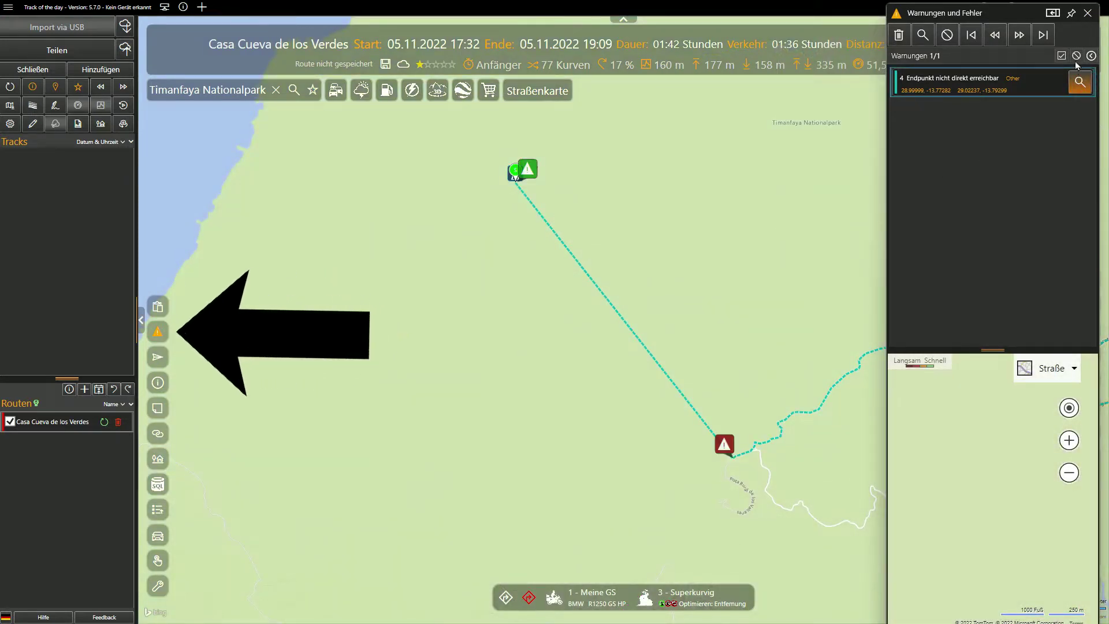
{"action": "left_click", "coordinate": [1088, 13]}
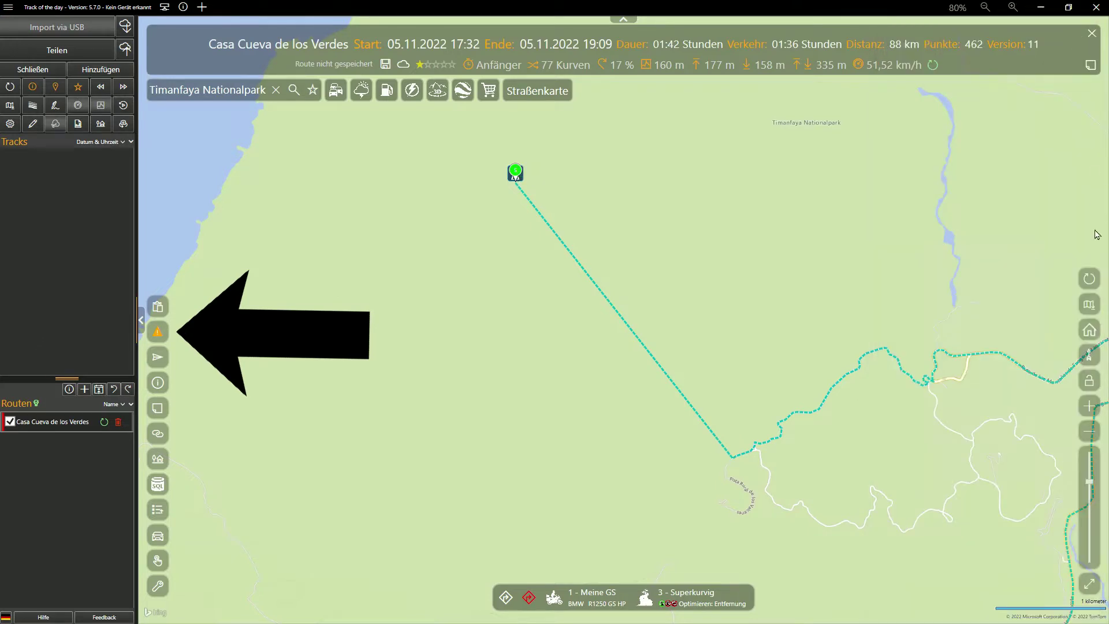
Step: Switch the map to the Luftbildkarte aerial layer and centre it on the park leg
{"action": "left_click", "coordinate": [1090, 303]}
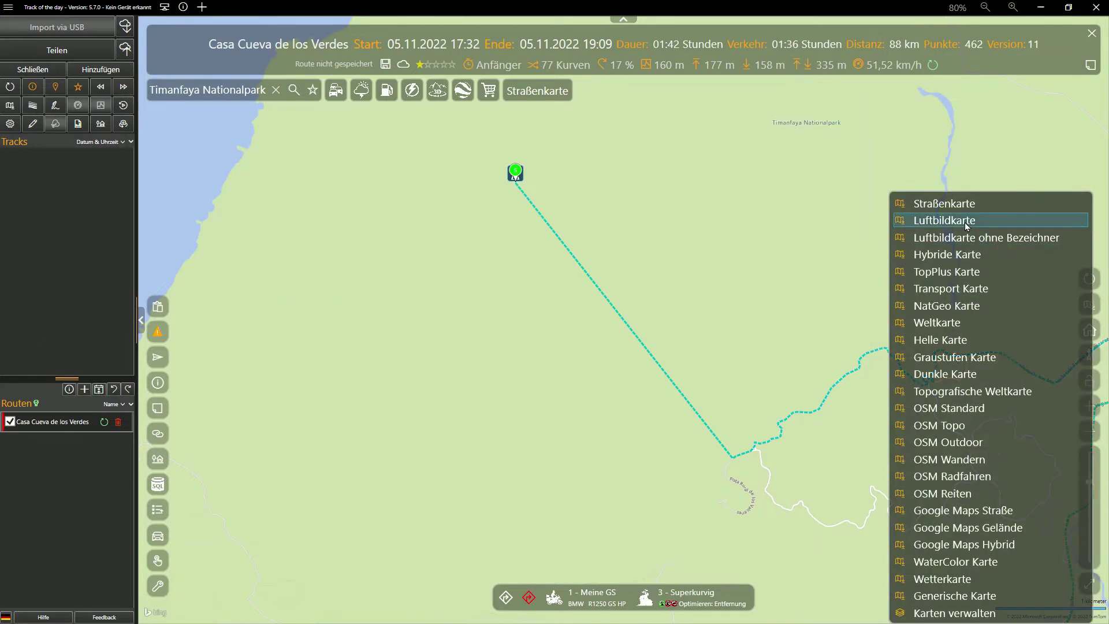
{"action": "left_click", "coordinate": [966, 223]}
{"action": "left_click_drag", "start_coordinate": [964, 258], "coordinate": [864, 194]}
{"action": "right_click", "coordinate": [648, 354]}
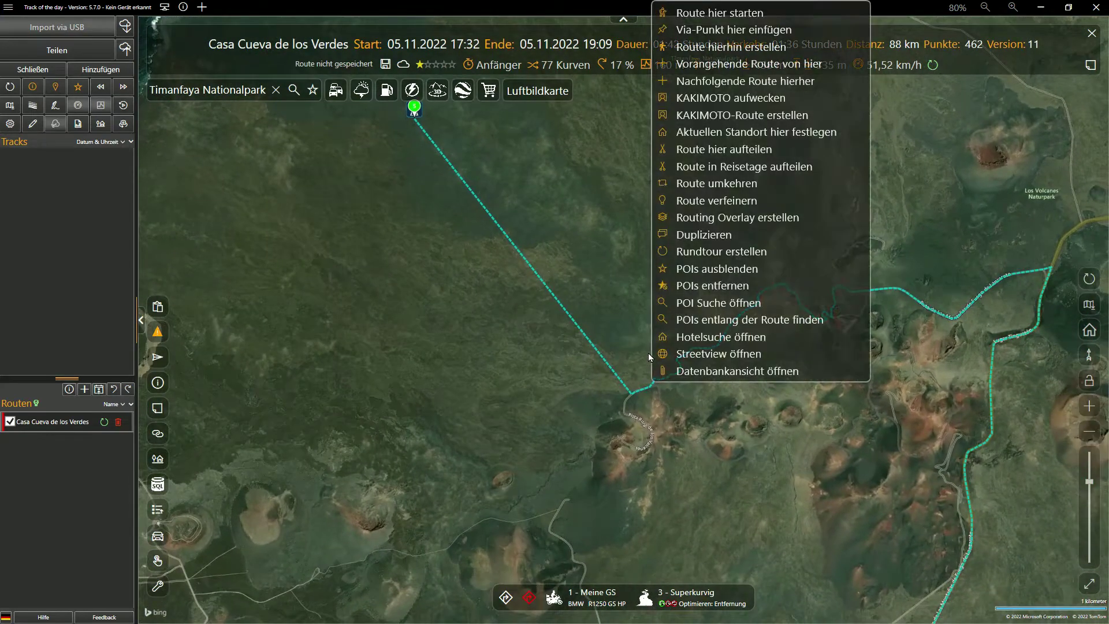
Step: Open Islet Hilario in a Google Maps search and view it as tilted 3D satellite imagery
{"action": "left_click", "coordinate": [701, 306]}
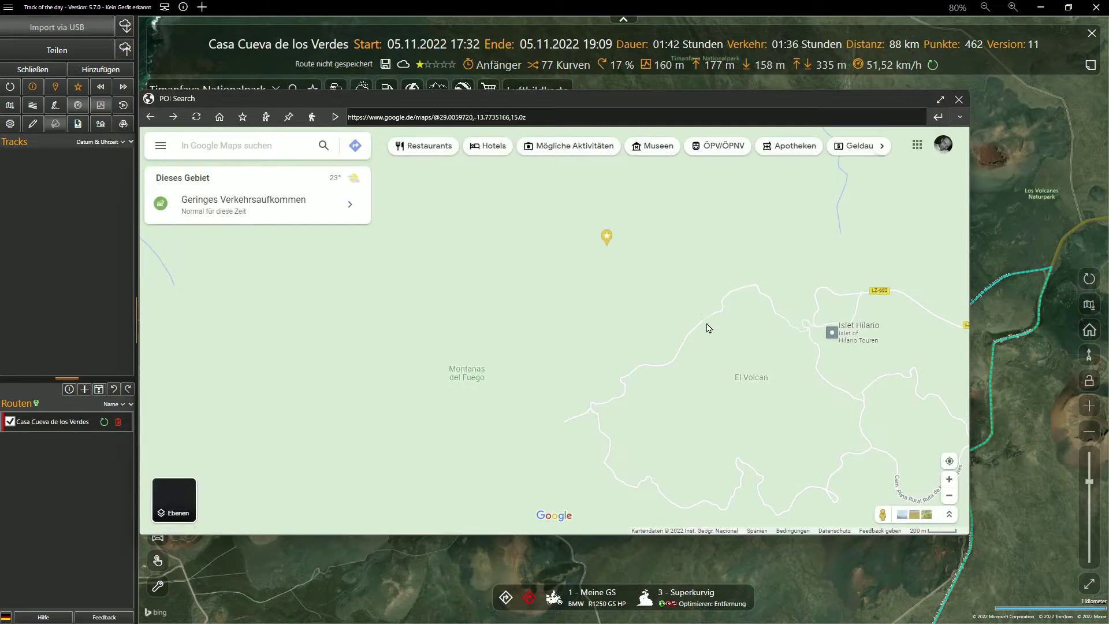
{"action": "left_click_drag", "start_coordinate": [822, 377], "coordinate": [674, 371]}
{"action": "scroll", "coordinate": [678, 348], "scroll_direction": "up", "scroll_amount": 2}
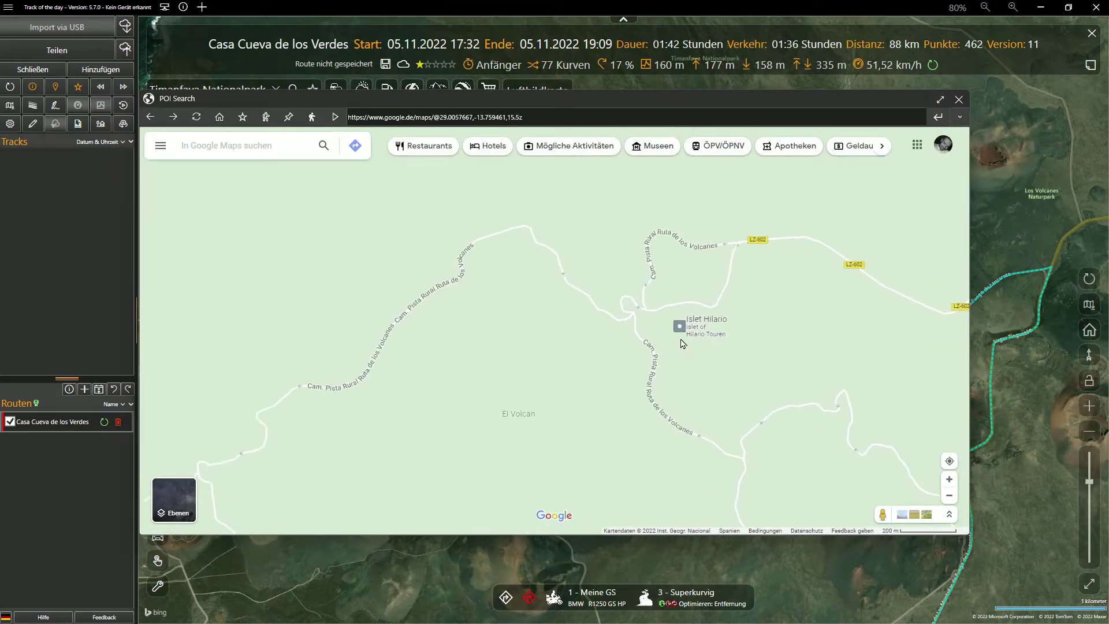
{"action": "left_click", "coordinate": [680, 327]}
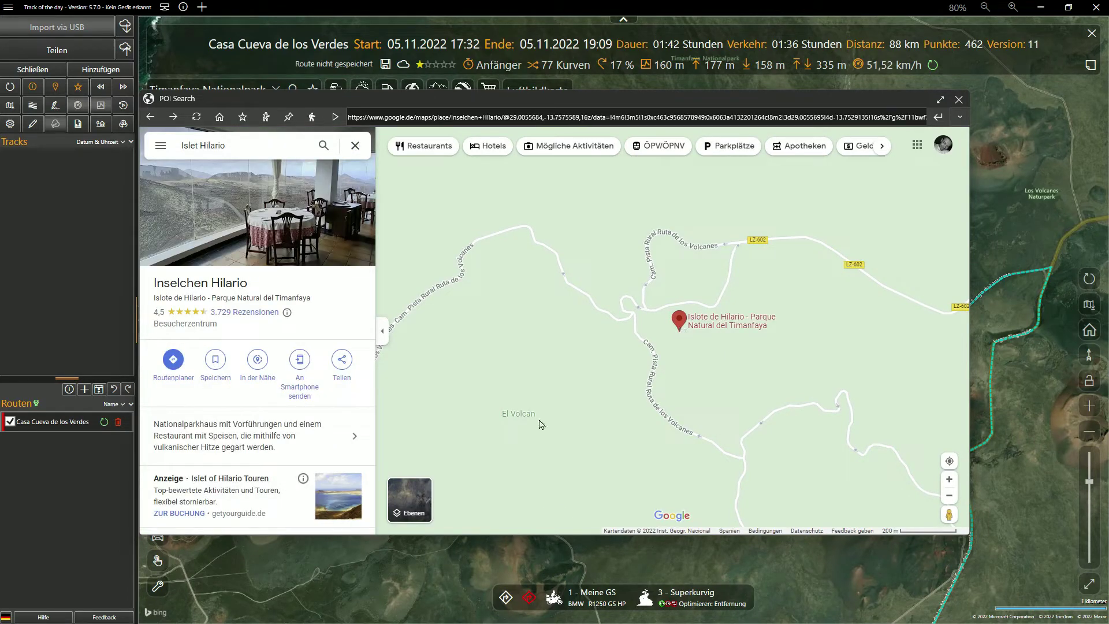
{"action": "left_click", "coordinate": [412, 505]}
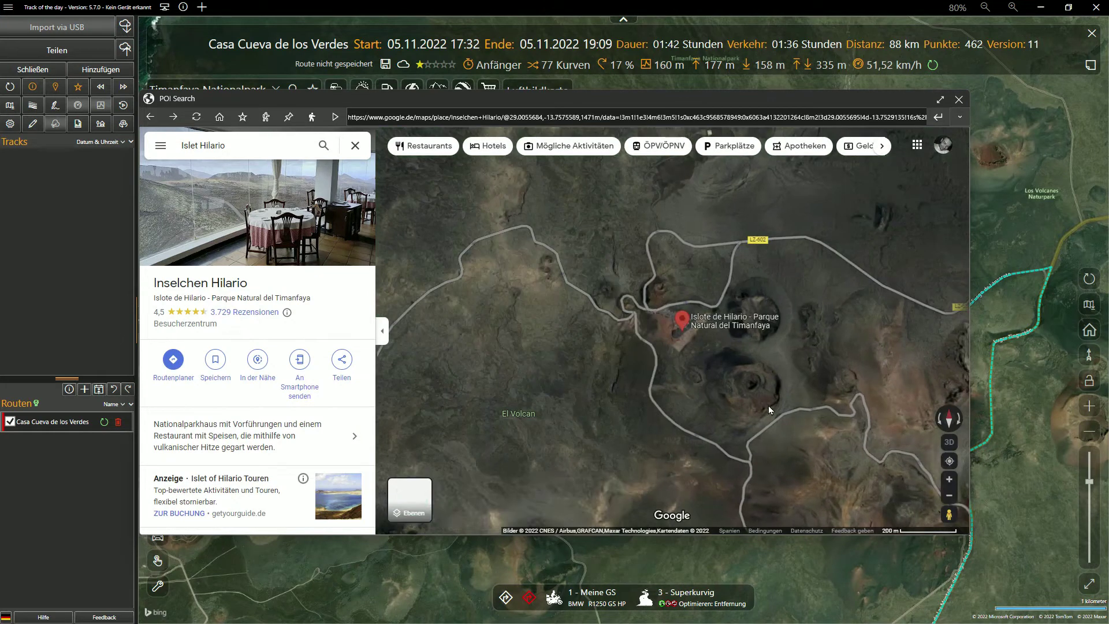
{"action": "mouse_move", "coordinate": [598, 386]}
{"action": "left_mouse_down"}
{"action": "mouse_move", "coordinate": [694, 375]}
{"action": "mouse_move", "coordinate": [777, 329]}
{"action": "mouse_move", "coordinate": [784, 264]}
{"action": "mouse_move", "coordinate": [606, 339]}
{"action": "mouse_move", "coordinate": [631, 525]}
{"action": "mouse_move", "coordinate": [661, 401]}
{"action": "mouse_move", "coordinate": [639, 424]}
{"action": "left_mouse_up"}
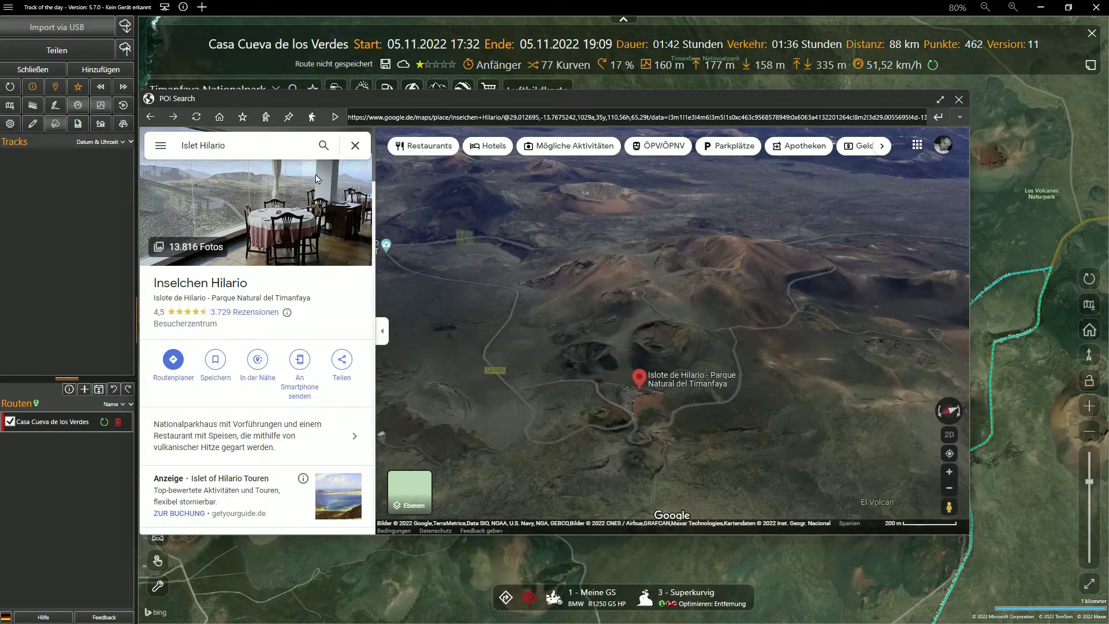
Step: Save Inselchen Hilario as a new POI tagged #Lanzarote, then close the search window
{"action": "left_click", "coordinate": [243, 118]}
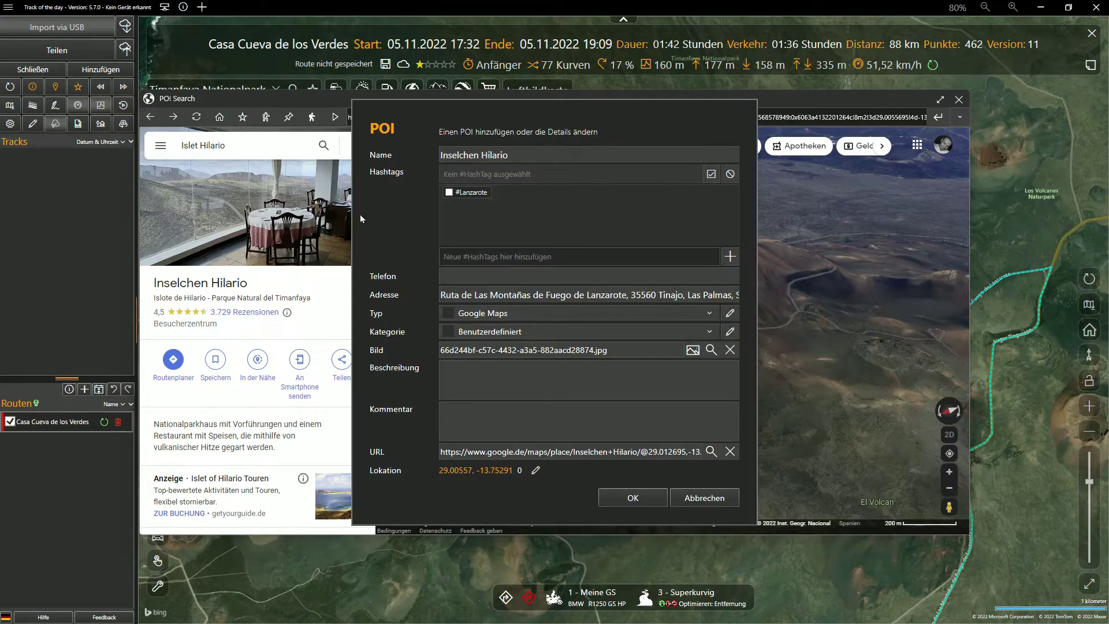
{"action": "left_click", "coordinate": [469, 193]}
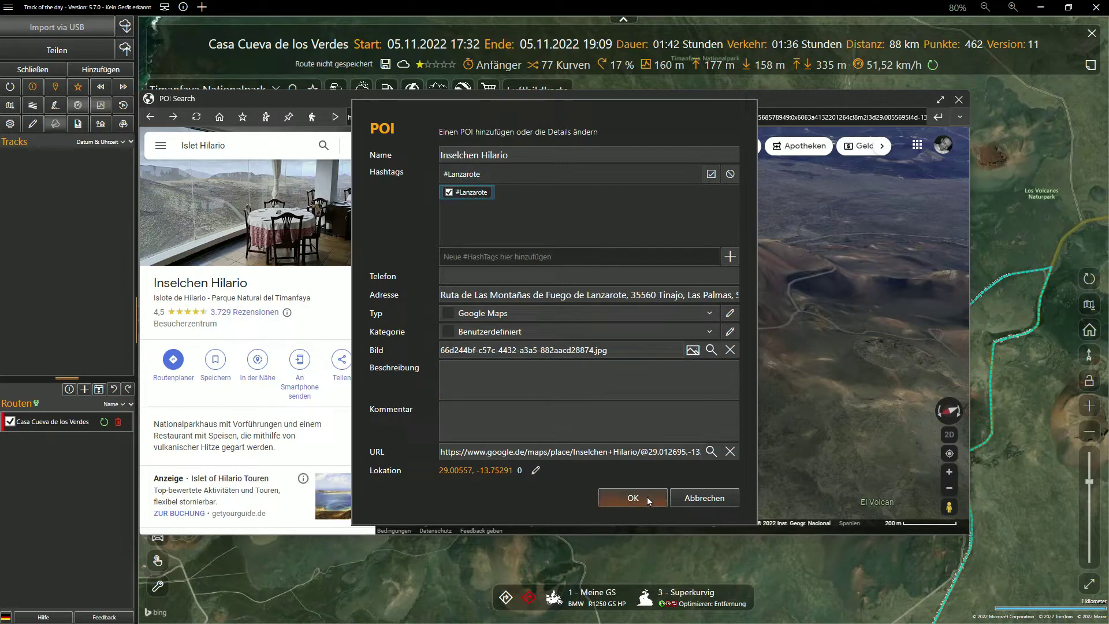
{"action": "left_click", "coordinate": [645, 497]}
{"action": "left_click", "coordinate": [958, 99]}
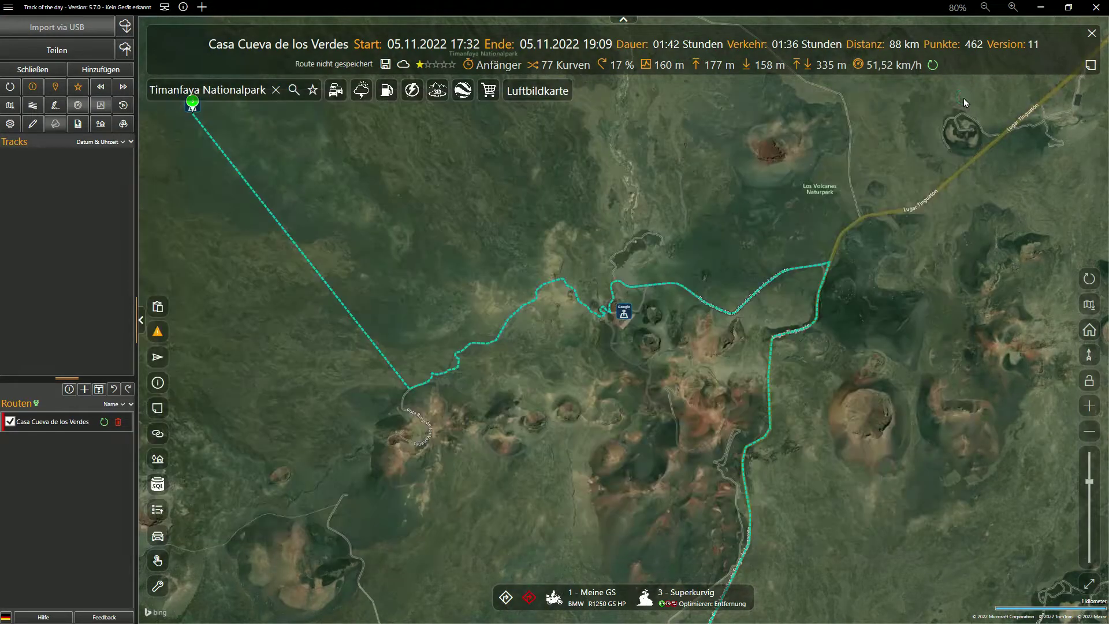
Step: Look up places at the road junction, select Parque Nacional de Timanfaya and check its opening hours
{"action": "scroll", "coordinate": [810, 276], "scroll_direction": "up", "scroll_amount": 5}
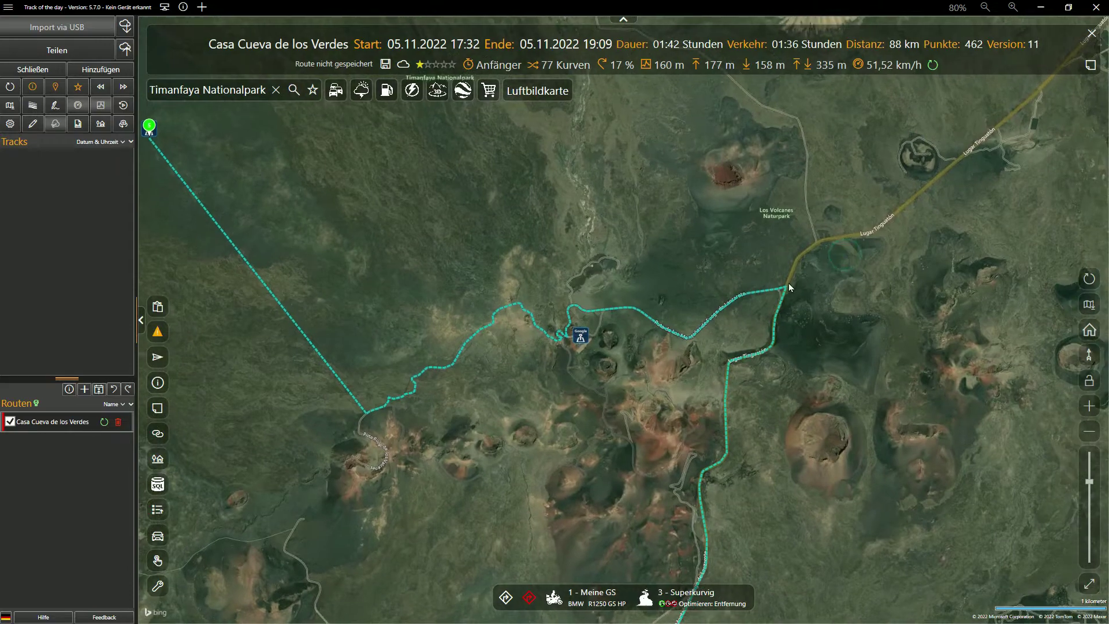
{"action": "scroll", "coordinate": [726, 311], "scroll_direction": "up", "scroll_amount": 3}
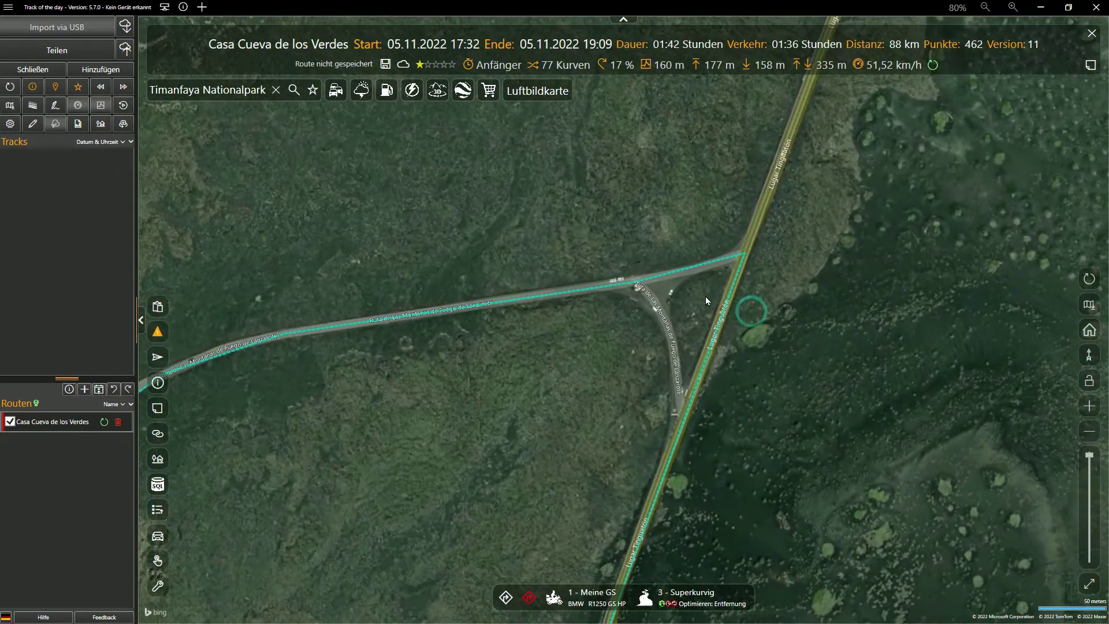
{"action": "right_click", "coordinate": [702, 296]}
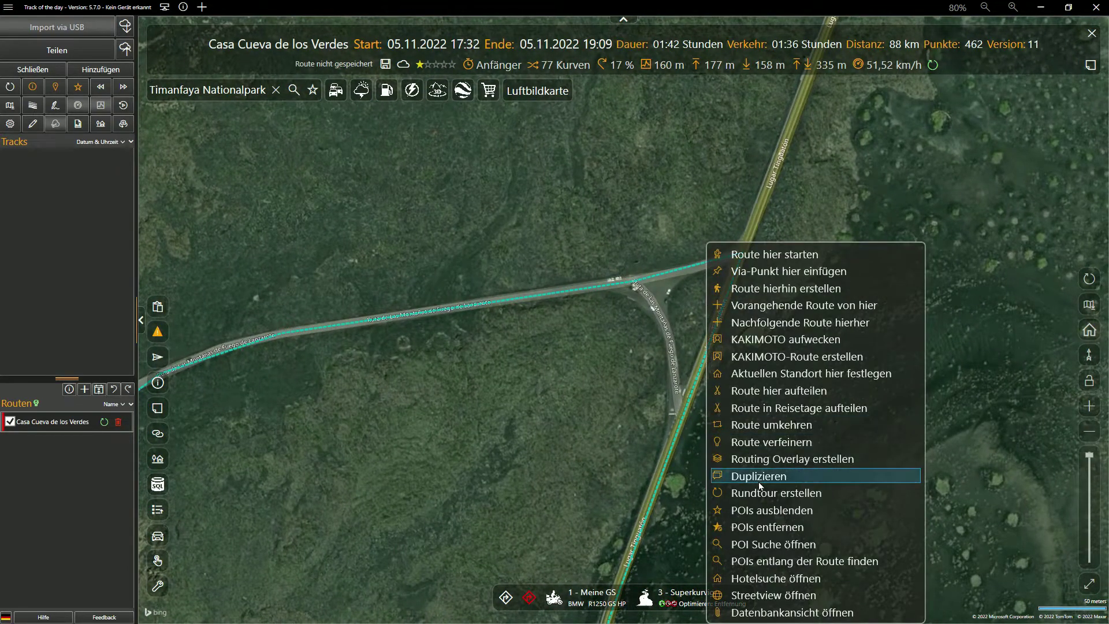
{"action": "left_click", "coordinate": [761, 544]}
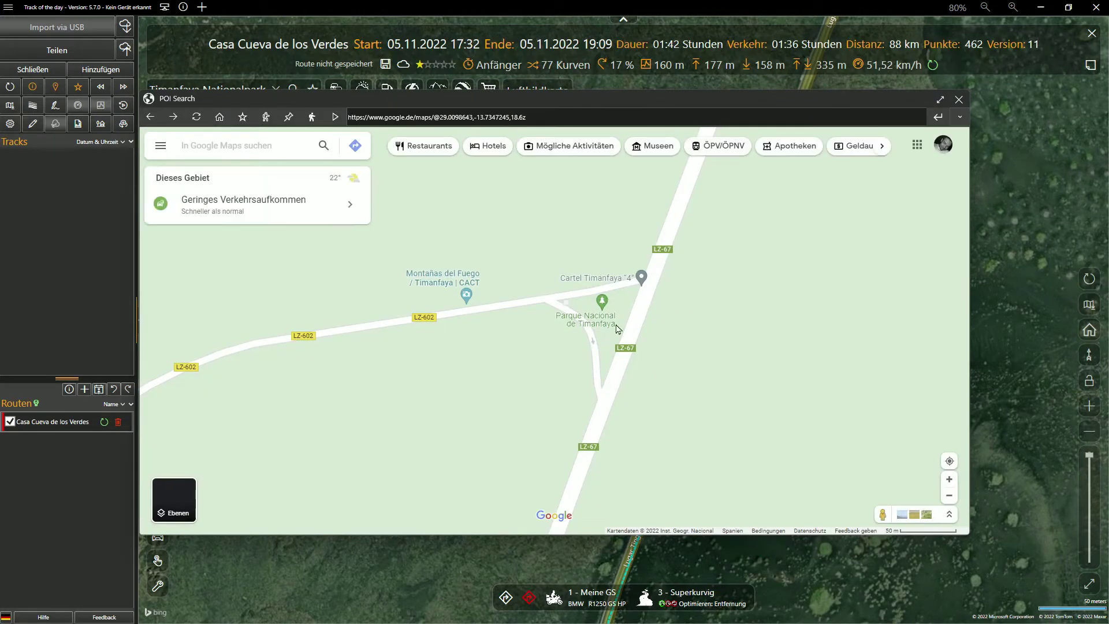
{"action": "left_click", "coordinate": [605, 317]}
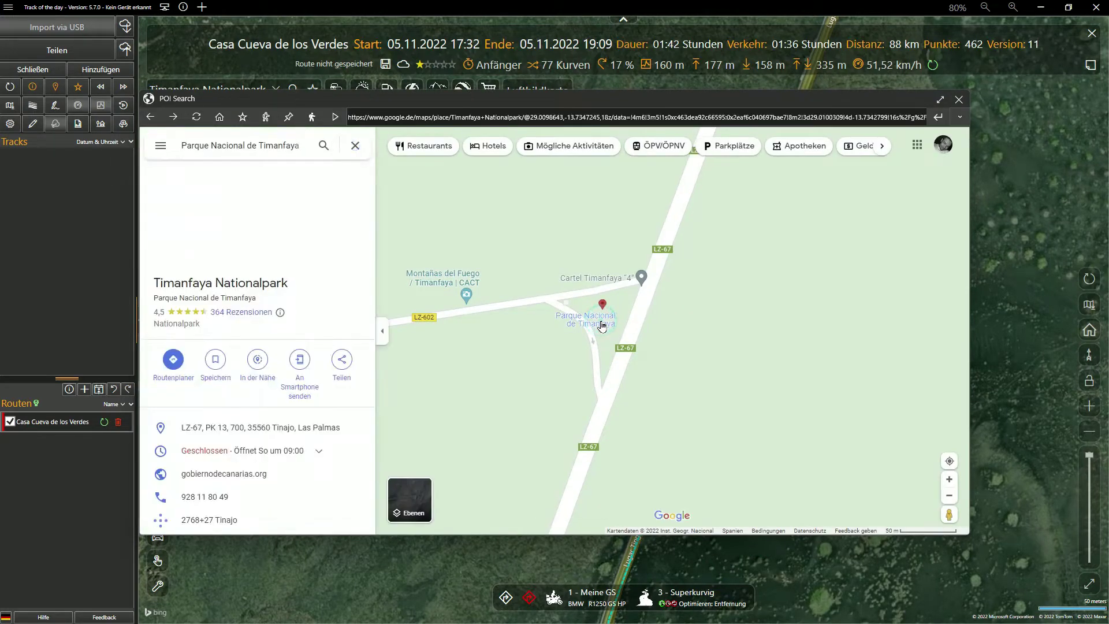
{"action": "left_click_drag", "start_coordinate": [704, 363], "coordinate": [767, 370]}
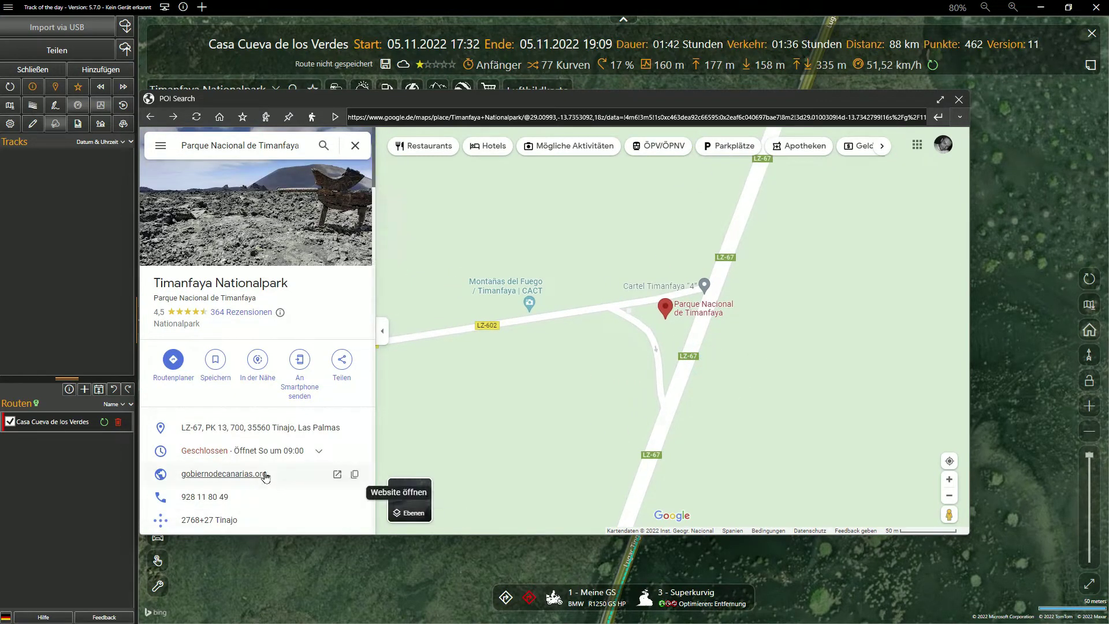
{"action": "left_click", "coordinate": [320, 450]}
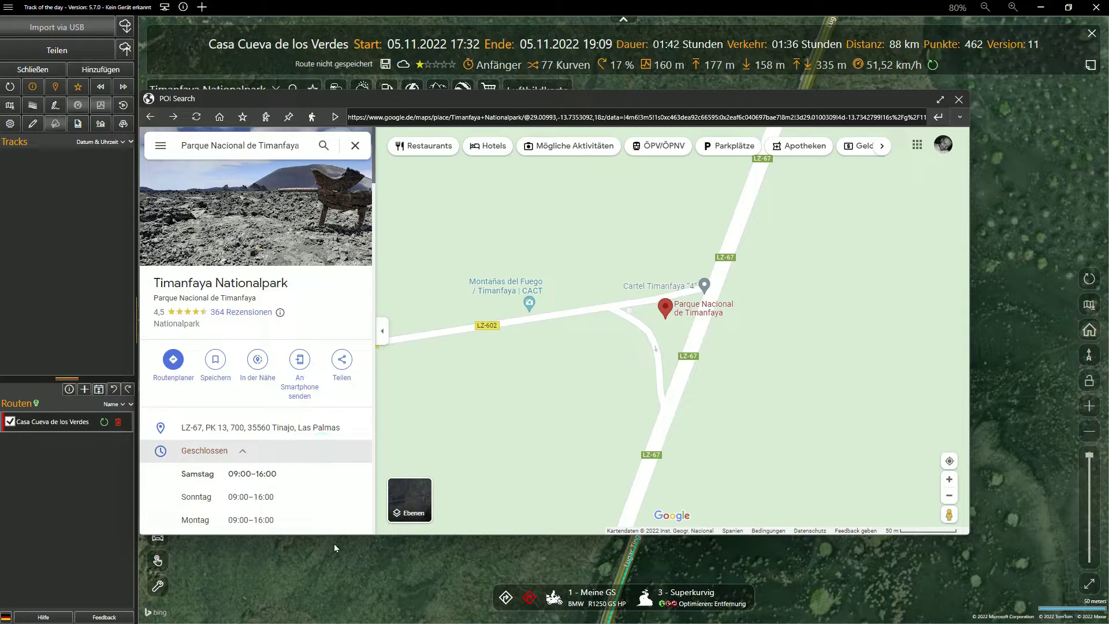
Step: Save Timanfaya Nationalpark as a new #Lanzarote POI and close the search window
{"action": "left_click_drag", "start_coordinate": [336, 537], "coordinate": [330, 623]}
{"action": "left_click_drag", "start_coordinate": [609, 486], "coordinate": [619, 490]}
{"action": "scroll", "coordinate": [628, 487], "scroll_direction": "down", "scroll_amount": 1}
{"action": "scroll", "coordinate": [631, 462], "scroll_direction": "down", "scroll_amount": 5}
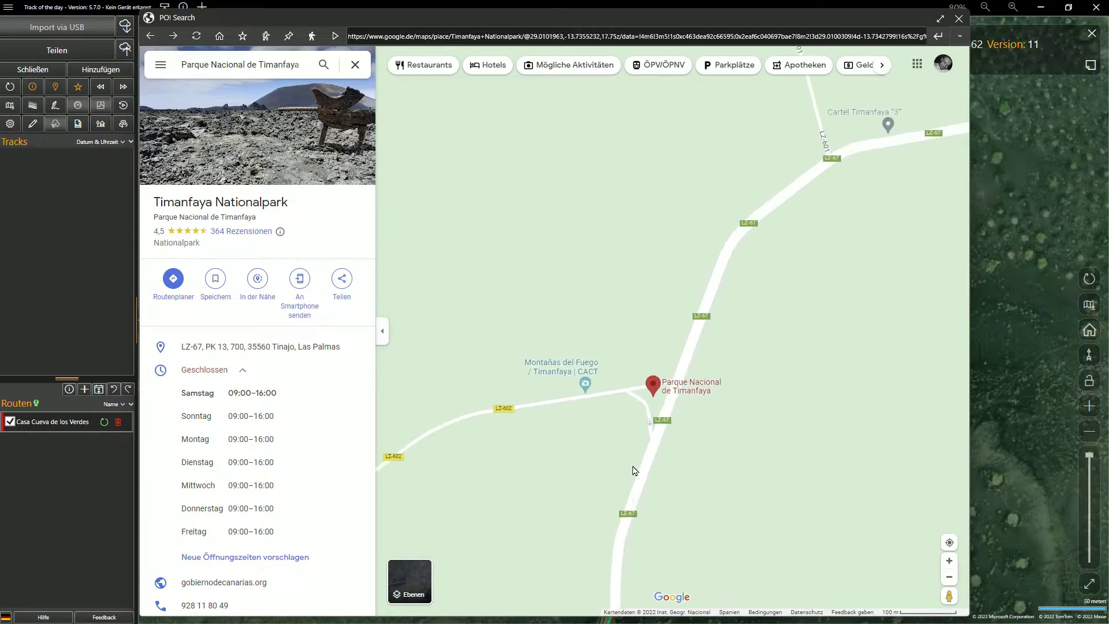
{"action": "left_click_drag", "start_coordinate": [636, 458], "coordinate": [653, 362]}
{"action": "scroll", "coordinate": [682, 348], "scroll_direction": "down", "scroll_amount": 3}
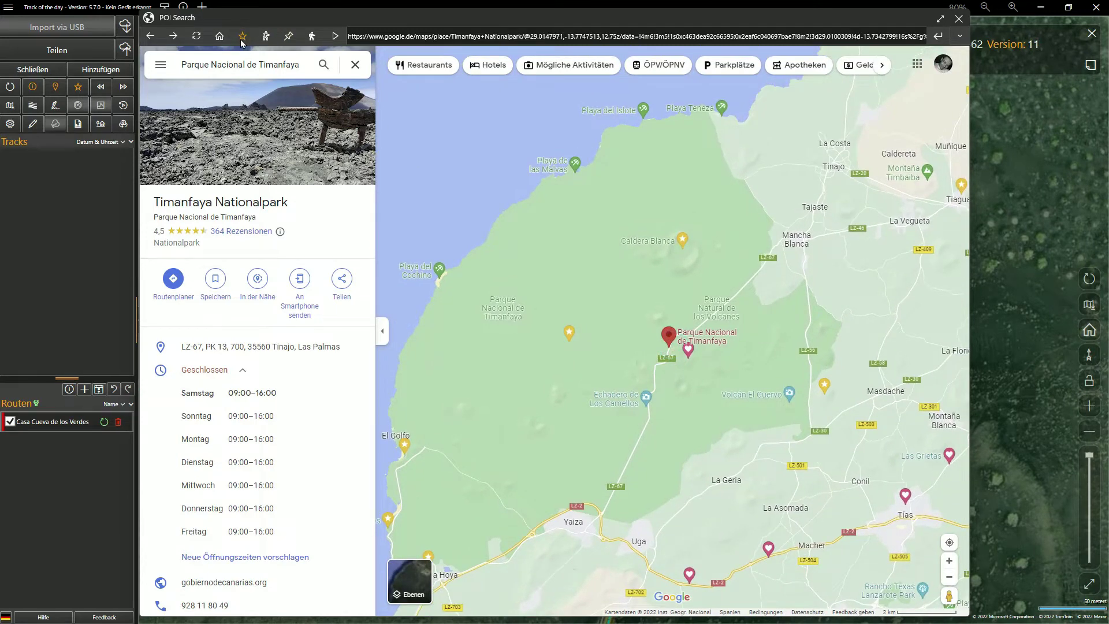
{"action": "left_click", "coordinate": [242, 39]}
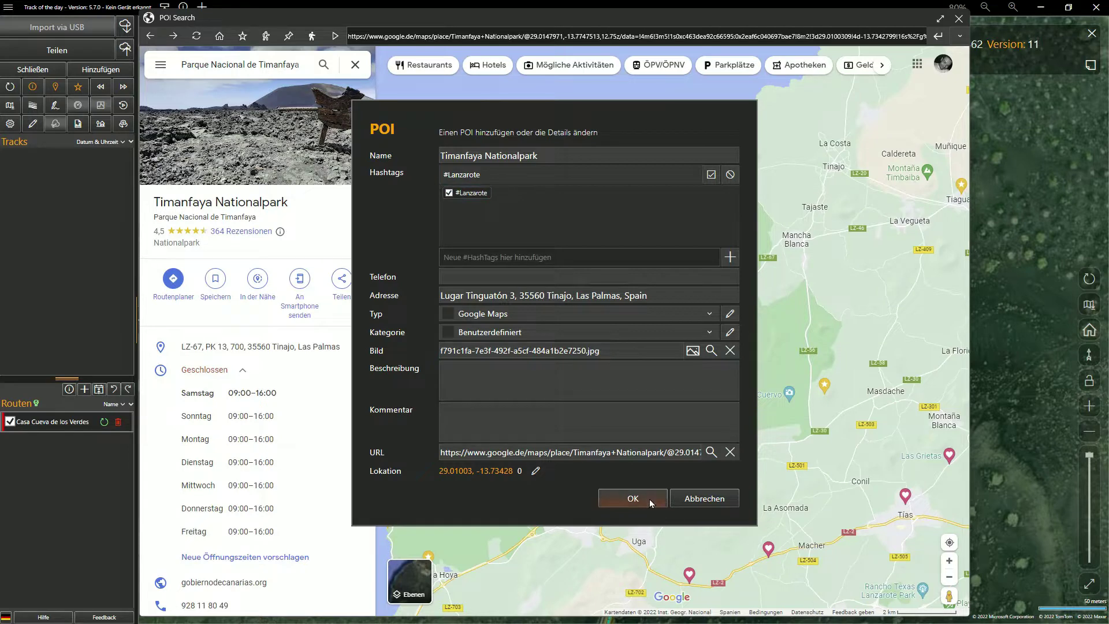
{"action": "left_click", "coordinate": [632, 498]}
{"action": "left_click", "coordinate": [959, 19]}
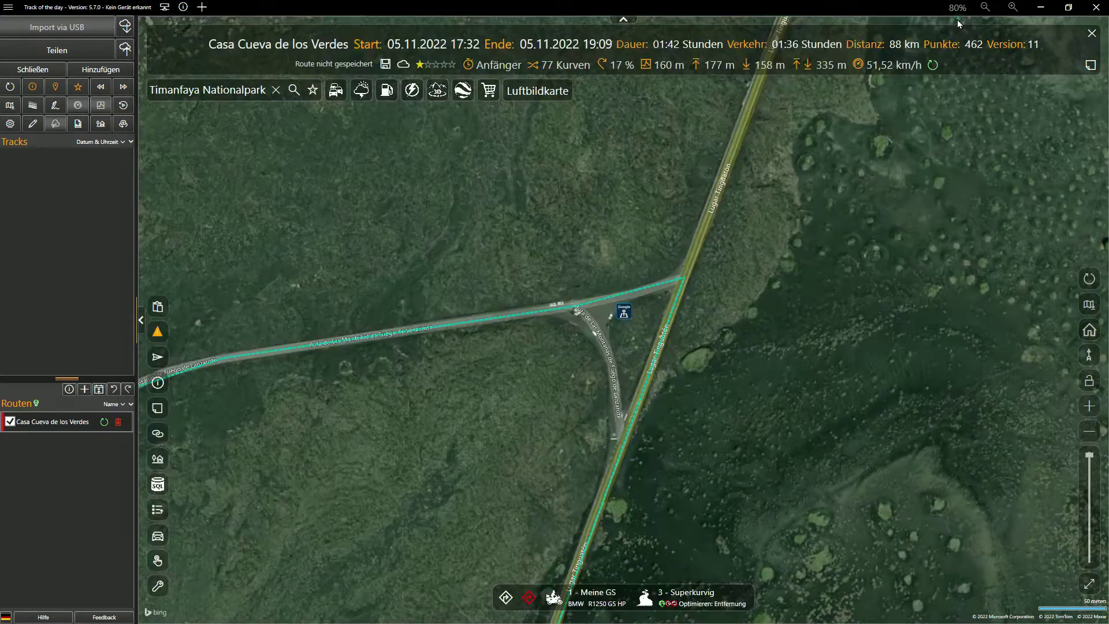
Step: Add the Timanfaya Nationalpark and Inselchen Hilario POIs as route waypoints
{"action": "mouse_move", "coordinate": [624, 315]}
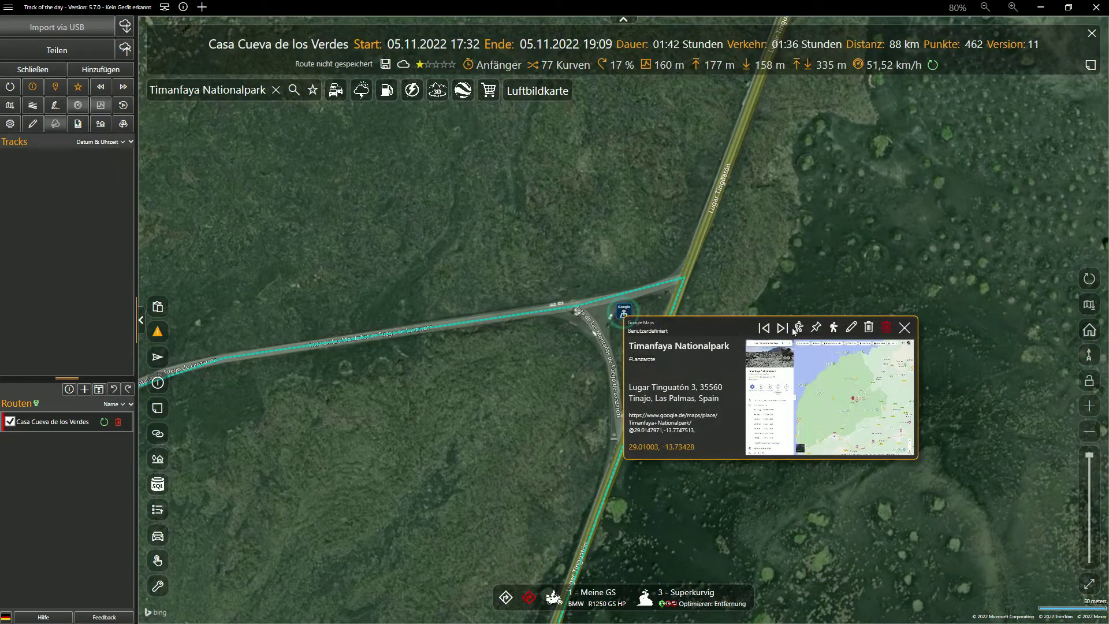
{"action": "left_click", "coordinate": [835, 328]}
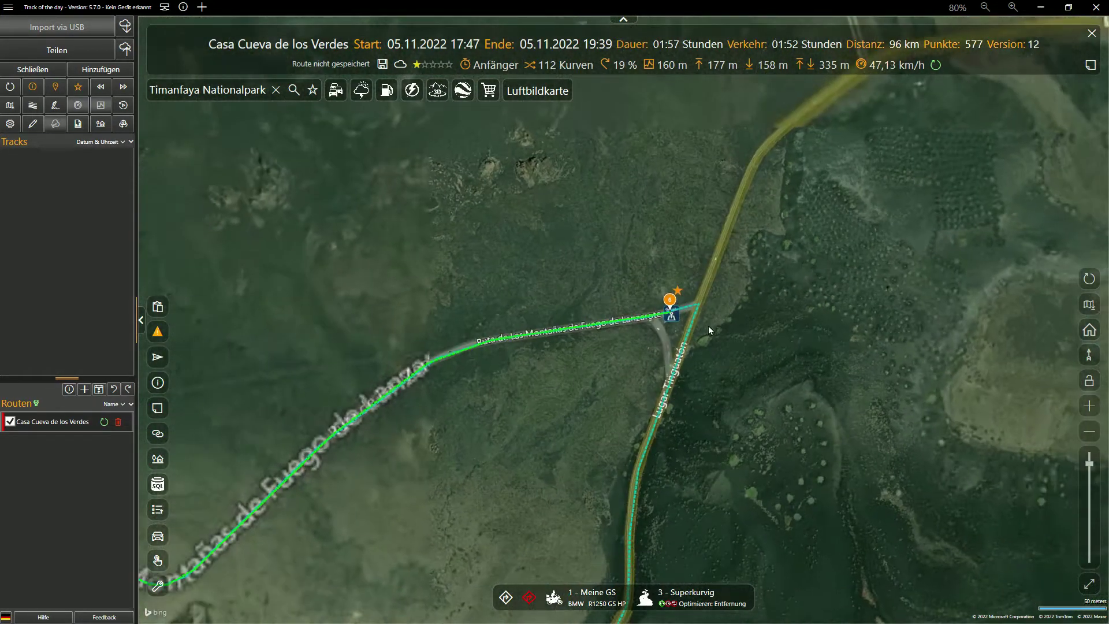
{"action": "scroll", "coordinate": [709, 329], "scroll_direction": "down", "scroll_amount": 2}
{"action": "left_click_drag", "start_coordinate": [408, 475], "coordinate": [496, 426]}
{"action": "mouse_move", "coordinate": [332, 387]}
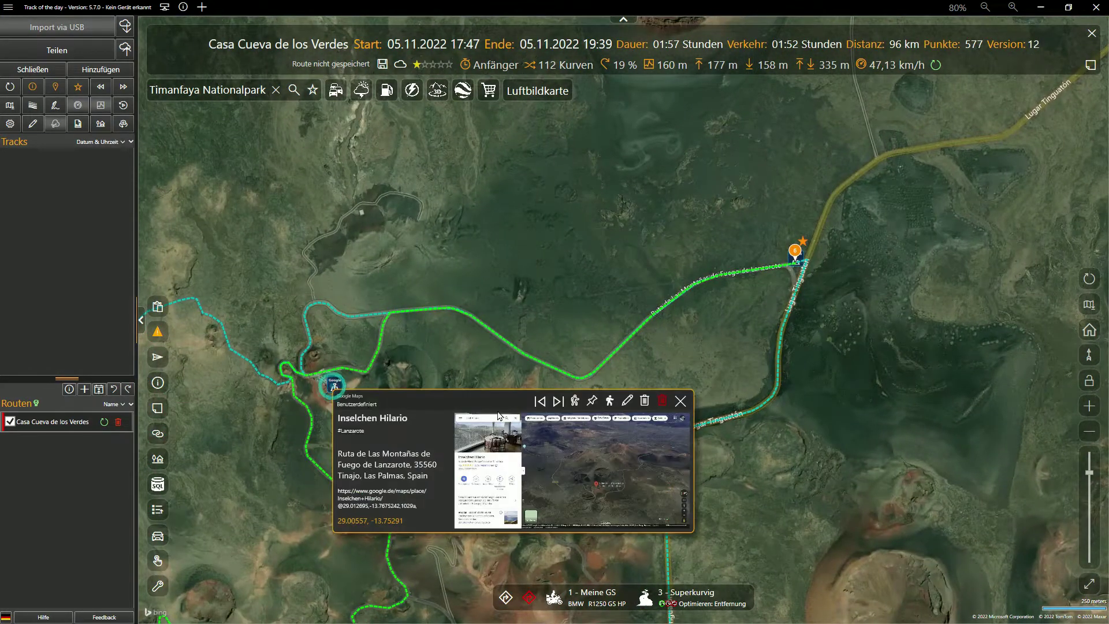
{"action": "left_click", "coordinate": [609, 402]}
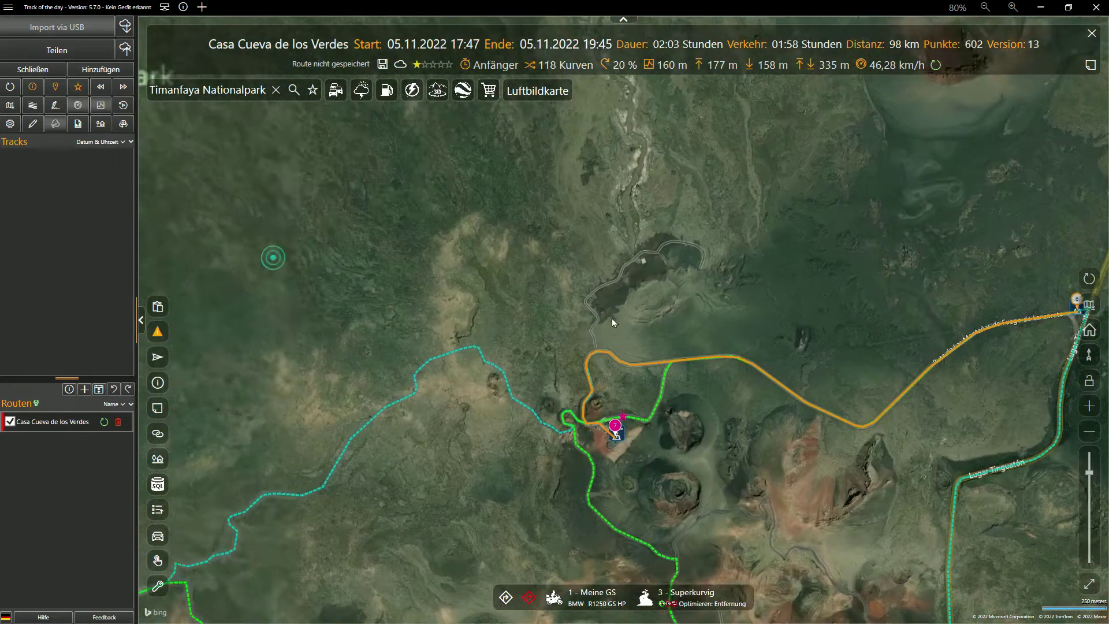
Step: Delete far-western waypoint 5, leaving an 86 km route, and frame the whole route
{"action": "left_click_drag", "start_coordinate": [611, 318], "coordinate": [761, 264]}
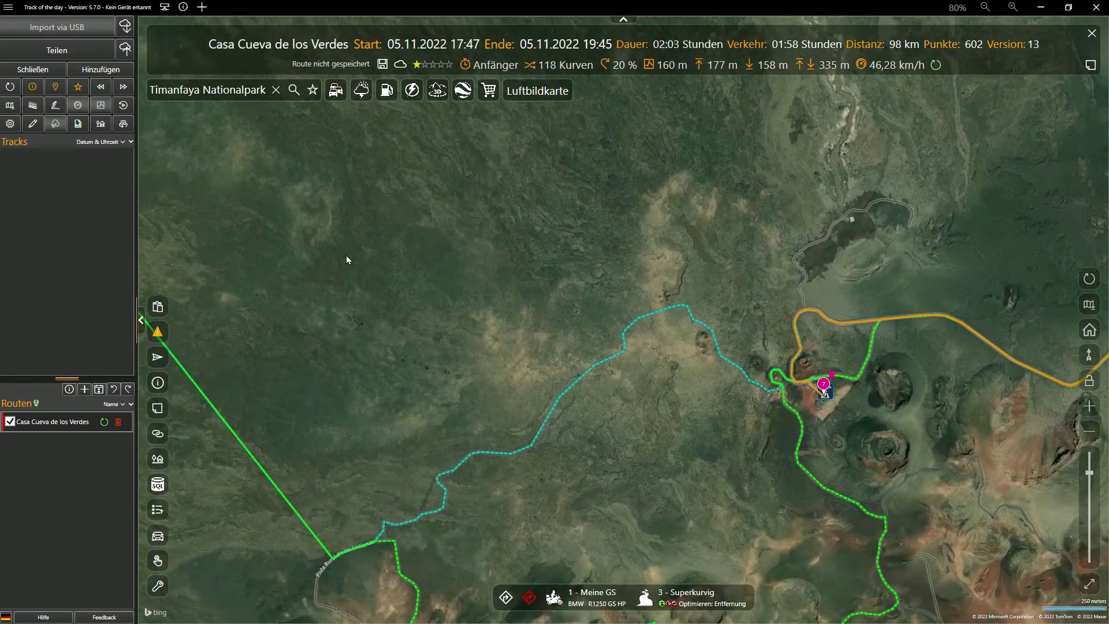
{"action": "left_click_drag", "start_coordinate": [319, 243], "coordinate": [453, 279]}
{"action": "left_click_drag", "start_coordinate": [236, 179], "coordinate": [663, 432]}
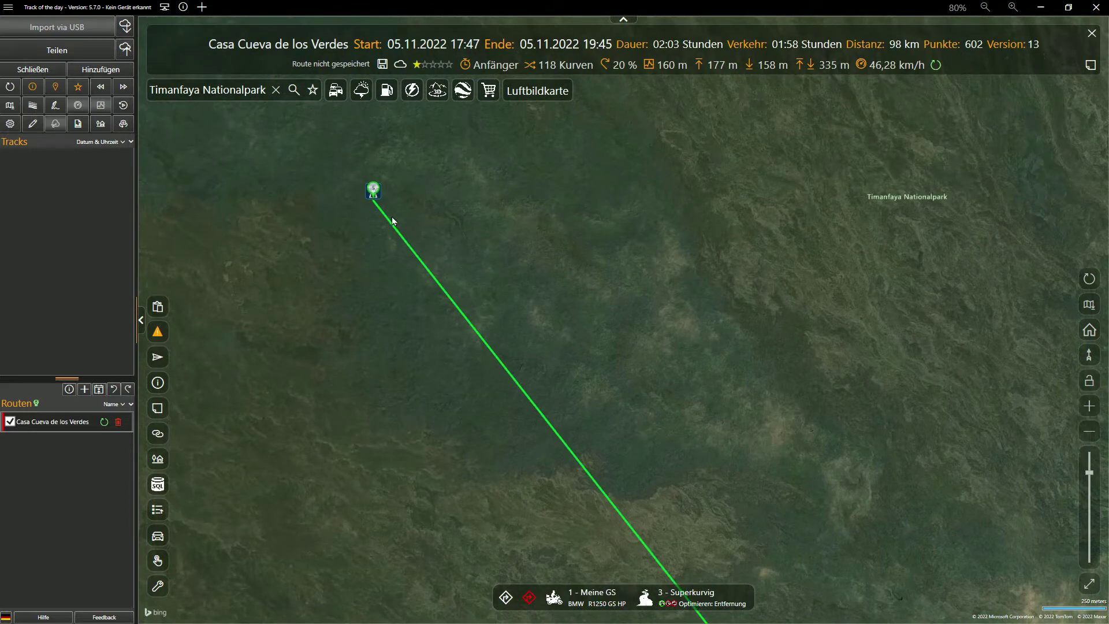
{"action": "left_click", "coordinate": [372, 191]}
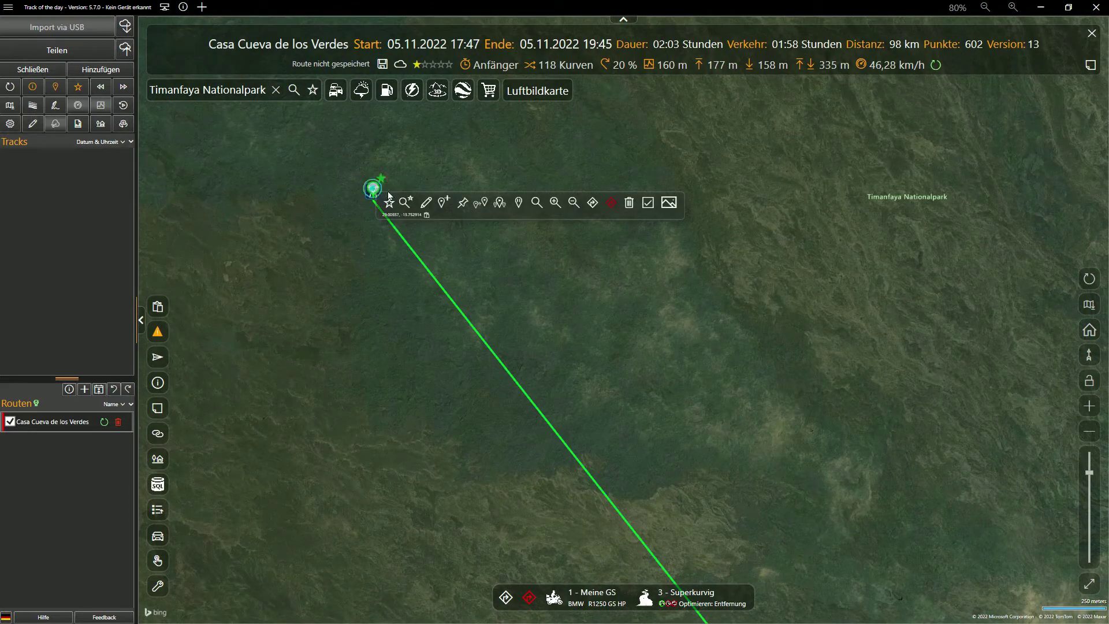
{"action": "left_click", "coordinate": [630, 202]}
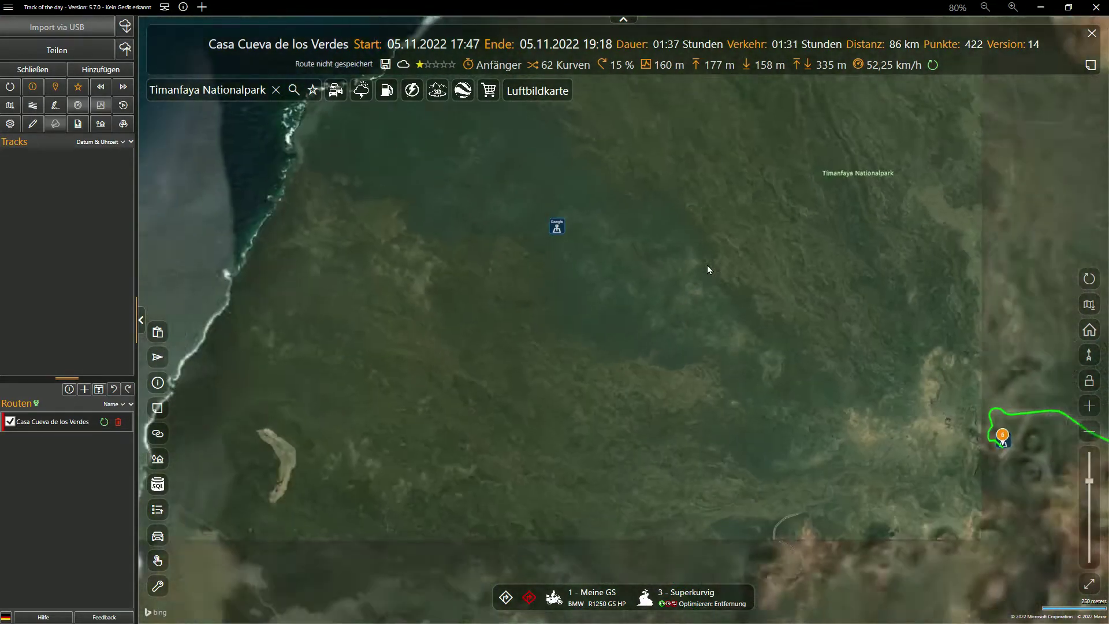
{"action": "scroll", "coordinate": [708, 270], "scroll_direction": "down", "scroll_amount": 2}
{"action": "left_click_drag", "start_coordinate": [766, 290], "coordinate": [612, 309]}
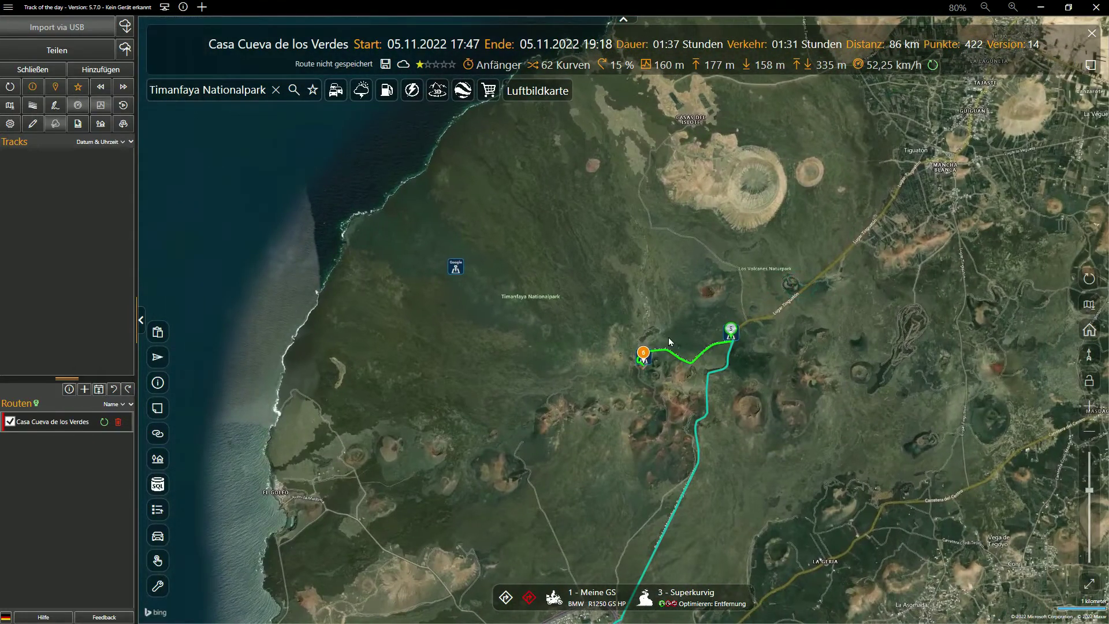
{"action": "scroll", "coordinate": [669, 340], "scroll_direction": "up", "scroll_amount": 1}
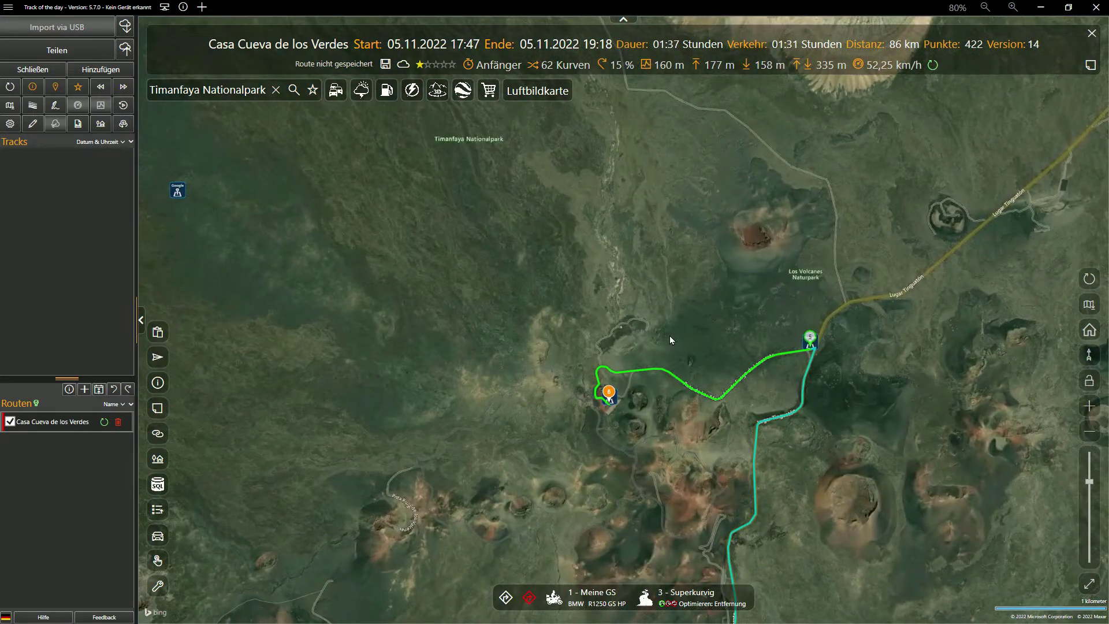
{"action": "scroll", "coordinate": [670, 340], "scroll_direction": "up", "scroll_amount": 1}
{"action": "left_click_drag", "start_coordinate": [609, 323], "coordinate": [532, 259]}
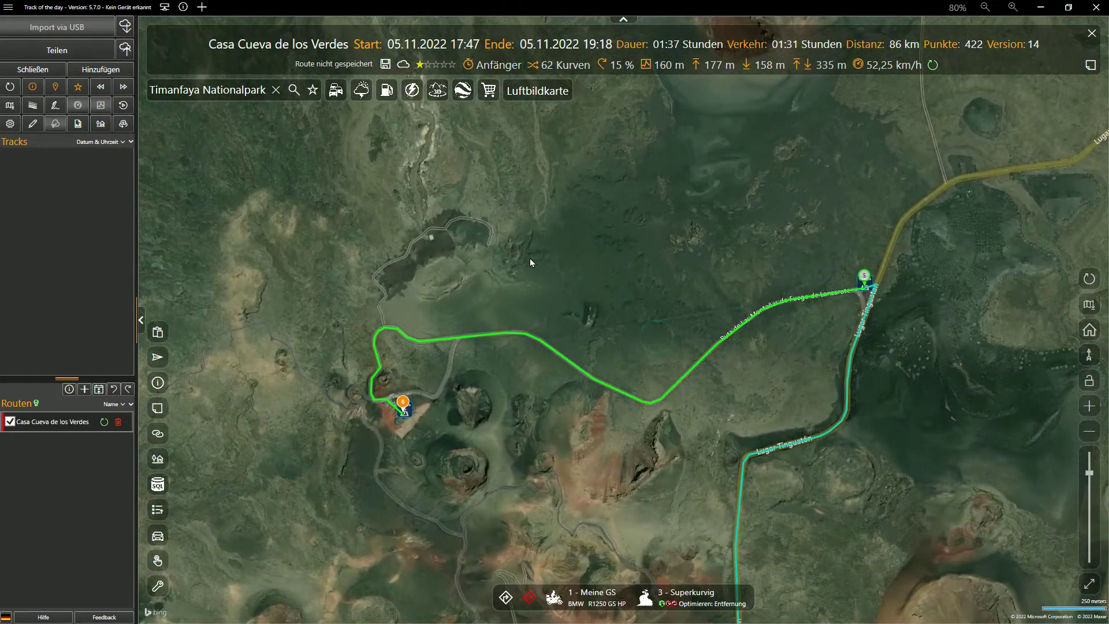
Step: Search for Famara, add it as a route stop, and zoom to the whole route
{"action": "left_click", "coordinate": [278, 92]}
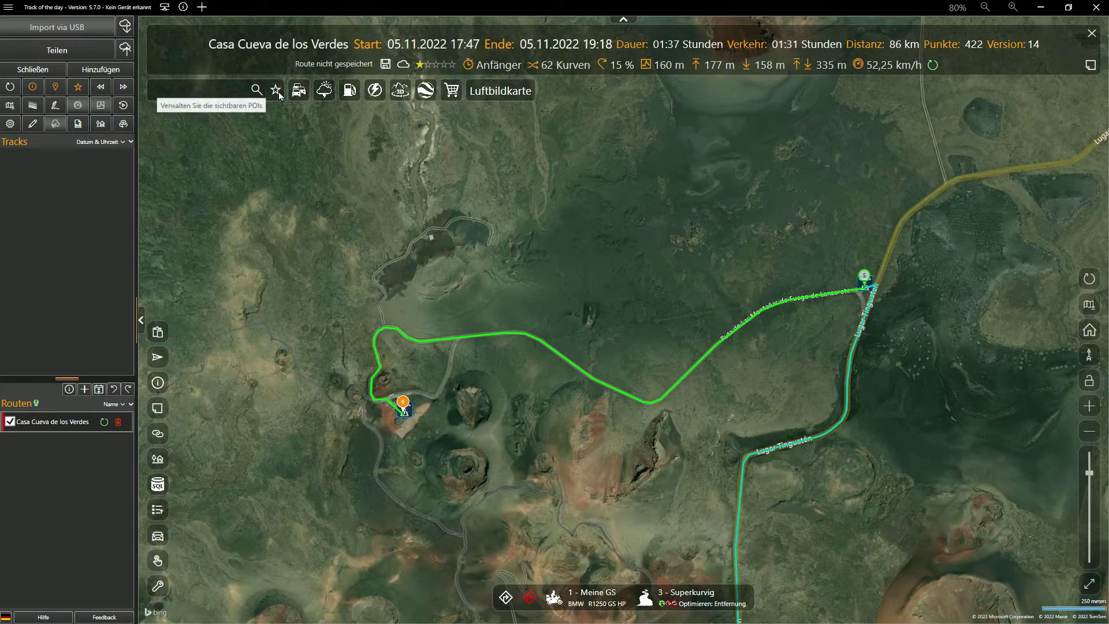
{"action": "left_click", "coordinate": [219, 89]}
{"action": "type", "text": "Famara"}
{"action": "key", "text": "Return"}
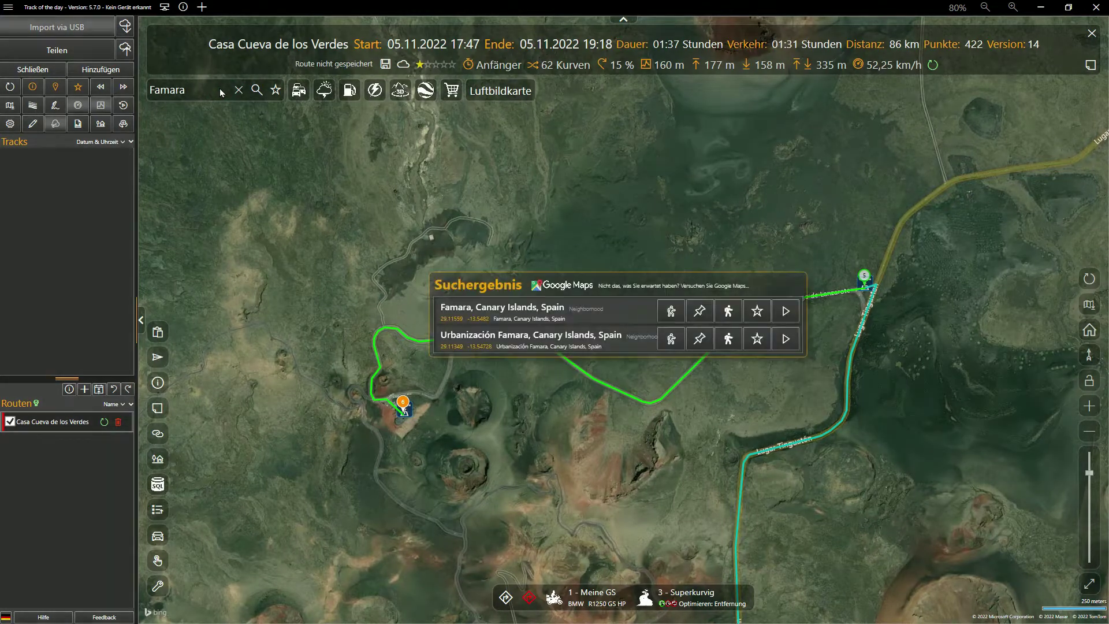
{"action": "left_click", "coordinate": [728, 312]}
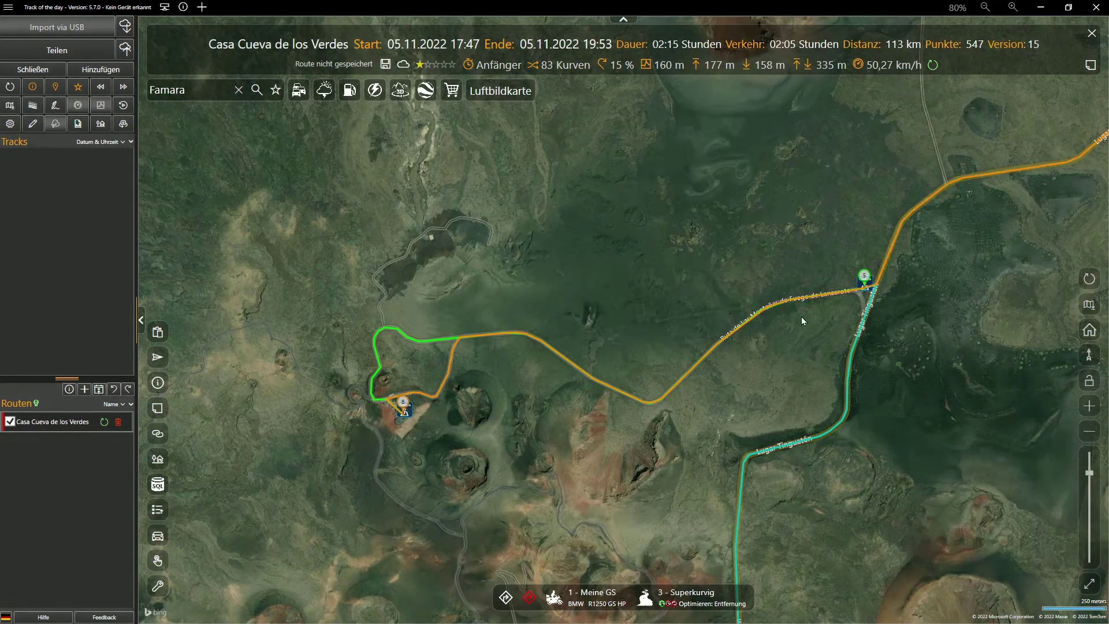
{"action": "left_click", "coordinate": [1091, 281]}
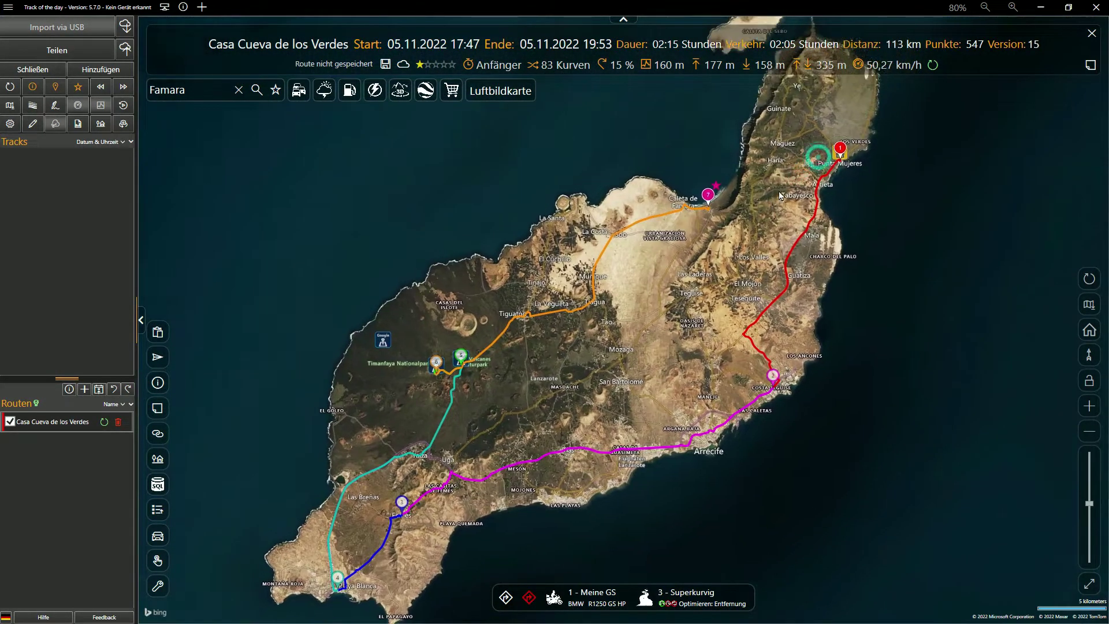
Step: Search for Teguise and Haria and add each as a new route stop
{"action": "double_click", "coordinate": [173, 91]}
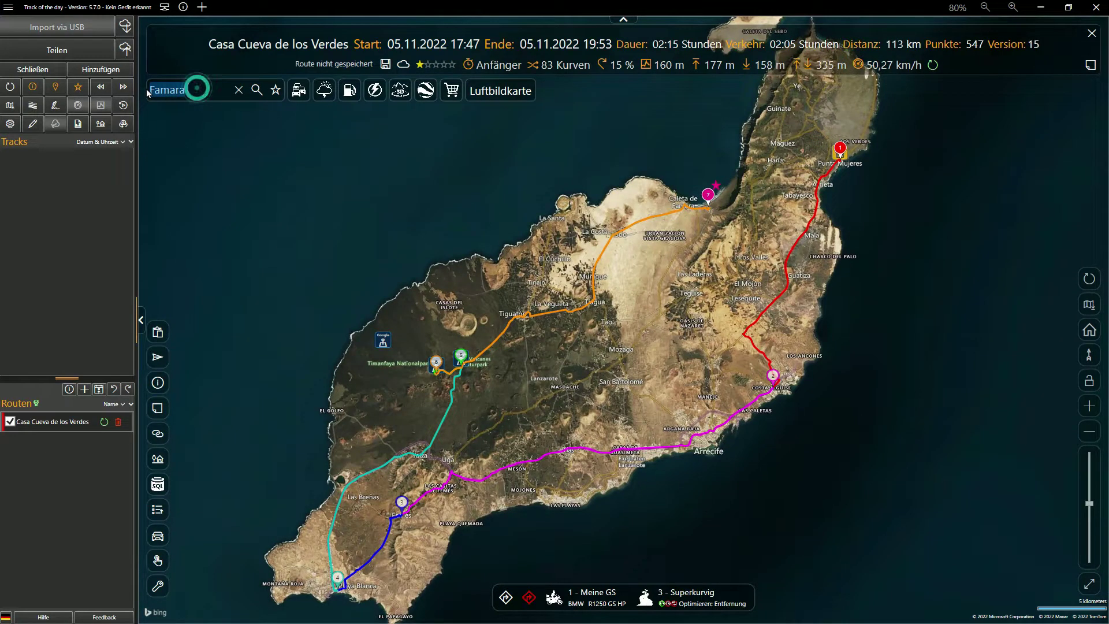
{"action": "type", "text": "Teguise"}
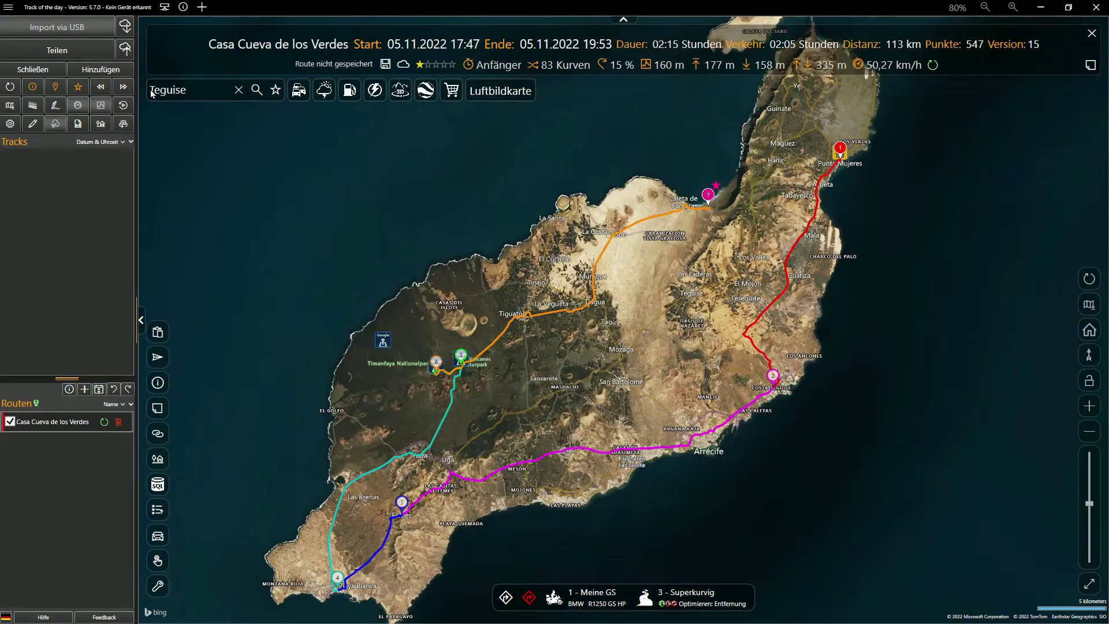
{"action": "key", "text": "Return"}
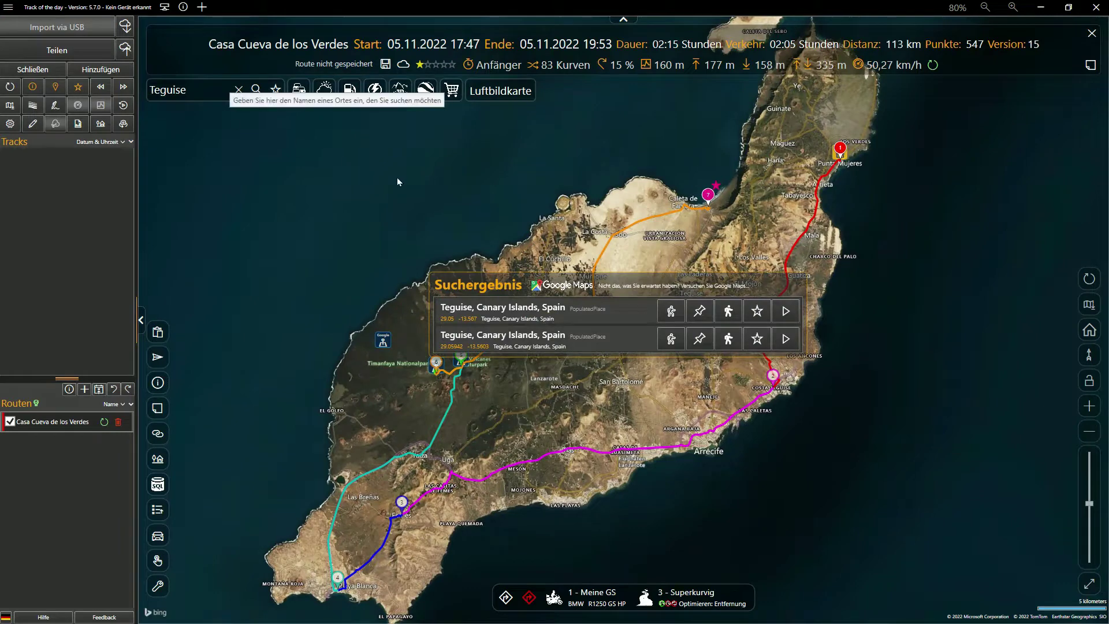
{"action": "left_click", "coordinate": [729, 310]}
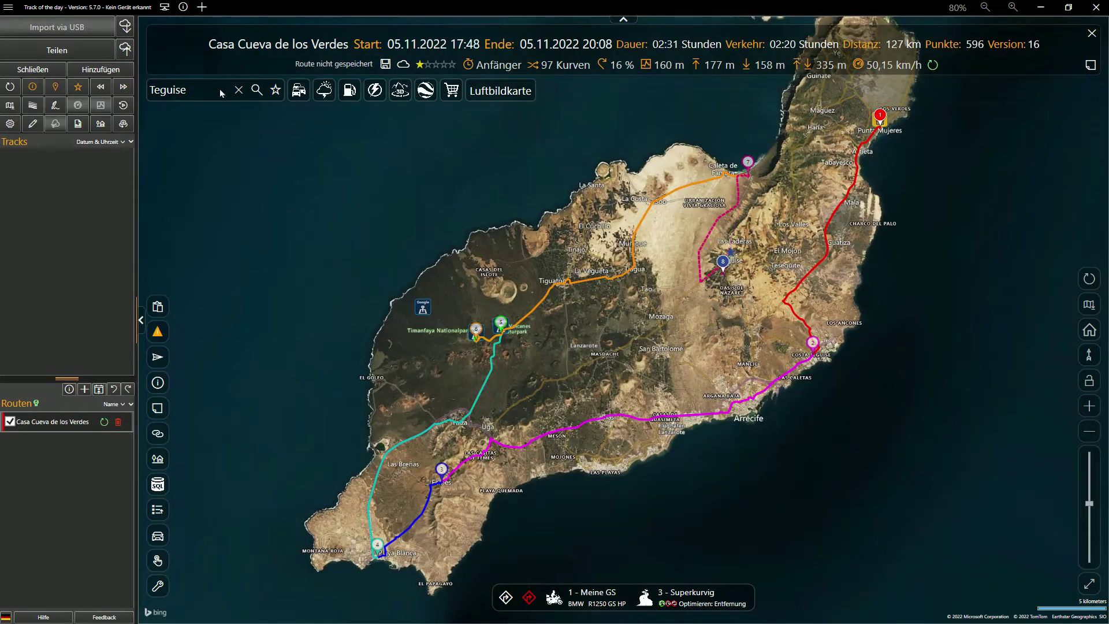
{"action": "double_click", "coordinate": [221, 93]}
{"action": "type", "text": "Haria"}
{"action": "key", "text": "Return"}
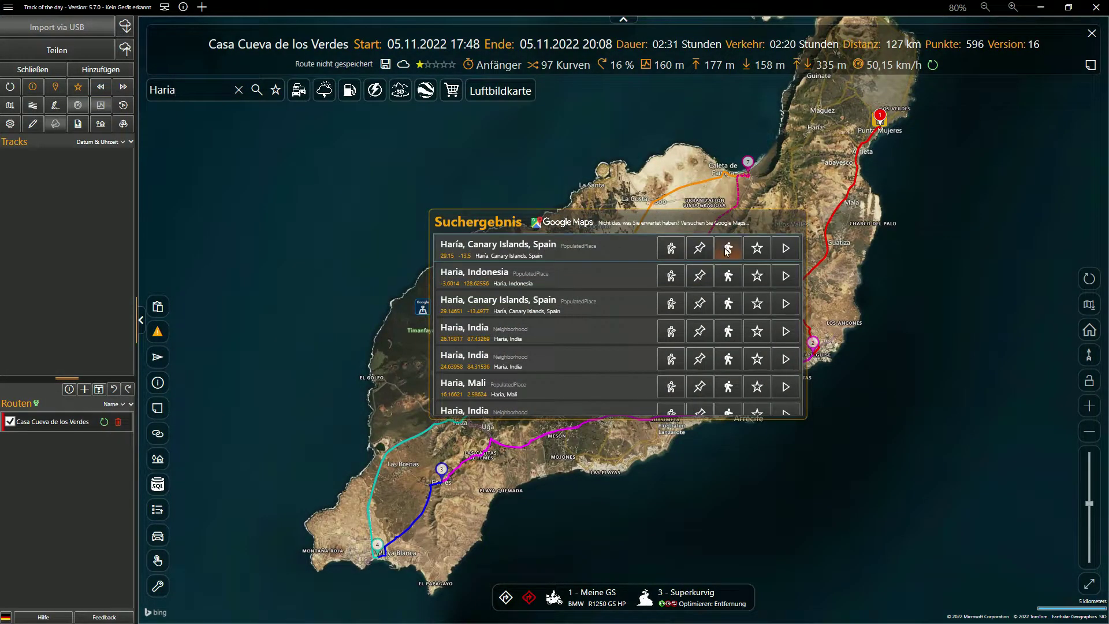
{"action": "left_click", "coordinate": [729, 248]}
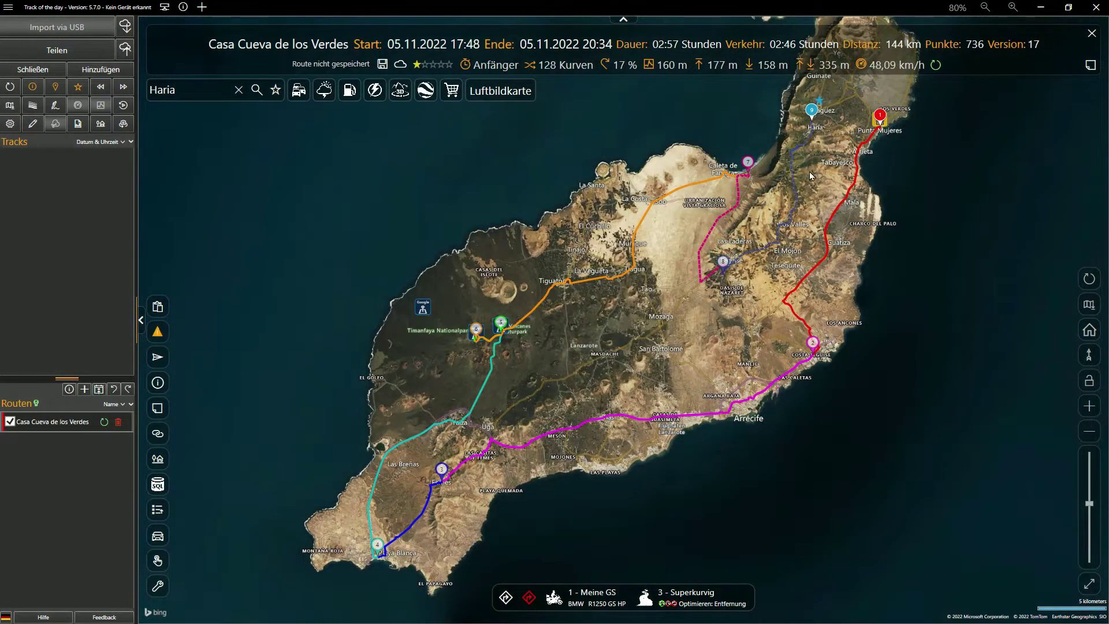
Step: Switch to the road map and move waypoint 7 onto Caleta de Famara
{"action": "left_click", "coordinate": [1088, 305]}
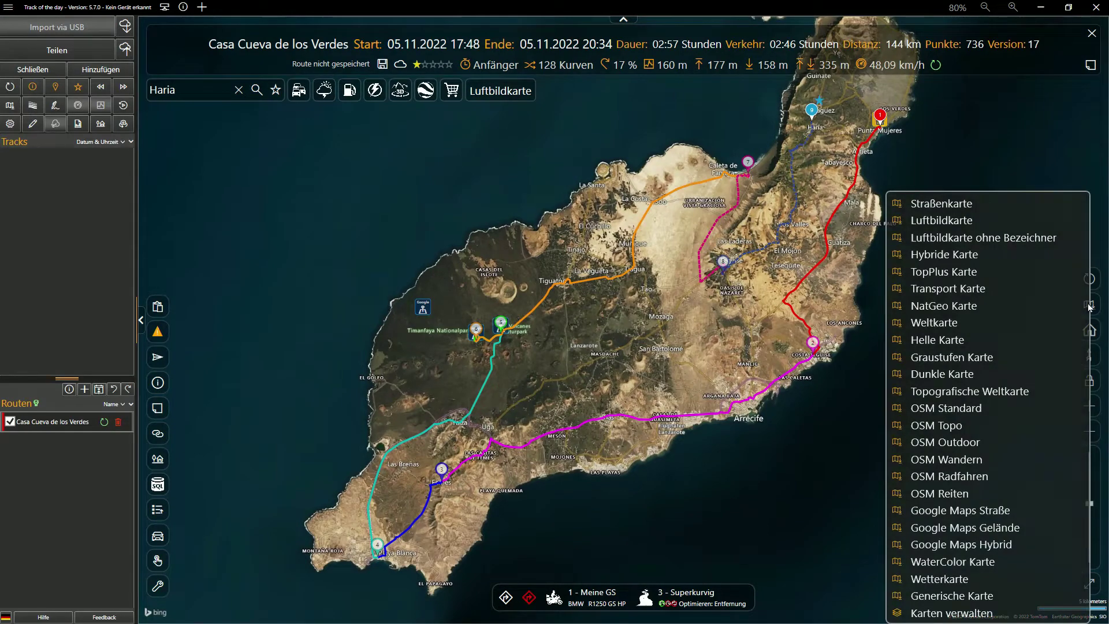
{"action": "left_click", "coordinate": [975, 206]}
{"action": "scroll", "coordinate": [816, 151], "scroll_direction": "up", "scroll_amount": 4}
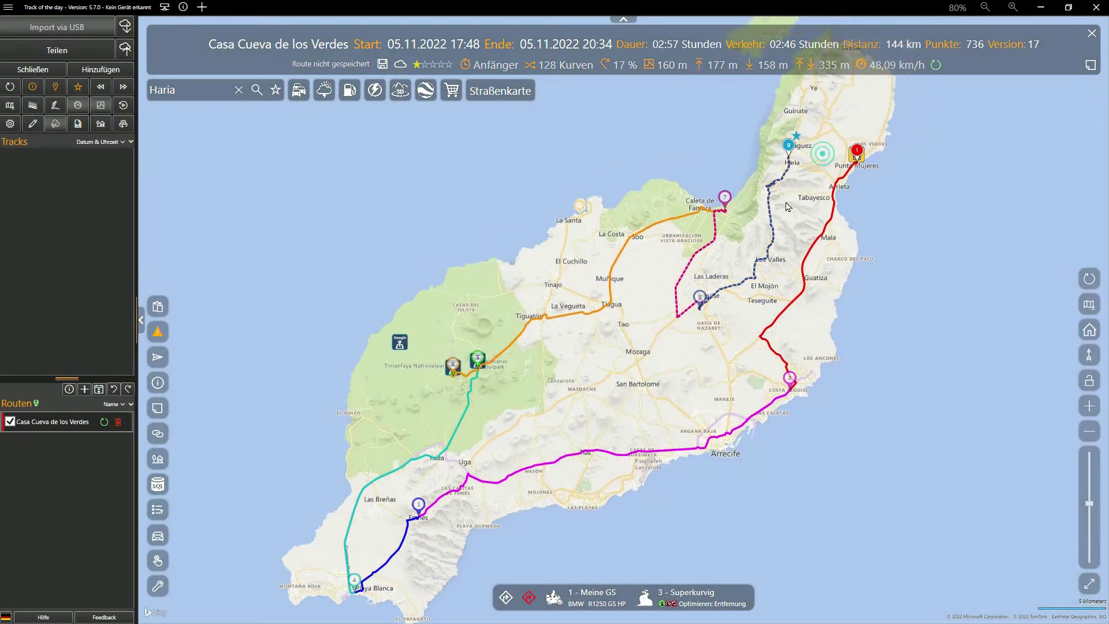
{"action": "left_click_drag", "start_coordinate": [711, 479], "coordinate": [768, 243]}
{"action": "left_click_drag", "start_coordinate": [583, 398], "coordinate": [733, 455]}
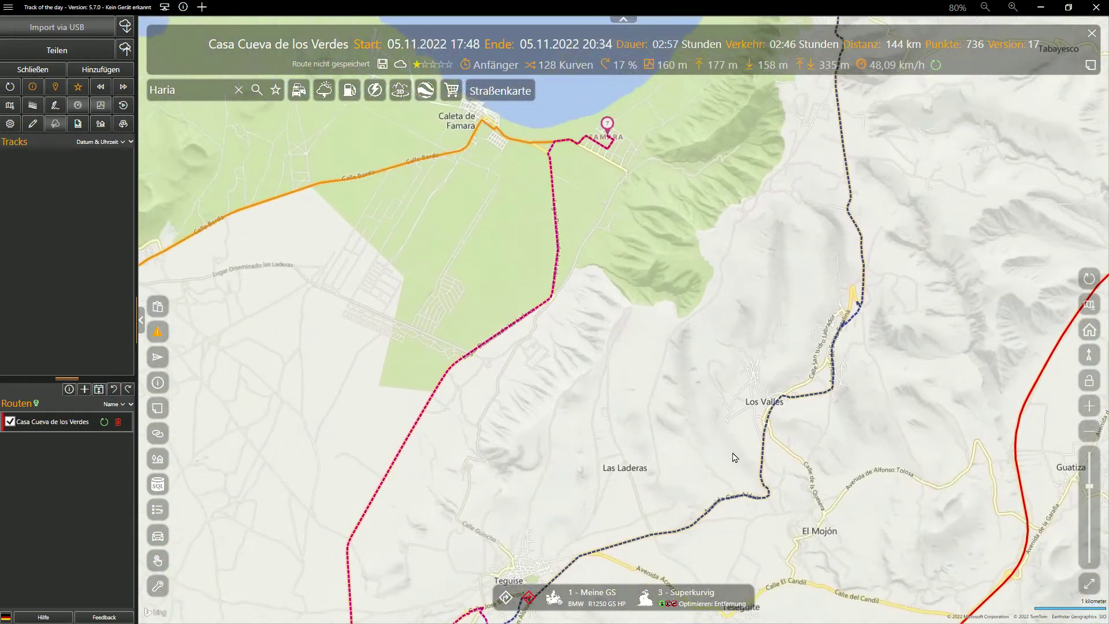
{"action": "left_click_drag", "start_coordinate": [666, 234], "coordinate": [561, 233]}
Step: Move waypoint 8 from Nazaret into Teguise and the Haría stop into the town centre
{"action": "left_click_drag", "start_coordinate": [658, 492], "coordinate": [659, 126]}
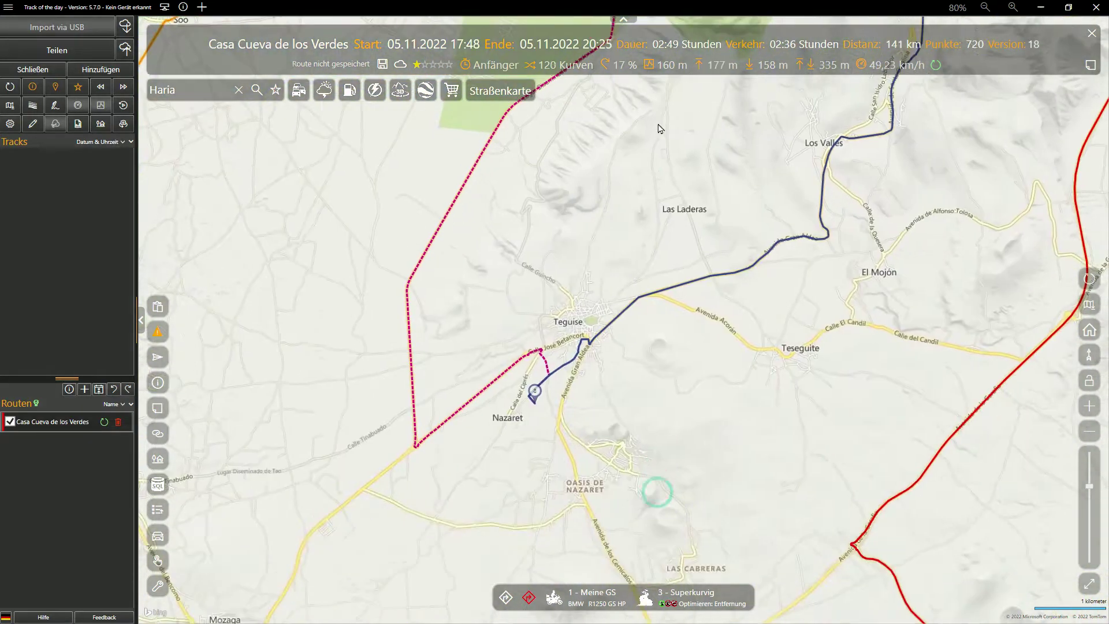
{"action": "left_click_drag", "start_coordinate": [536, 390], "coordinate": [577, 321]}
{"action": "left_click_drag", "start_coordinate": [918, 159], "coordinate": [619, 457]}
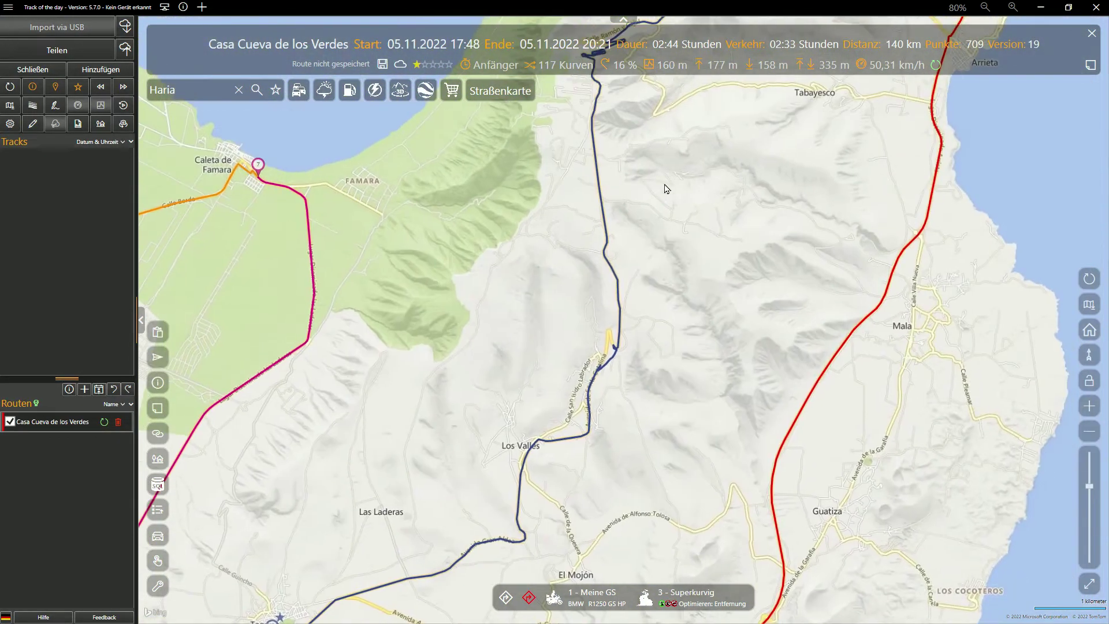
{"action": "left_click_drag", "start_coordinate": [665, 180], "coordinate": [606, 476]}
{"action": "scroll", "coordinate": [639, 197], "scroll_direction": "up", "scroll_amount": 3}
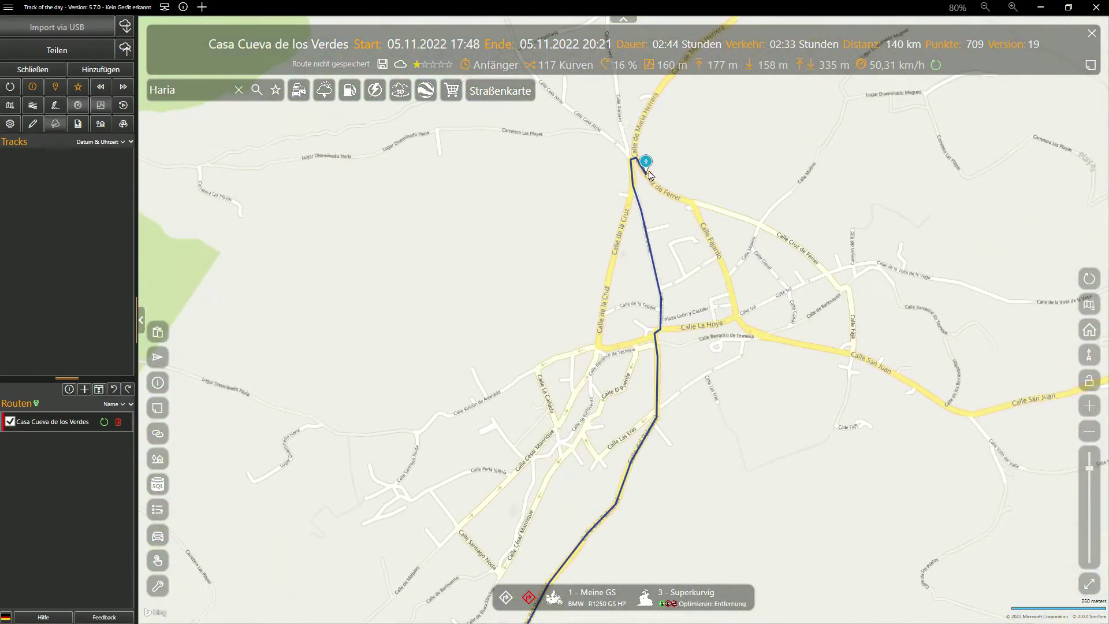
{"action": "left_click_drag", "start_coordinate": [646, 163], "coordinate": [659, 297]}
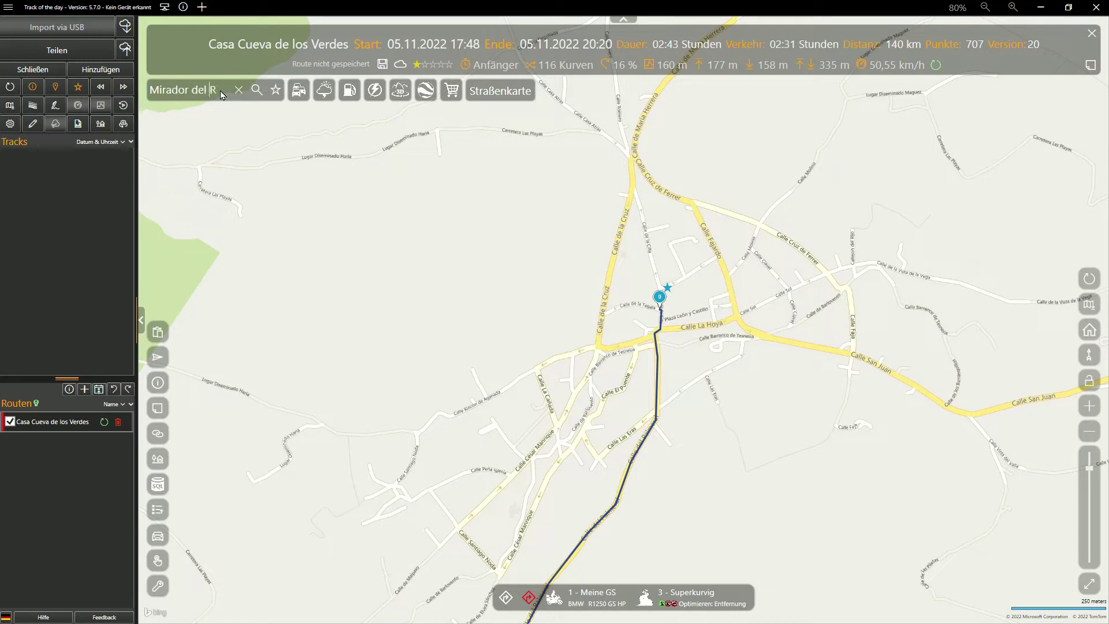
Step: Search for 'Mirador del Rio' and look up the result in Google Maps
{"action": "key", "text": "Return"}
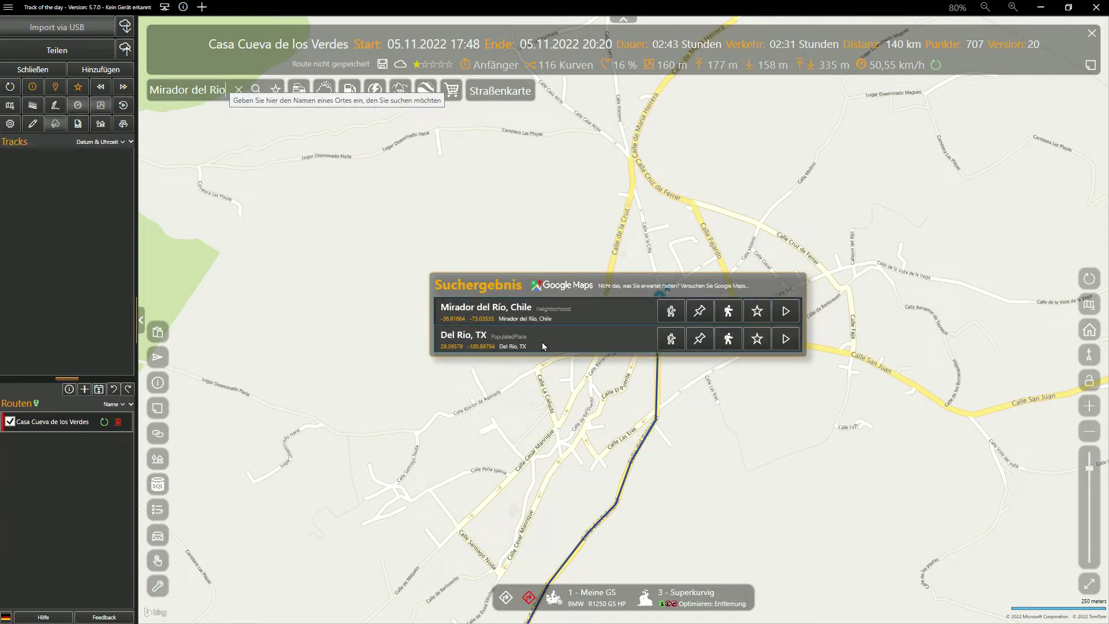
{"action": "left_click", "coordinate": [561, 286]}
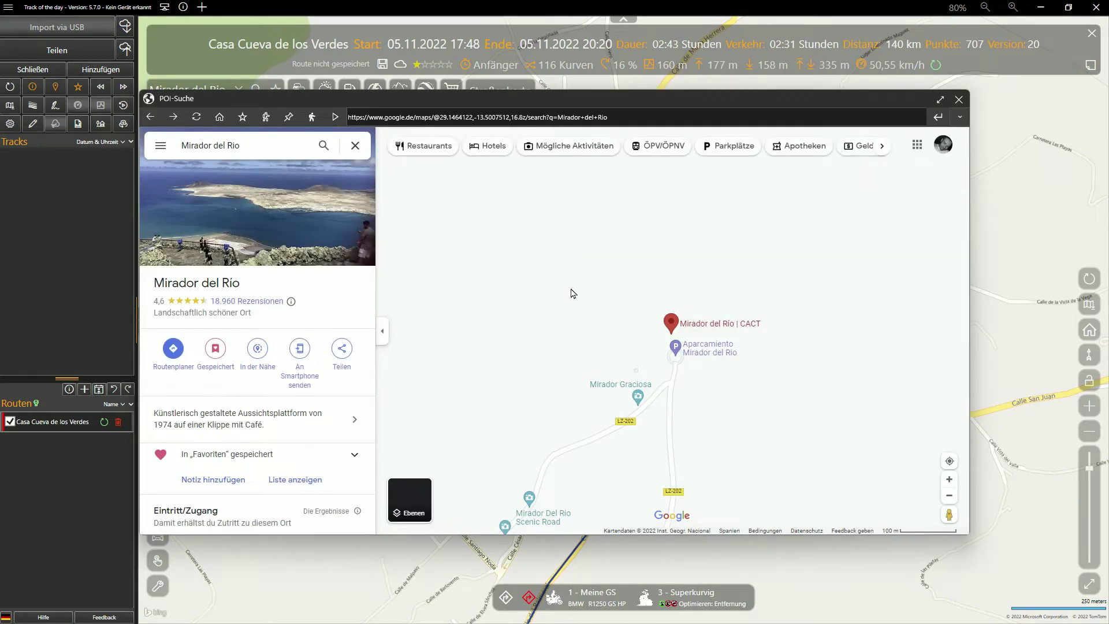
Step: Explore Mirador del Rio in full-screen 3D satellite view, zoomed to its parking area
{"action": "left_click", "coordinate": [410, 500]}
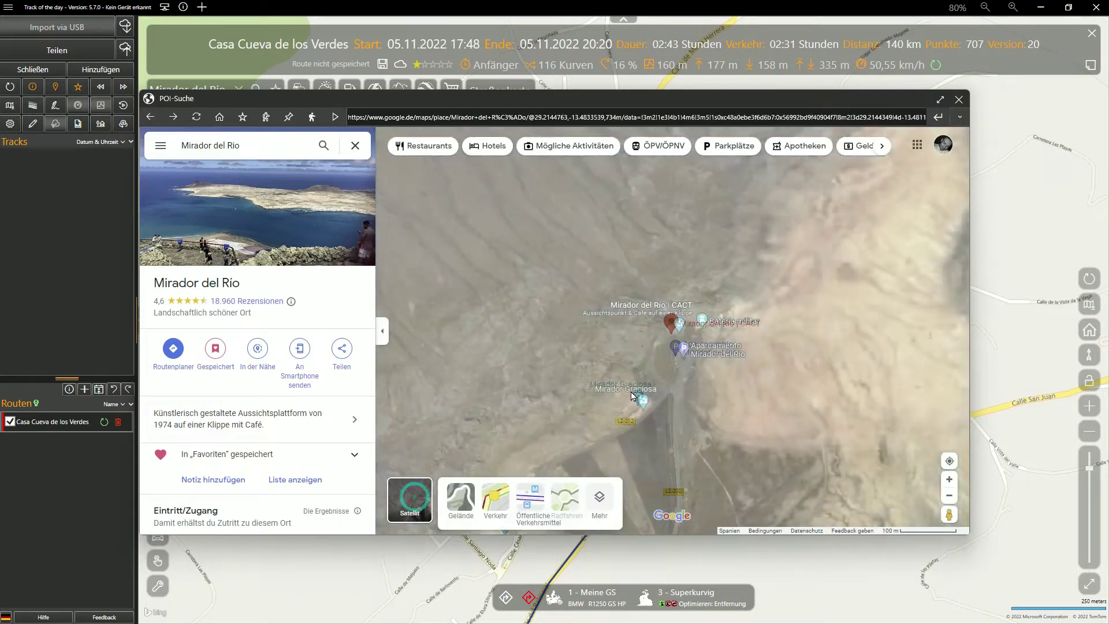
{"action": "left_click_drag", "start_coordinate": [692, 421], "coordinate": [548, 238]}
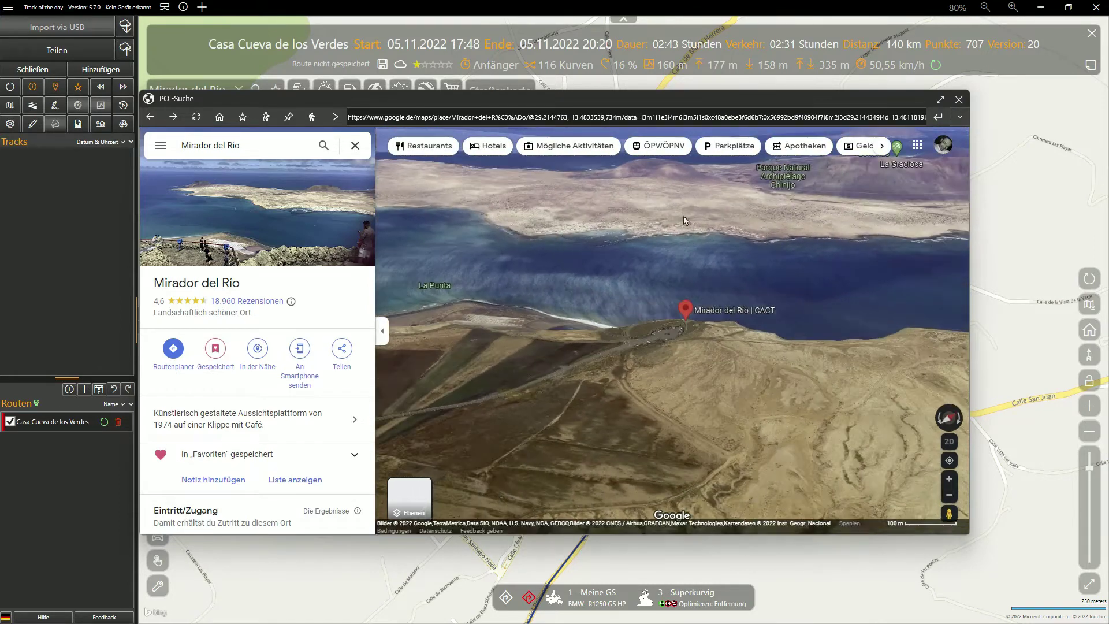
{"action": "left_click", "coordinate": [939, 100]}
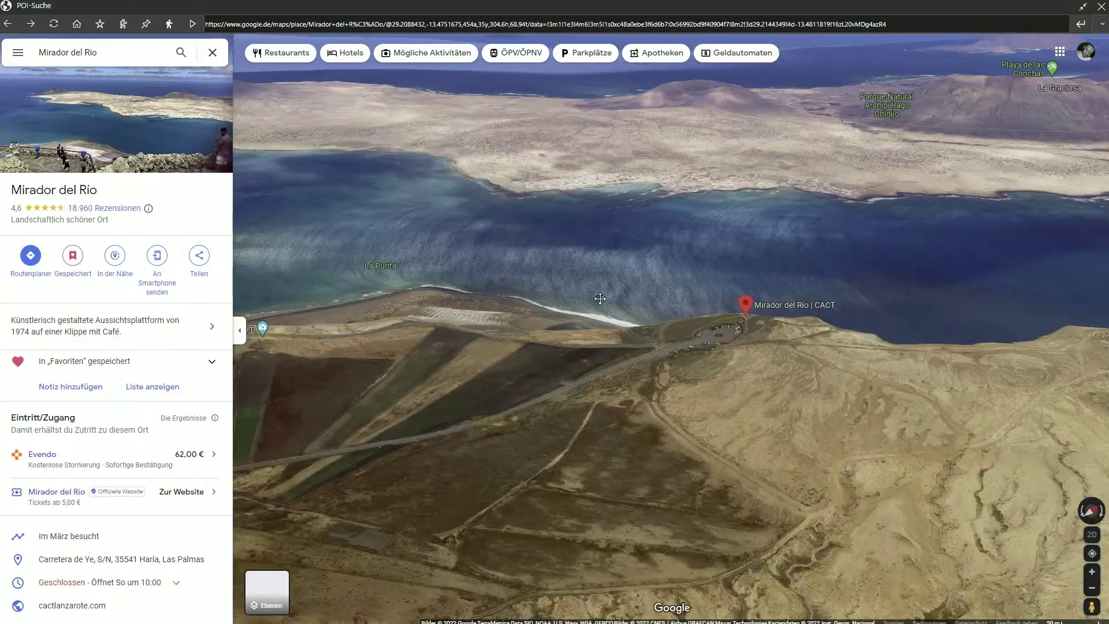
{"action": "double_click", "coordinate": [594, 291]}
{"action": "double_click", "coordinate": [660, 366]}
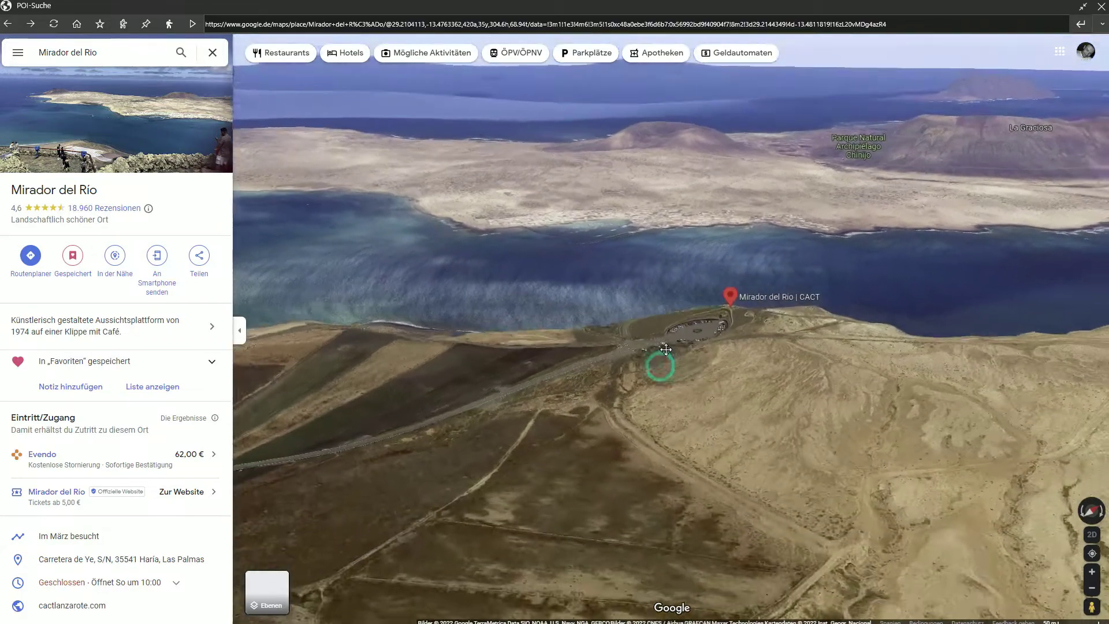
{"action": "scroll", "coordinate": [674, 350], "scroll_direction": "down", "scroll_amount": 4}
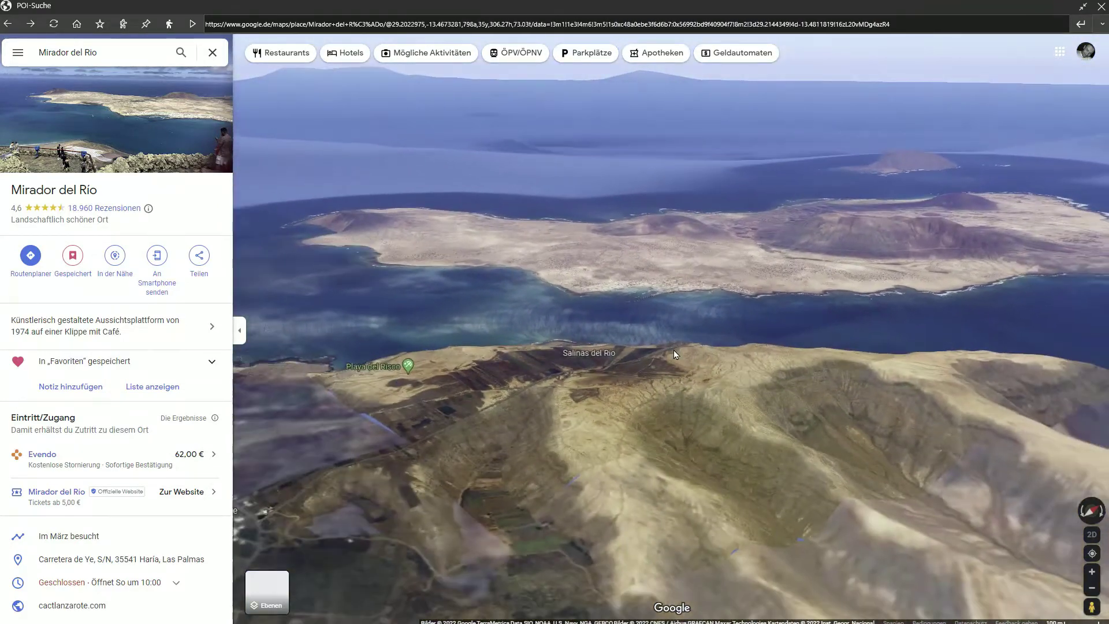
{"action": "left_click_drag", "start_coordinate": [666, 374], "coordinate": [722, 398]}
{"action": "scroll", "coordinate": [696, 376], "scroll_direction": "down", "scroll_amount": 3}
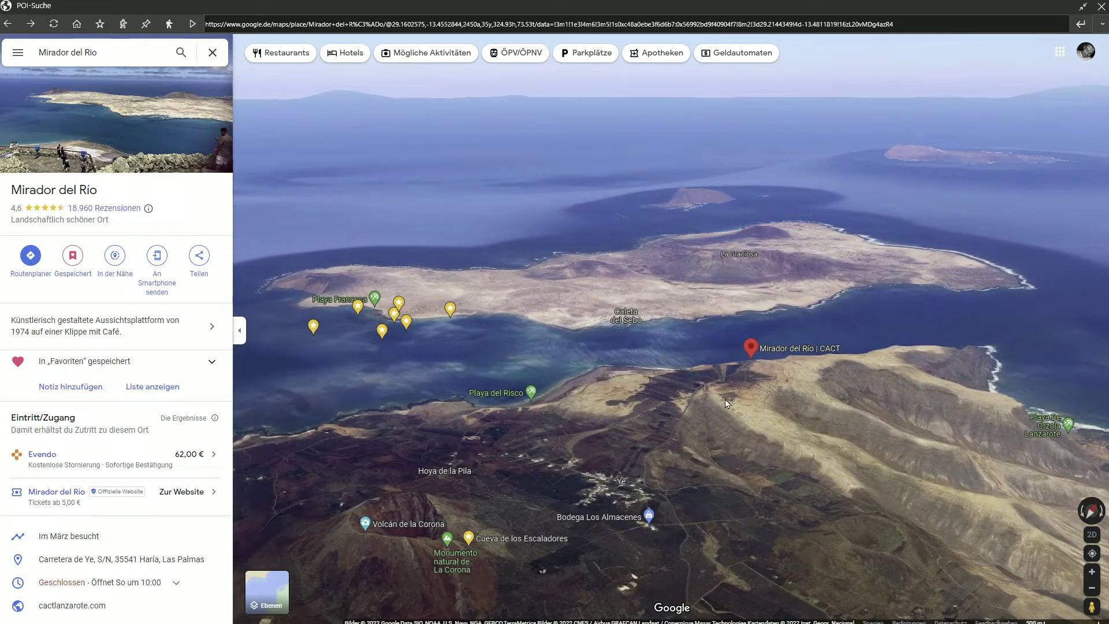
Step: Save Mirador del Rio as a #Lanzarote POI and close the Google Maps window
{"action": "left_click", "coordinate": [102, 27]}
{"action": "left_click", "coordinate": [471, 193]}
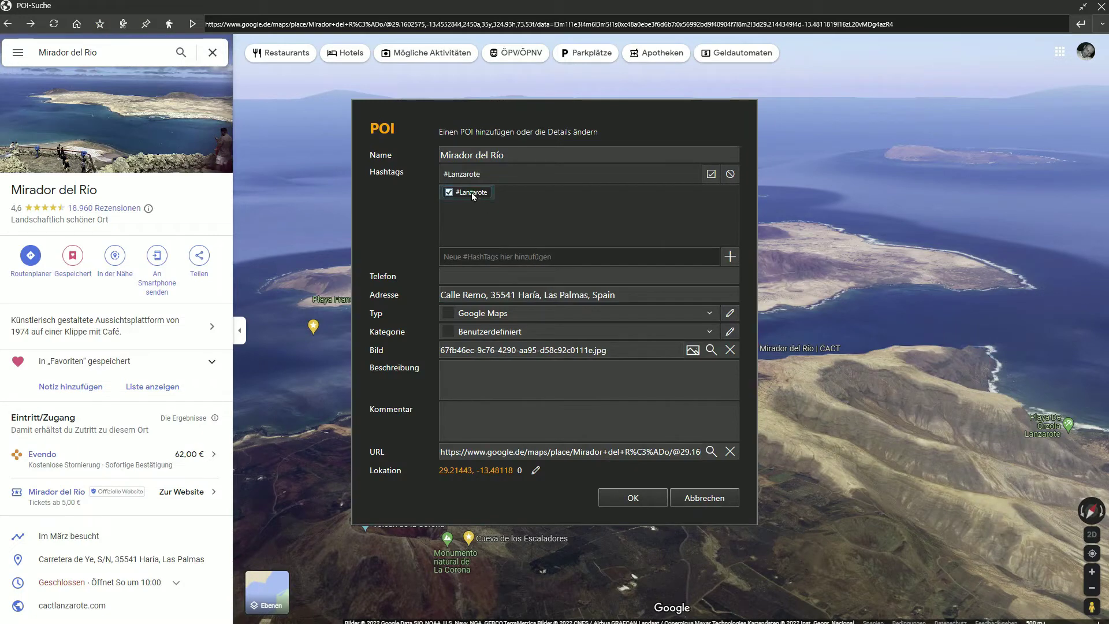
{"action": "left_click", "coordinate": [650, 503]}
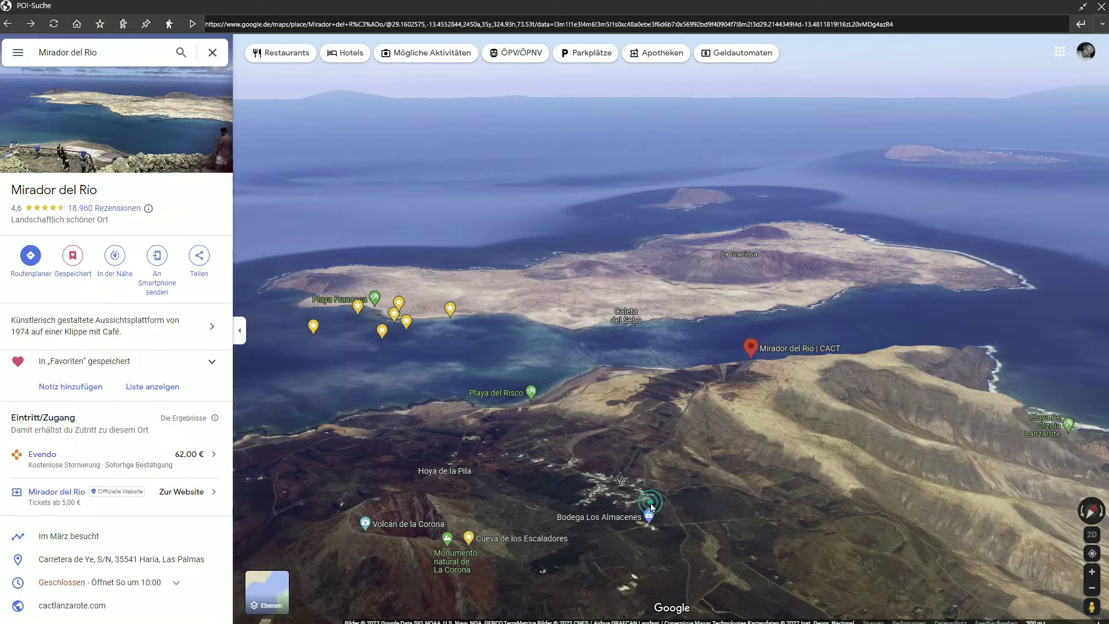
{"action": "left_click", "coordinate": [1102, 7]}
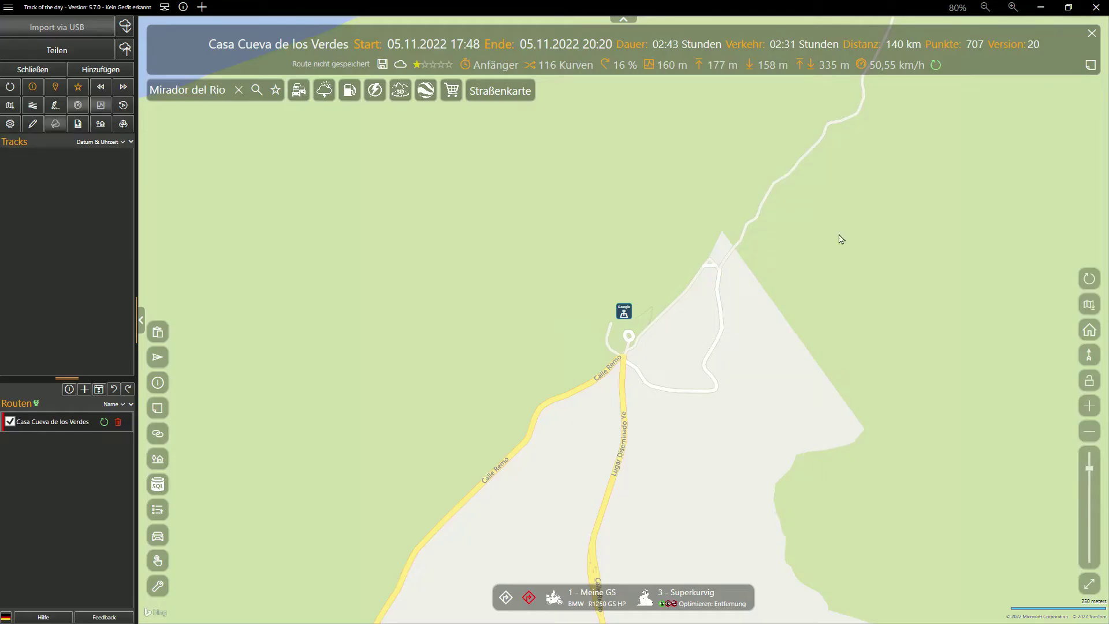
Step: Switch back to aerial imagery and add the Mirador del Rio marker as a route stop
{"action": "left_click", "coordinate": [1089, 306]}
{"action": "left_click", "coordinate": [964, 225]}
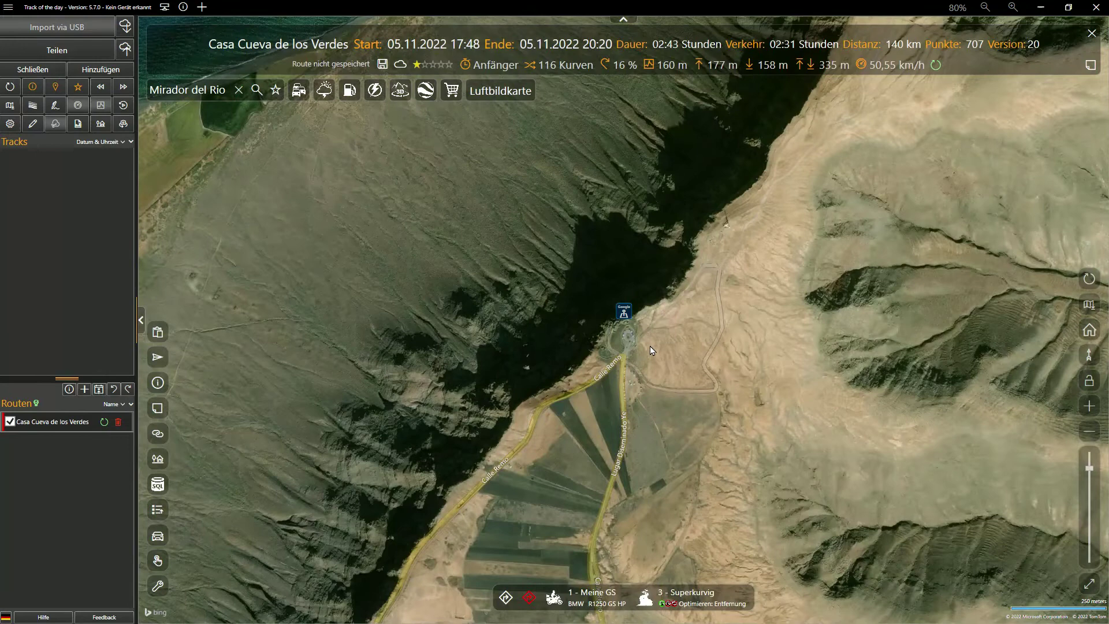
{"action": "left_click_drag", "start_coordinate": [650, 333], "coordinate": [665, 402]}
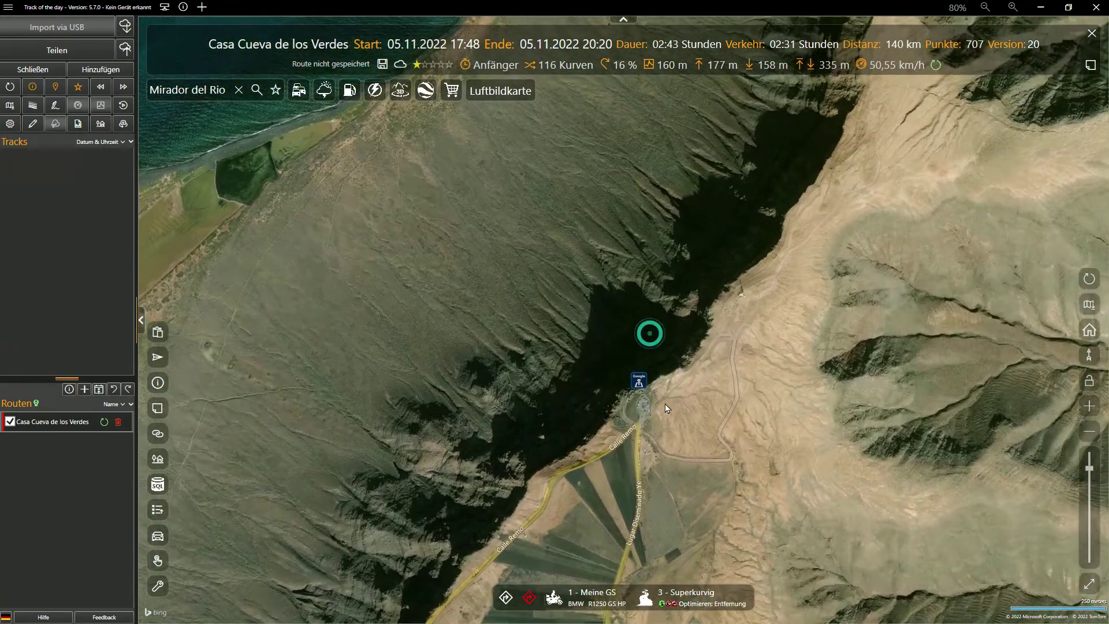
{"action": "left_click", "coordinate": [638, 384]}
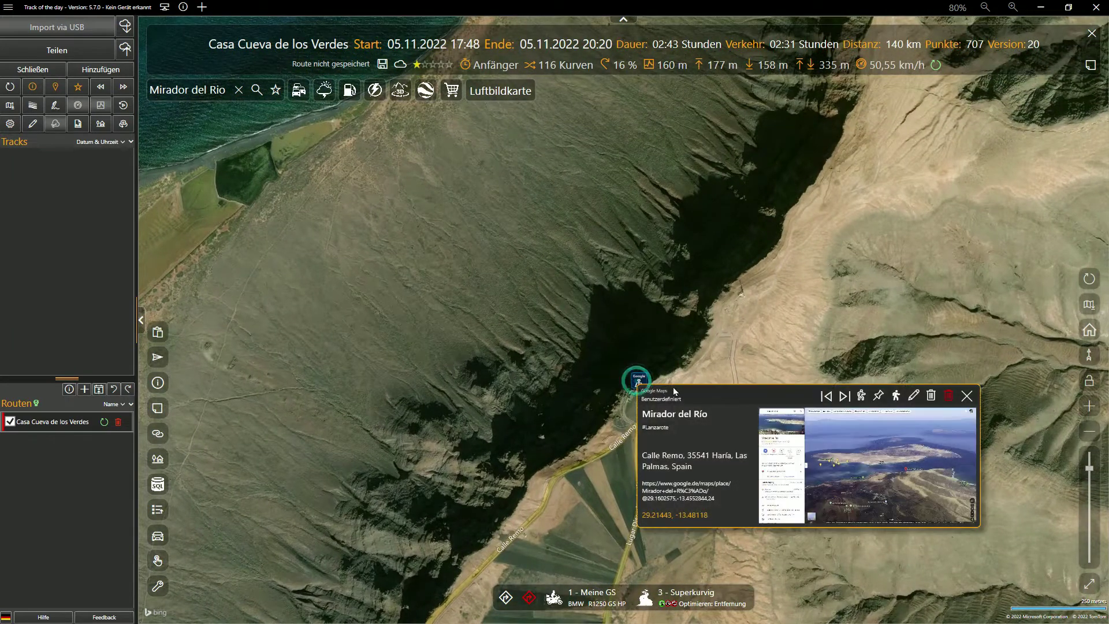
{"action": "left_click", "coordinate": [897, 397]}
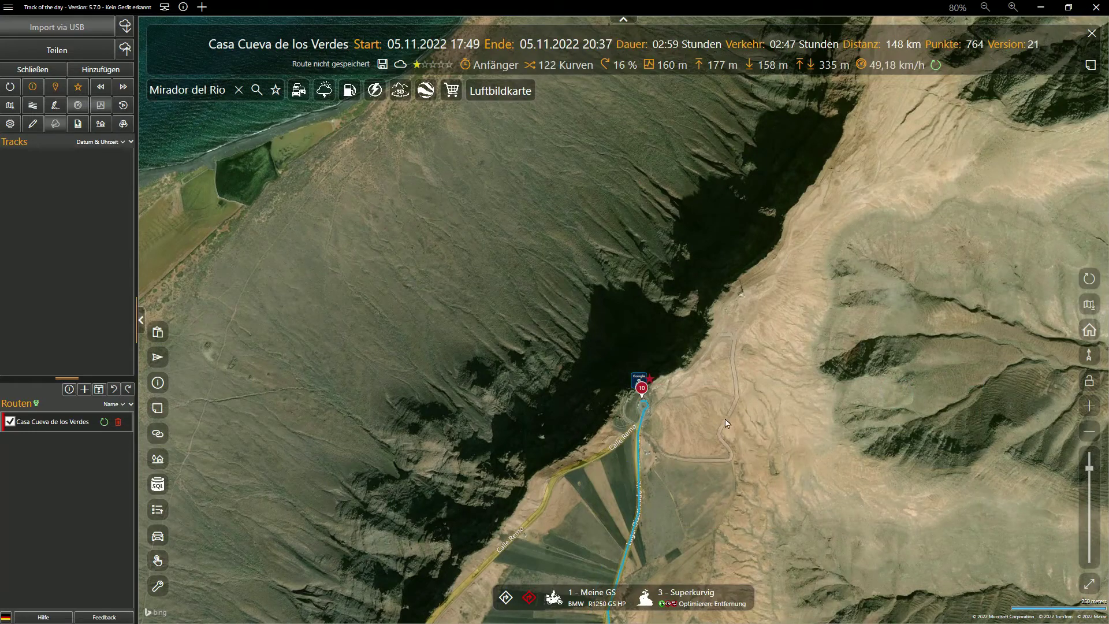
Step: Insert a via point on the cliff road below the route's end
{"action": "left_click", "coordinate": [1088, 280]}
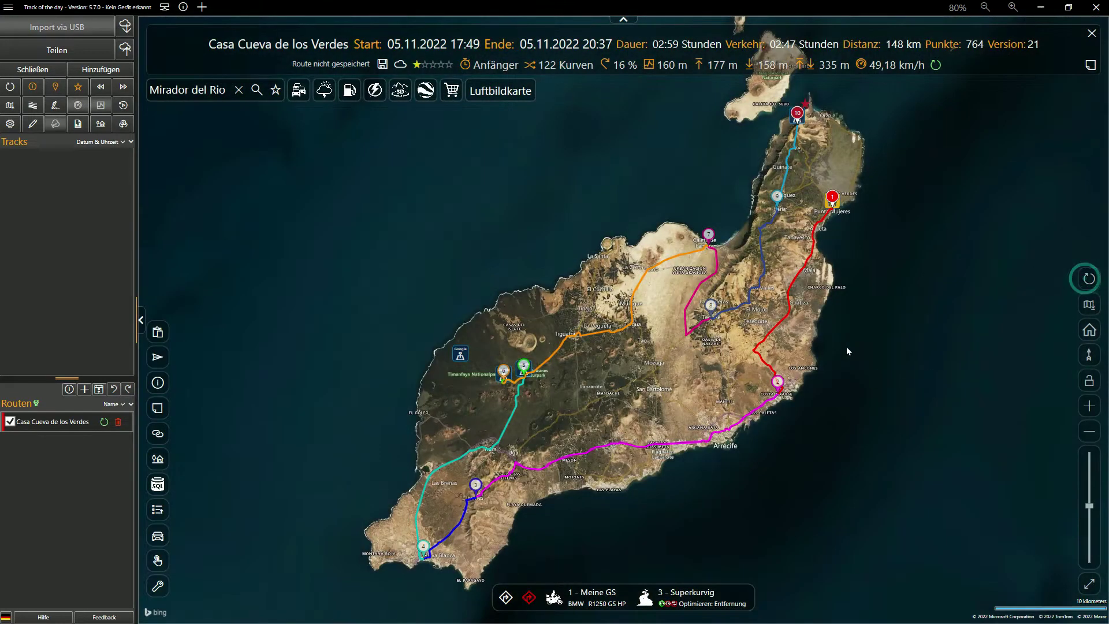
{"action": "scroll", "coordinate": [808, 166], "scroll_direction": "up", "scroll_amount": 5}
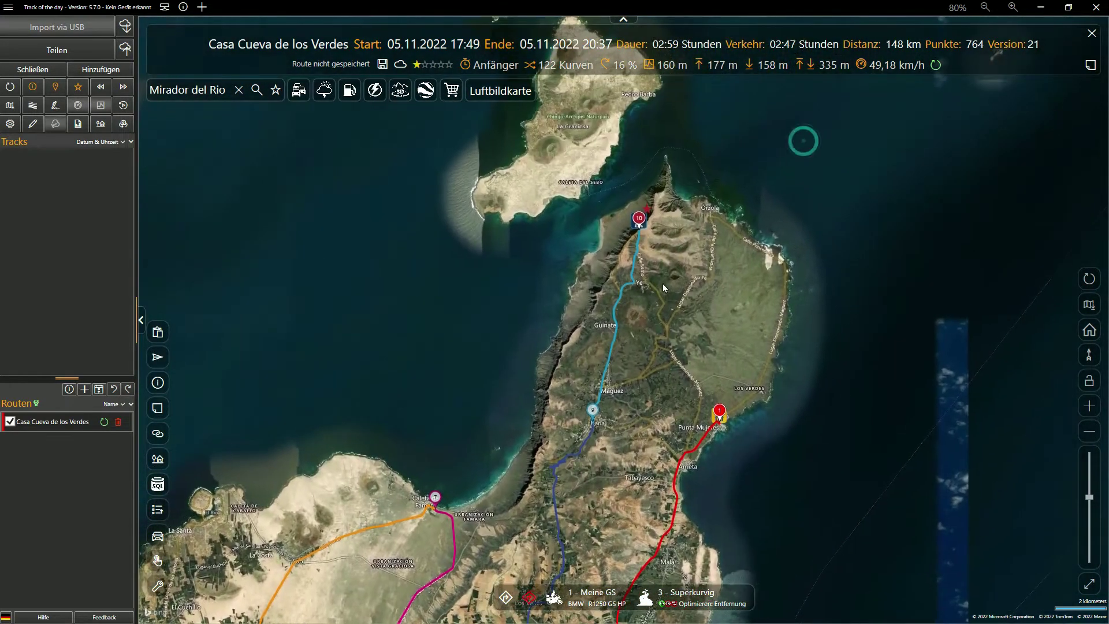
{"action": "scroll", "coordinate": [650, 274], "scroll_direction": "up", "scroll_amount": 4}
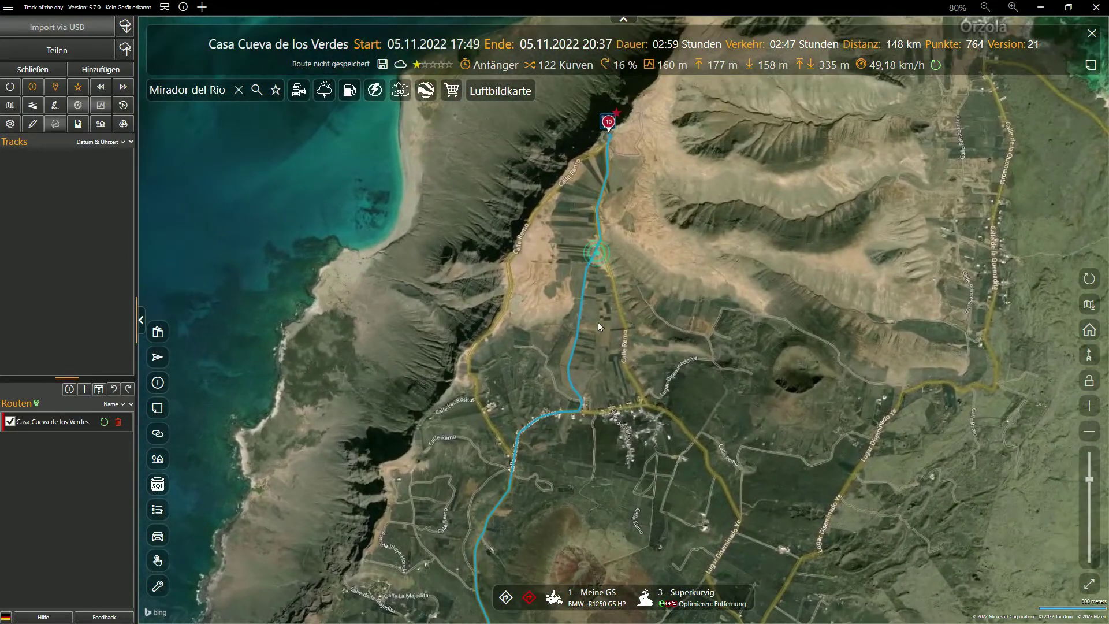
{"action": "right_click", "coordinate": [508, 264]}
{"action": "left_click", "coordinate": [572, 271]}
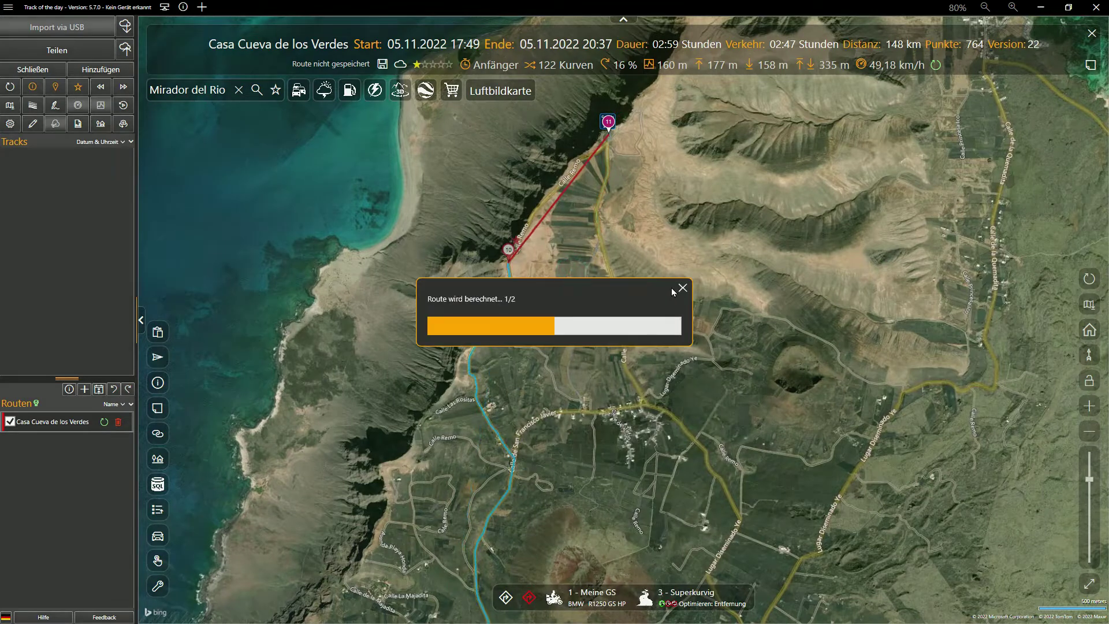
{"action": "left_click_drag", "start_coordinate": [650, 228], "coordinate": [681, 330]}
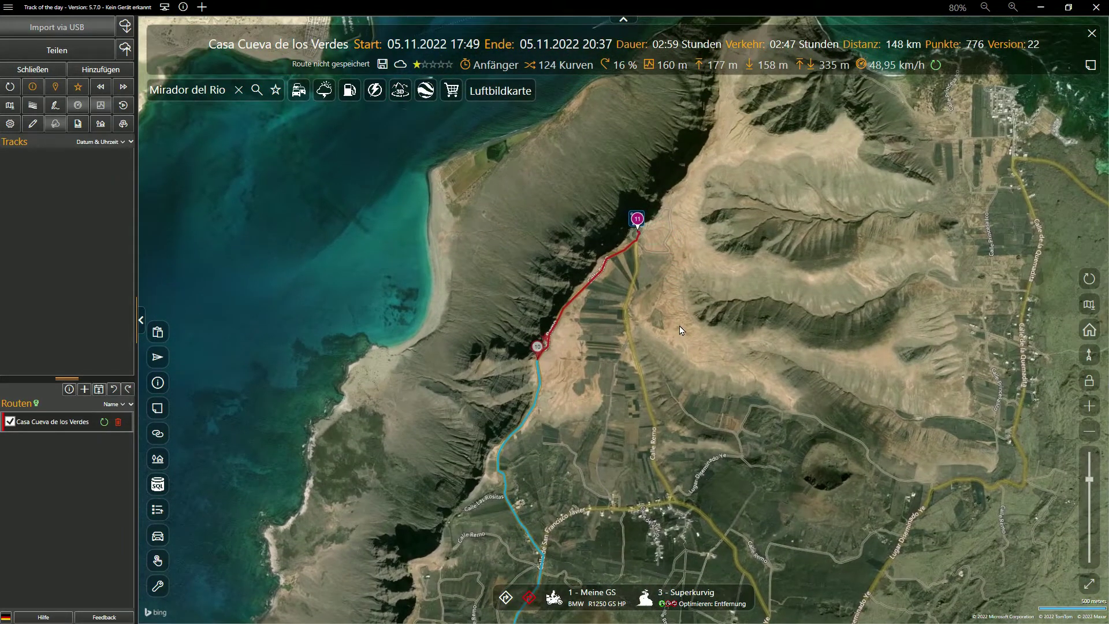
Step: Preview the LZ-202 cliff road in Street View and save that spot as a #Lanzarote POI
{"action": "left_click", "coordinate": [565, 306]}
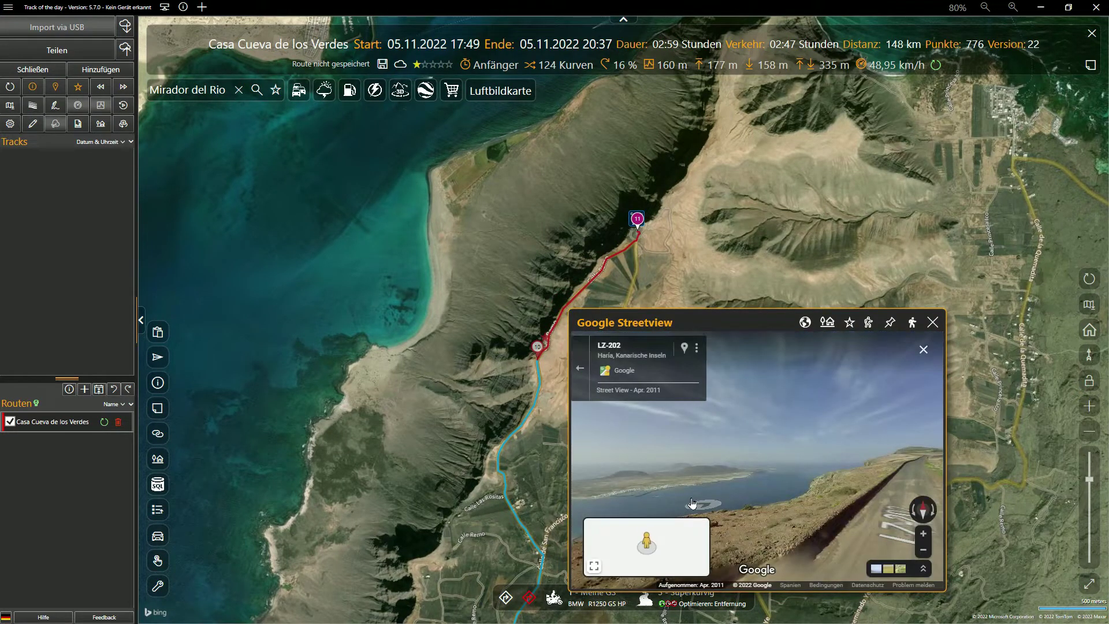
{"action": "left_click_drag", "start_coordinate": [754, 490], "coordinate": [782, 490]}
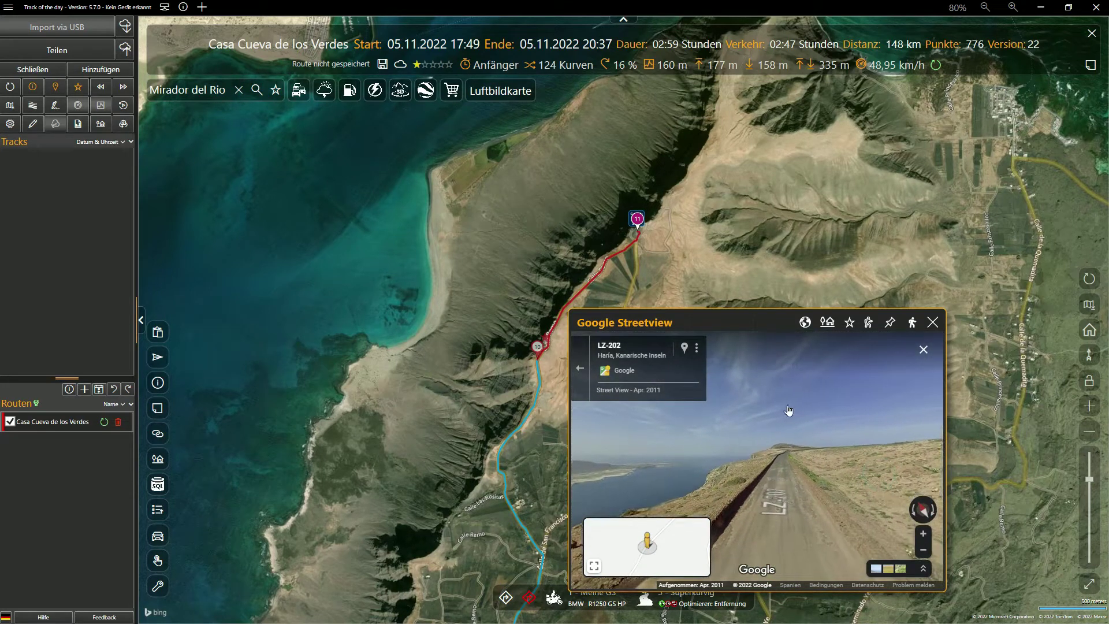
{"action": "left_click", "coordinate": [849, 321]}
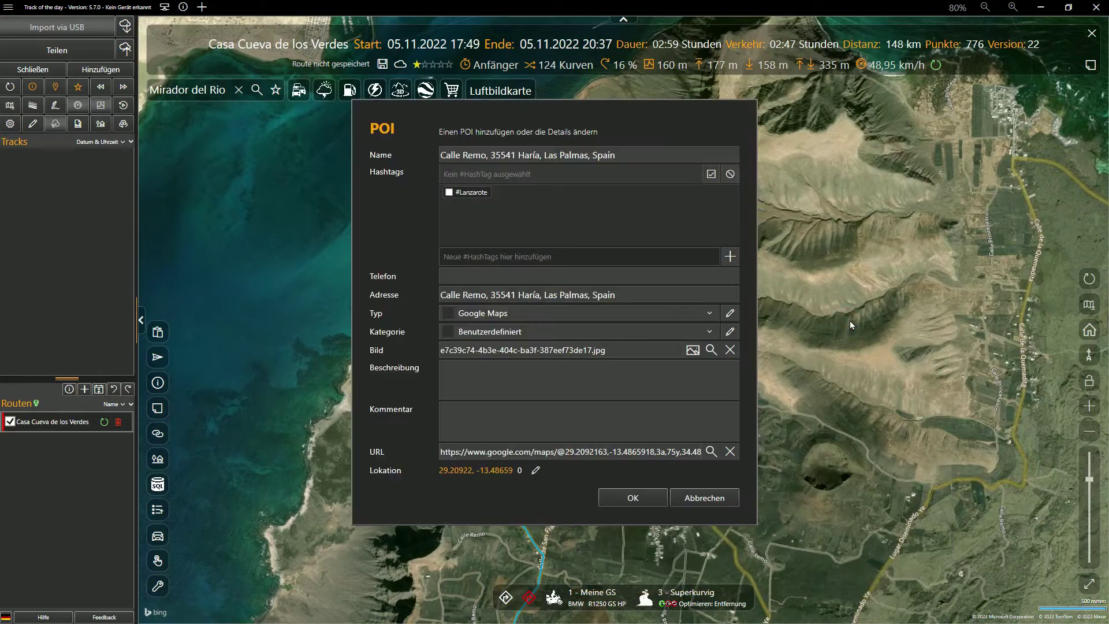
{"action": "left_click", "coordinate": [448, 193]}
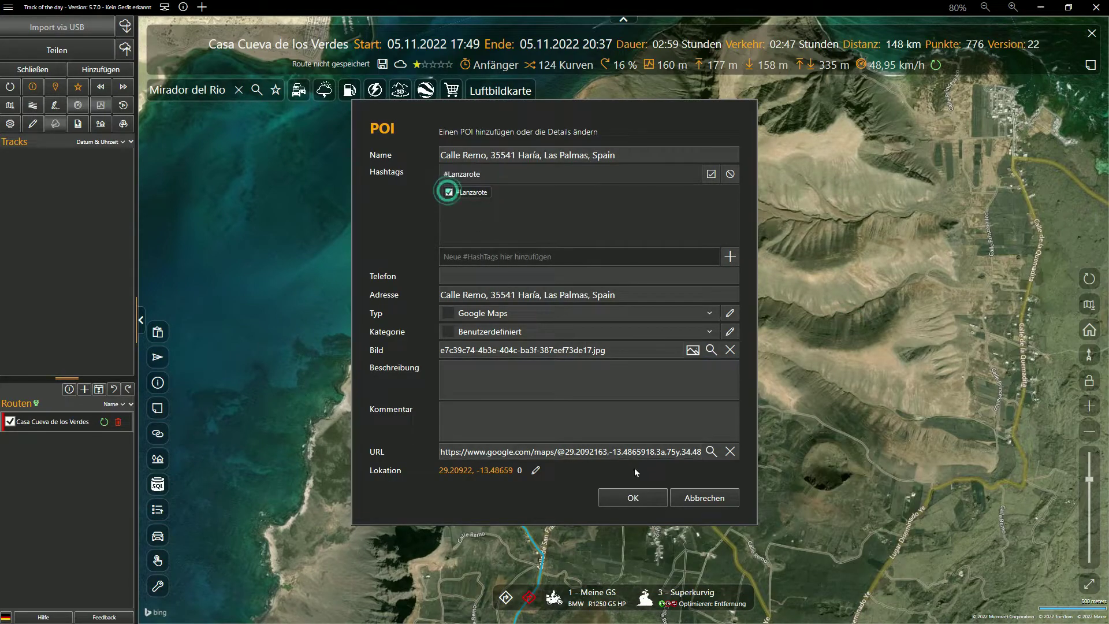
{"action": "left_click", "coordinate": [640, 498]}
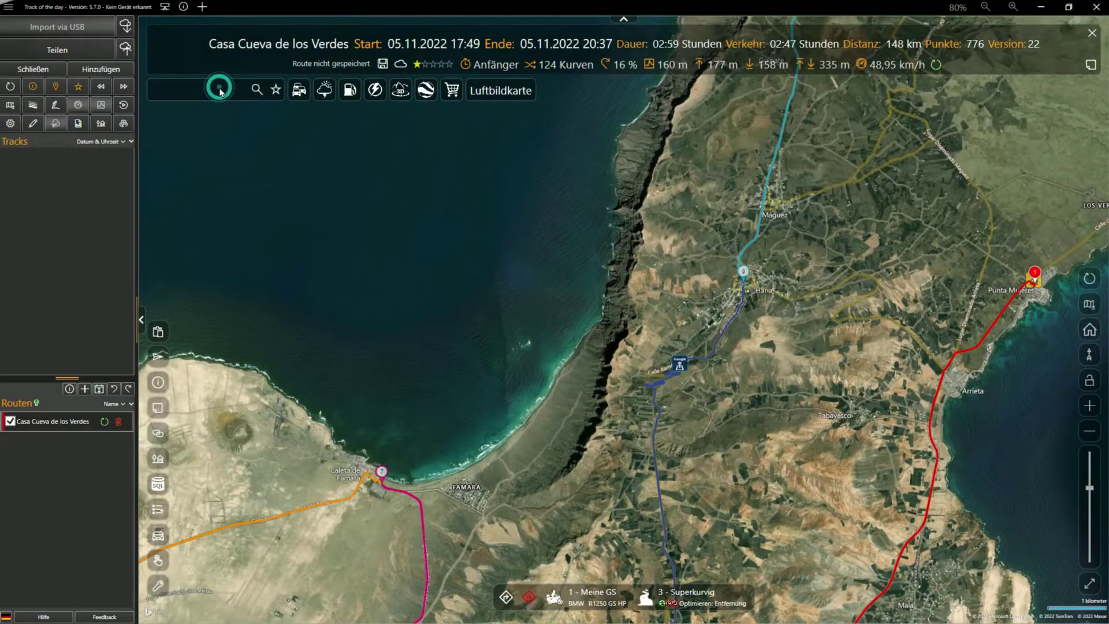
Step: Add Orzola as route stop 12, extending the route to 157 km, and zoom in on it
{"action": "type", "text": "Orzola"}
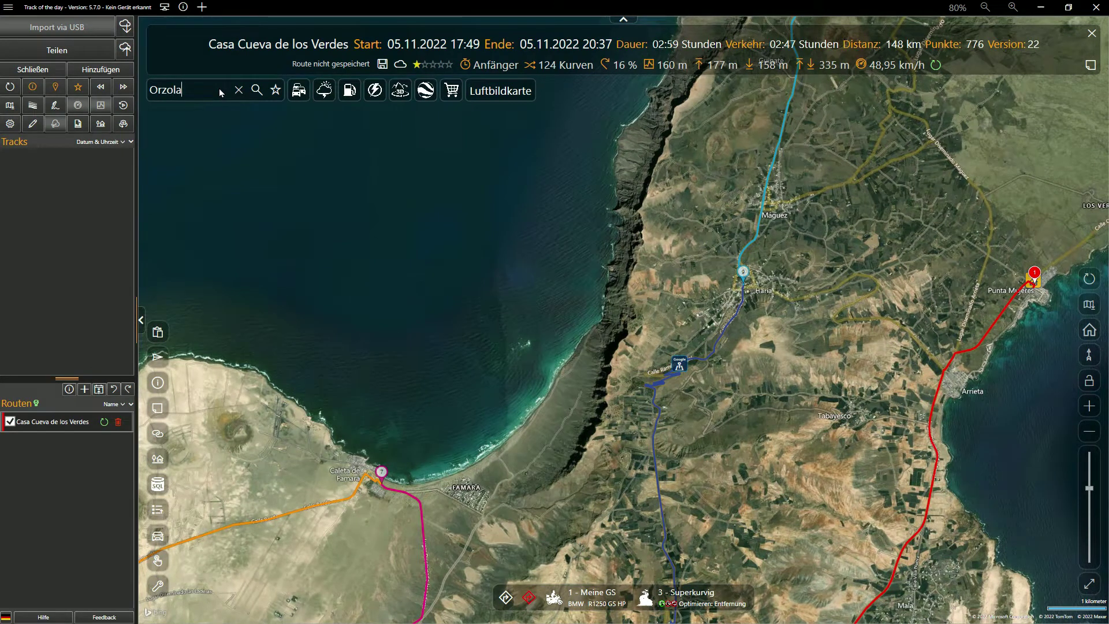
{"action": "key", "text": "Return"}
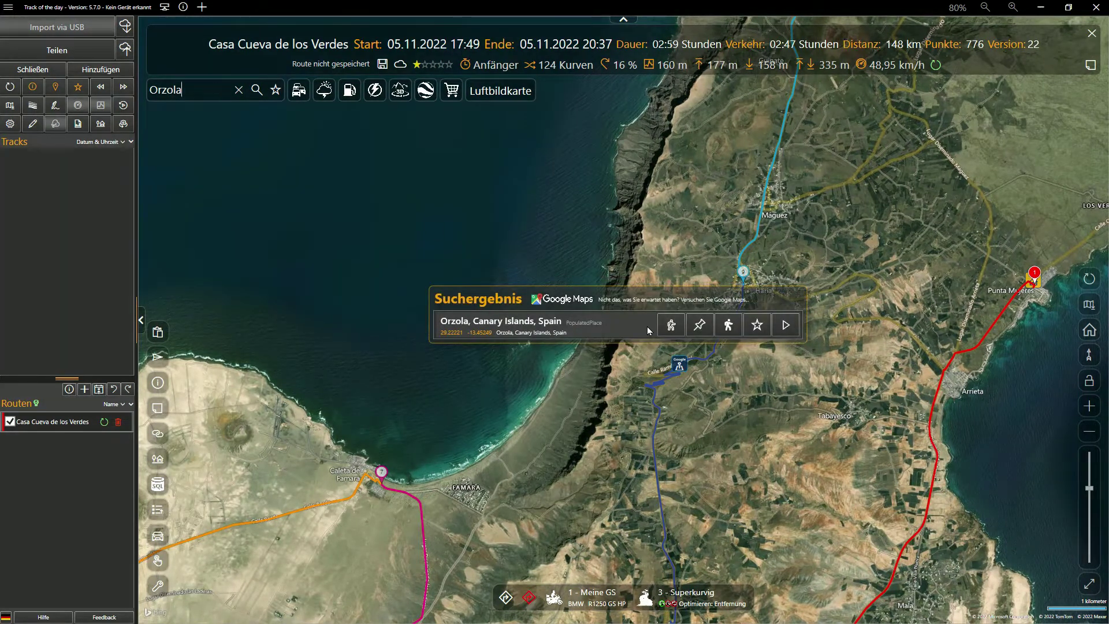
{"action": "left_click", "coordinate": [722, 328]}
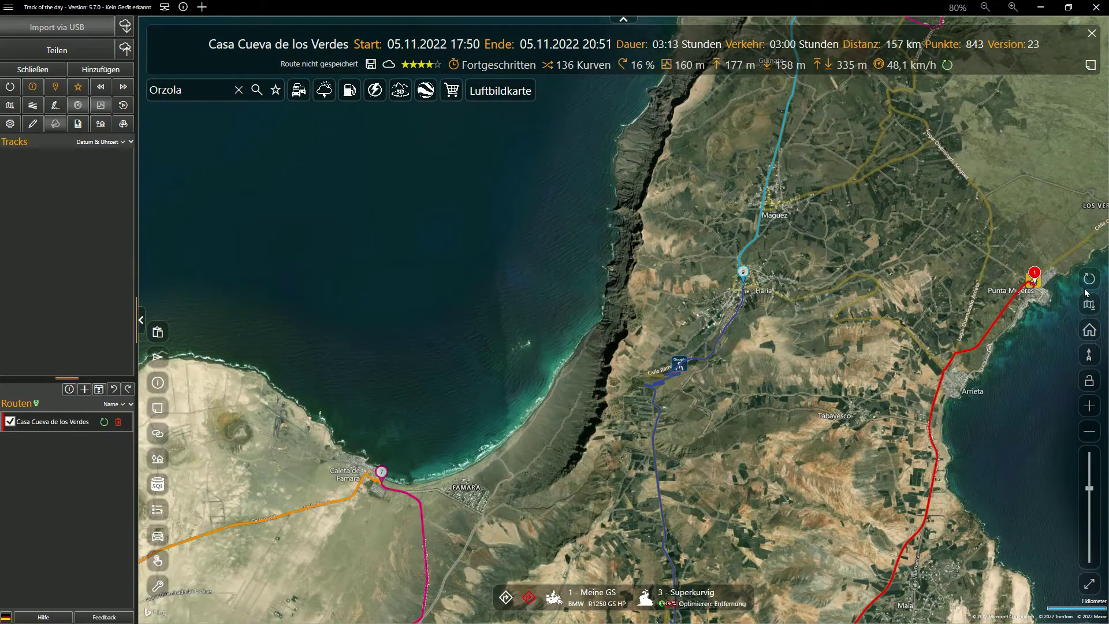
{"action": "left_click", "coordinate": [1090, 281]}
{"action": "scroll", "coordinate": [823, 134], "scroll_direction": "up", "scroll_amount": 5}
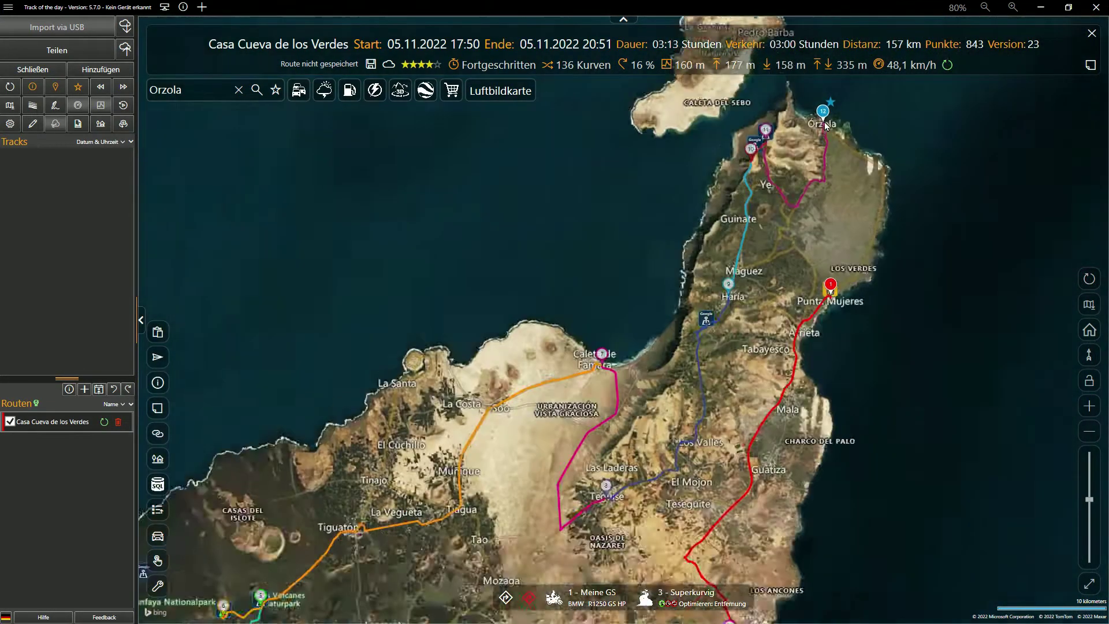
{"action": "scroll", "coordinate": [696, 248], "scroll_direction": "up", "scroll_amount": 2}
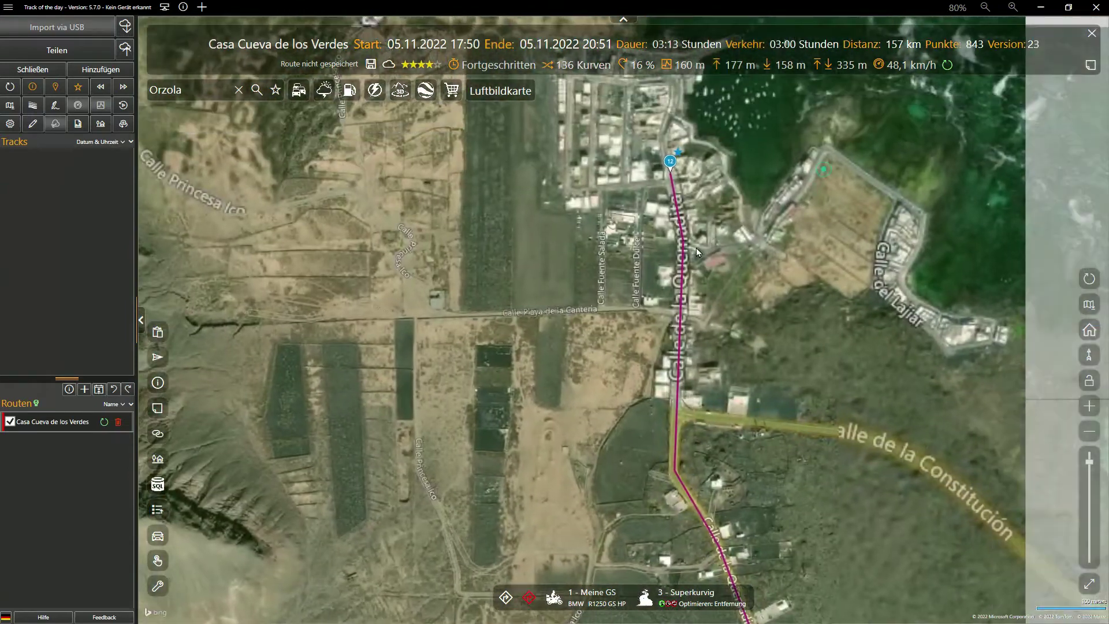
Step: Search Google Maps around Orzola for 'Restaurant el Roqu'
{"action": "right_click", "coordinate": [612, 312]}
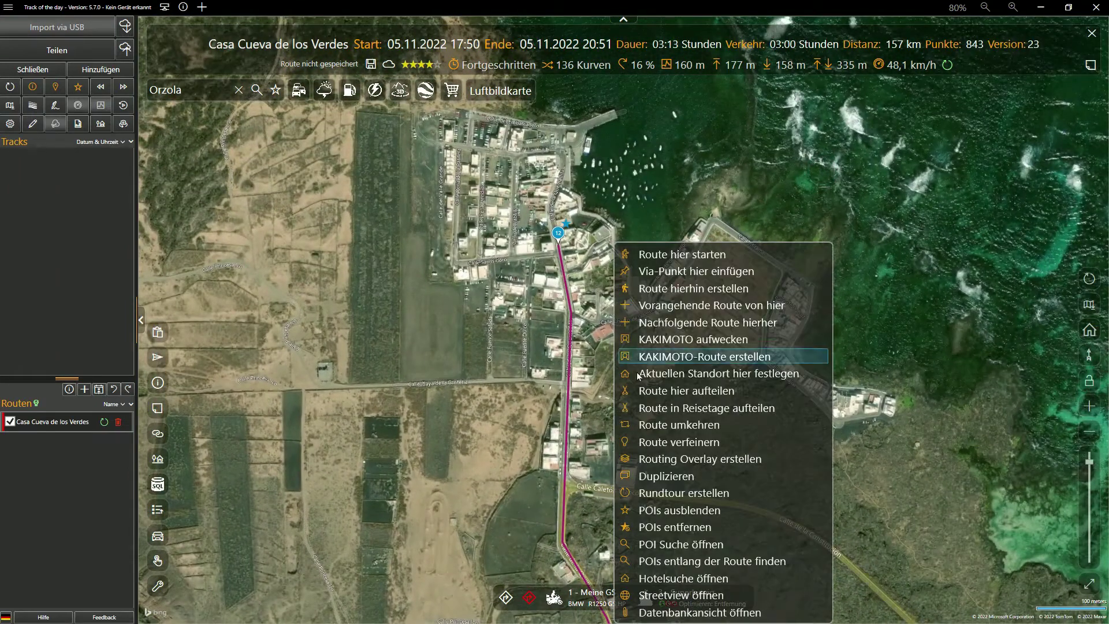
{"action": "left_click", "coordinate": [676, 546]}
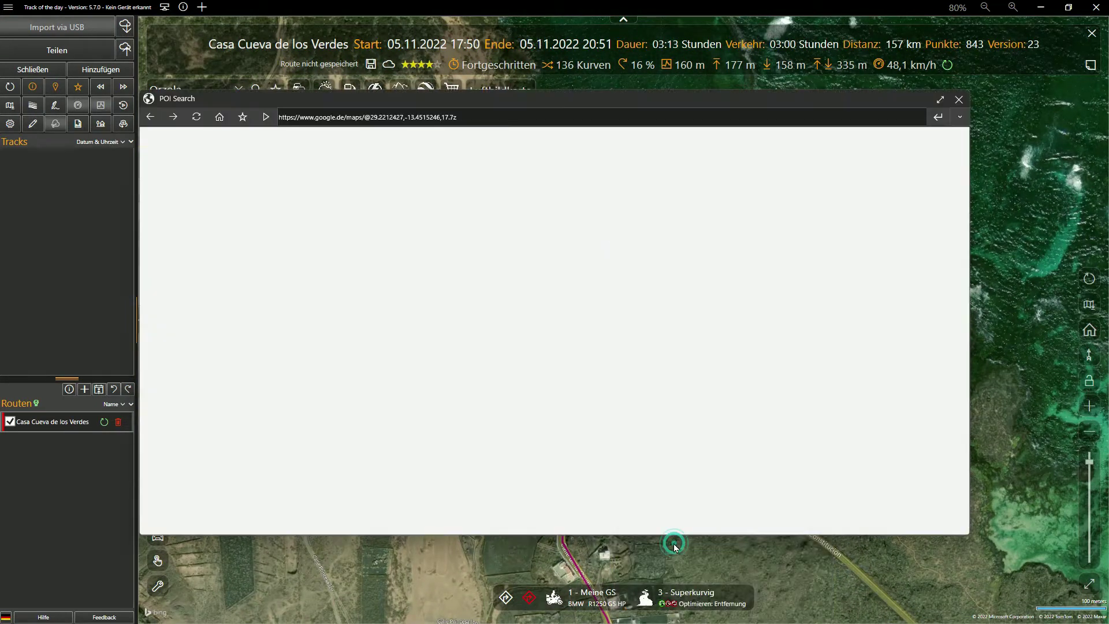
{"action": "left_click", "coordinate": [265, 145]}
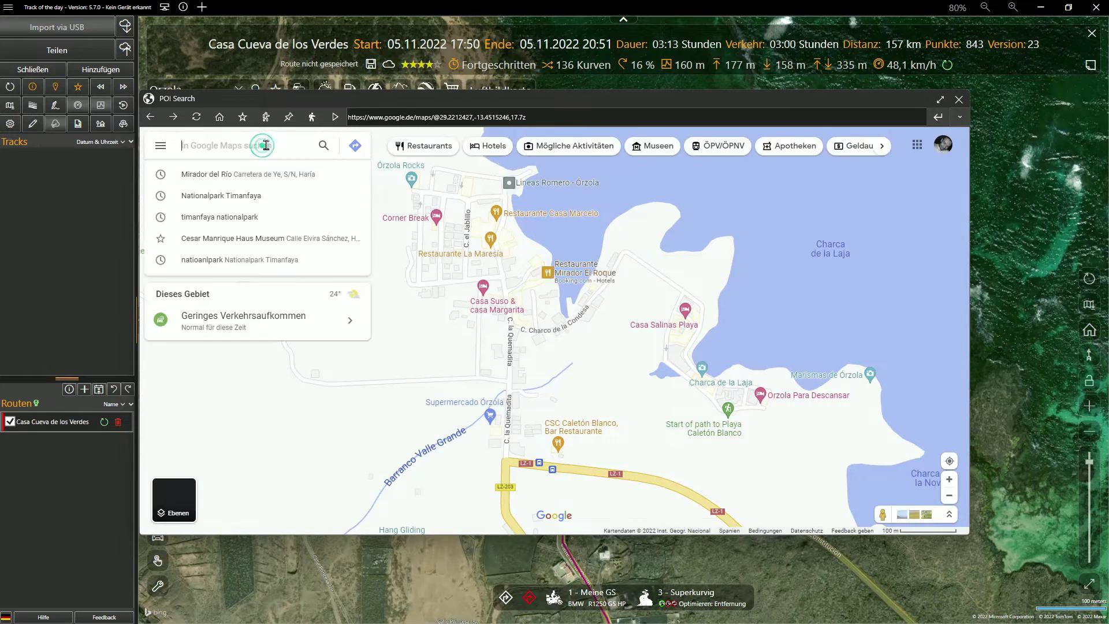
{"action": "type", "text": "Restau"}
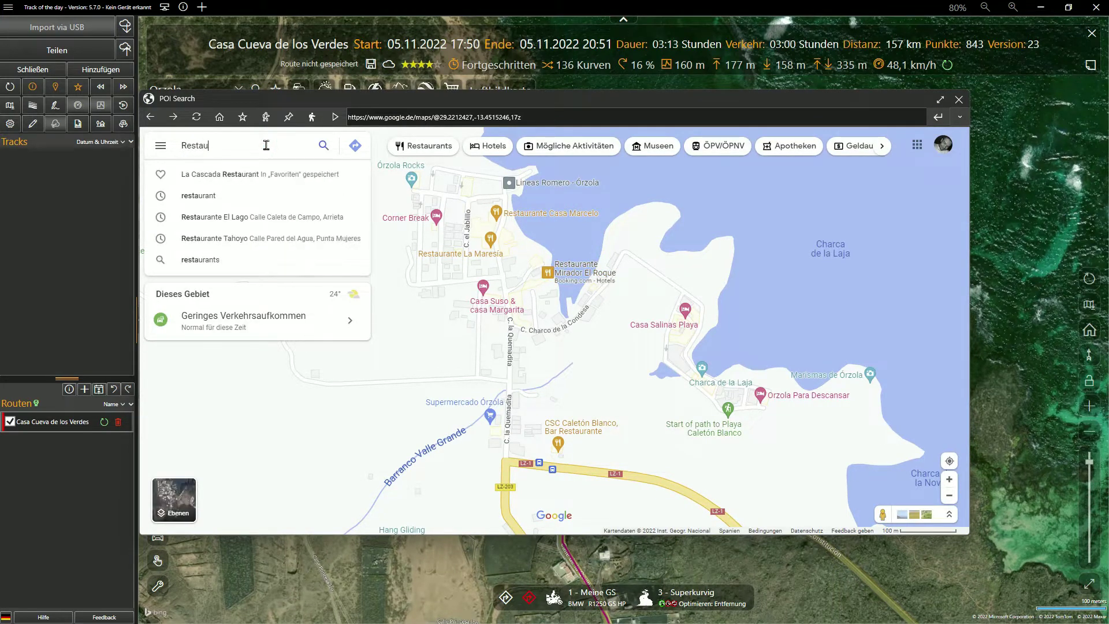
{"action": "type", "text": "rant el R"}
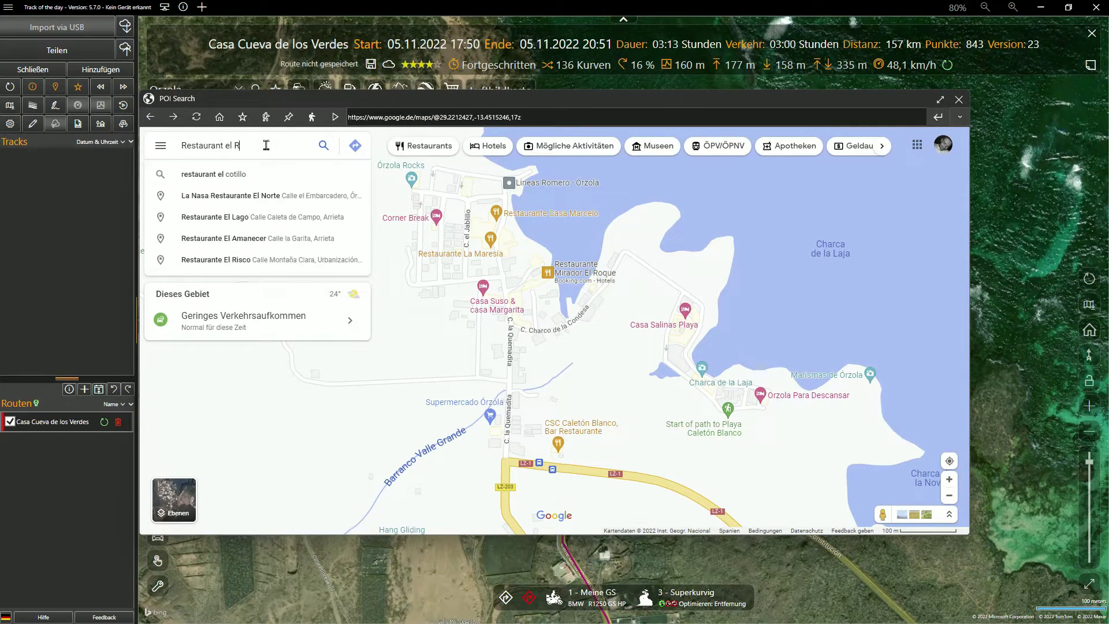
{"action": "type", "text": "oque"}
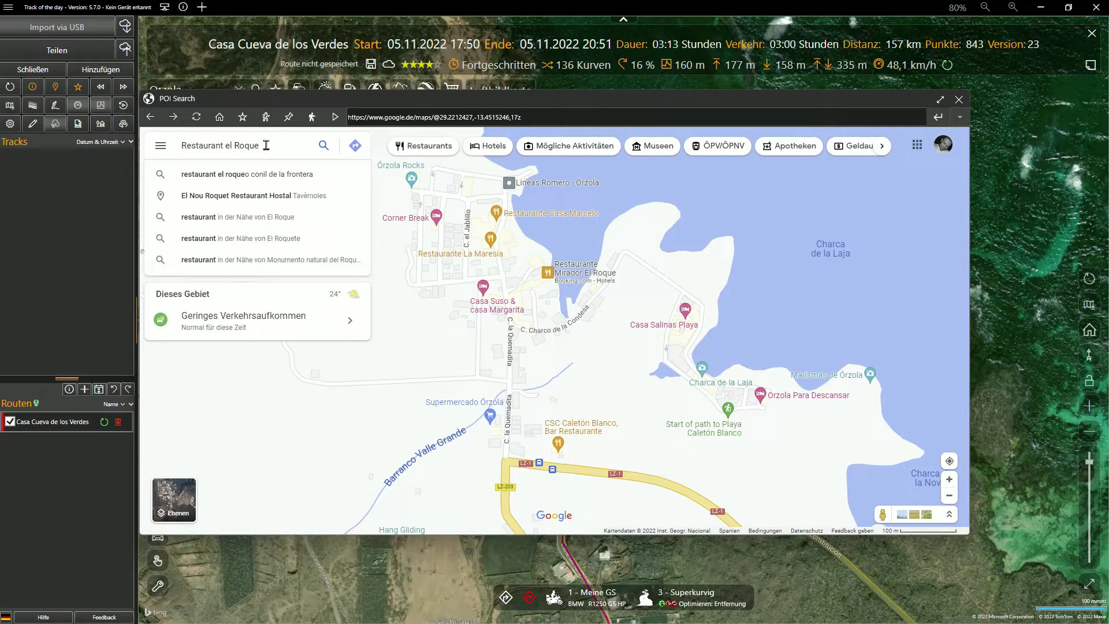
{"action": "key", "text": "Return"}
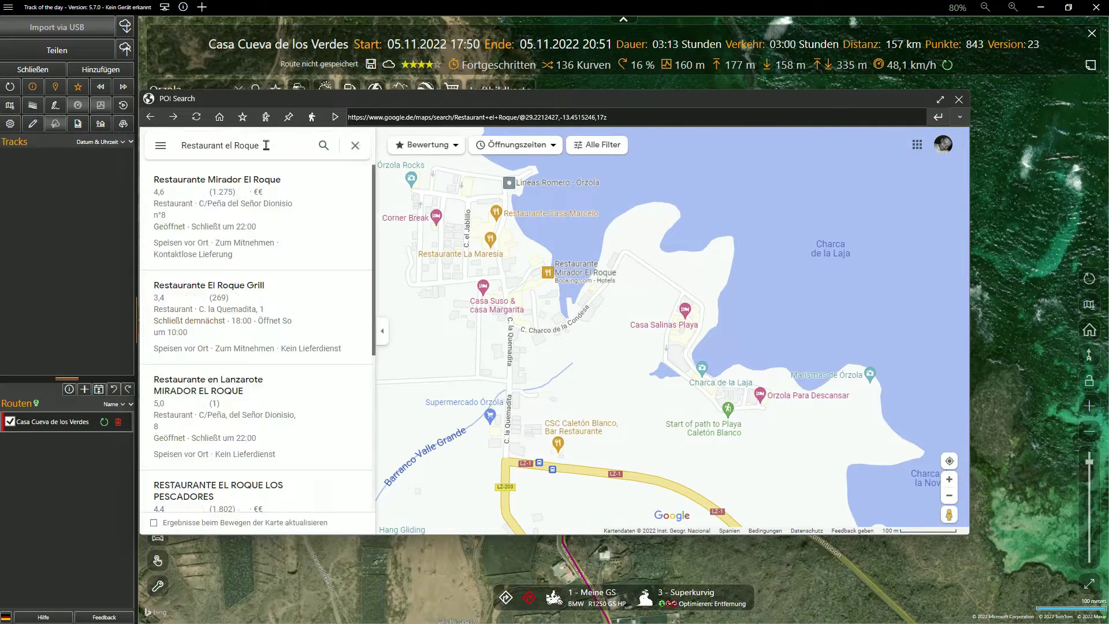
Step: Open Restaurante Mirador El Roque's details and browse its coast and fish plate photos
{"action": "left_click", "coordinate": [566, 269]}
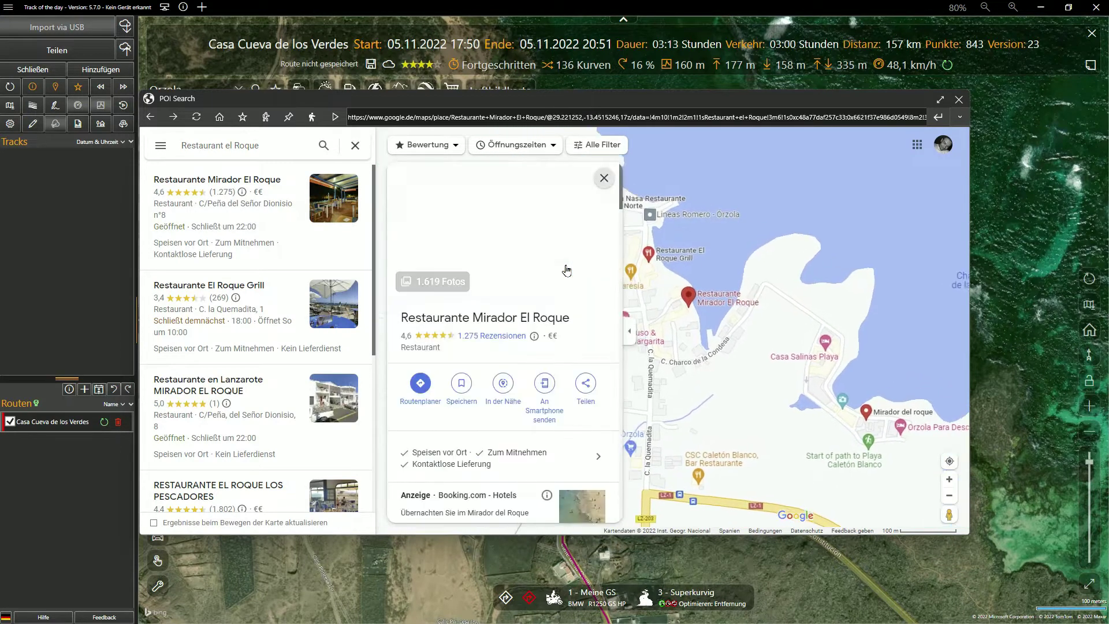
{"action": "left_click", "coordinate": [535, 231]}
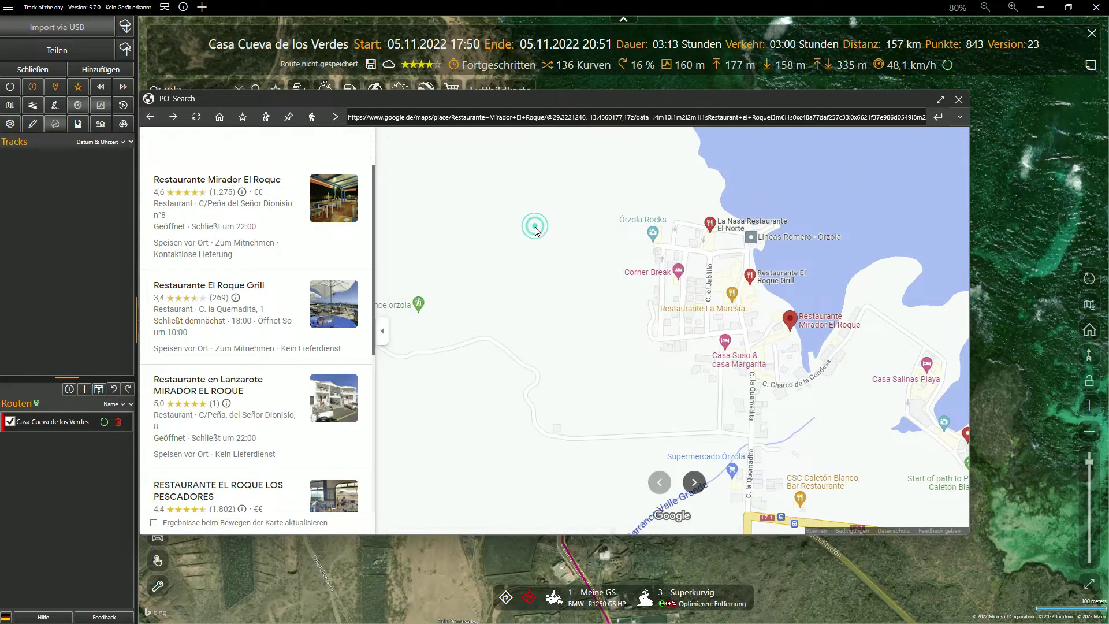
{"action": "scroll", "coordinate": [296, 394], "scroll_direction": "down", "scroll_amount": 6}
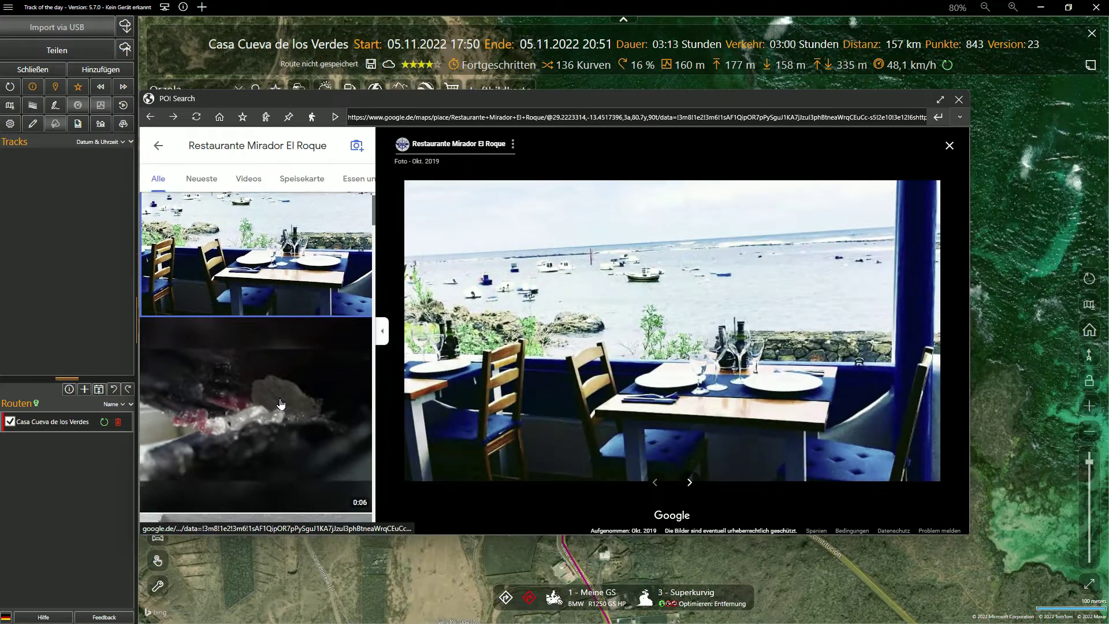
{"action": "scroll", "coordinate": [280, 403], "scroll_direction": "down", "scroll_amount": 6}
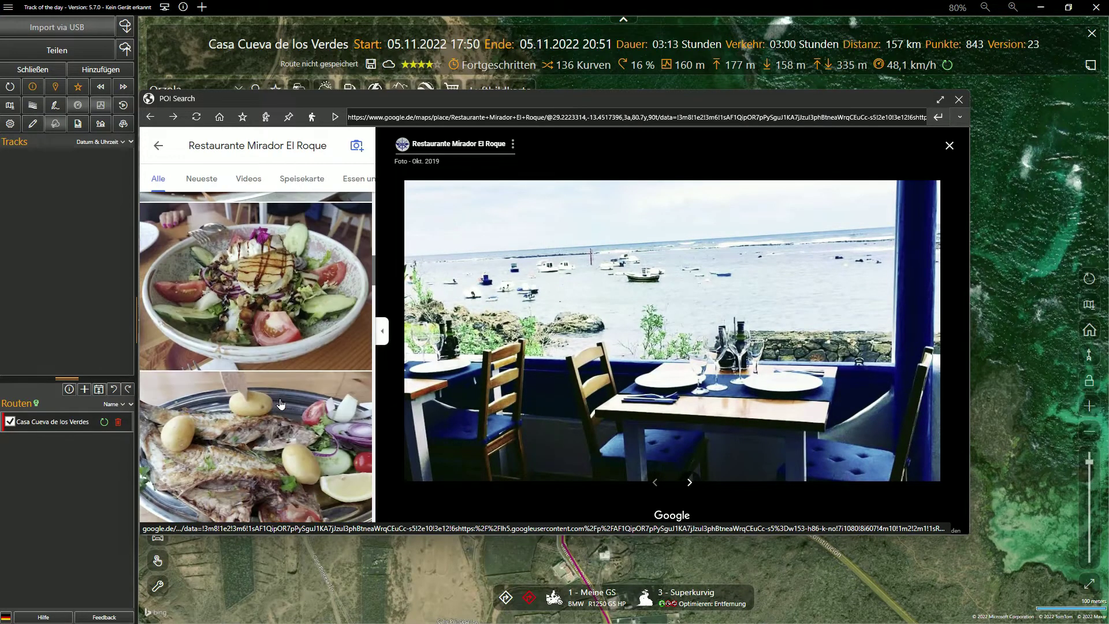
{"action": "left_click", "coordinate": [267, 267]}
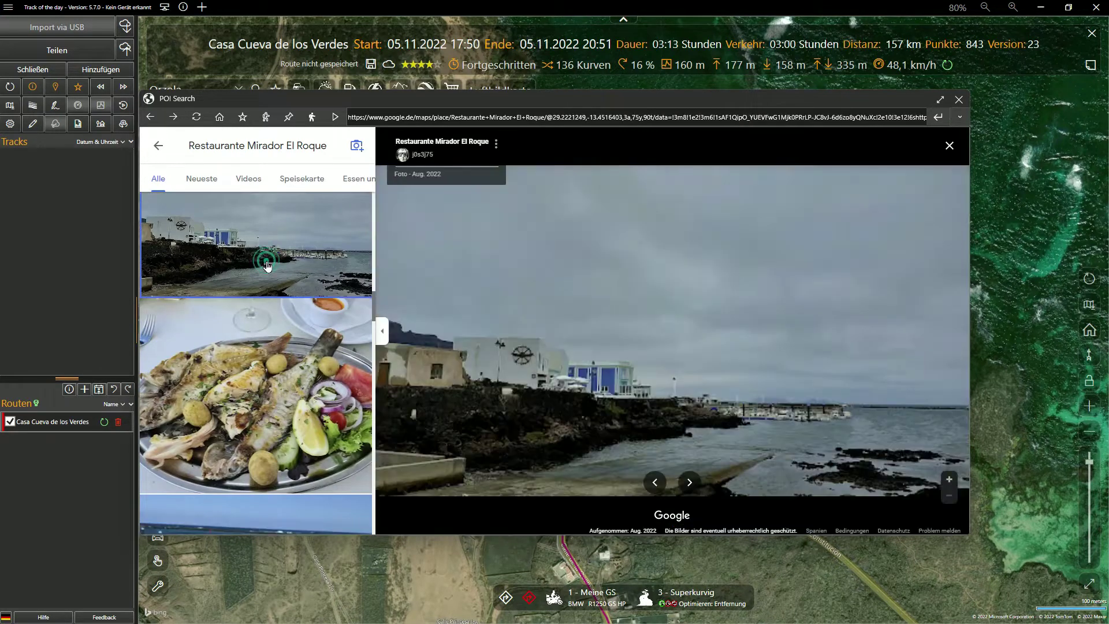
{"action": "left_click", "coordinate": [275, 421]}
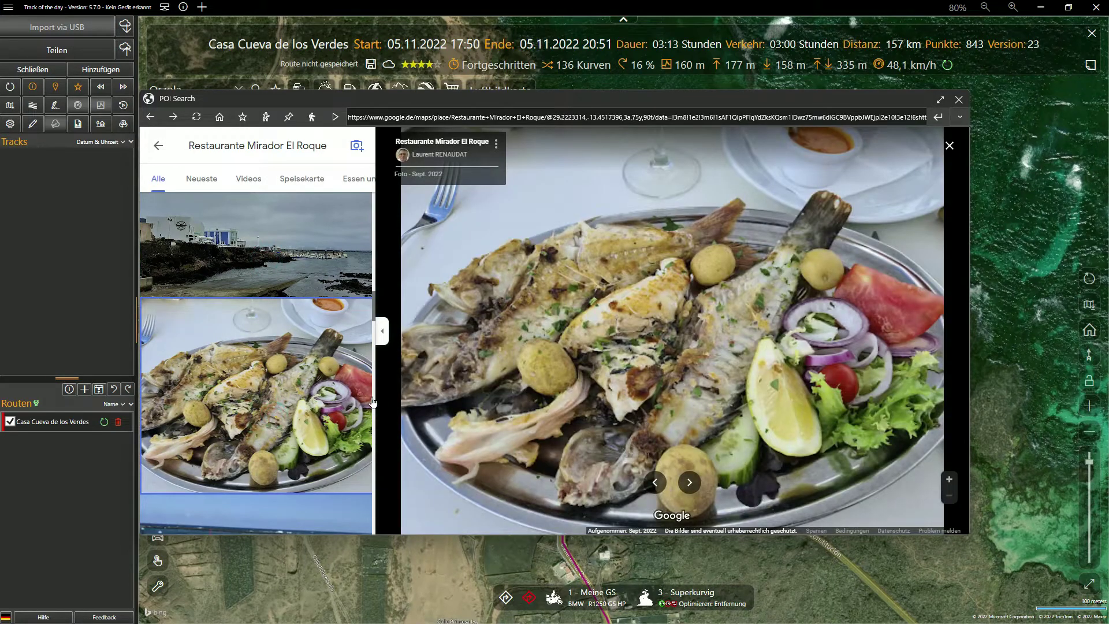
{"action": "left_click", "coordinate": [381, 331]}
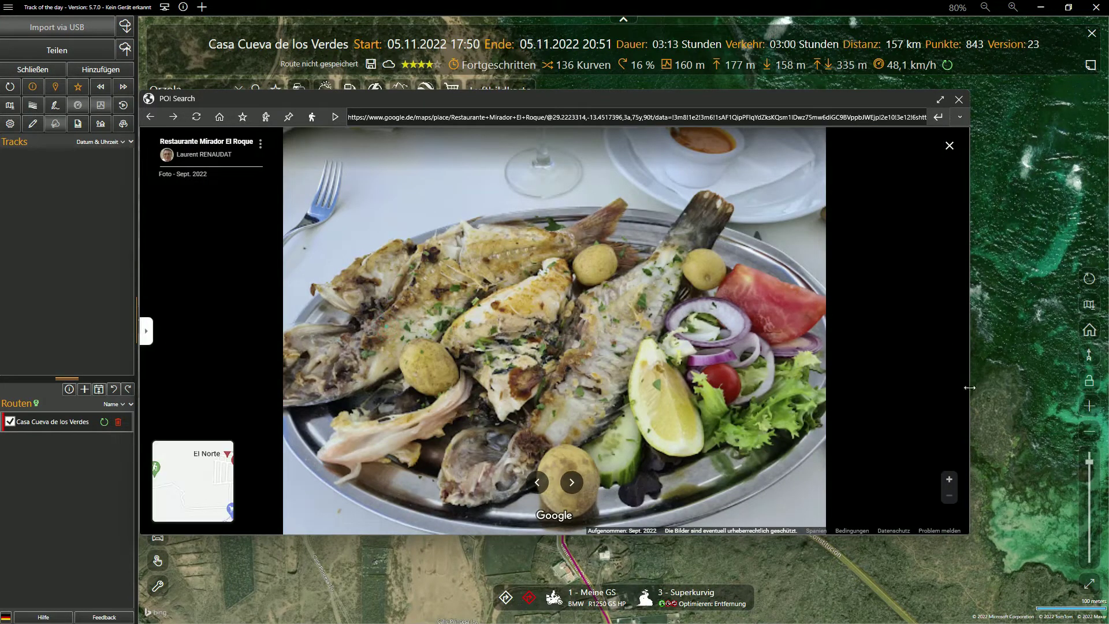
{"action": "left_click_drag", "start_coordinate": [969, 388], "coordinate": [680, 415]}
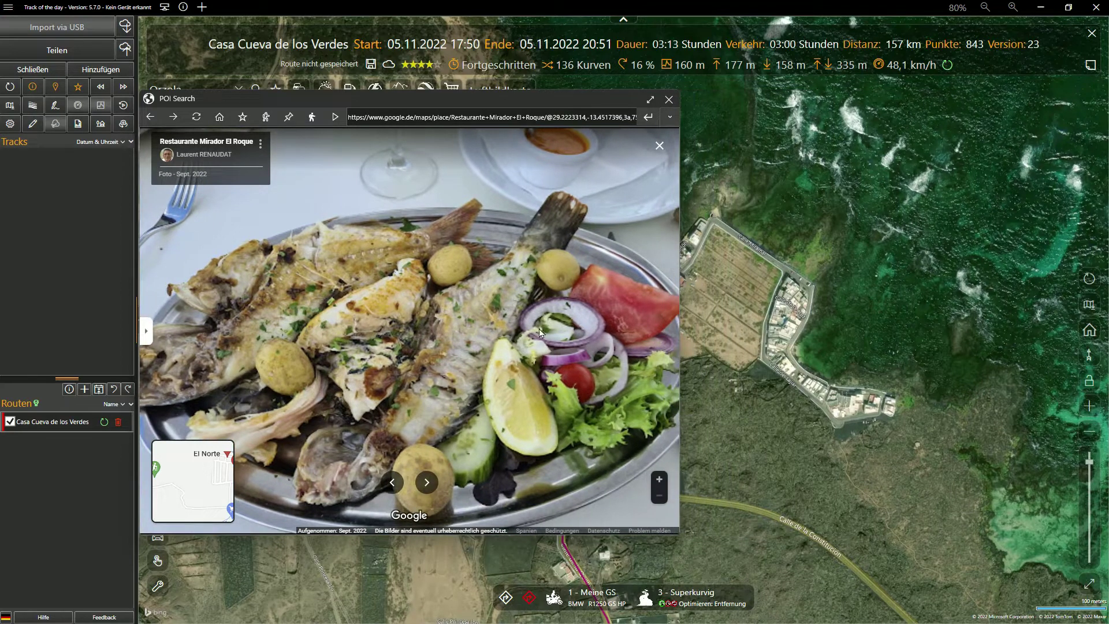
Step: Save the restaurant as a #Lanzarote POI and close the POI search window
{"action": "left_click", "coordinate": [243, 117]}
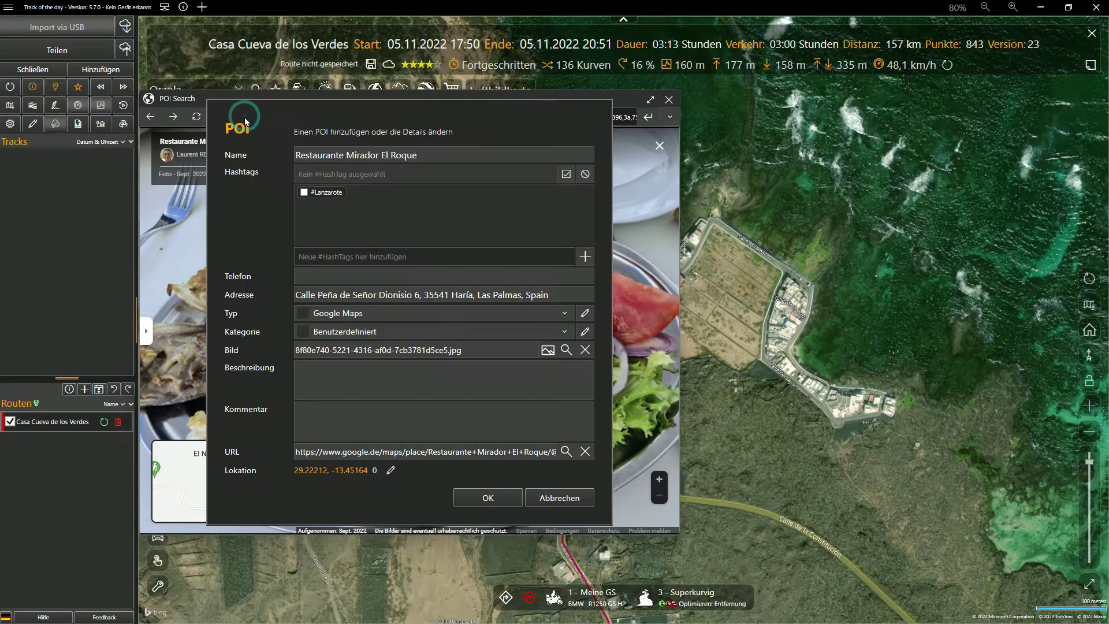
{"action": "left_click", "coordinate": [487, 498]}
{"action": "left_click", "coordinate": [669, 100]}
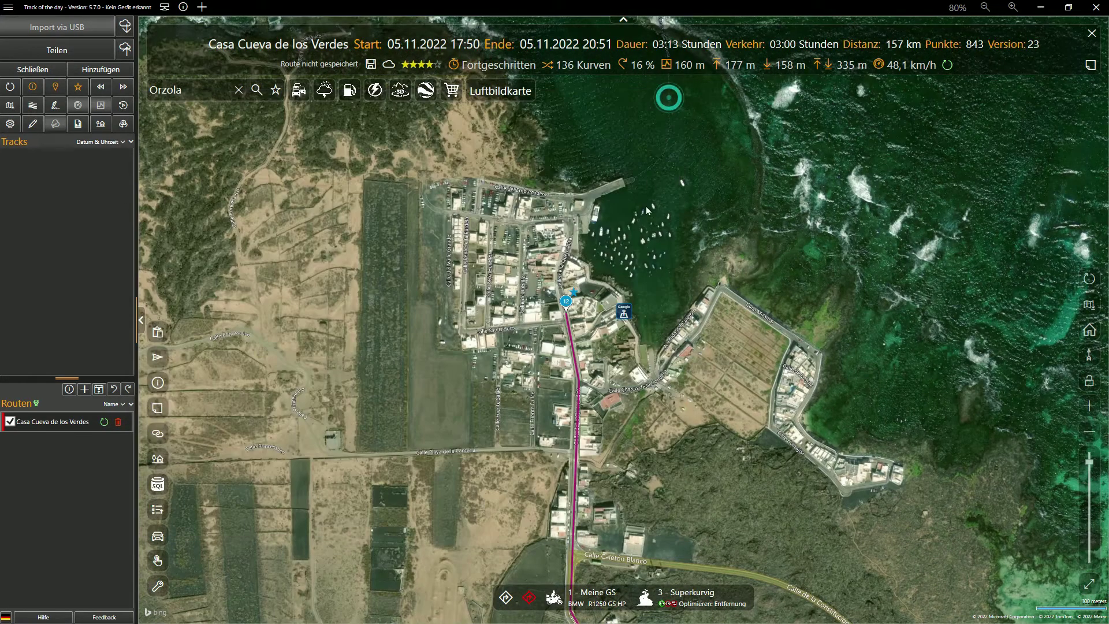
Step: Add Restaurante Mirador El Roque as a route stop, then delete that waypoint 13 again
{"action": "left_click", "coordinate": [624, 315]}
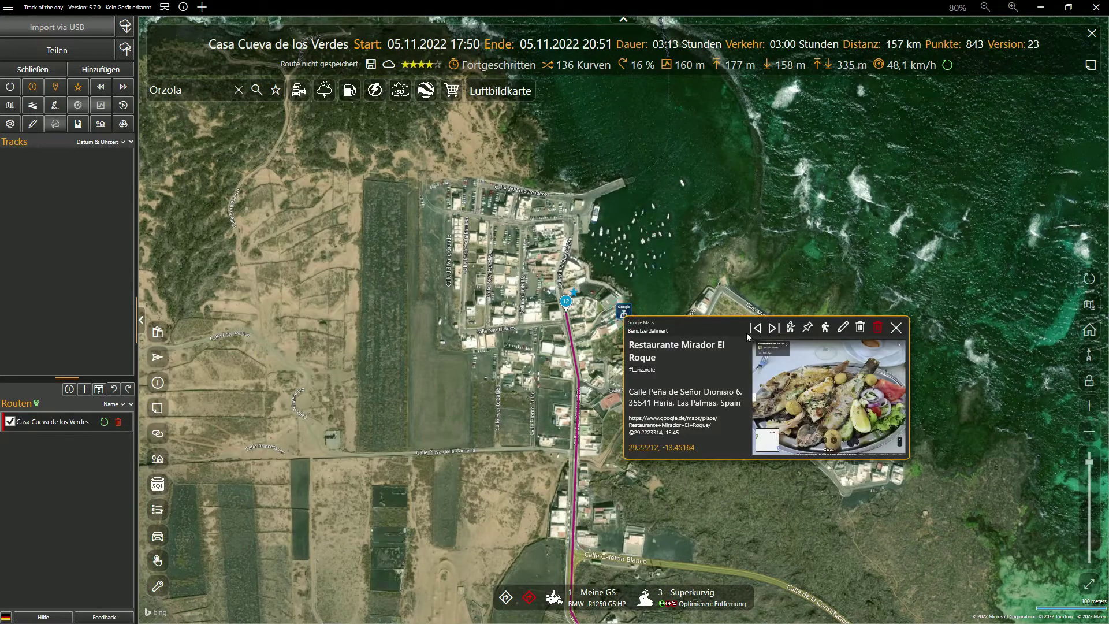
{"action": "left_click", "coordinate": [826, 328]}
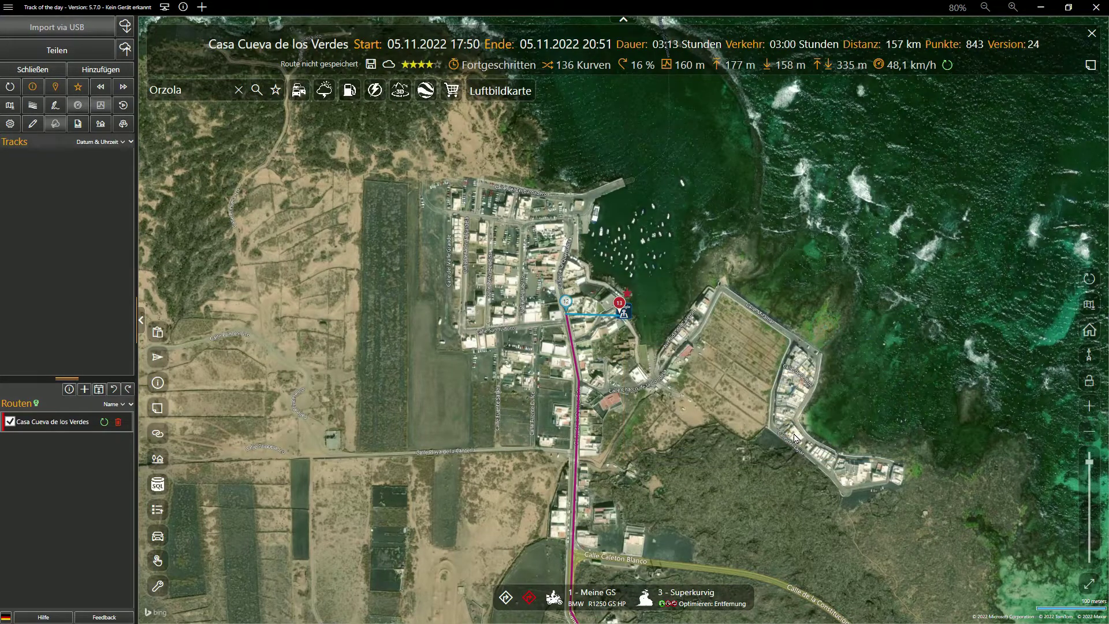
{"action": "left_click", "coordinate": [565, 302]}
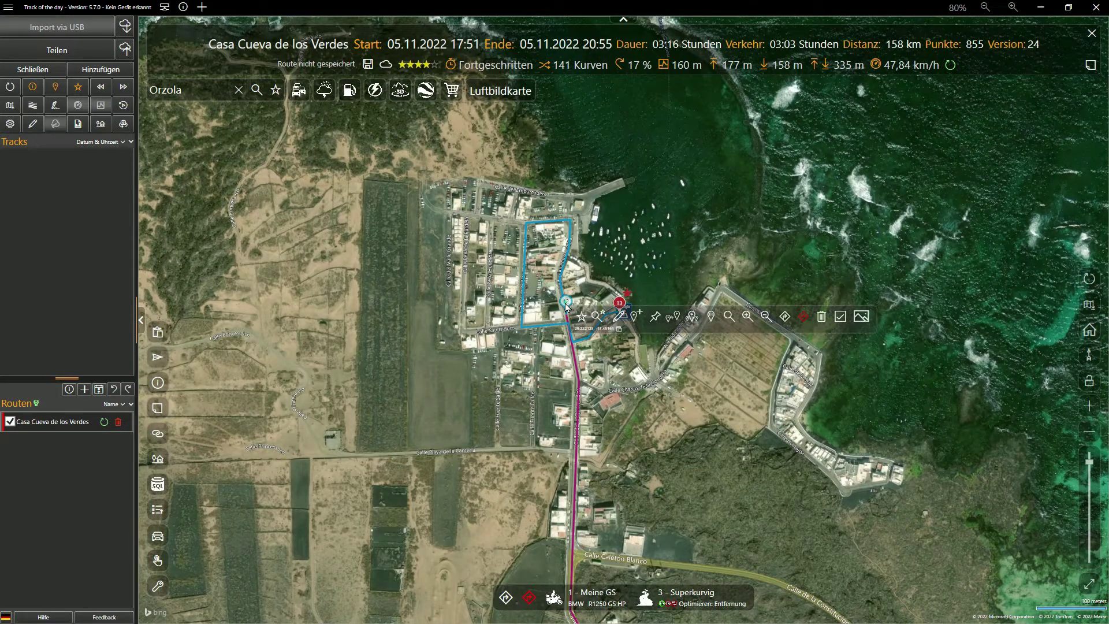
{"action": "left_click", "coordinate": [822, 316]}
{"action": "scroll", "coordinate": [751, 446], "scroll_direction": "down", "scroll_amount": 3}
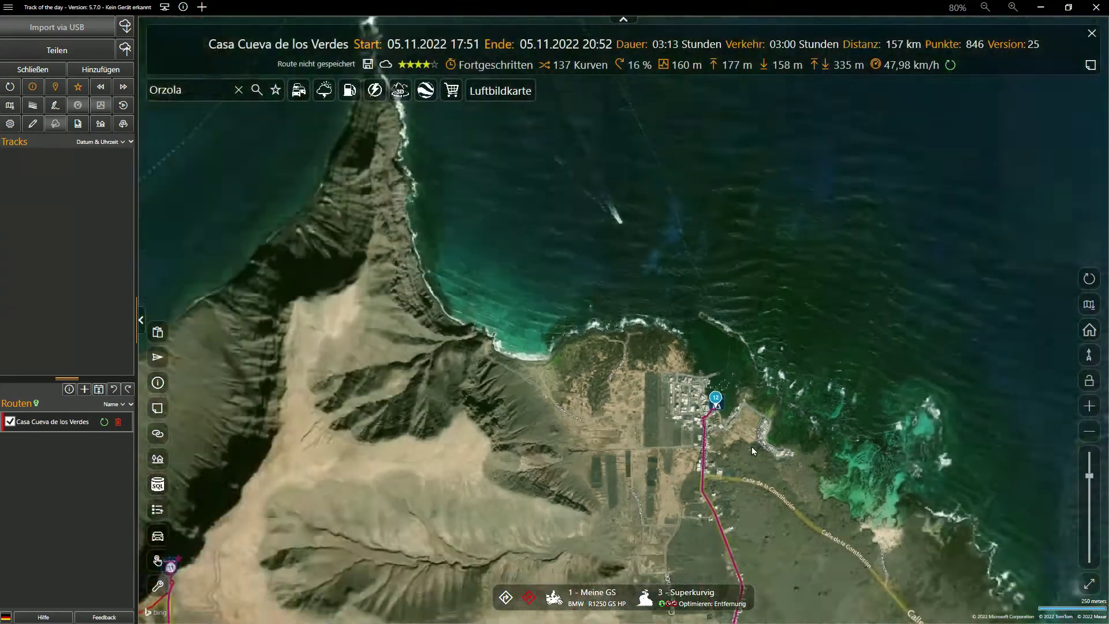
Step: Make the route finish back at Casa Cueva de los Verdes in Punta Mujeres
{"action": "scroll", "coordinate": [751, 446], "scroll_direction": "down", "scroll_amount": 1}
{"action": "left_click_drag", "start_coordinate": [799, 480], "coordinate": [640, 325]}
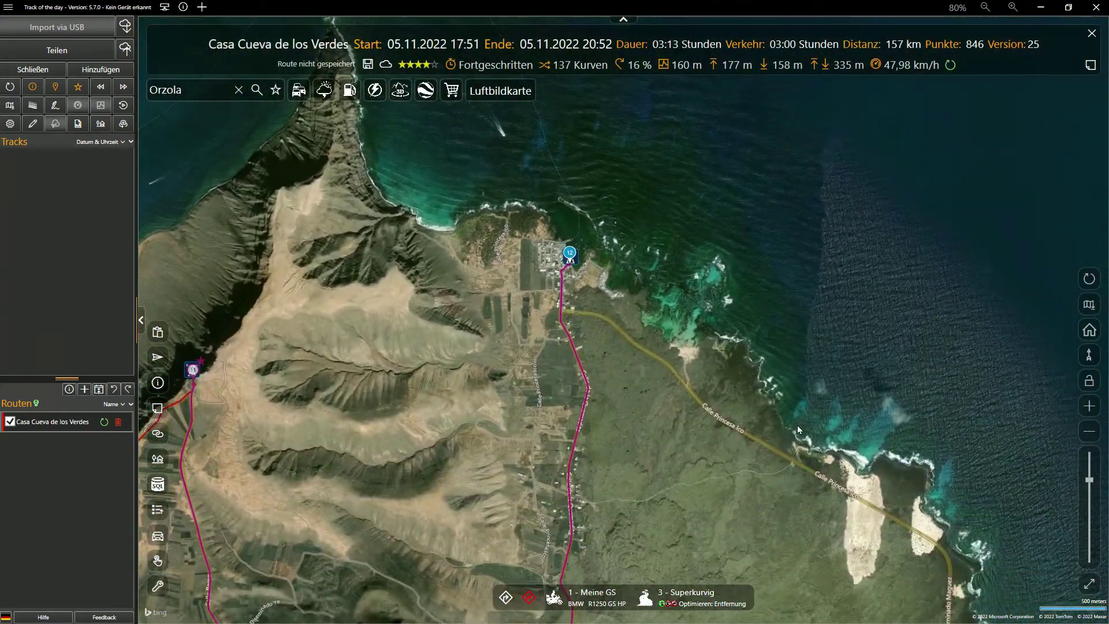
{"action": "scroll", "coordinate": [798, 426], "scroll_direction": "down", "scroll_amount": 3}
{"action": "left_click_drag", "start_coordinate": [830, 470], "coordinate": [639, 211]}
{"action": "left_click_drag", "start_coordinate": [700, 468], "coordinate": [709, 379]}
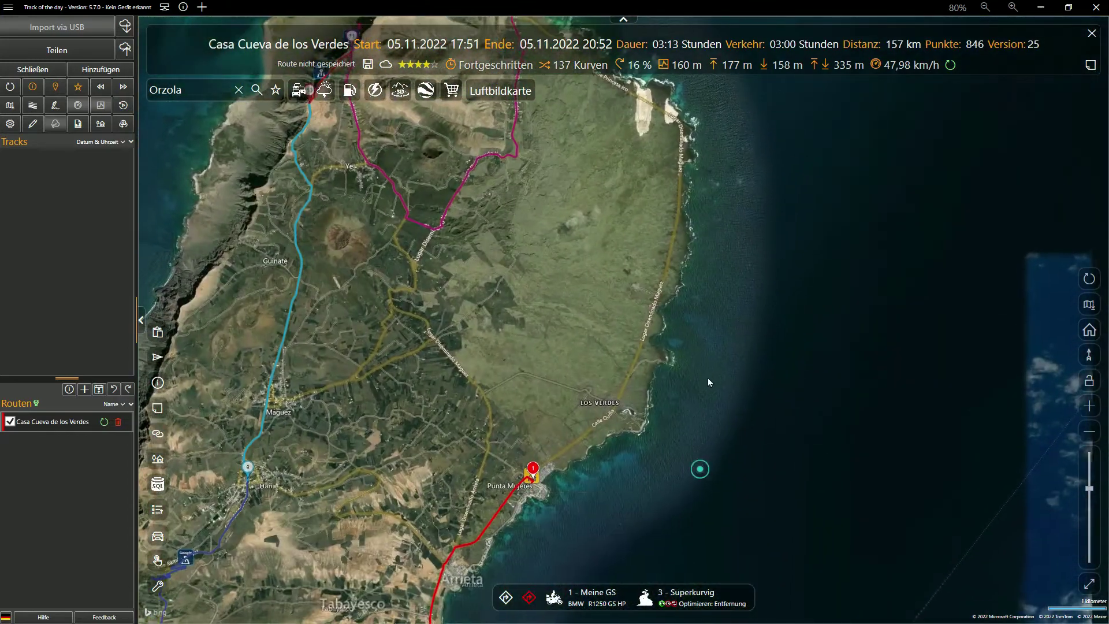
{"action": "scroll", "coordinate": [529, 491], "scroll_direction": "up", "scroll_amount": 4}
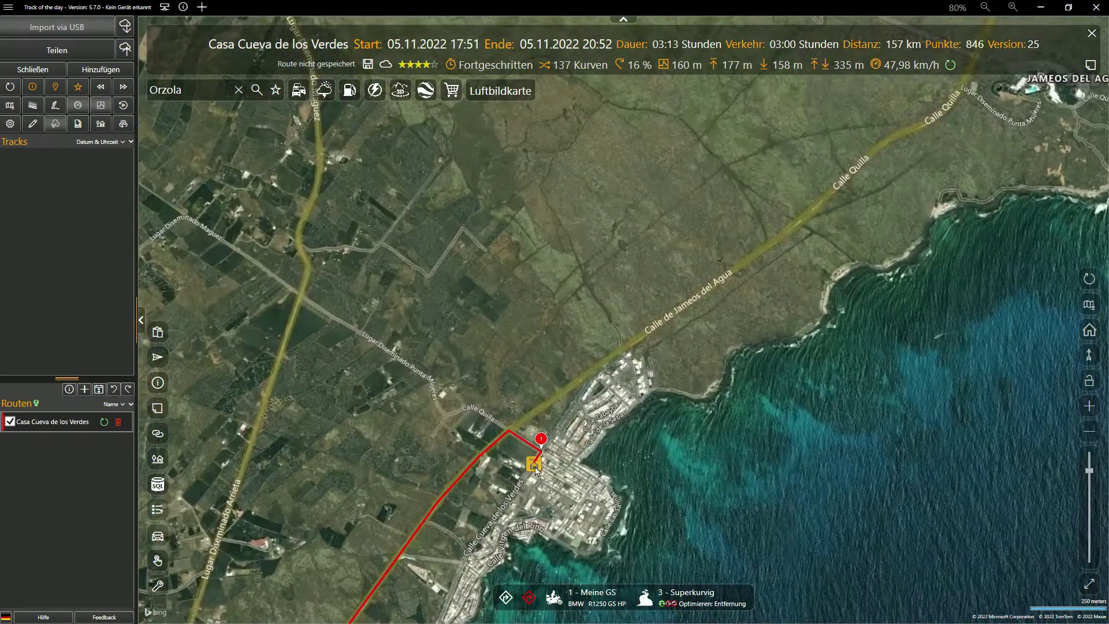
{"action": "left_click", "coordinate": [535, 467]}
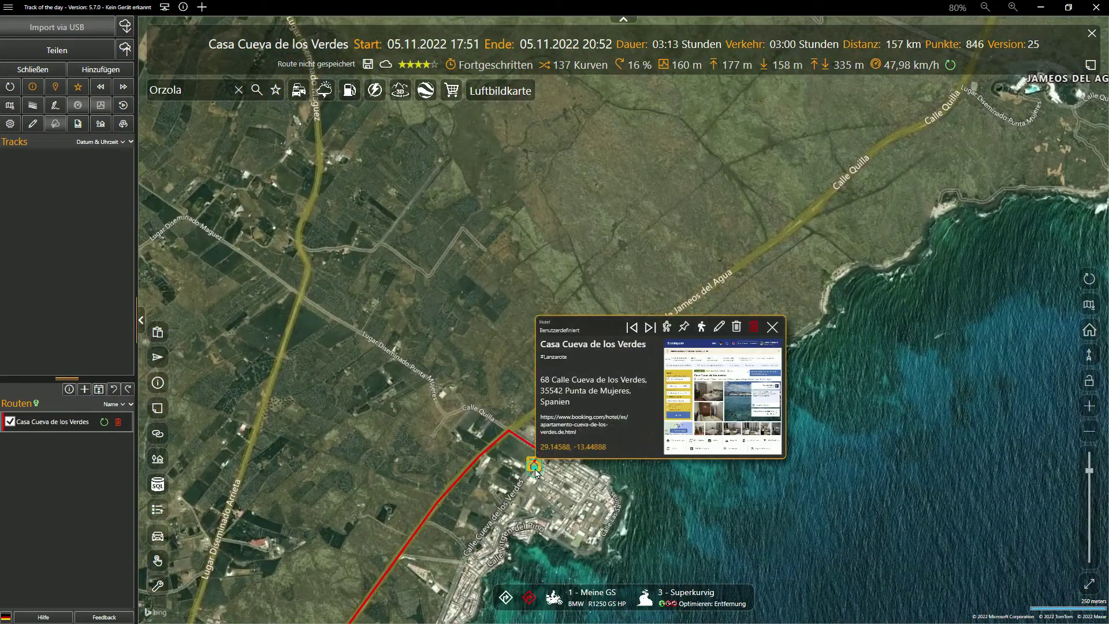
{"action": "left_click", "coordinate": [702, 328]}
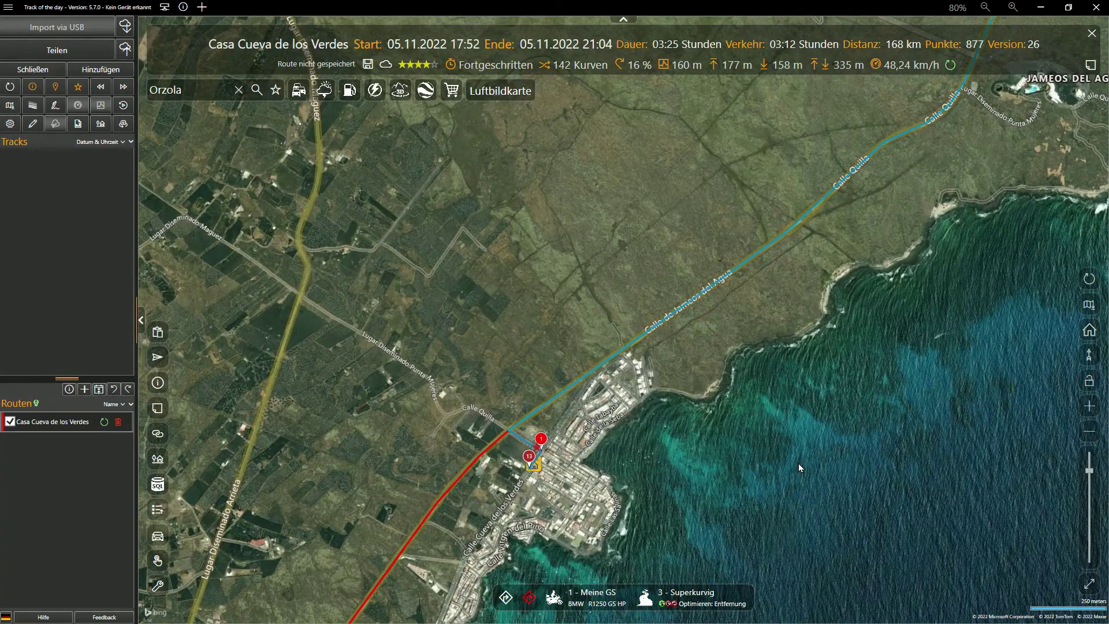
Step: Fit the whole 168 km route in view on the Straßenkarte road map
{"action": "scroll", "coordinate": [799, 465], "scroll_direction": "down", "scroll_amount": 2}
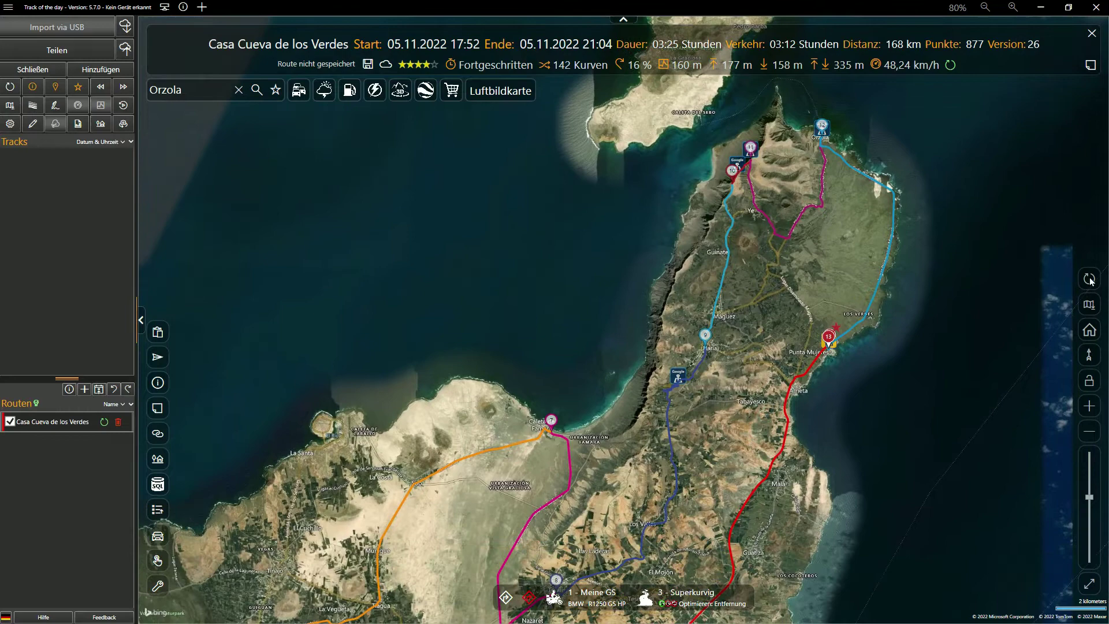
{"action": "left_click", "coordinate": [1089, 279]}
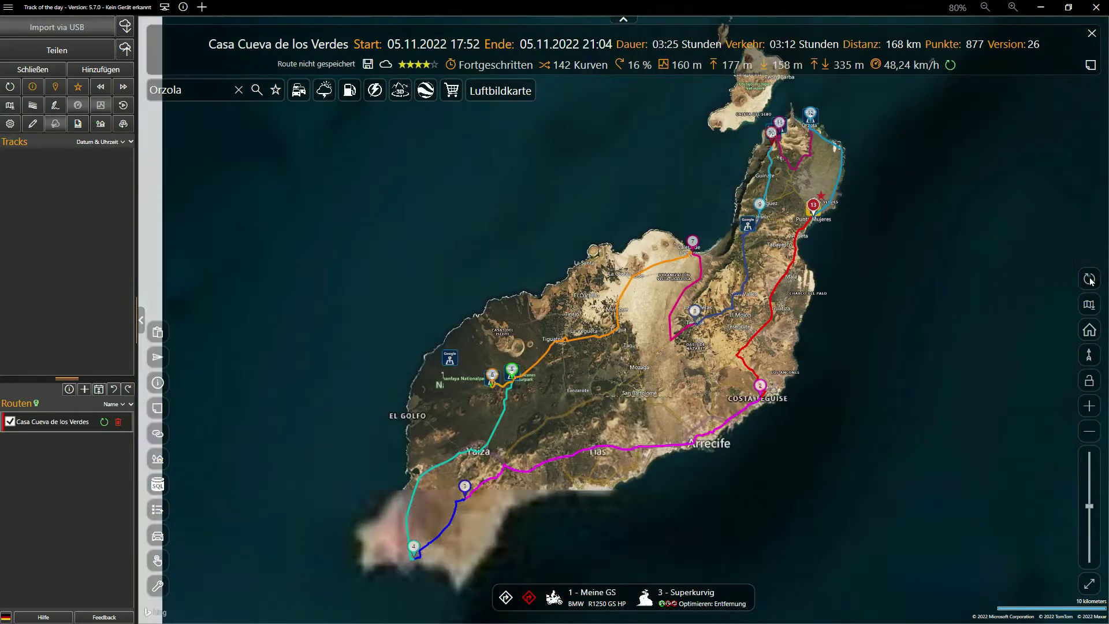
{"action": "left_click", "coordinate": [1089, 306]}
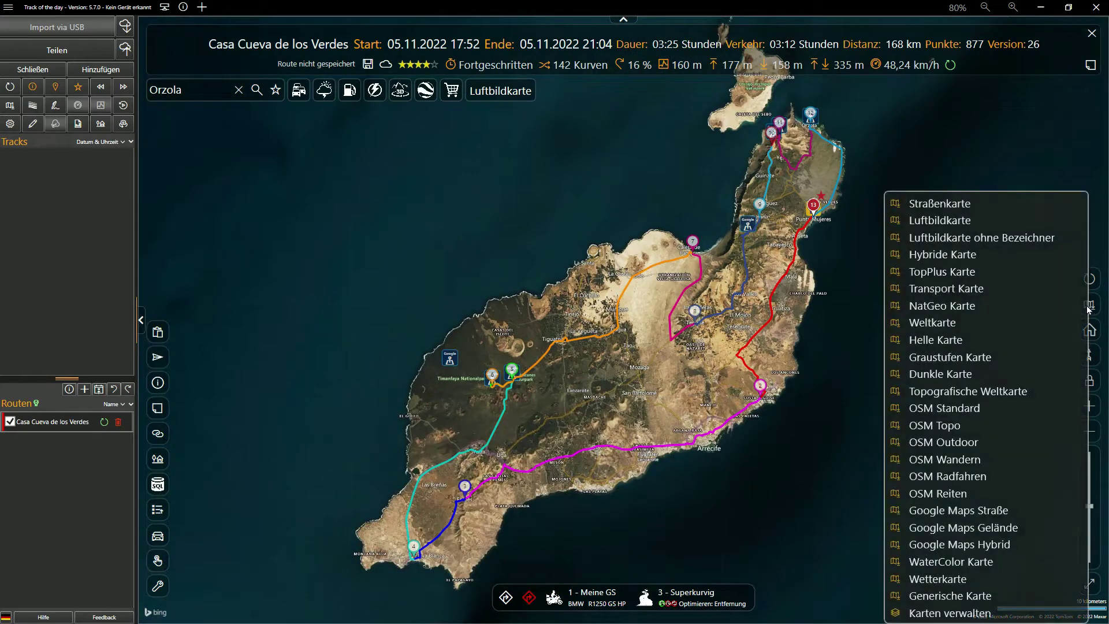
{"action": "left_click", "coordinate": [958, 205]}
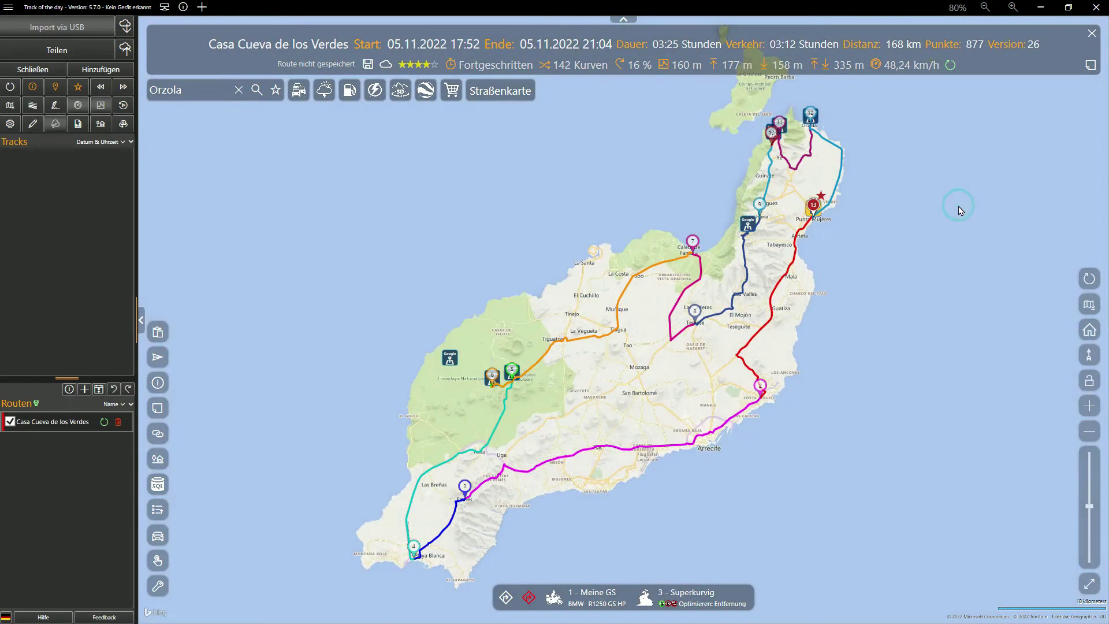
Step: Recalculate elevation in Routenanalyse (559 m peak, 1683 m climbing), then close the panel
{"action": "left_click", "coordinate": [78, 123]}
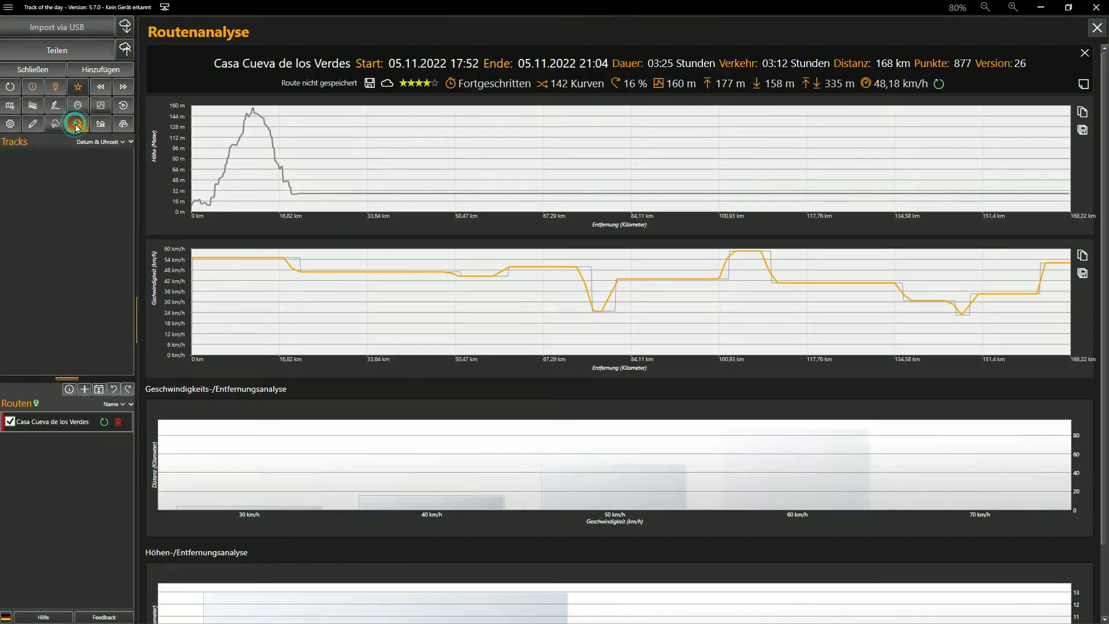
{"action": "left_click", "coordinate": [938, 84]}
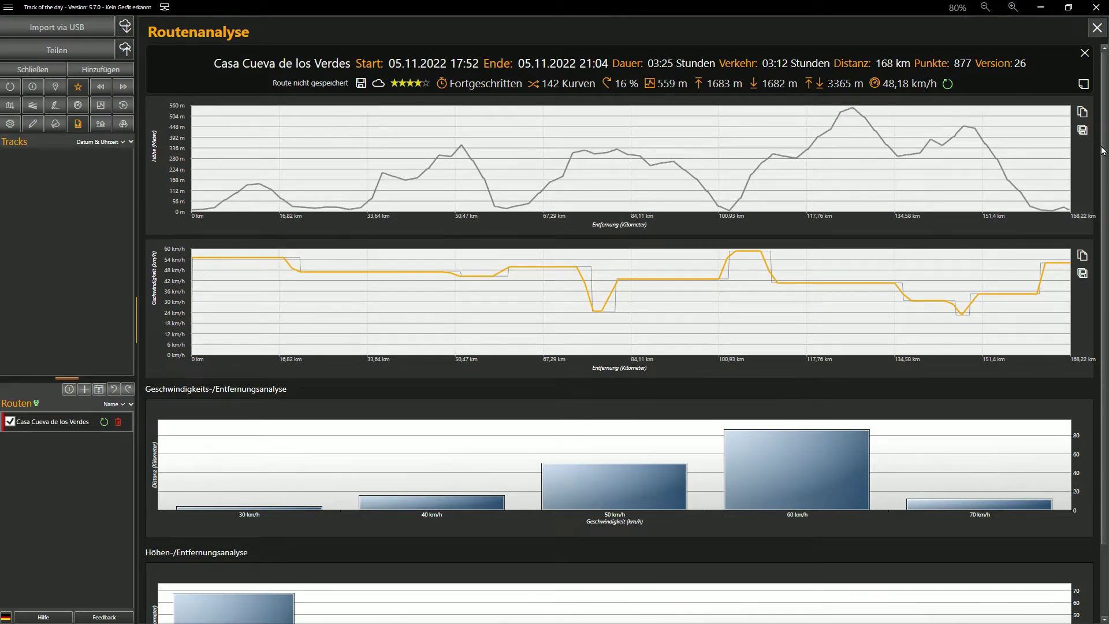
{"action": "scroll", "coordinate": [1104, 160], "scroll_direction": "down", "scroll_amount": 3}
{"action": "left_click_drag", "start_coordinate": [1103, 160], "coordinate": [1104, 247]}
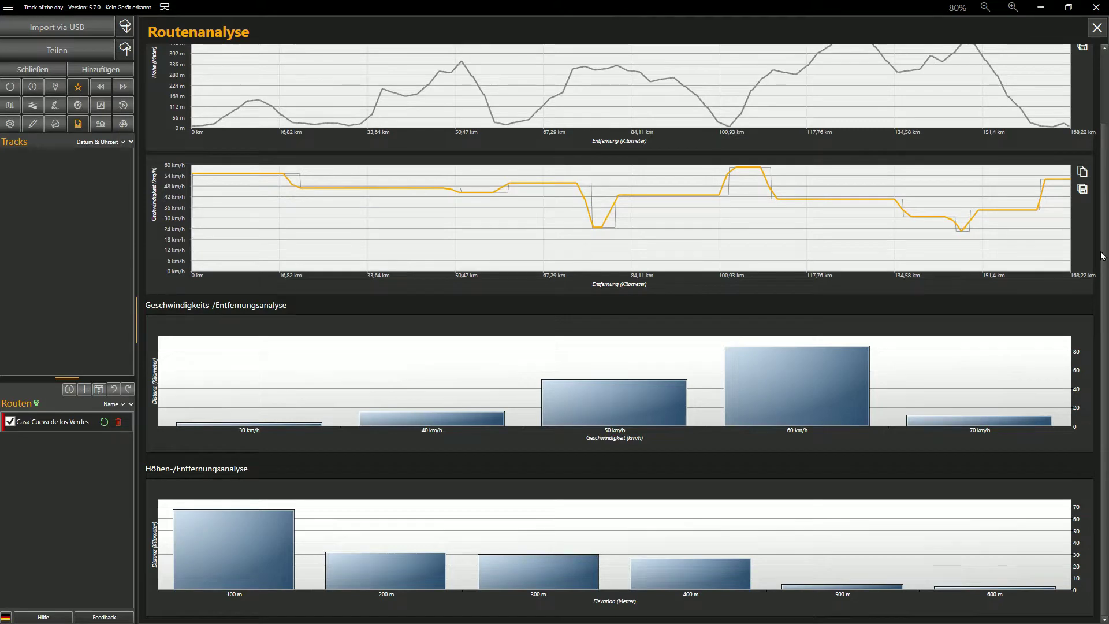
{"action": "left_click_drag", "start_coordinate": [1101, 229], "coordinate": [1099, 130]}
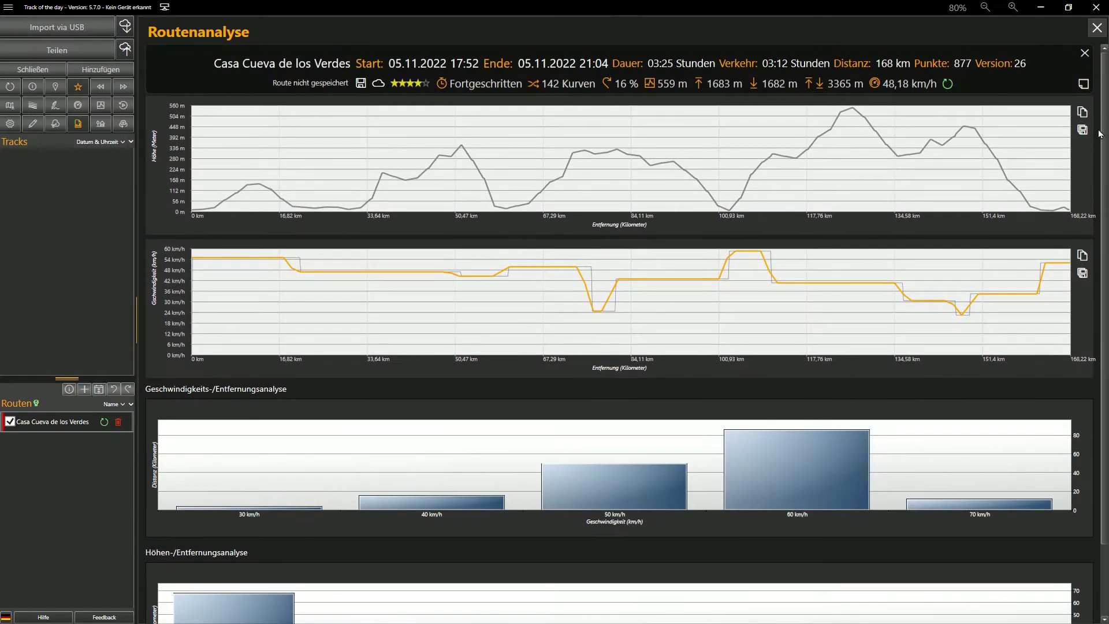
{"action": "left_click", "coordinate": [1097, 28]}
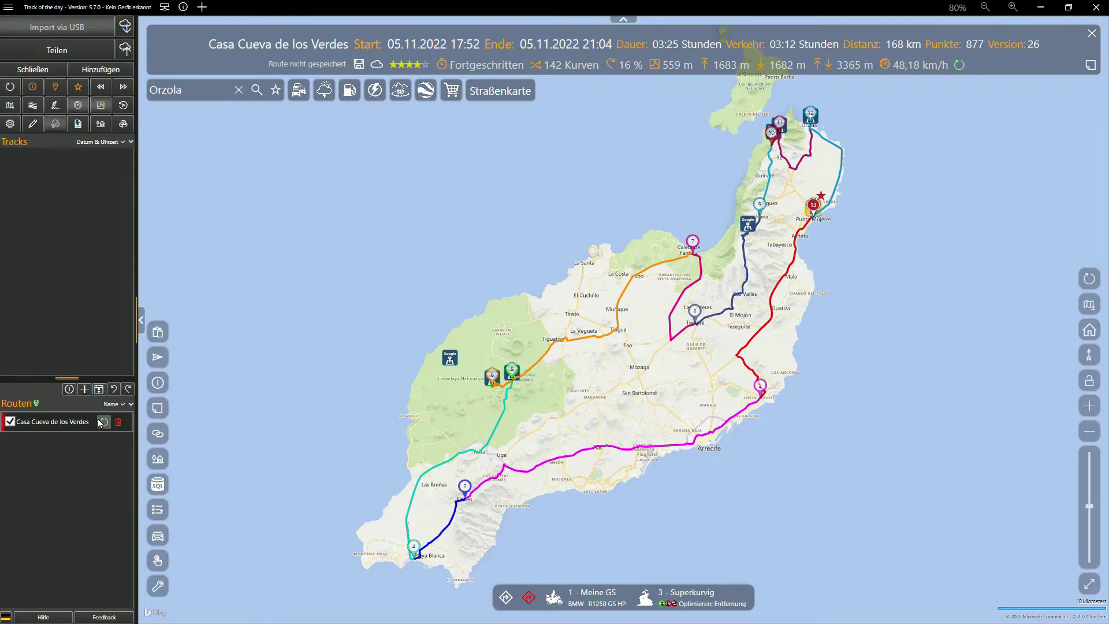
Step: Rename the route to 'Lanzarote Tag #1' and open its waypoint editor with Ctrl+E
{"action": "right_click", "coordinate": [69, 423]}
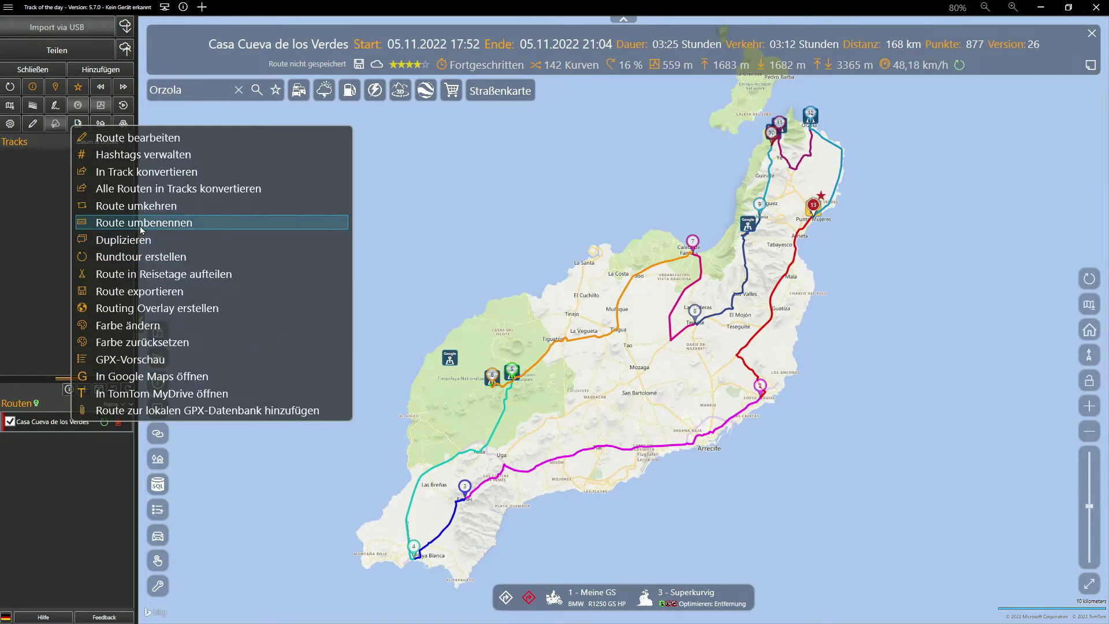
{"action": "left_click", "coordinate": [140, 227]}
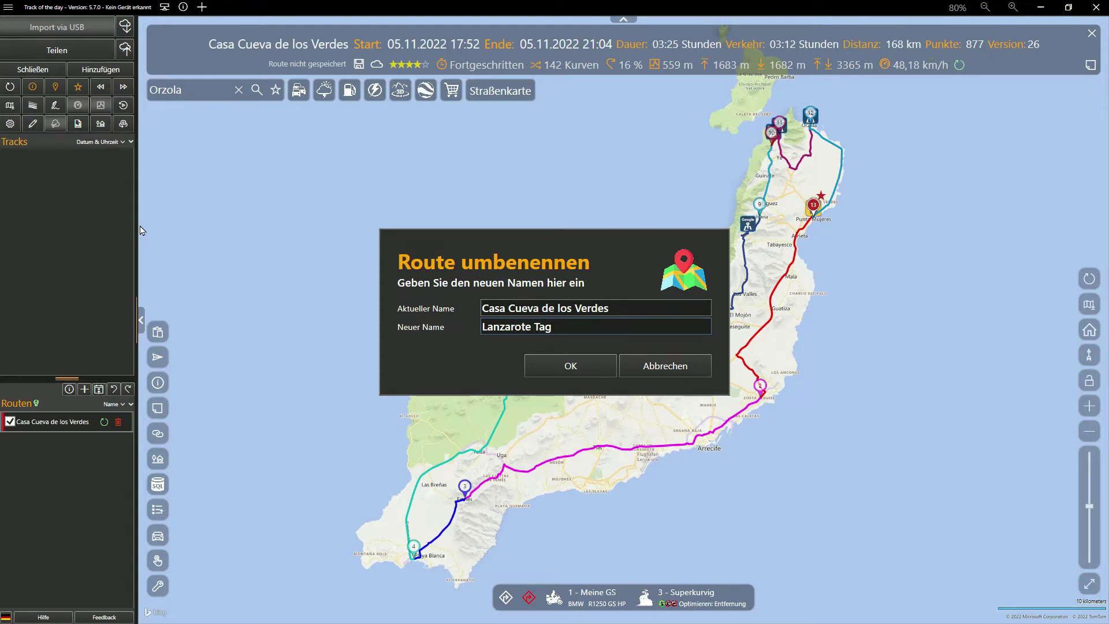
{"action": "key", "text": "Return"}
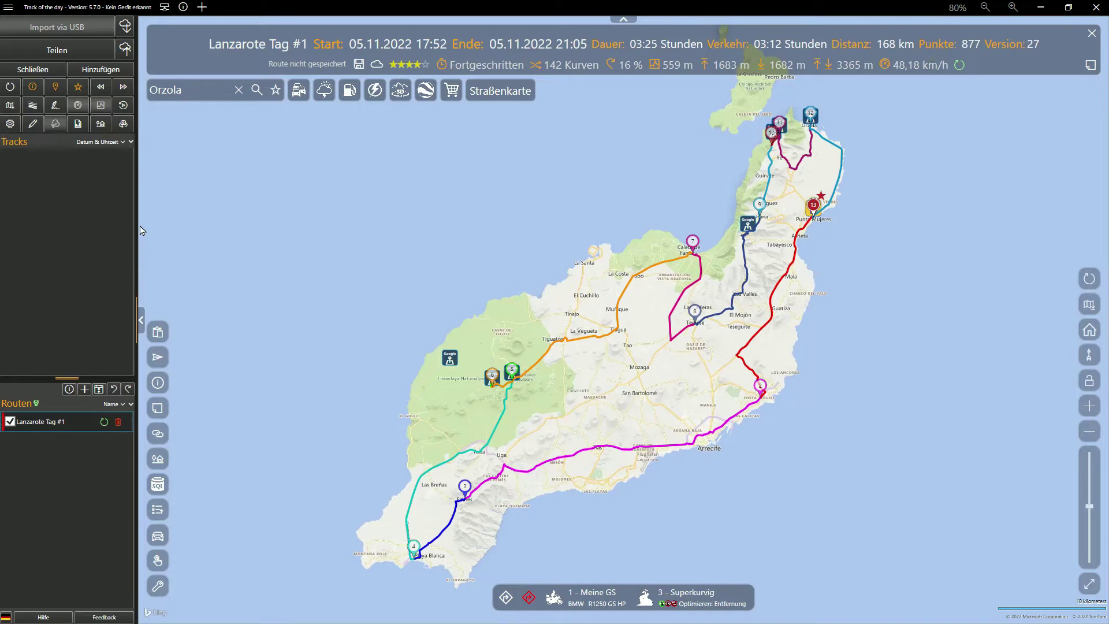
{"action": "key", "text": "ctrl+e"}
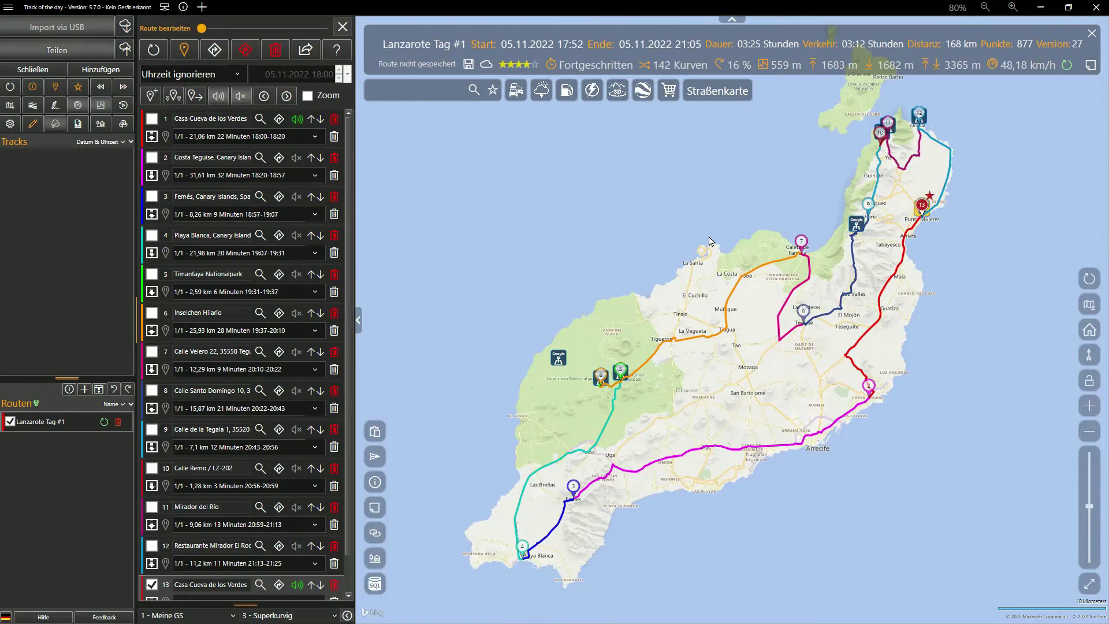
Step: Reopen the route editor and select the first leg from Casa Cueva de los Verdes
{"action": "left_click", "coordinate": [343, 29]}
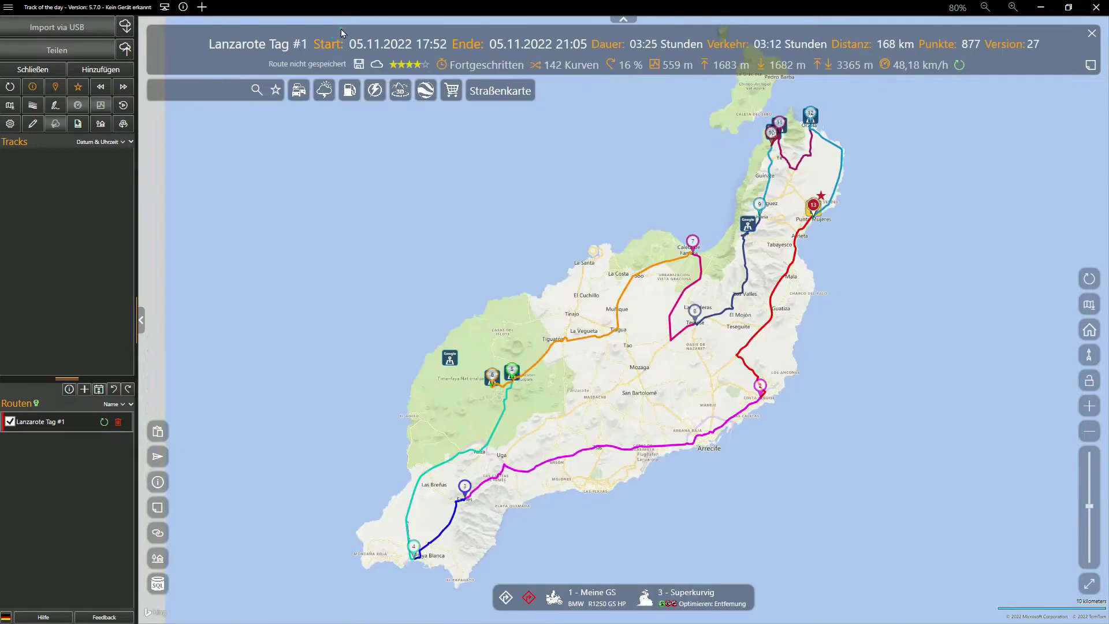
{"action": "left_click", "coordinate": [33, 124]}
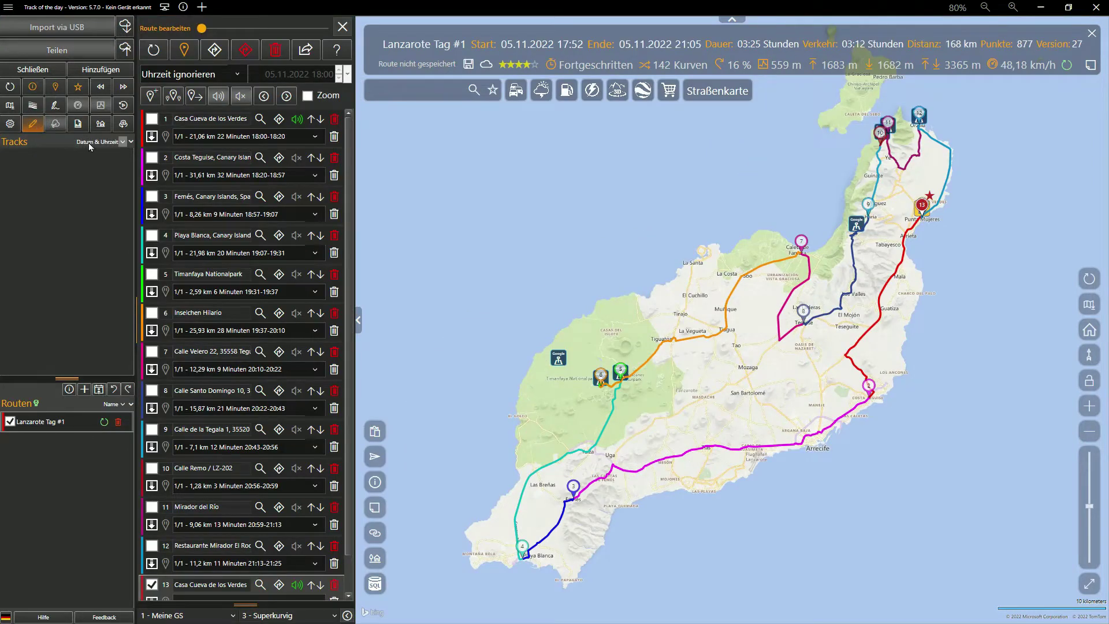
{"action": "left_click", "coordinate": [151, 158]}
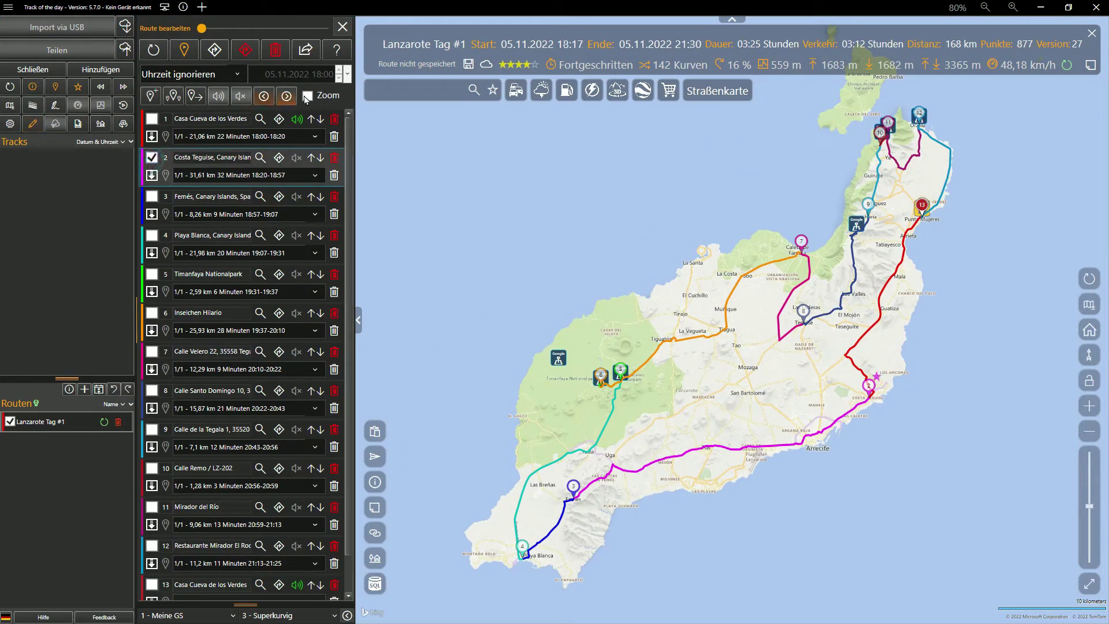
{"action": "left_click", "coordinate": [307, 97]}
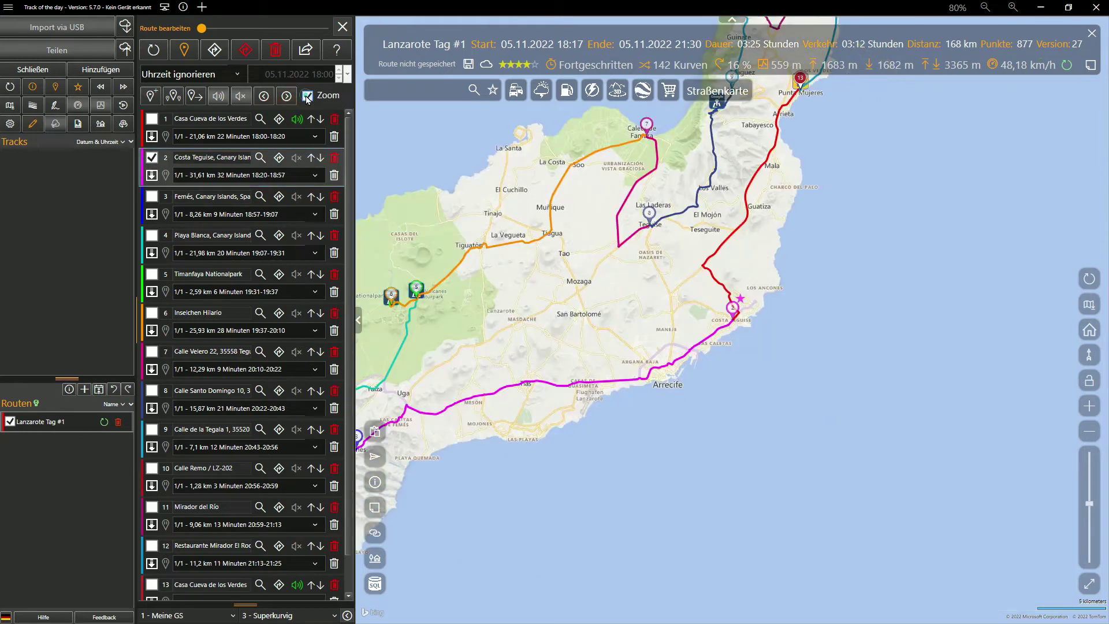
{"action": "left_click", "coordinate": [264, 97]}
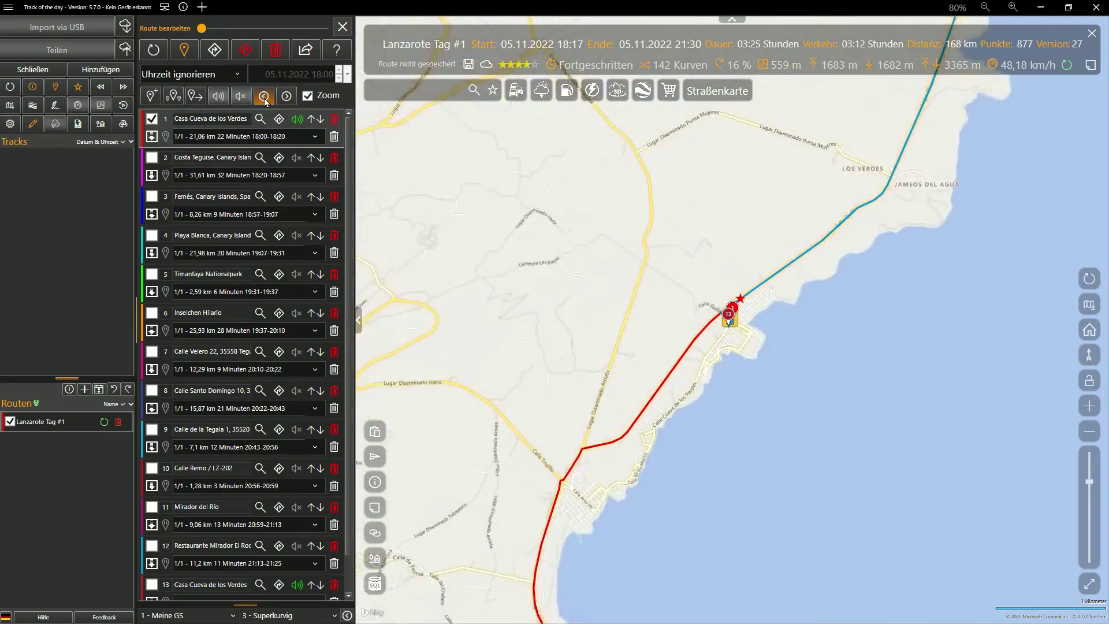
Step: Plan the route by departure (Abfahrt) on 2 January 2023 and recalculate it
{"action": "left_click", "coordinate": [238, 75]}
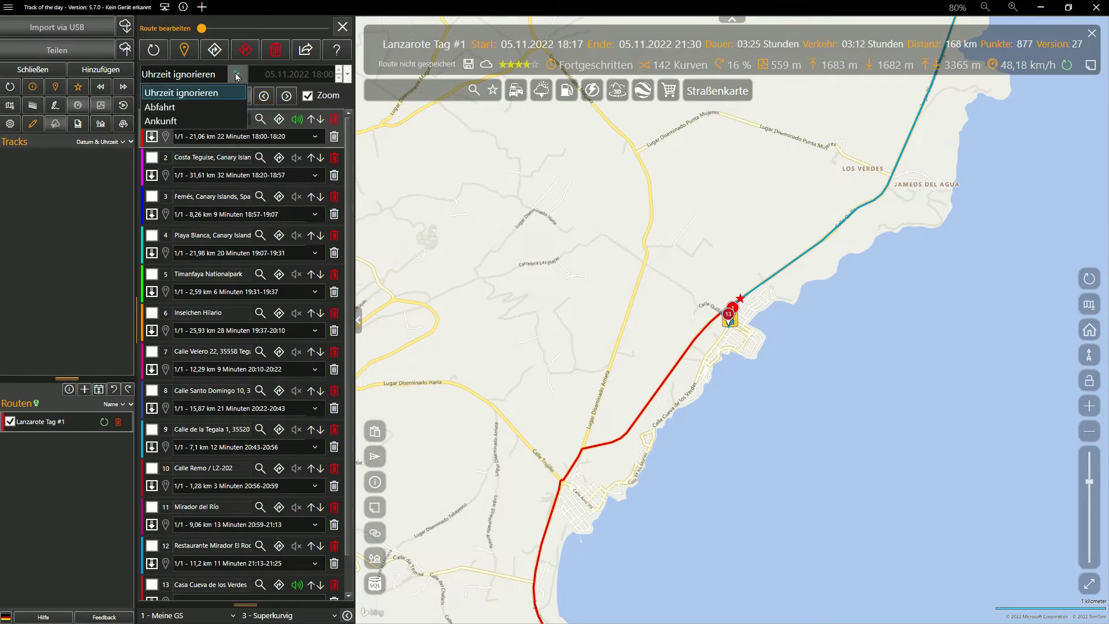
{"action": "left_click", "coordinate": [185, 107]}
{"action": "left_click", "coordinate": [347, 74]}
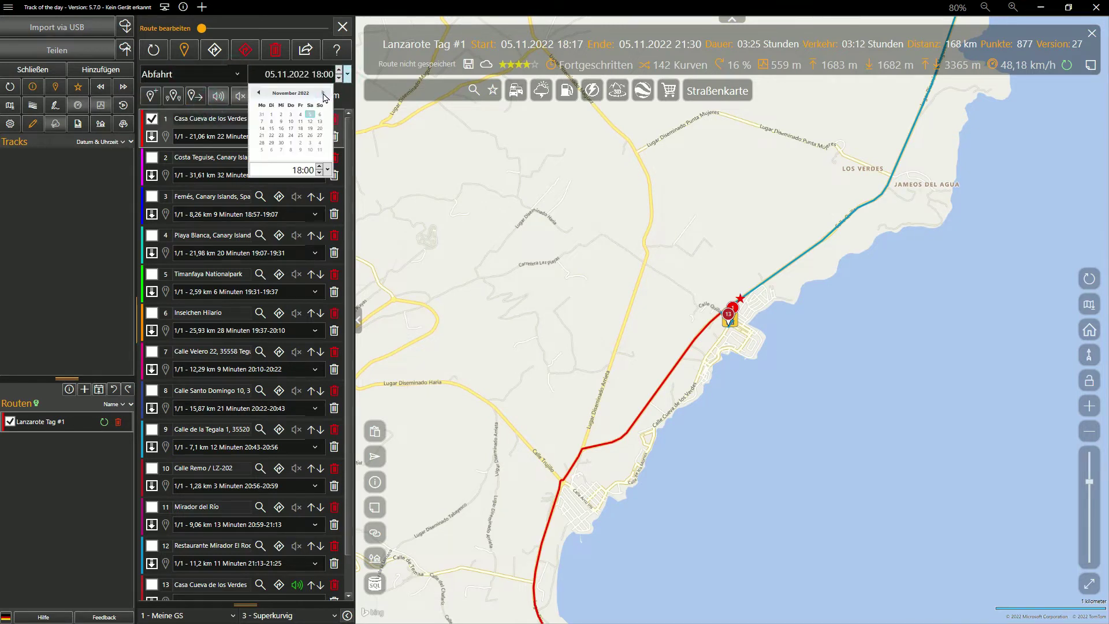
{"action": "left_click", "coordinate": [268, 121]}
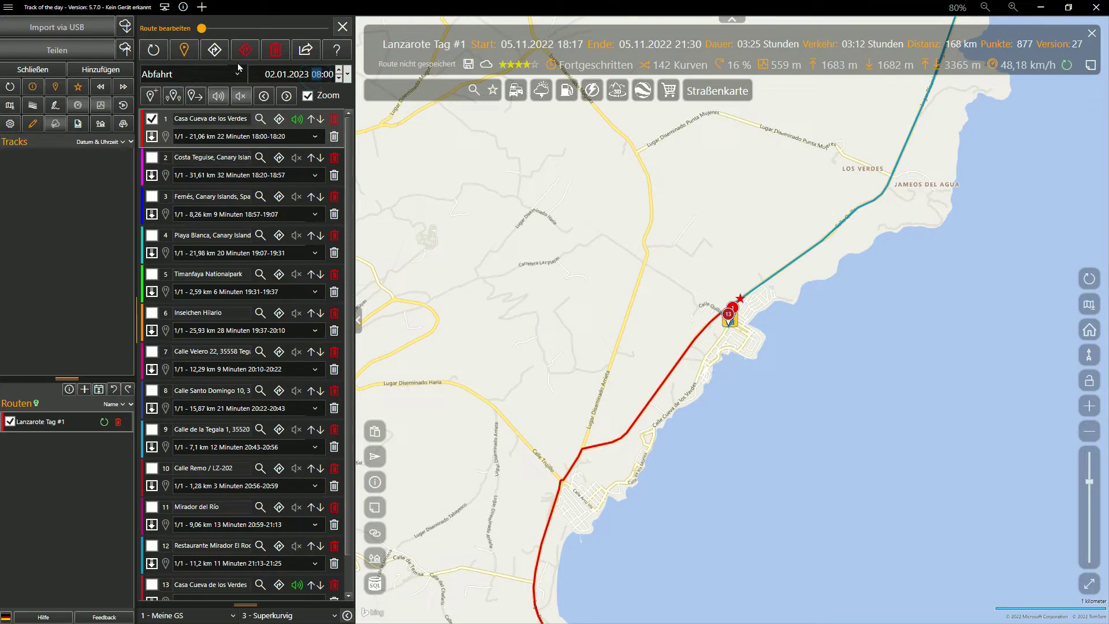
{"action": "left_click", "coordinate": [216, 52]}
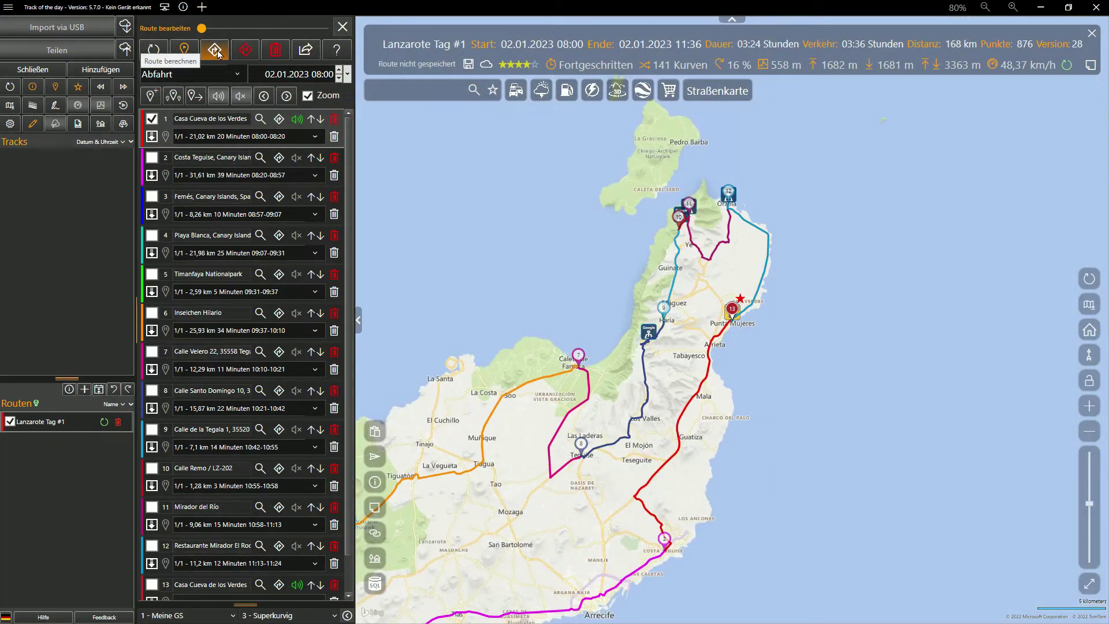
Step: Add pauses: Costa Teguise 30, Playa Blanca 60, Inselchen Hilario 120, Calle Velero 60 minutes; recalculate
{"action": "left_click", "coordinate": [153, 160]}
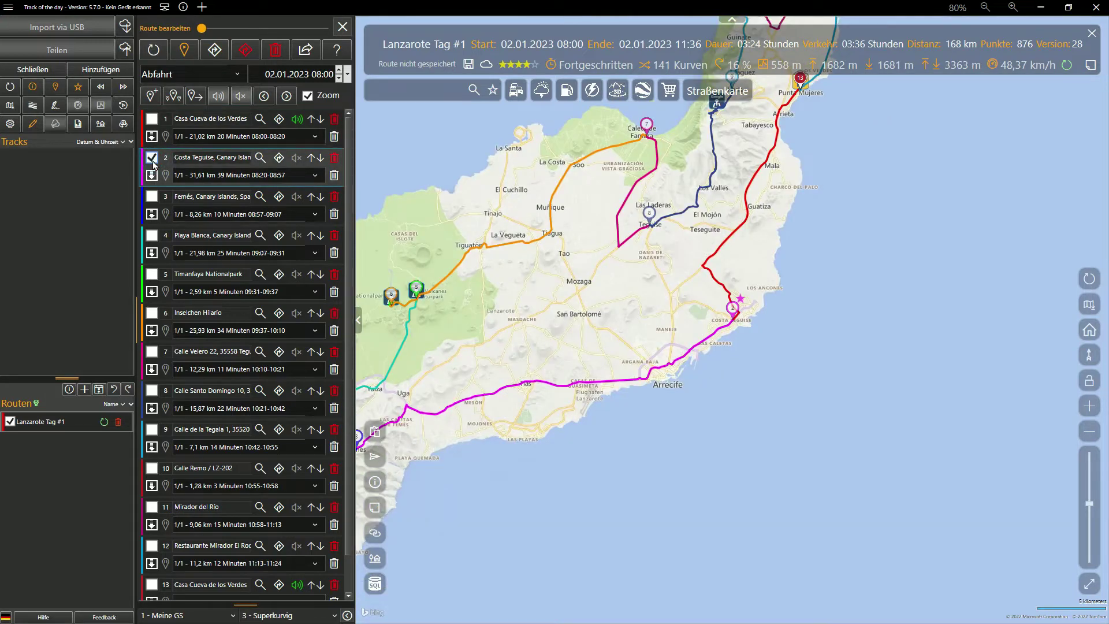
{"action": "left_click", "coordinate": [164, 175]}
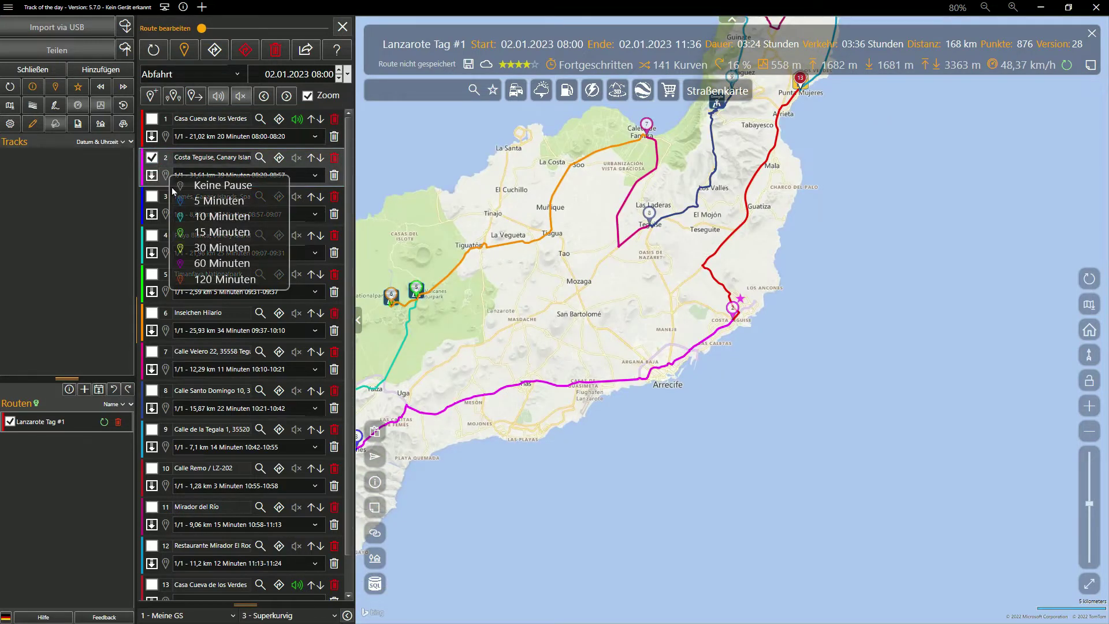
{"action": "left_click", "coordinate": [204, 254]}
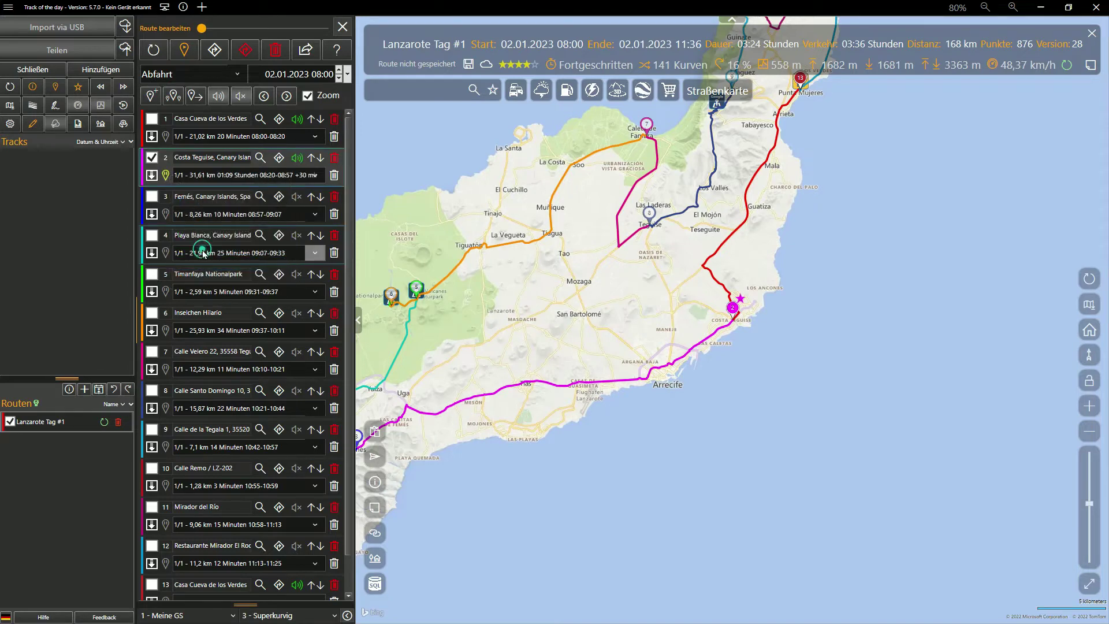
{"action": "left_click", "coordinate": [153, 197]}
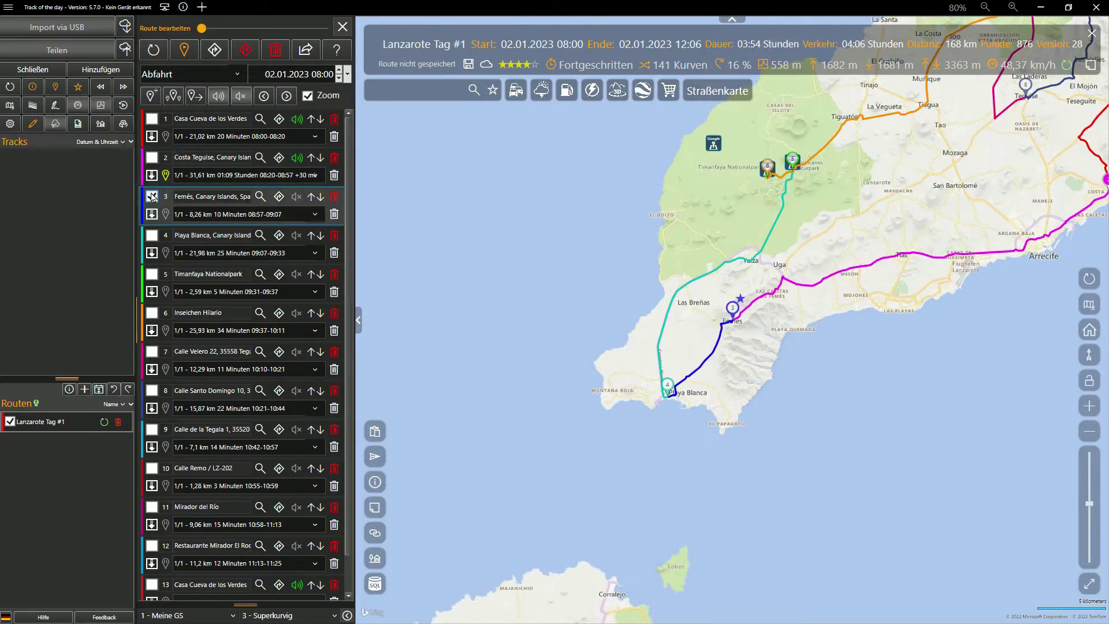
{"action": "left_click", "coordinate": [165, 252]}
{"action": "left_click", "coordinate": [199, 342]}
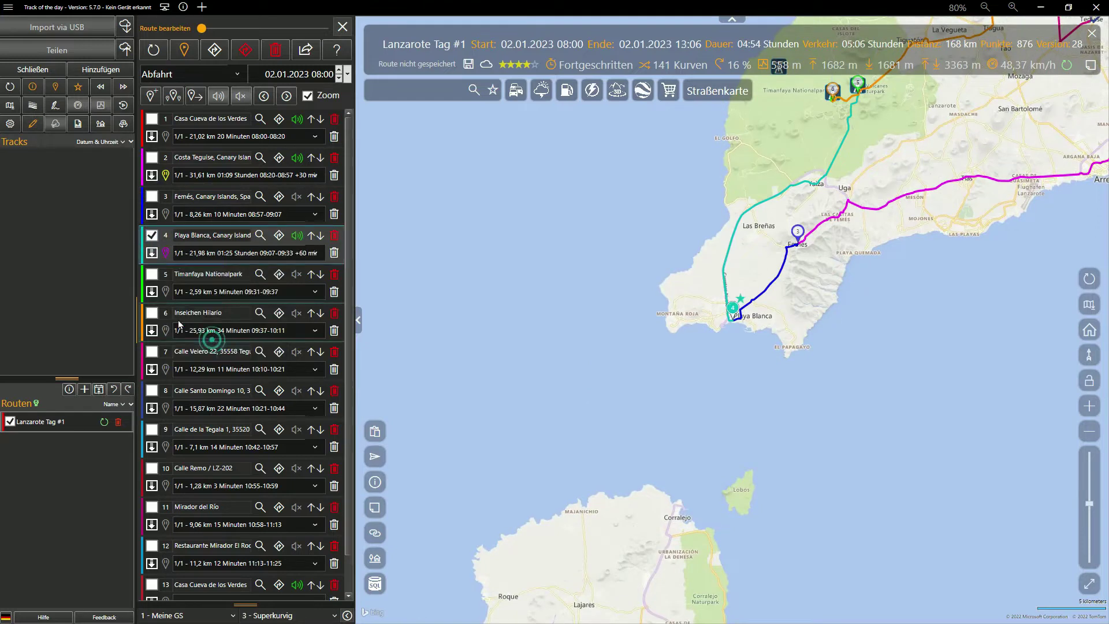
{"action": "left_click", "coordinate": [153, 275]}
{"action": "left_click", "coordinate": [152, 313]}
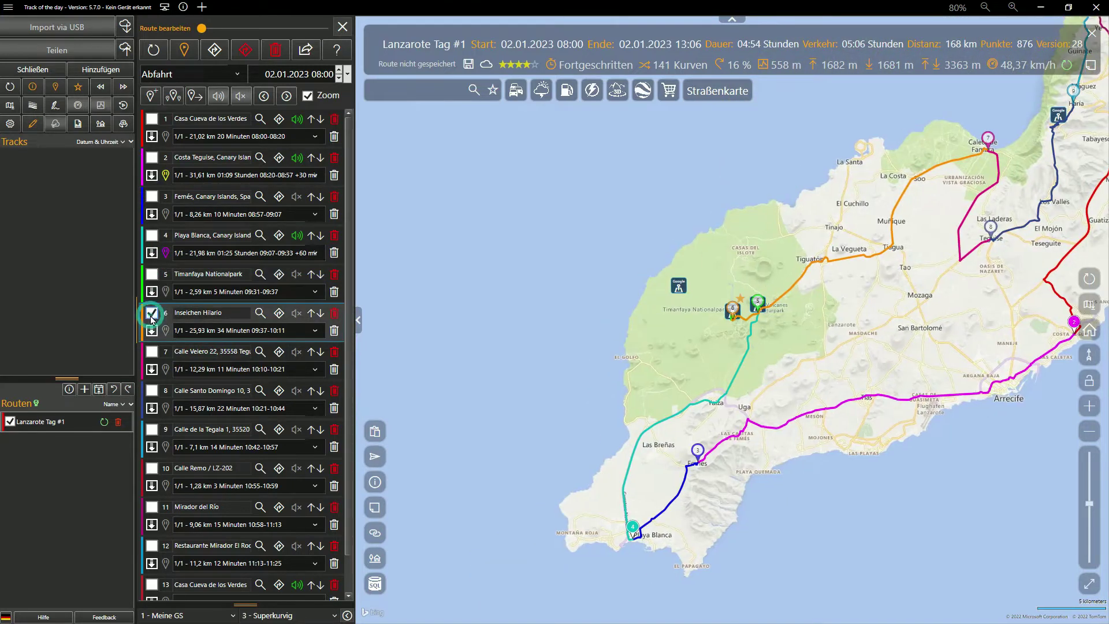
{"action": "left_click", "coordinate": [165, 331]}
{"action": "left_click", "coordinate": [199, 442]}
{"action": "left_click", "coordinate": [152, 351]}
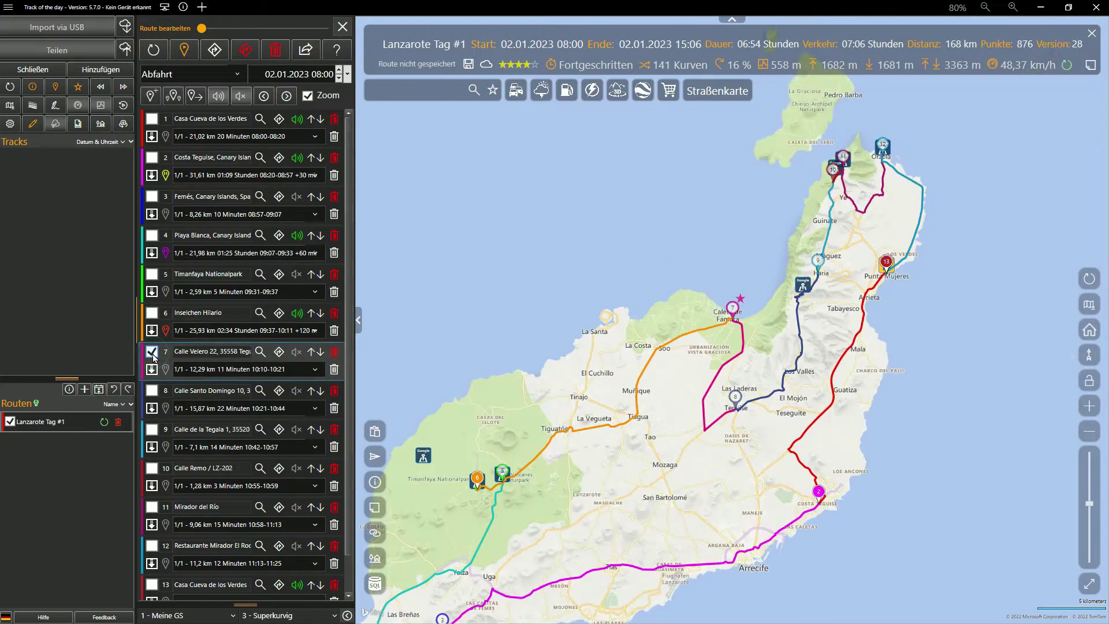
{"action": "left_click", "coordinate": [165, 369]}
{"action": "left_click", "coordinate": [199, 458]}
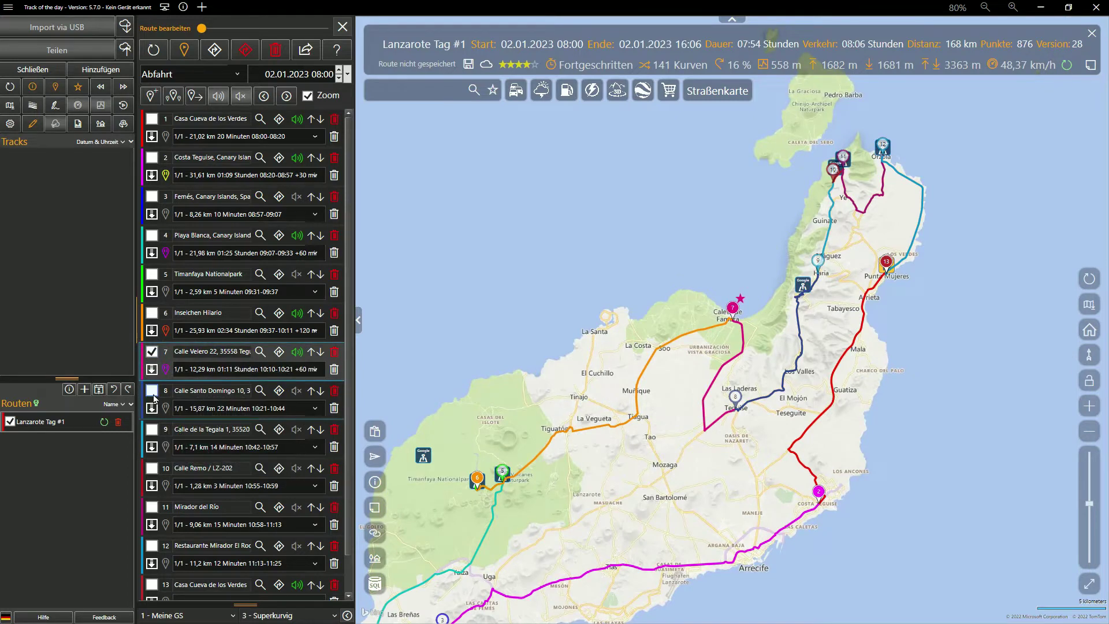
{"action": "left_click", "coordinate": [215, 50]}
Step: Add pauses: Calle Santo Domingo 30, Calle de la Tegala 15, Mirador del Río 60, restaurant 120 minutes; recalculate
{"action": "scroll", "coordinate": [306, 468], "scroll_direction": "up", "scroll_amount": 5}
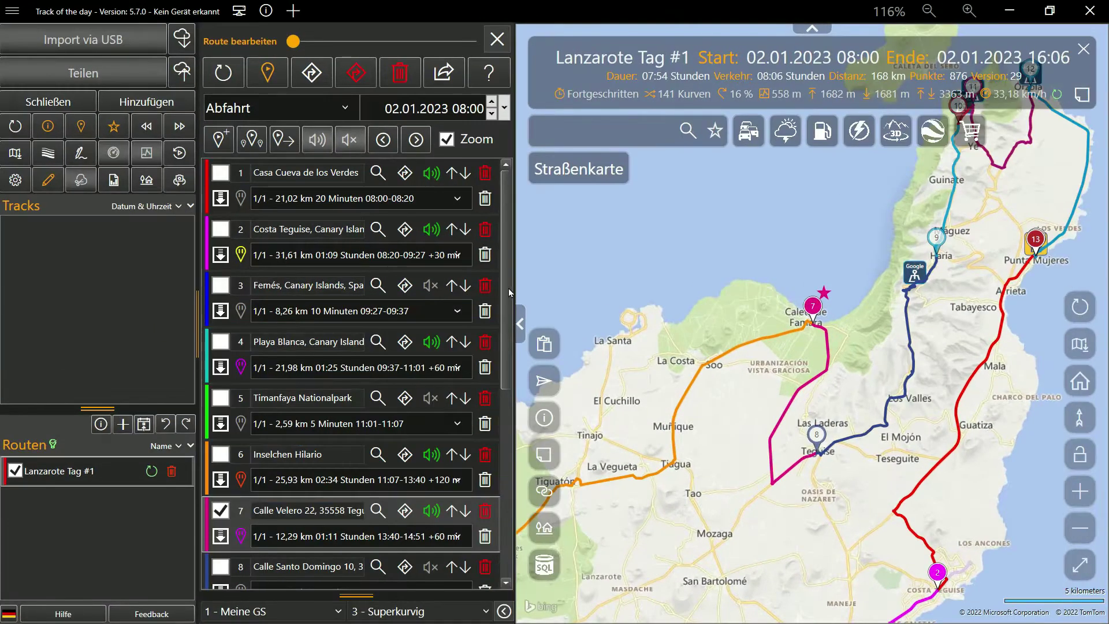
{"action": "scroll", "coordinate": [307, 467], "scroll_direction": "down", "scroll_amount": 3}
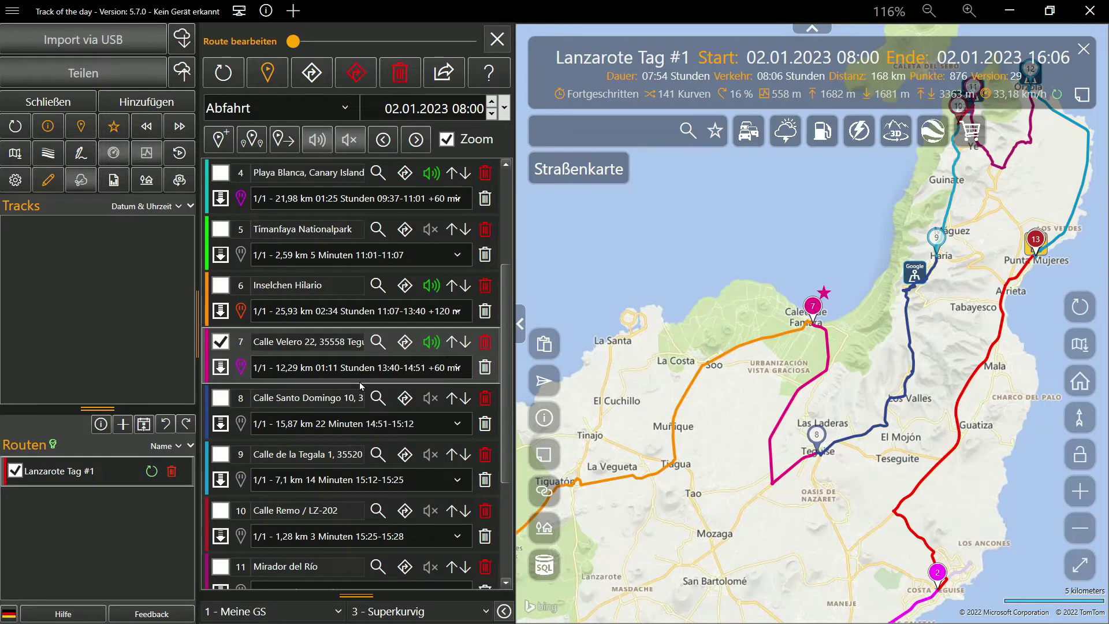
{"action": "left_click", "coordinate": [224, 403]}
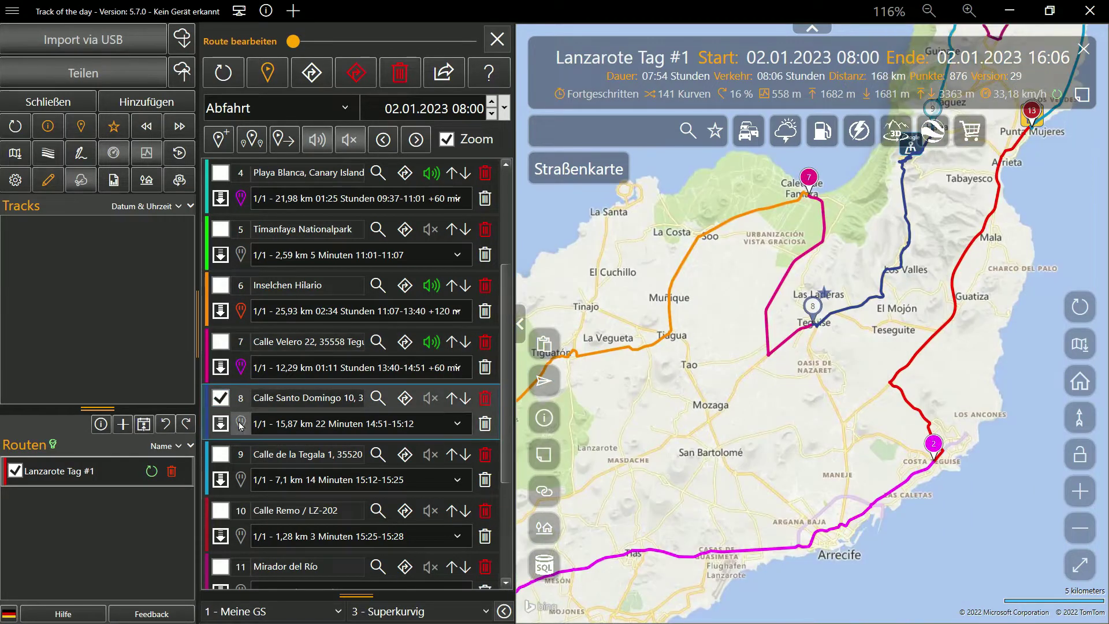
{"action": "left_click", "coordinate": [240, 425]}
{"action": "left_click", "coordinate": [284, 524]}
{"action": "left_click", "coordinate": [220, 454]}
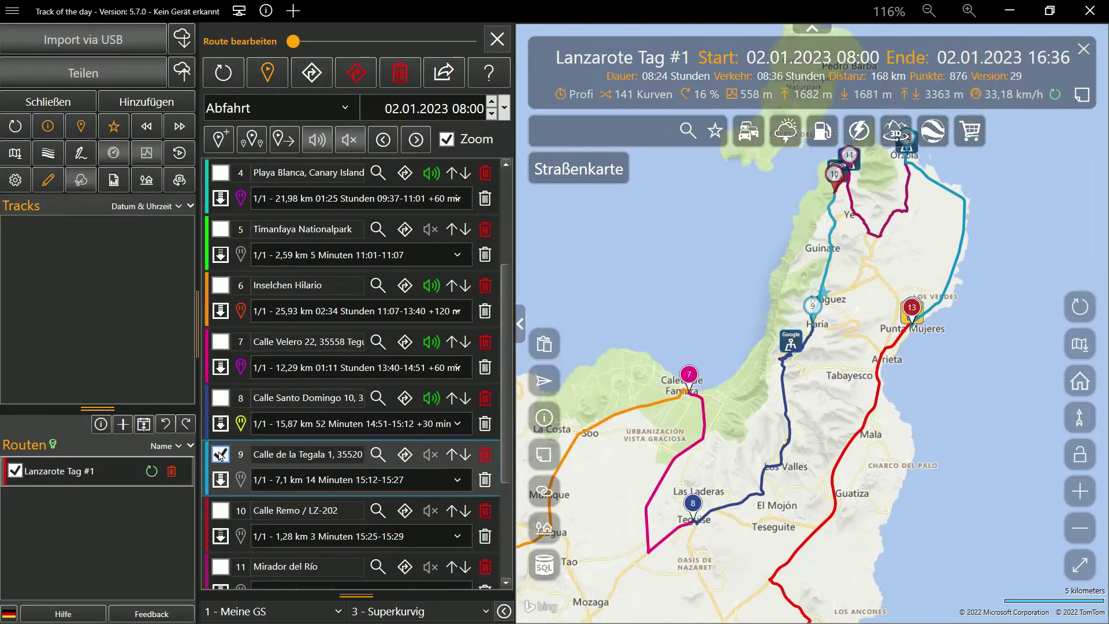
{"action": "left_click", "coordinate": [240, 479]}
{"action": "left_click", "coordinate": [285, 394]}
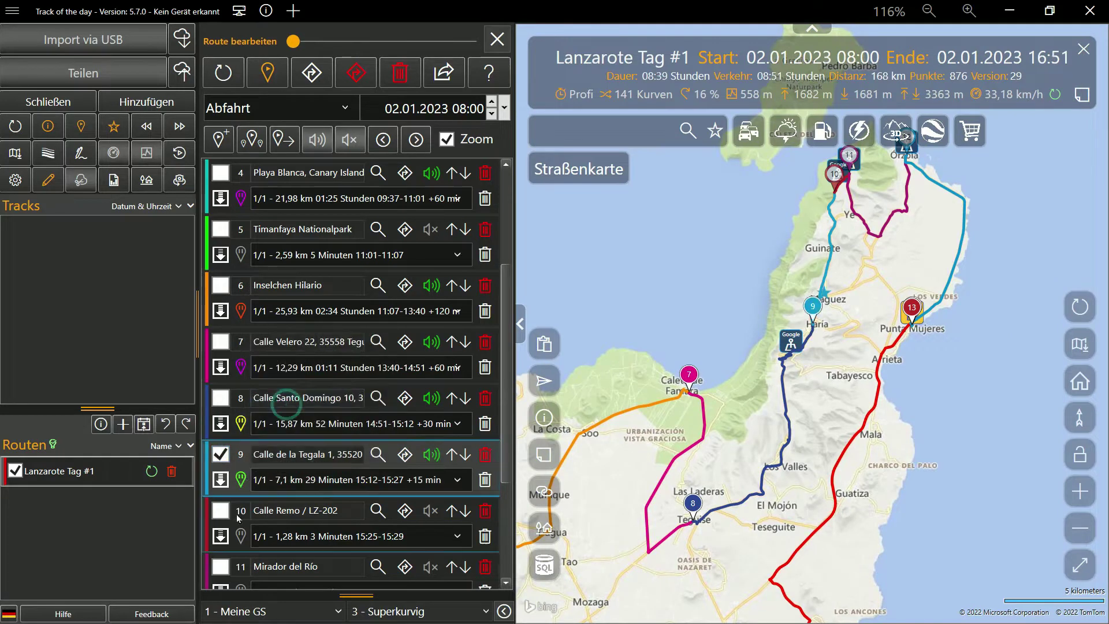
{"action": "left_click", "coordinate": [220, 510]}
{"action": "scroll", "coordinate": [220, 549], "scroll_direction": "down", "scroll_amount": 3}
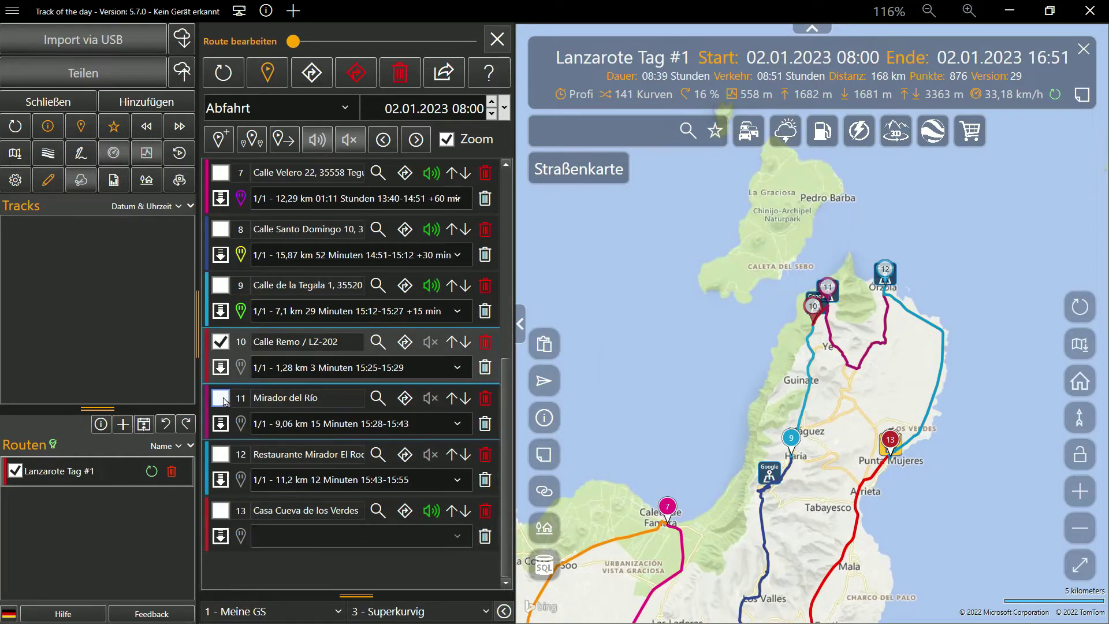
{"action": "left_click", "coordinate": [221, 398]}
{"action": "left_click", "coordinate": [242, 428]}
{"action": "left_click", "coordinate": [285, 547]}
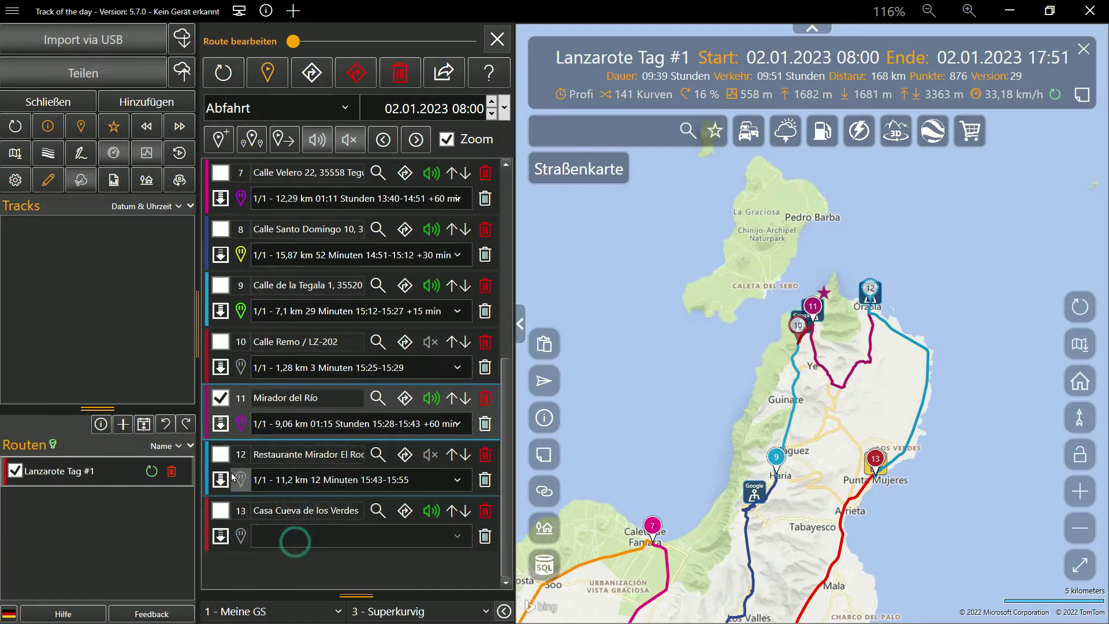
{"action": "left_click", "coordinate": [220, 459]}
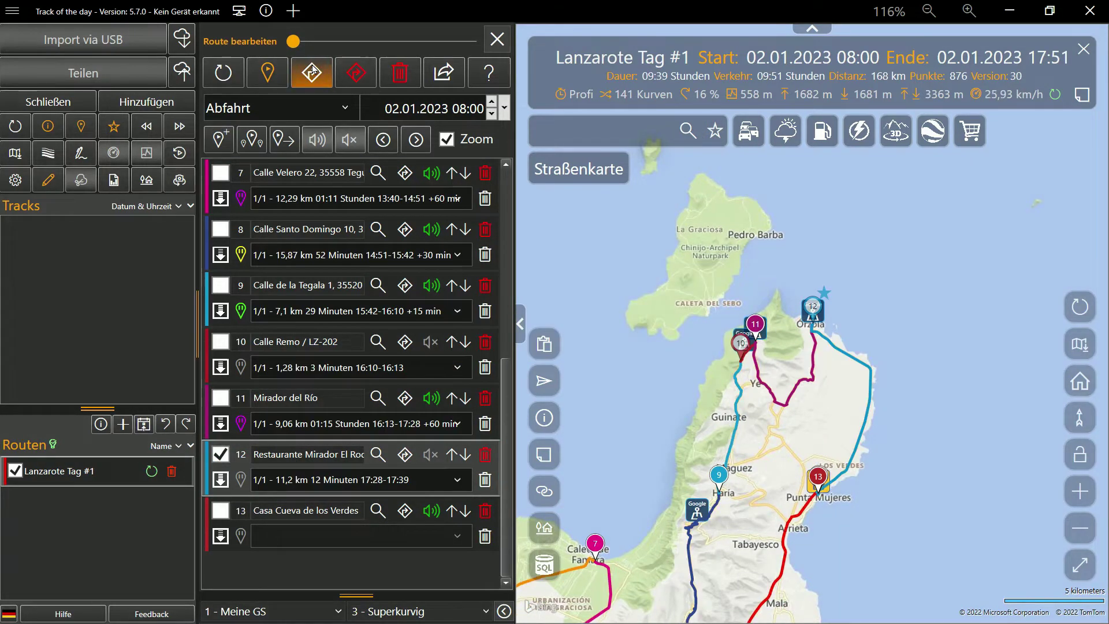
{"action": "left_click", "coordinate": [241, 479]}
{"action": "left_click", "coordinate": [310, 462]}
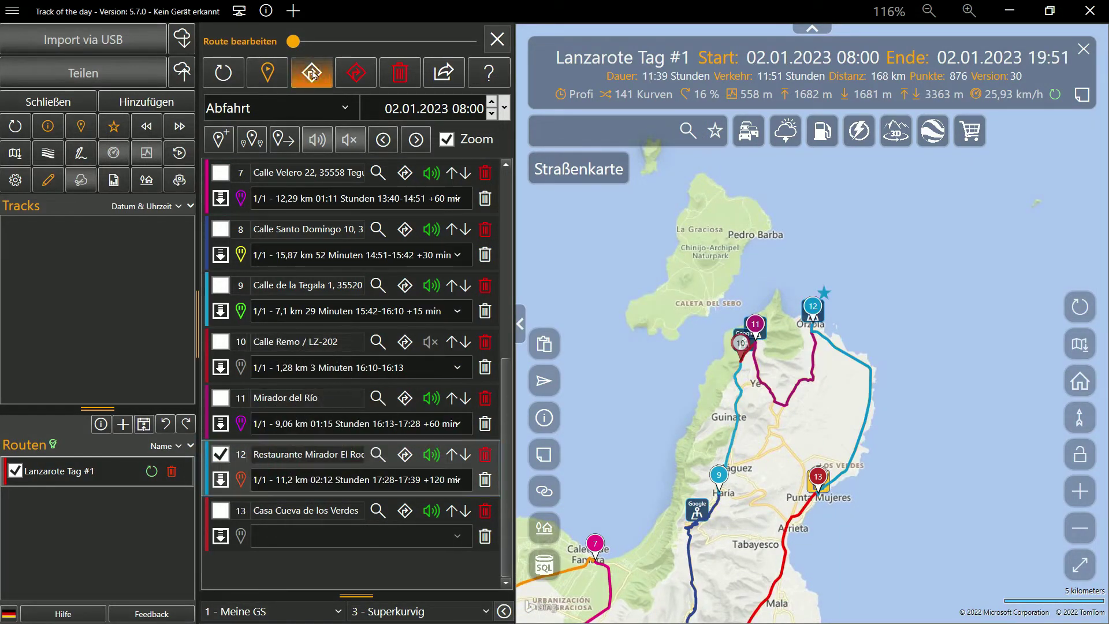
{"action": "left_click", "coordinate": [312, 73]}
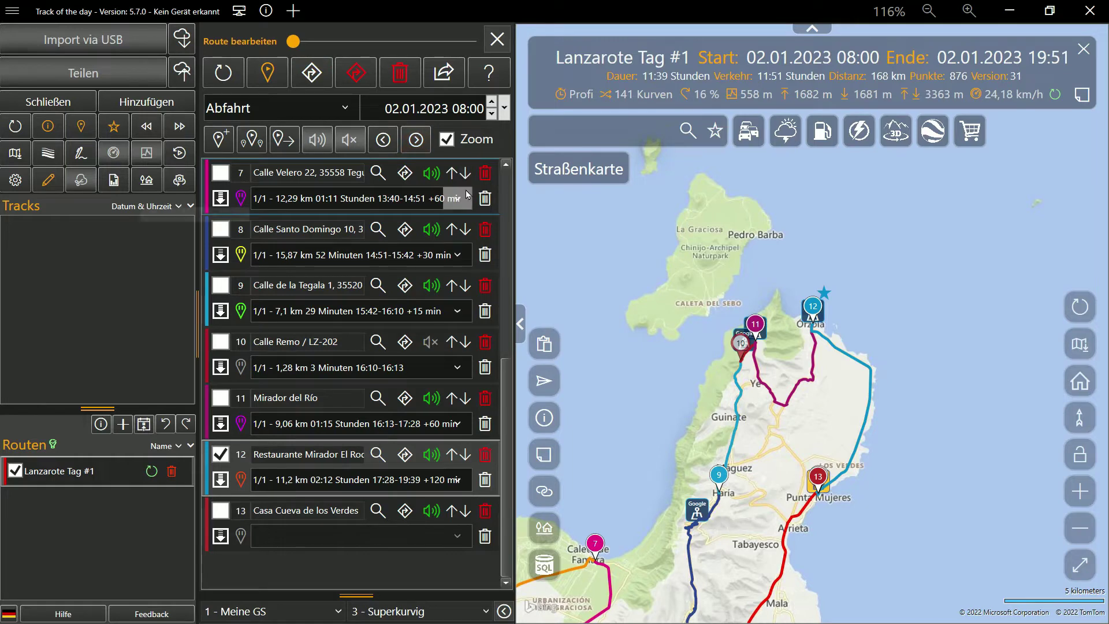
Step: Finish route editing and show the route area in Google Earth full screen
{"action": "left_click", "coordinate": [889, 12]}
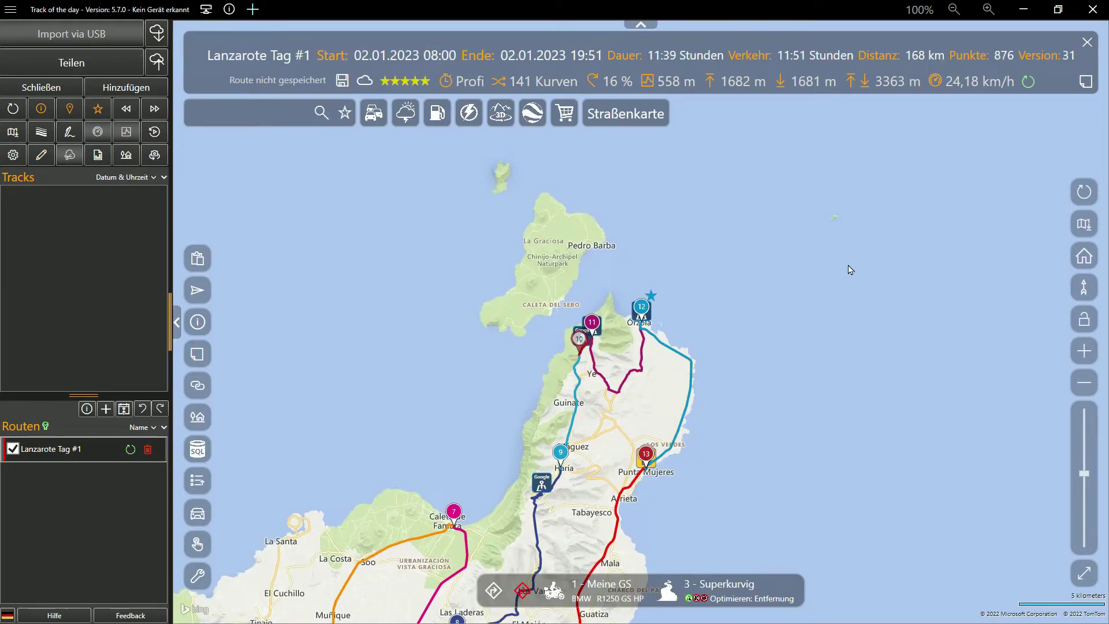
{"action": "left_click", "coordinate": [531, 113]}
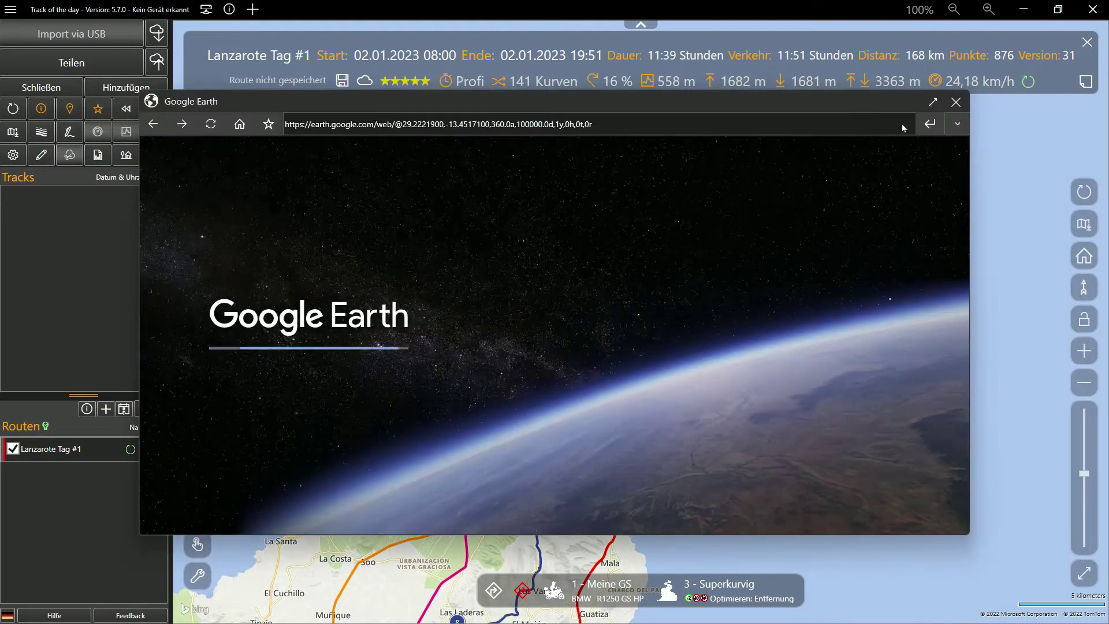
{"action": "left_click", "coordinate": [930, 103]}
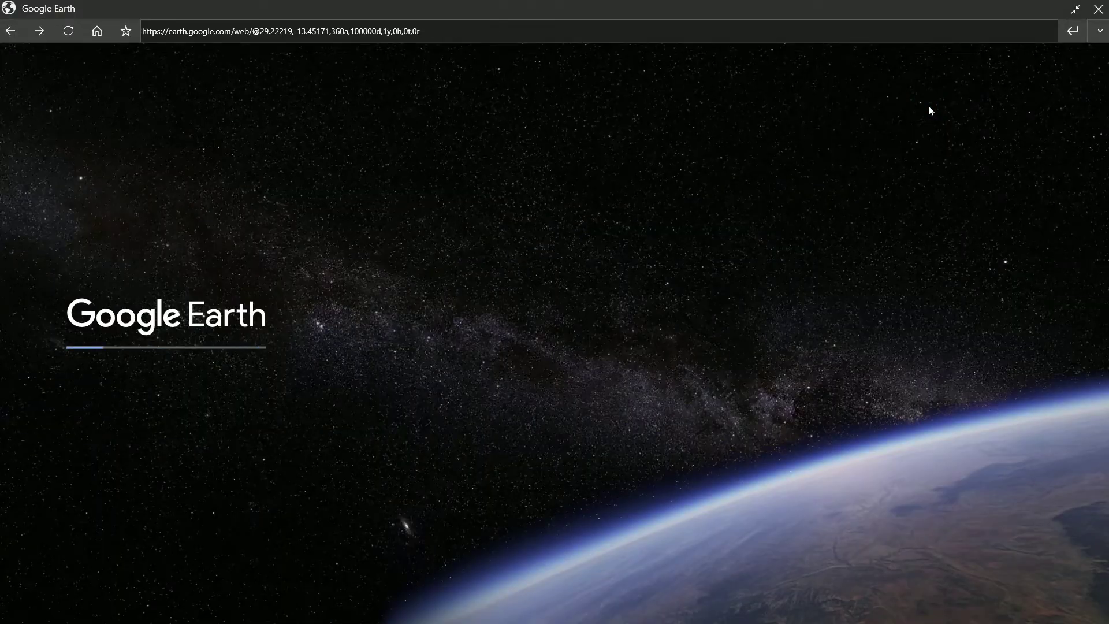
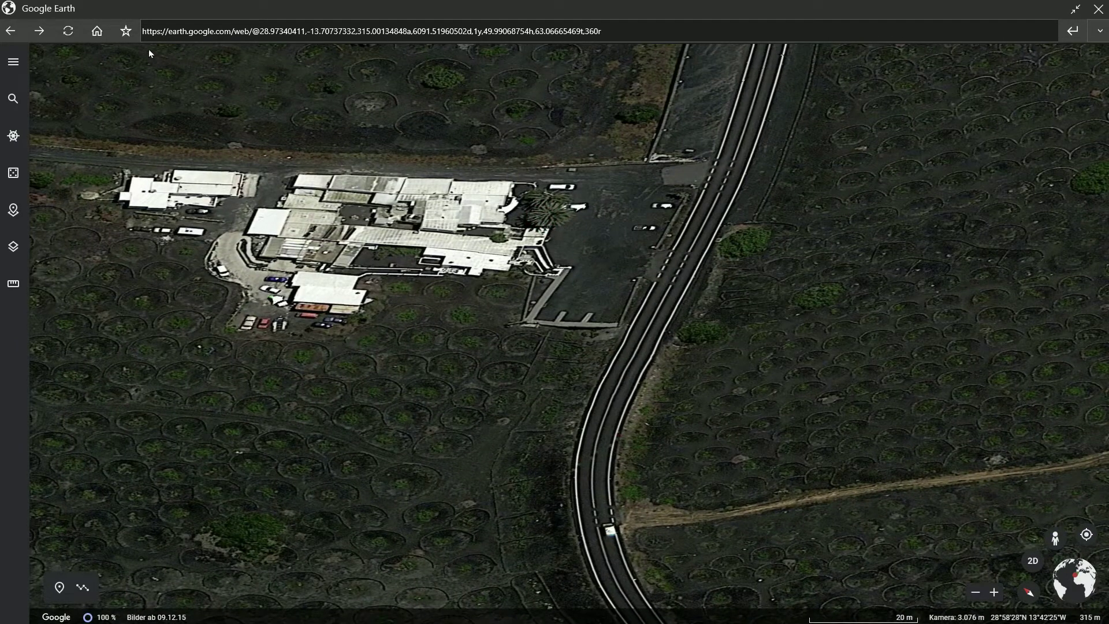
Step: Save two Google Earth views over the lava fields as POIs tagged #Lanzarote
{"action": "left_click", "coordinate": [125, 31]}
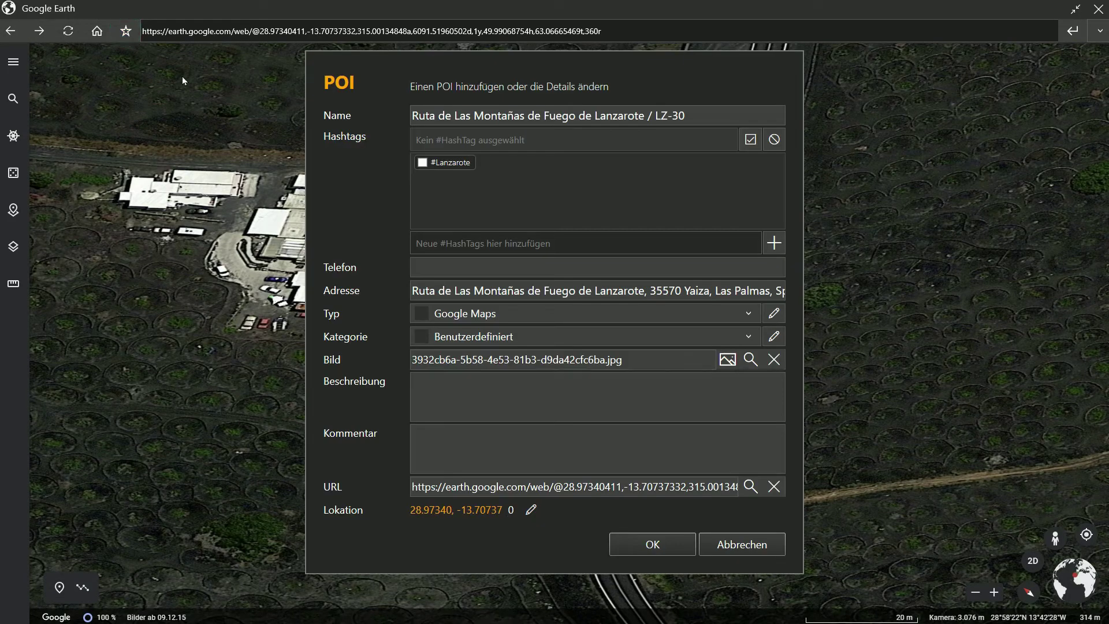
{"action": "left_click", "coordinate": [422, 163]}
{"action": "left_click", "coordinate": [648, 546]}
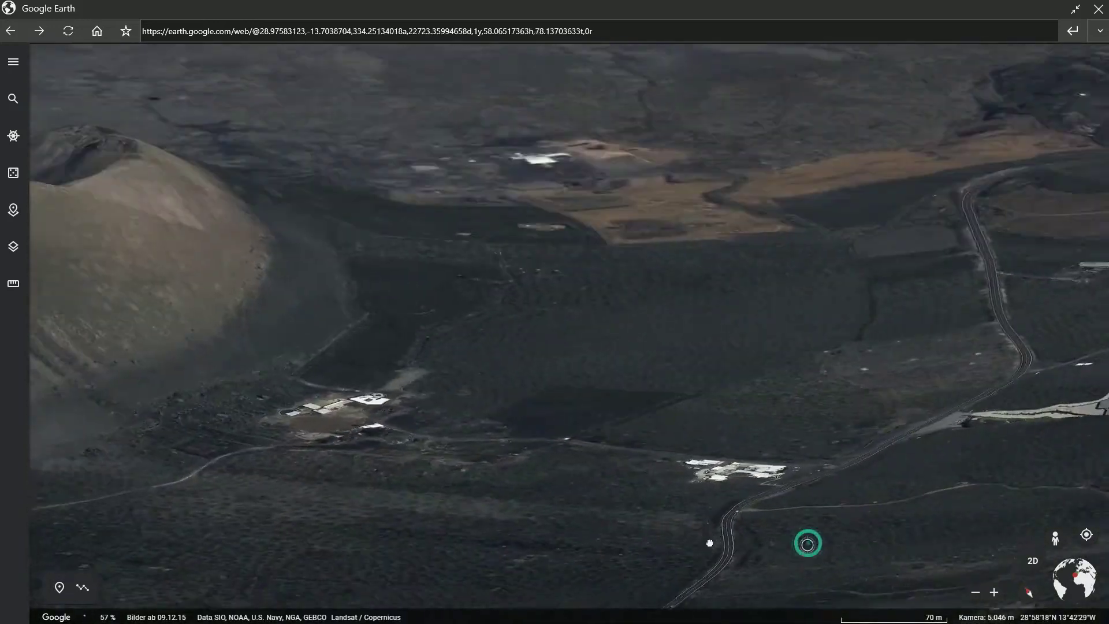
{"action": "scroll", "coordinate": [728, 543], "scroll_direction": "down", "scroll_amount": 5}
{"action": "left_click_drag", "start_coordinate": [735, 542], "coordinate": [557, 359]}
{"action": "mouse_move", "coordinate": [614, 491]}
{"action": "left_mouse_down"}
{"action": "mouse_move", "coordinate": [622, 510]}
{"action": "mouse_move", "coordinate": [664, 508]}
{"action": "mouse_move", "coordinate": [743, 473]}
{"action": "mouse_move", "coordinate": [792, 485]}
{"action": "left_mouse_up"}
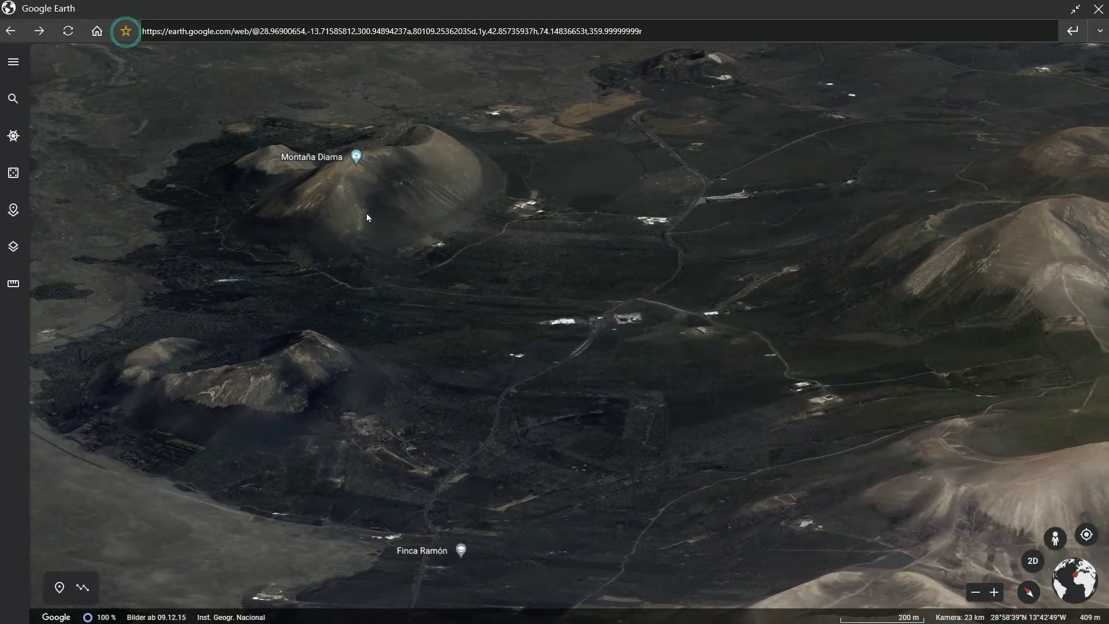
{"action": "left_click", "coordinate": [423, 164]}
{"action": "left_click", "coordinate": [670, 547]}
Step: Pan and tilt the 3D view from Uga past Tegoyo and Masdache back to La Geria
{"action": "scroll", "coordinate": [677, 553], "scroll_direction": "down", "scroll_amount": 2}
{"action": "left_click_drag", "start_coordinate": [678, 554], "coordinate": [652, 167]}
{"action": "left_click_drag", "start_coordinate": [465, 505], "coordinate": [859, 533]}
{"action": "left_click_drag", "start_coordinate": [682, 551], "coordinate": [788, 190]}
{"action": "left_click_drag", "start_coordinate": [636, 559], "coordinate": [652, 531]}
{"action": "left_click_drag", "start_coordinate": [751, 75], "coordinate": [609, 448]}
{"action": "scroll", "coordinate": [674, 464], "scroll_direction": "down", "scroll_amount": 2}
{"action": "scroll", "coordinate": [676, 471], "scroll_direction": "down", "scroll_amount": 5}
{"action": "left_click_drag", "start_coordinate": [681, 505], "coordinate": [628, 525]}
{"action": "scroll", "coordinate": [628, 525], "scroll_direction": "up", "scroll_amount": 5}
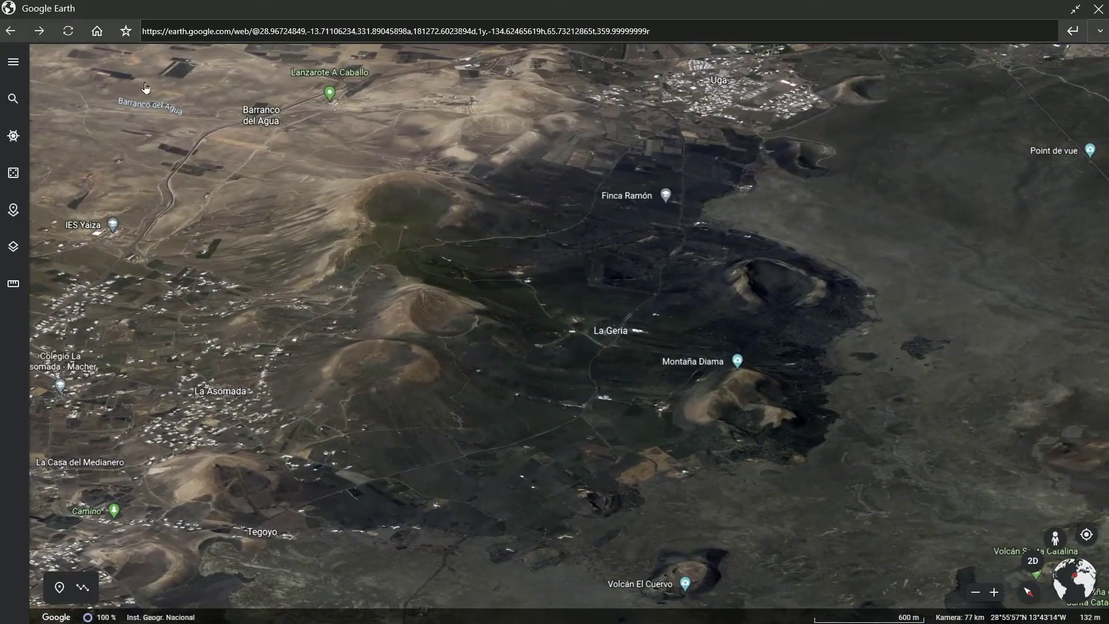
Step: Save the La Geria spot as a POI and close Google Earth
{"action": "left_click", "coordinate": [126, 31]}
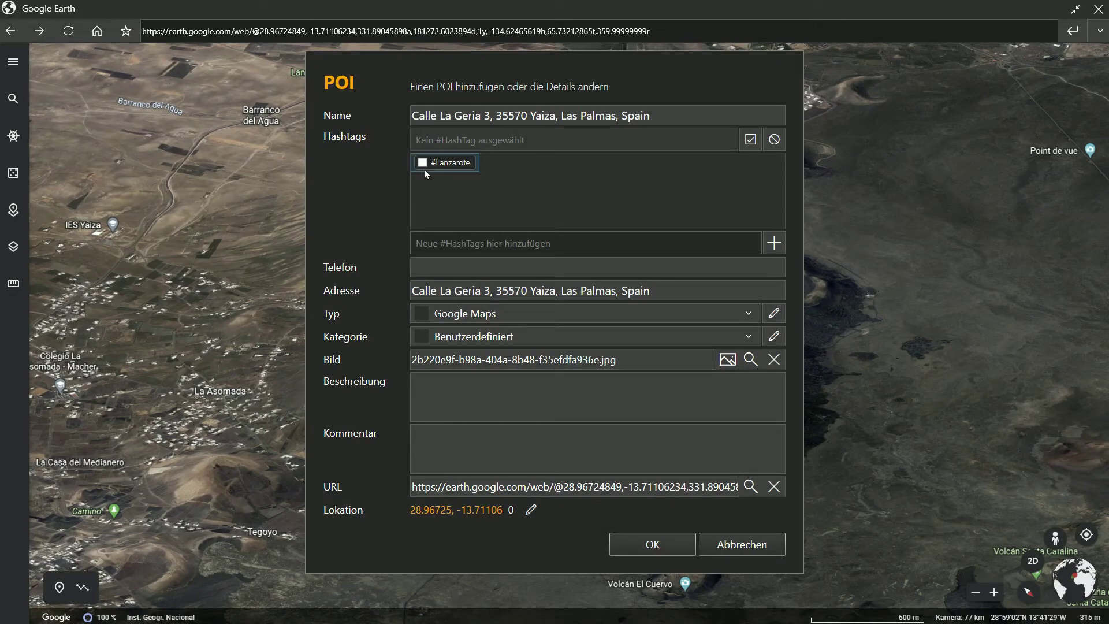
{"action": "left_click", "coordinate": [656, 552]}
{"action": "left_click", "coordinate": [1098, 10]}
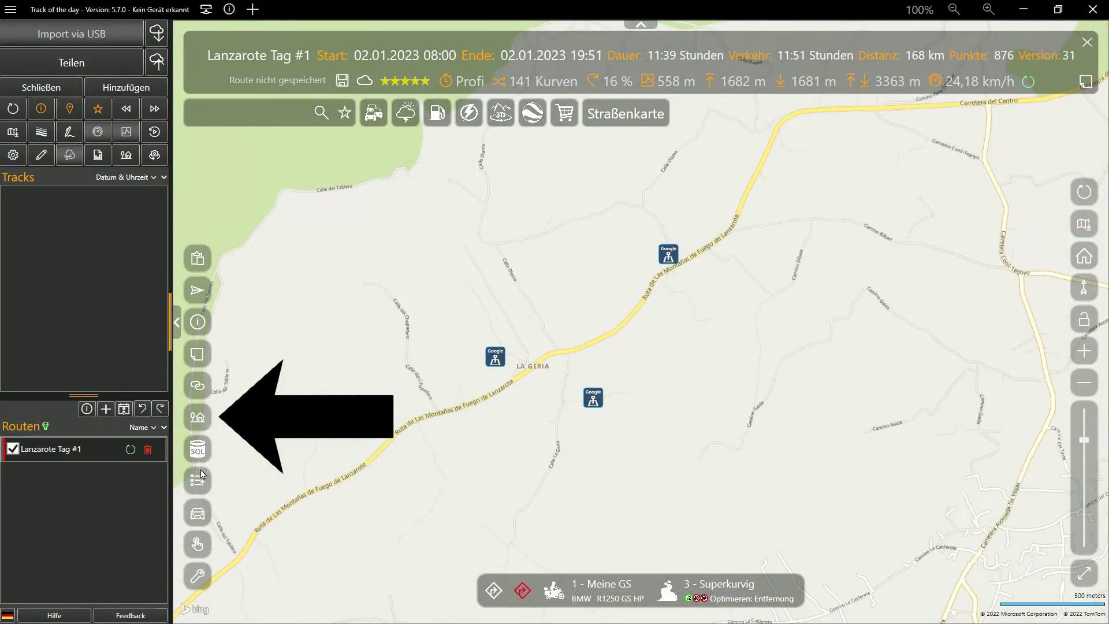
Step: Save a Street View spot on the Montañas de Fuego road as a #Lanzarote POI
{"action": "left_click", "coordinate": [198, 417]}
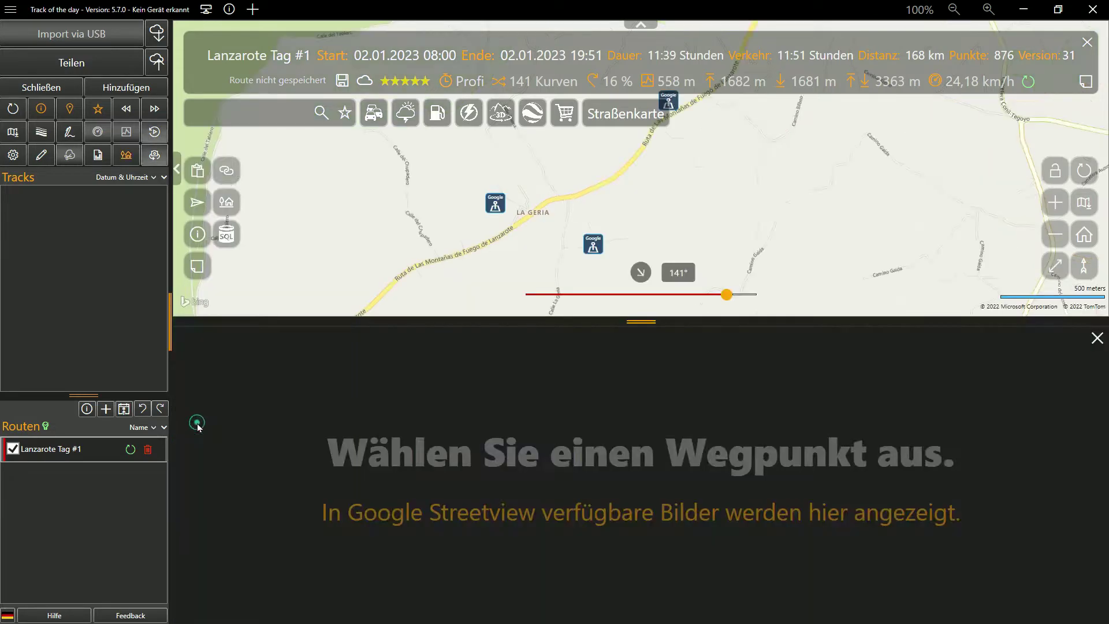
{"action": "left_click", "coordinate": [620, 181]}
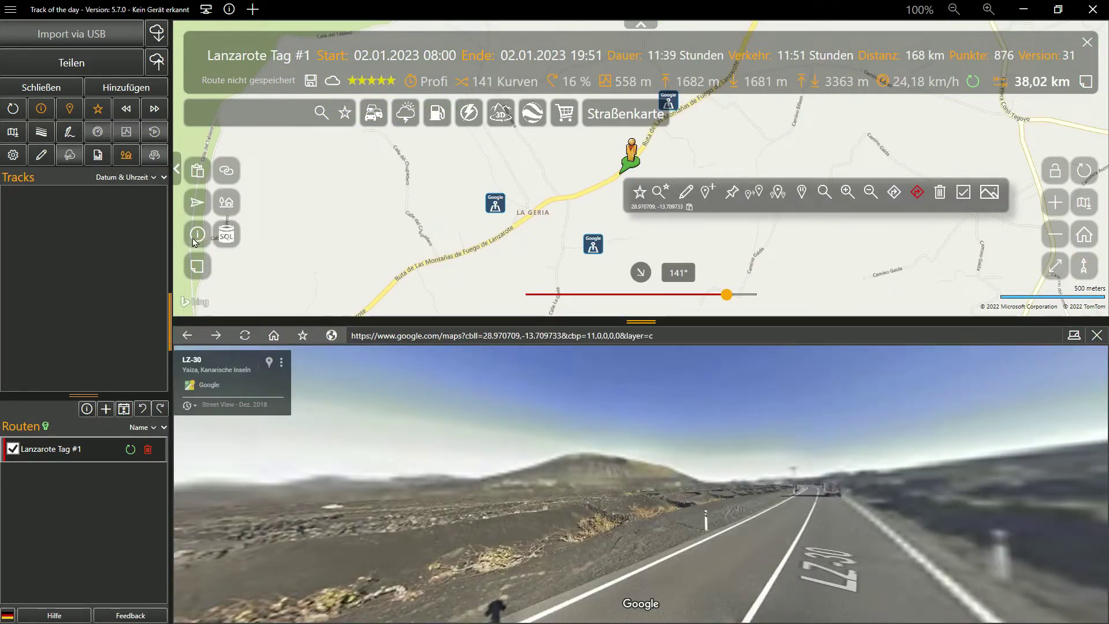
{"action": "left_click", "coordinate": [194, 242]}
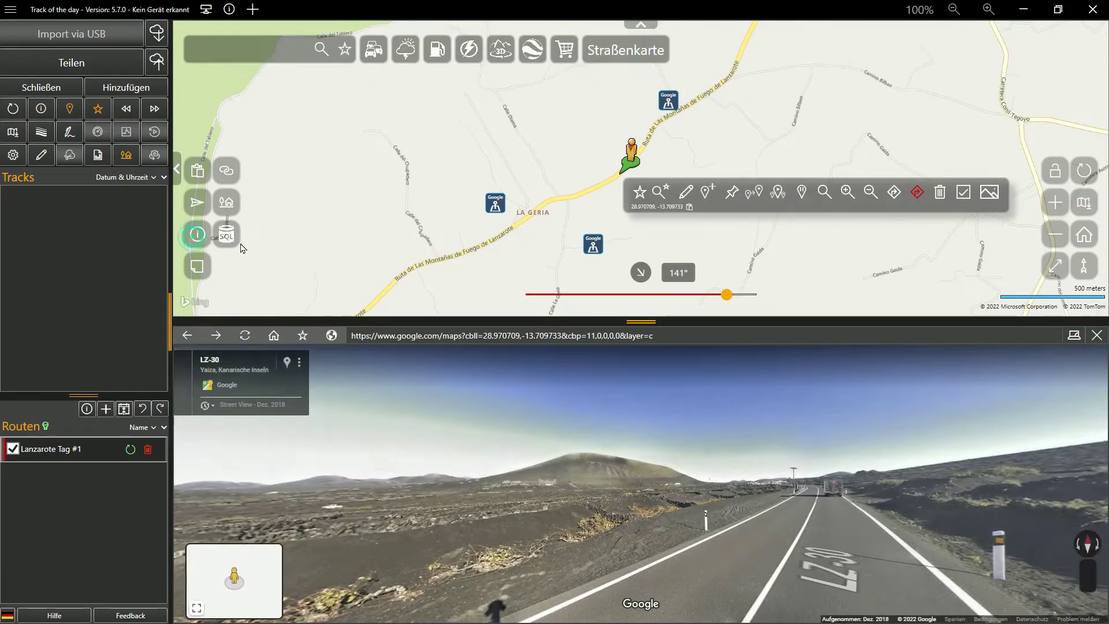
{"action": "left_click_drag", "start_coordinate": [739, 499], "coordinate": [694, 514]}
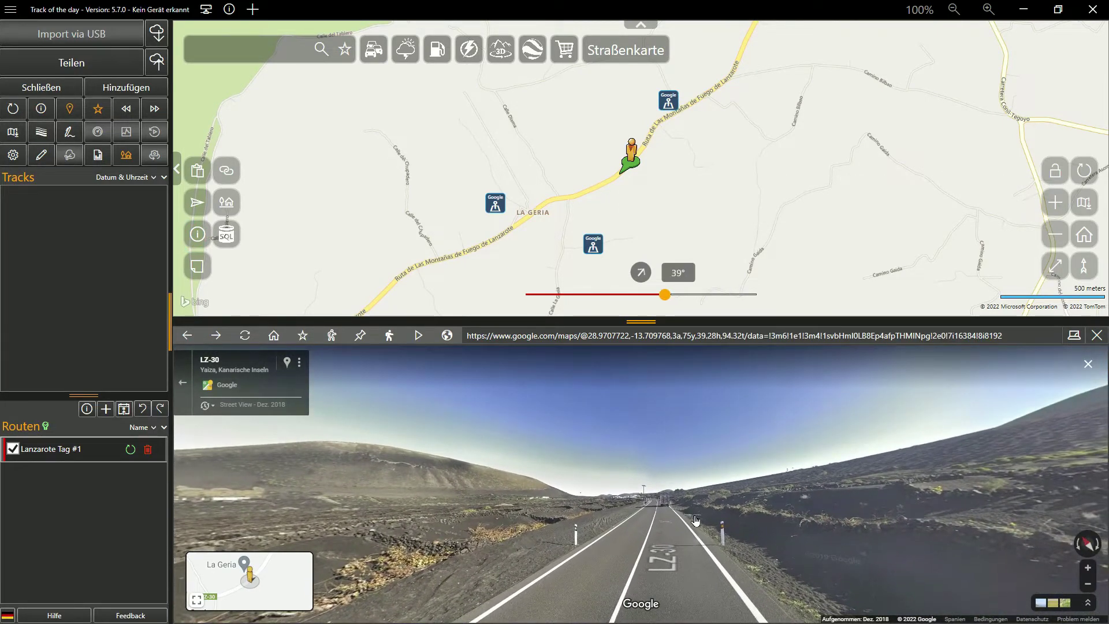
{"action": "left_click", "coordinate": [301, 336]}
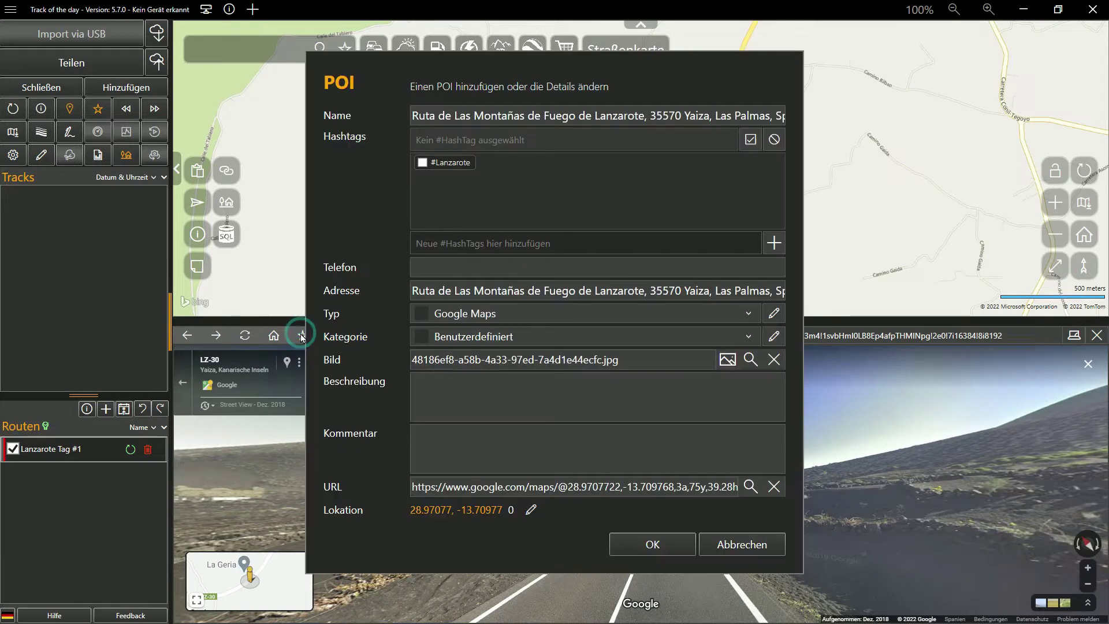
{"action": "left_click", "coordinate": [421, 165]}
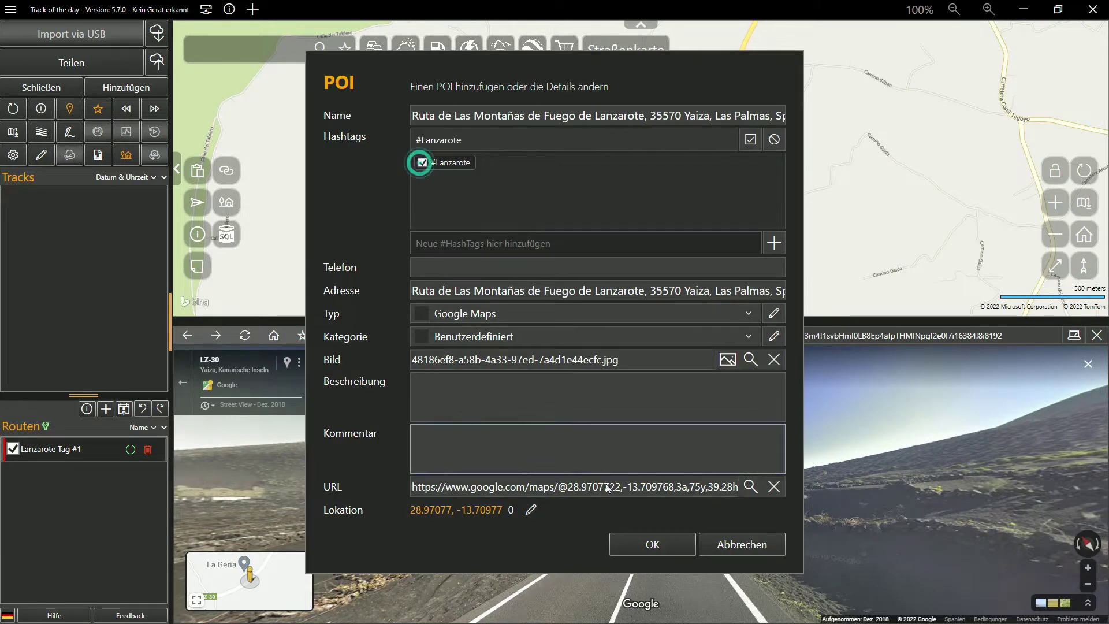
{"action": "left_click", "coordinate": [652, 545]}
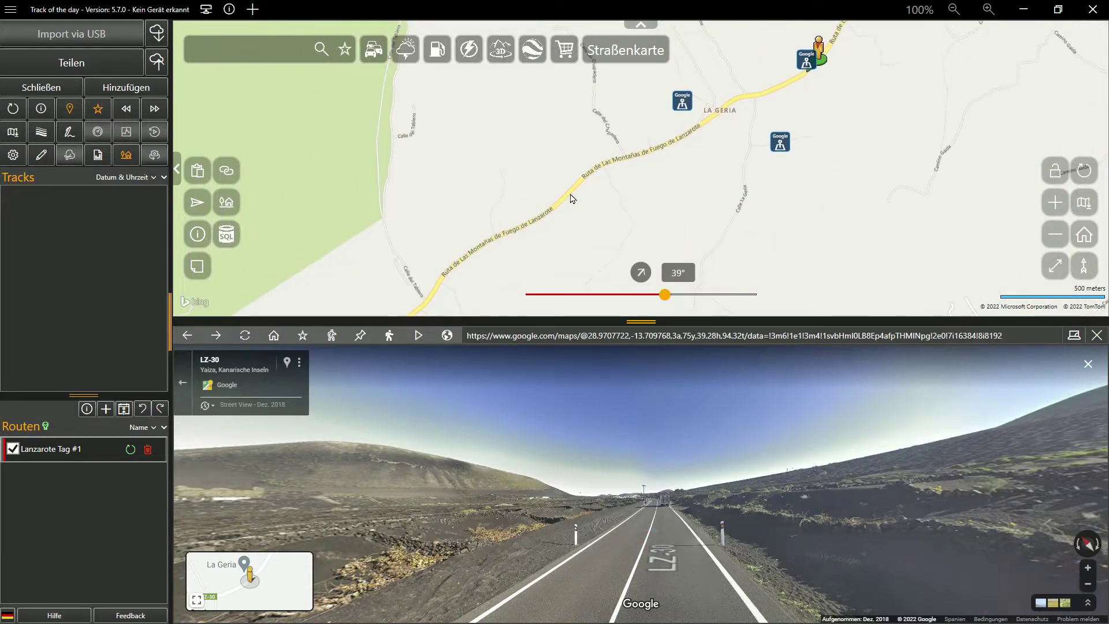
Step: Move Street View further along the road and save the 3D view location as a POI
{"action": "left_click", "coordinate": [570, 198]}
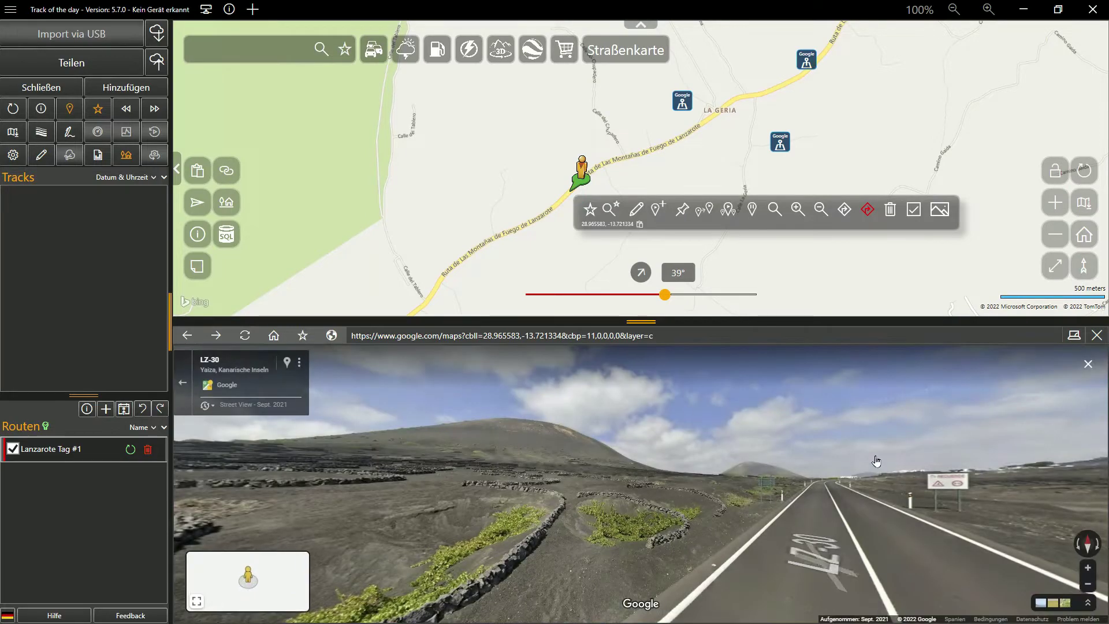
{"action": "left_click_drag", "start_coordinate": [877, 461], "coordinate": [696, 461]}
{"action": "left_click", "coordinate": [675, 464]}
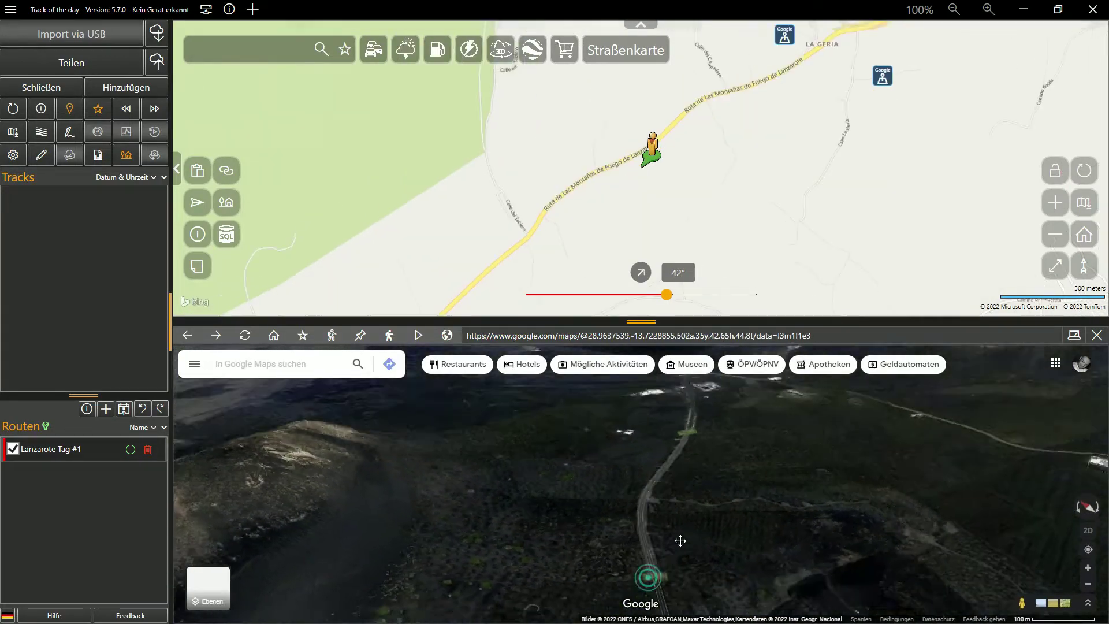
{"action": "left_click_drag", "start_coordinate": [629, 321], "coordinate": [625, 169]}
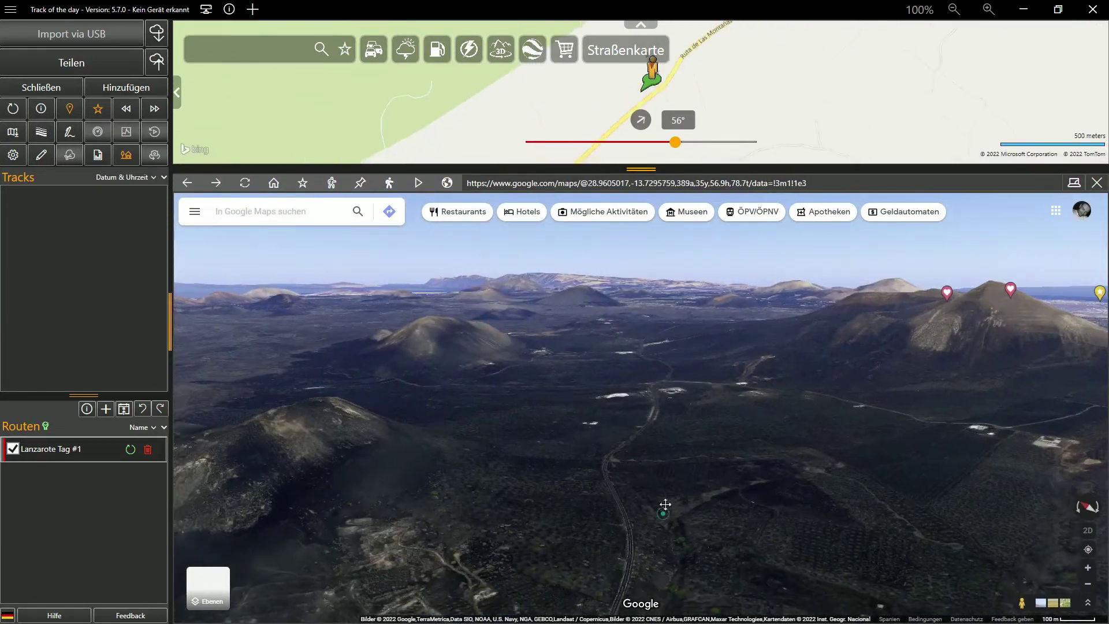
{"action": "left_click", "coordinate": [303, 183]}
{"action": "left_click", "coordinate": [651, 543]}
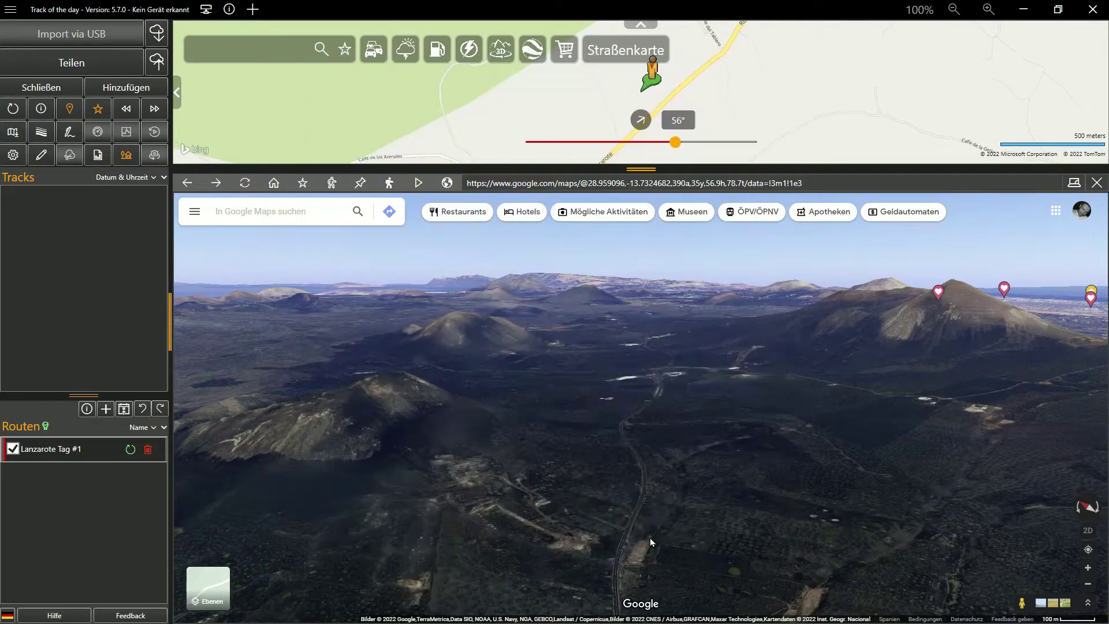
Step: Insert the new Google POI into the route as a waypoint
{"action": "left_click", "coordinate": [1096, 184]}
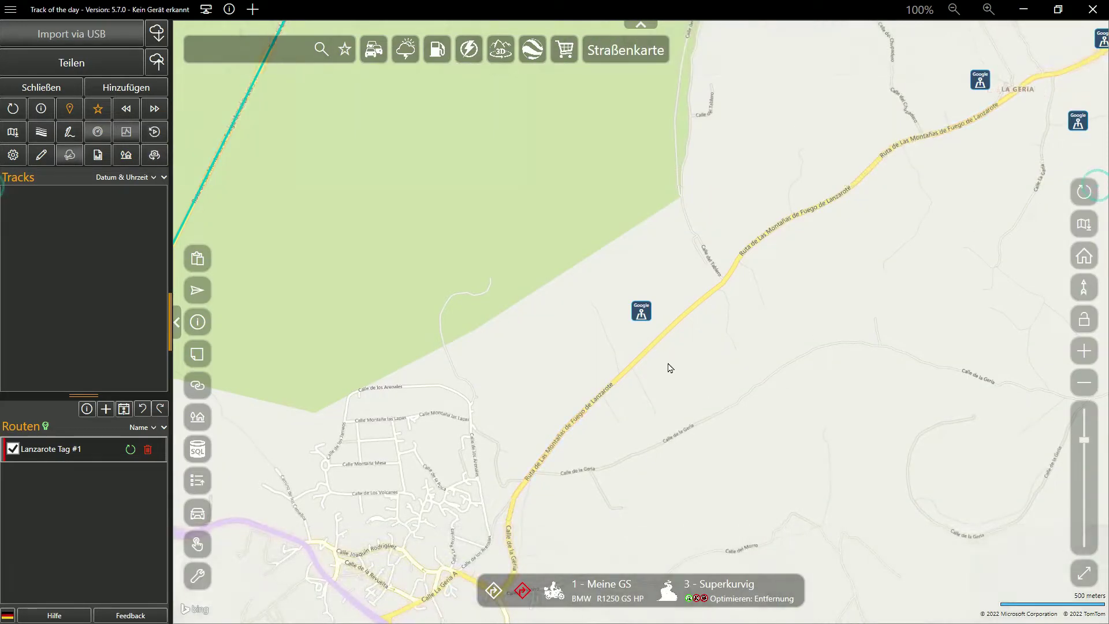
{"action": "left_click", "coordinate": [640, 315]}
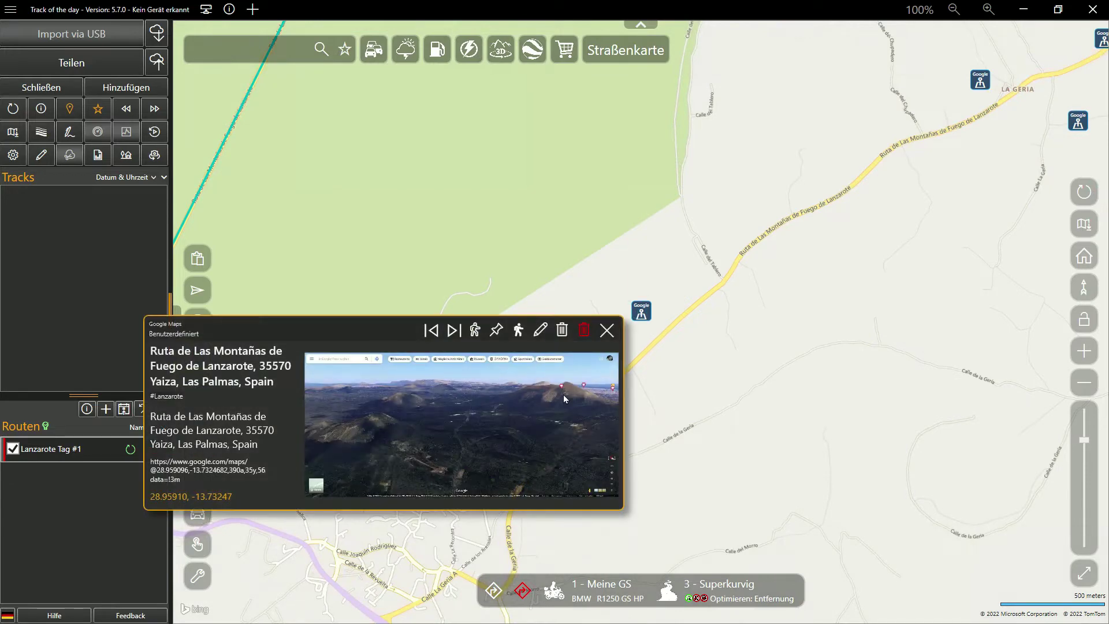
{"action": "left_click", "coordinate": [564, 397]}
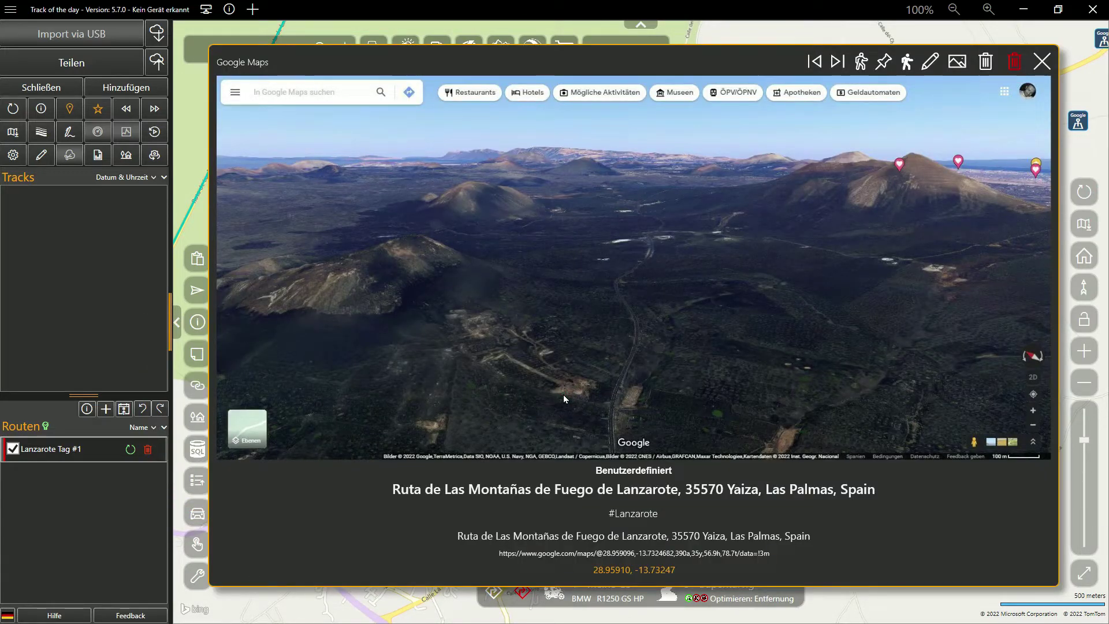
{"action": "left_click", "coordinate": [884, 62]}
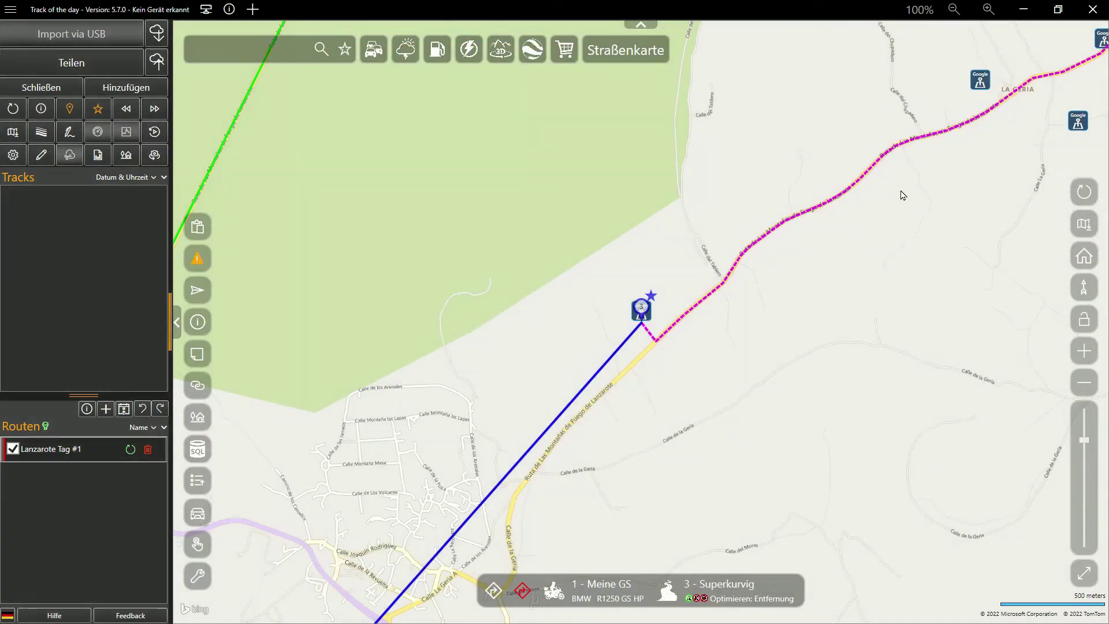
{"action": "scroll", "coordinate": [898, 243], "scroll_direction": "down", "scroll_amount": 4}
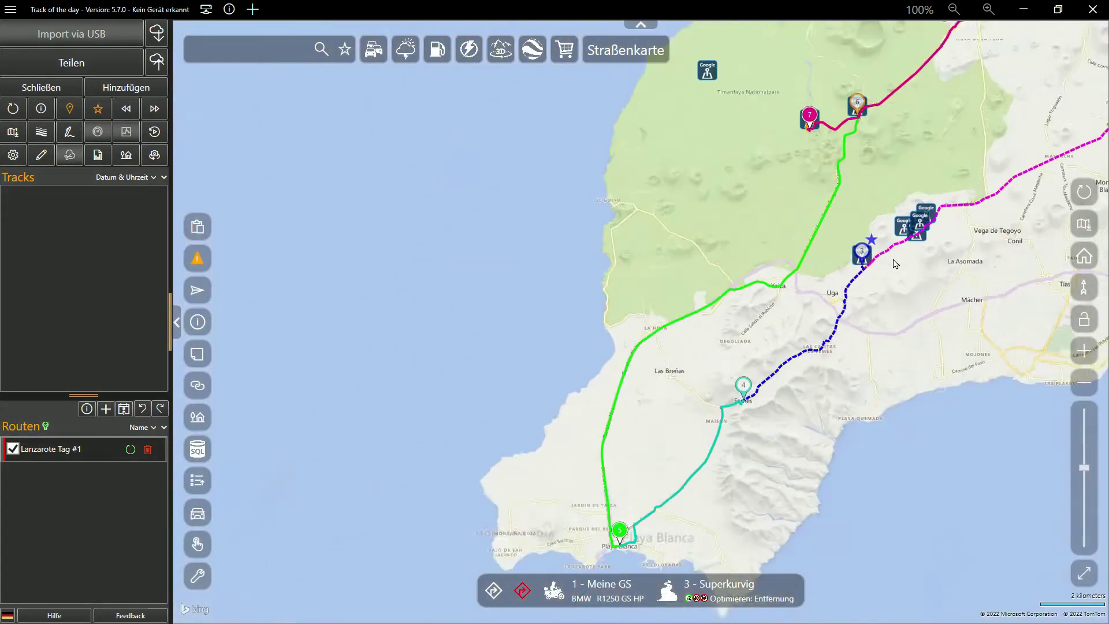
{"action": "left_click_drag", "start_coordinate": [920, 298], "coordinate": [629, 383]}
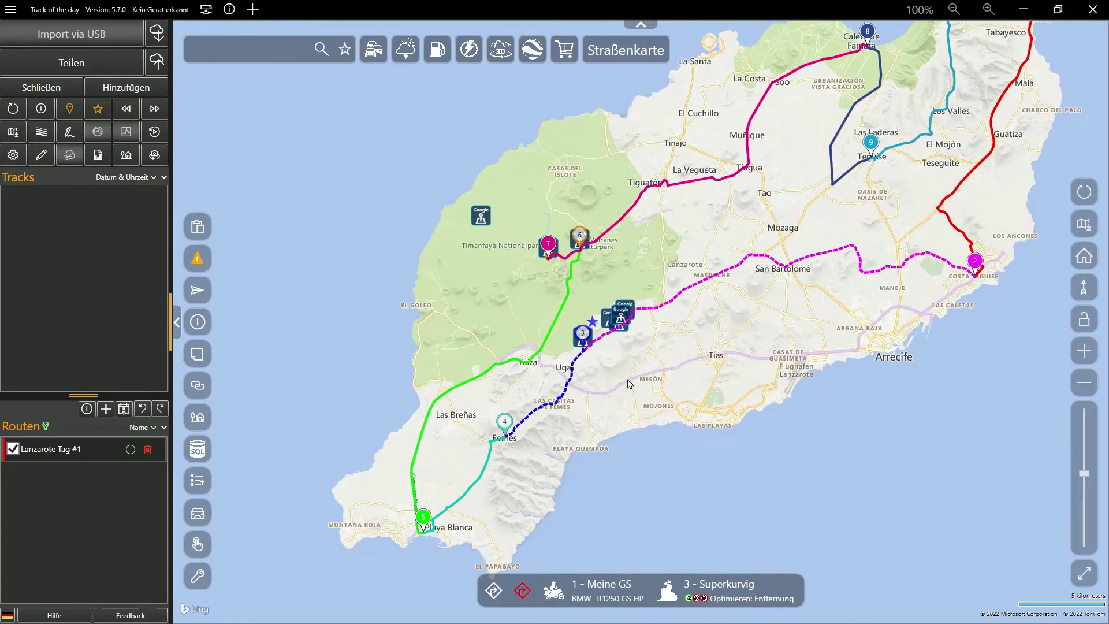
{"action": "scroll", "coordinate": [586, 338], "scroll_direction": "up", "scroll_amount": 5}
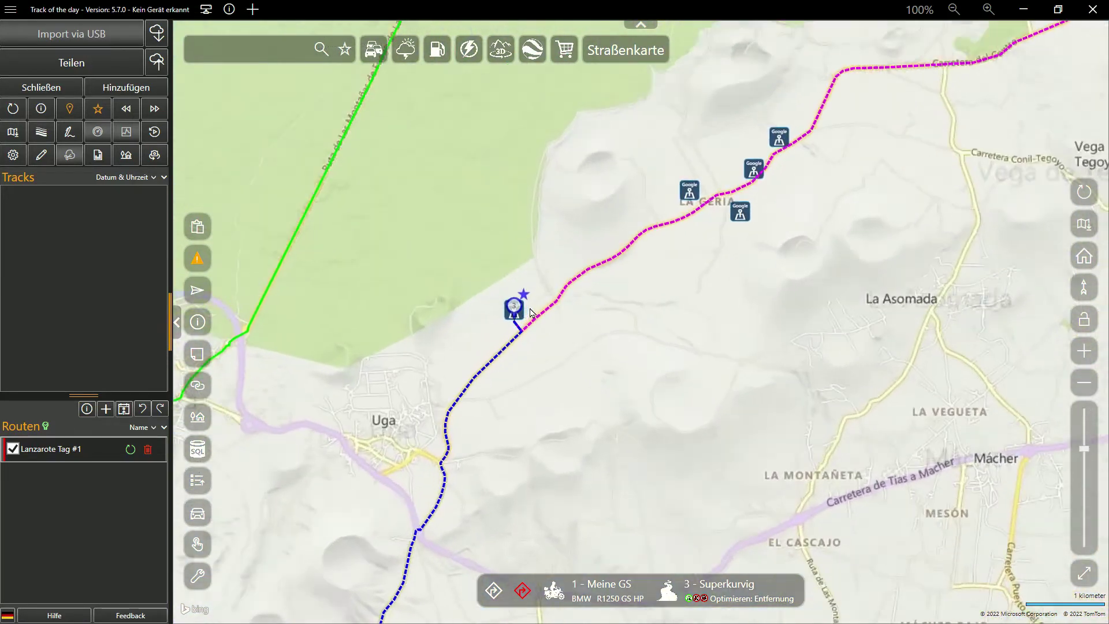
Step: Move waypoint 3 onto a La Geria Google POI and export the route as DOCX
{"action": "left_click_drag", "start_coordinate": [562, 313], "coordinate": [671, 234]}
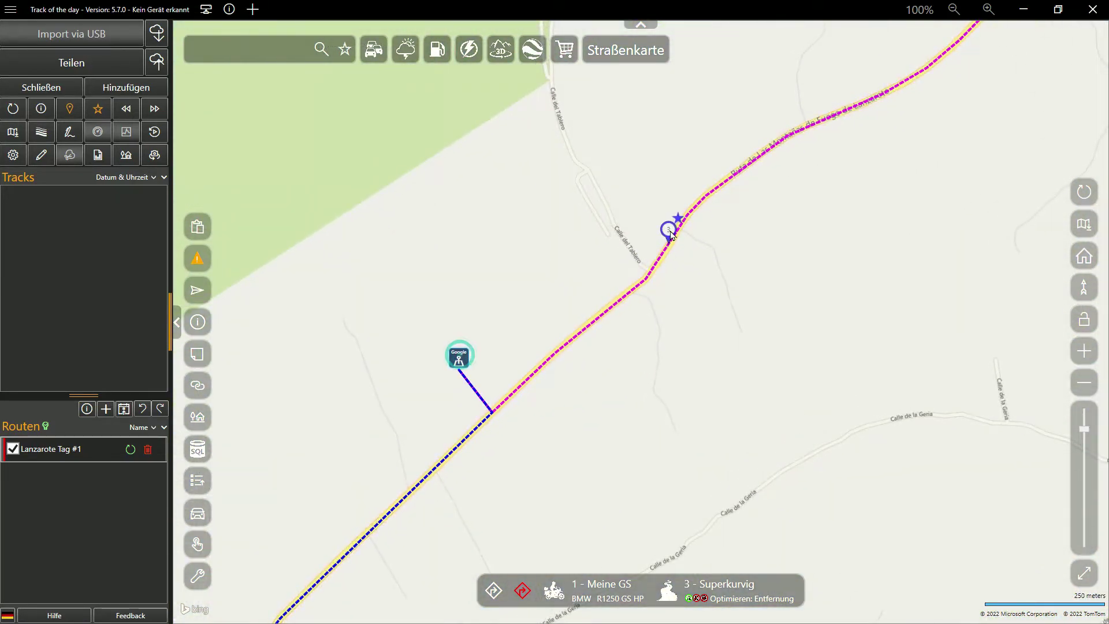
{"action": "scroll", "coordinate": [841, 329], "scroll_direction": "down", "scroll_amount": 2}
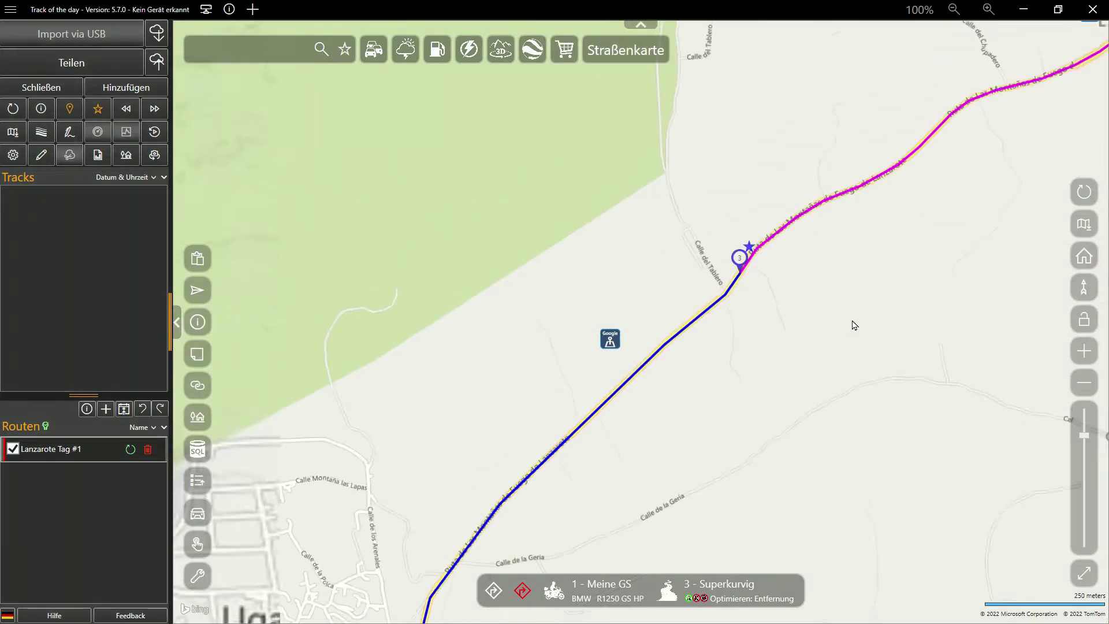
{"action": "left_click_drag", "start_coordinate": [847, 363], "coordinate": [545, 525]}
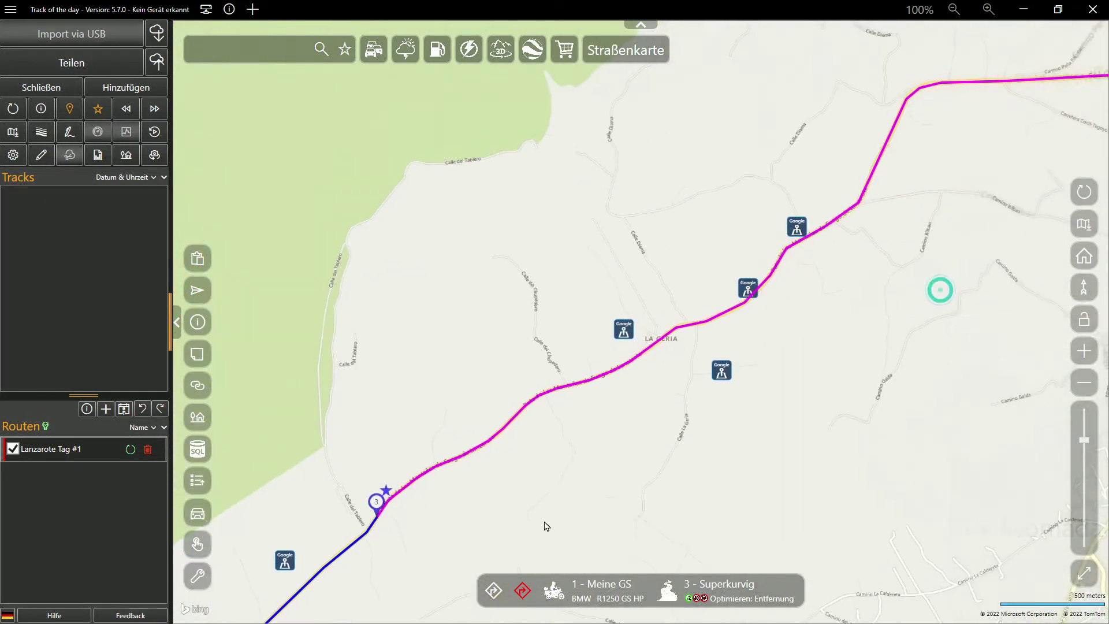
{"action": "left_click", "coordinate": [748, 290]}
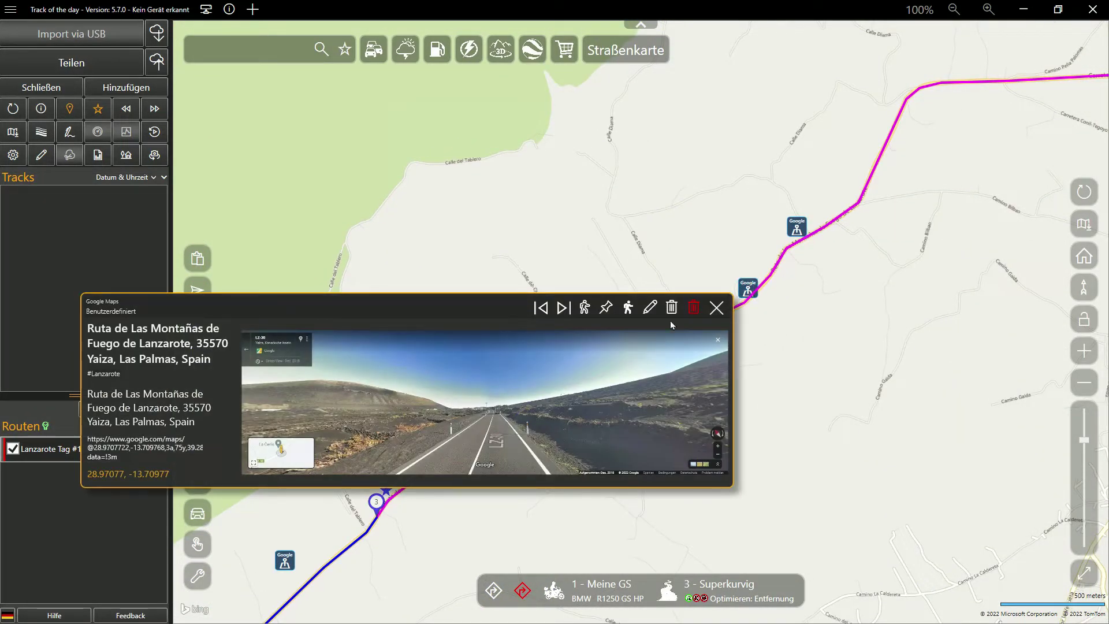
{"action": "left_click", "coordinate": [609, 316]}
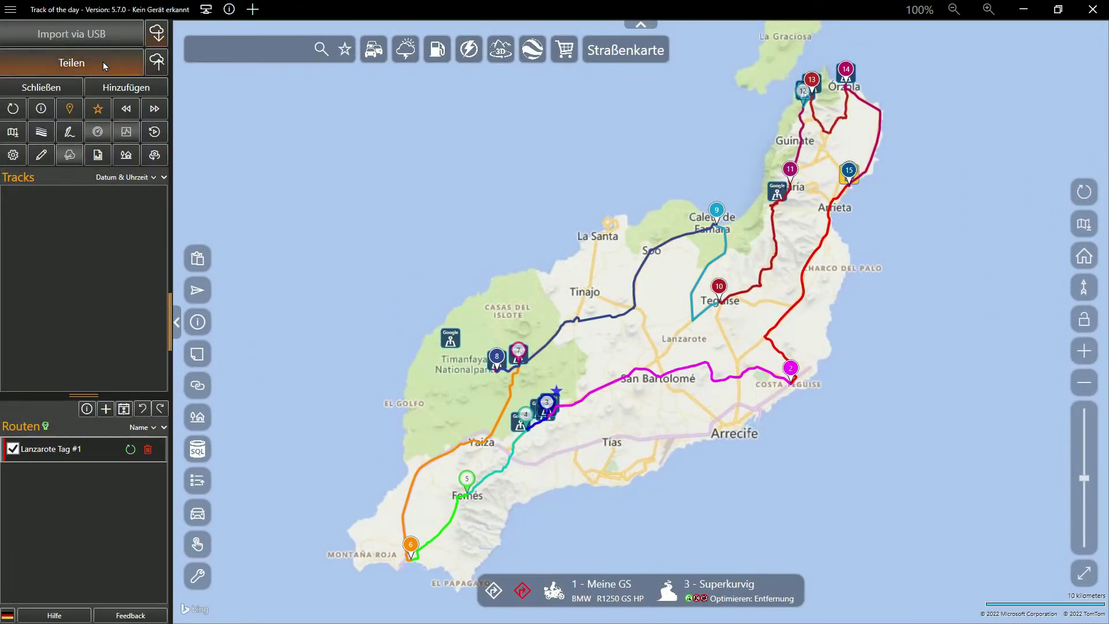
{"action": "left_click", "coordinate": [104, 65]}
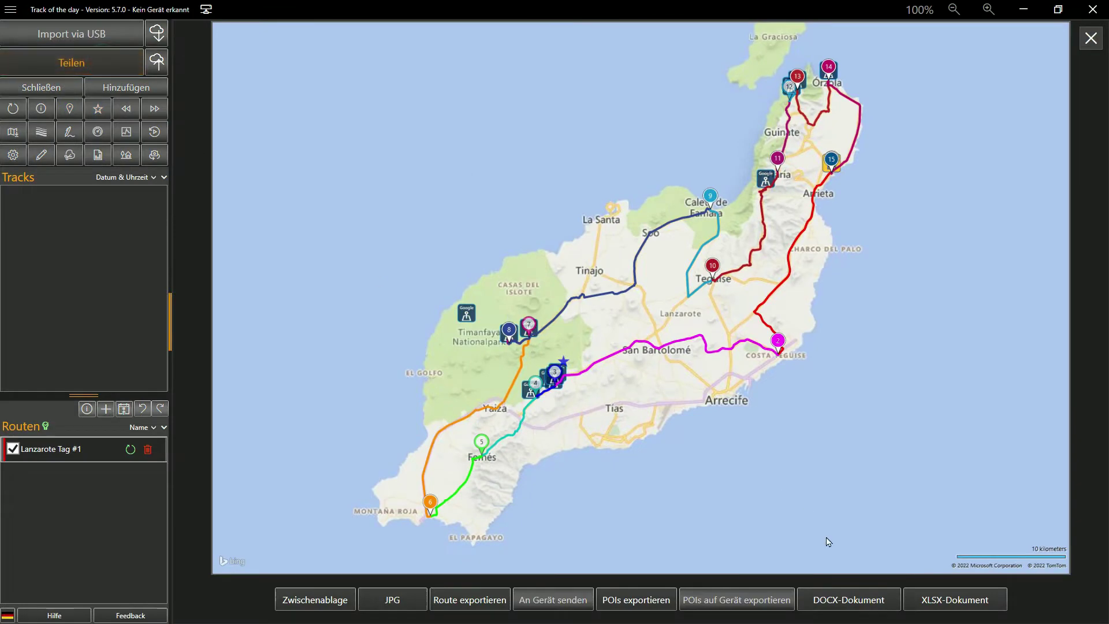
{"action": "left_click", "coordinate": [844, 599]}
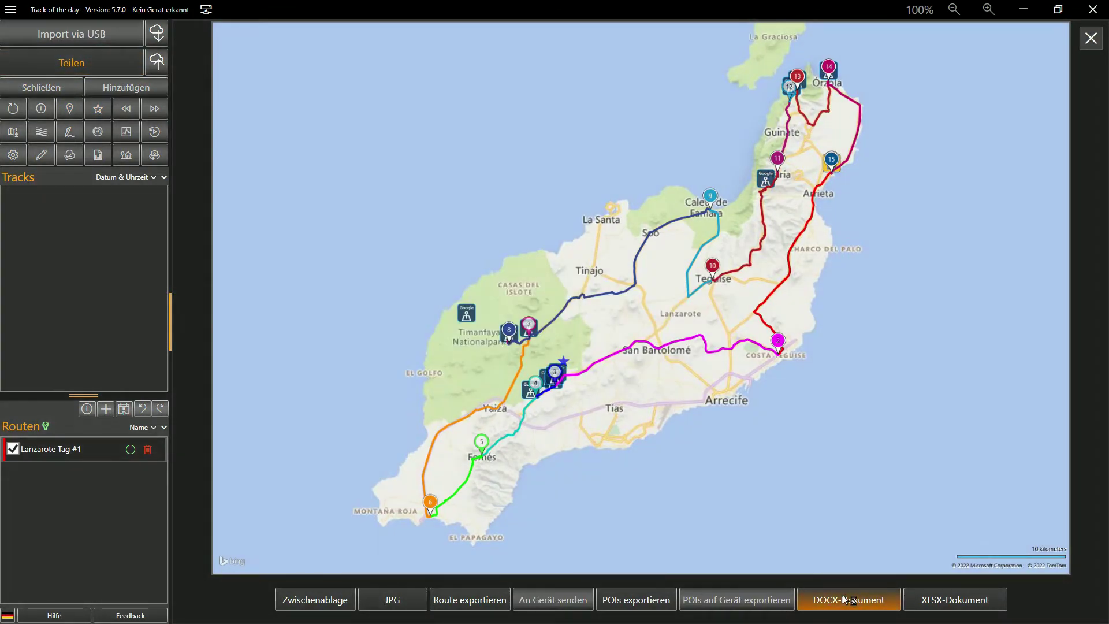
Step: Review the Lanzarote Tag #1 roadbook's 15 waypoints (171,03 km) and POI pages in full-screen view
{"action": "scroll", "coordinate": [938, 511], "scroll_direction": "down", "scroll_amount": 20}
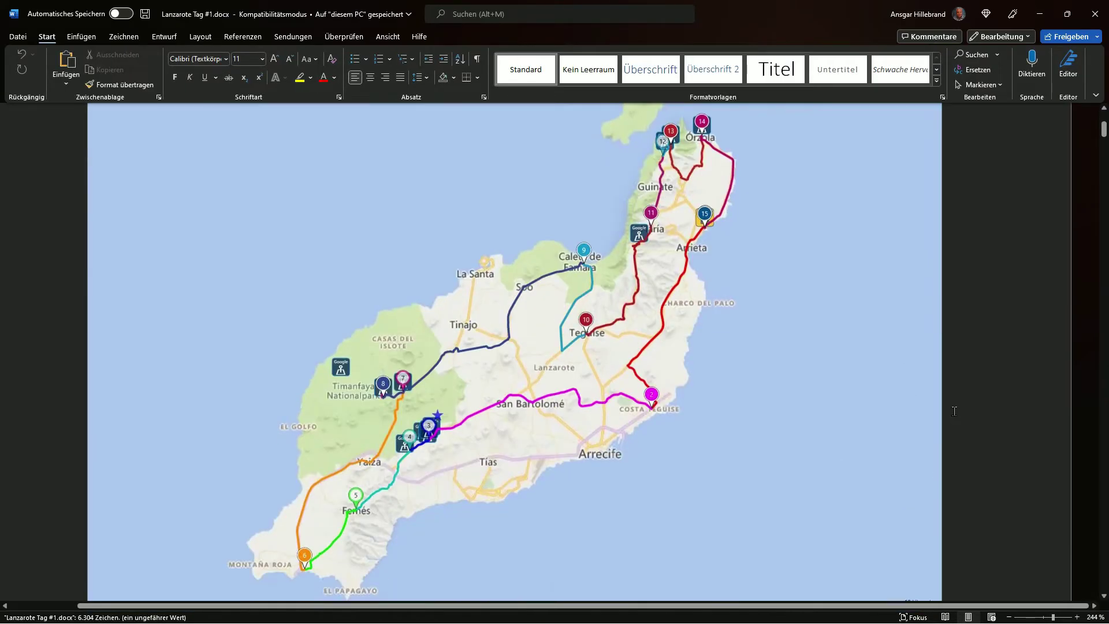
{"action": "scroll", "coordinate": [954, 411], "scroll_direction": "down", "scroll_amount": 20}
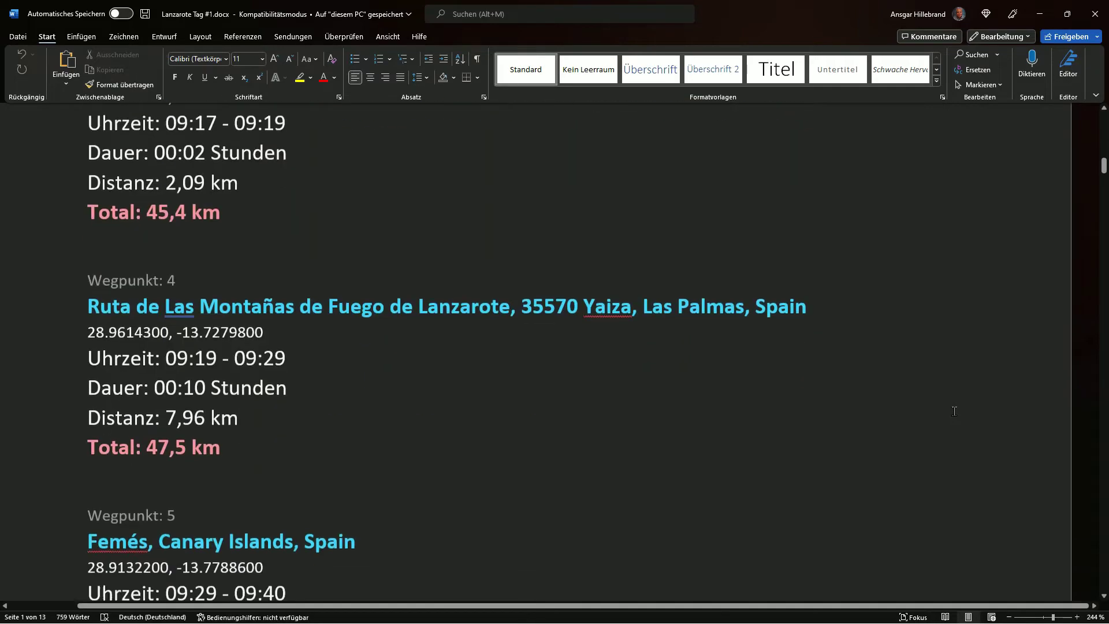
{"action": "scroll", "coordinate": [954, 411], "scroll_direction": "down", "scroll_amount": 3}
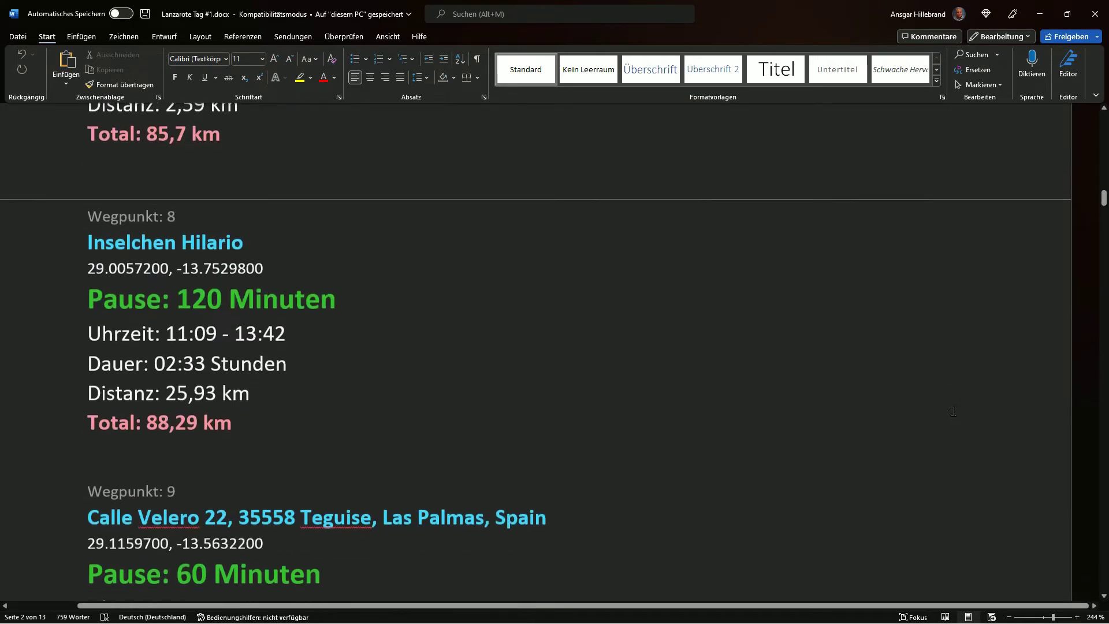
{"action": "scroll", "coordinate": [954, 411], "scroll_direction": "down", "scroll_amount": 3}
{"action": "scroll", "coordinate": [954, 411], "scroll_direction": "down", "scroll_amount": 13}
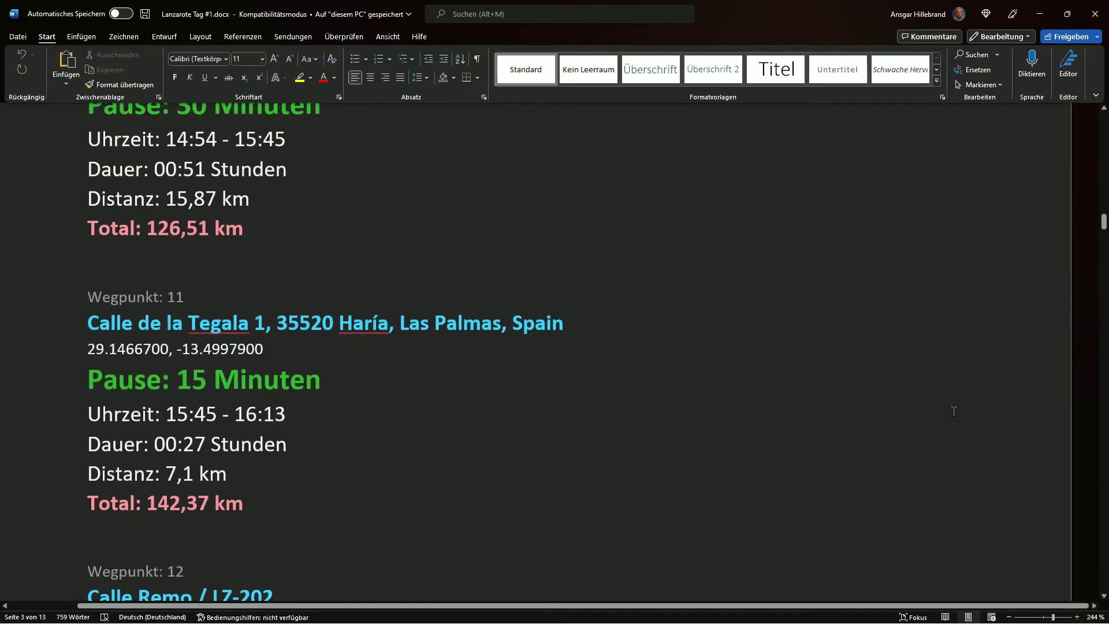
{"action": "scroll", "coordinate": [954, 411], "scroll_direction": "down", "scroll_amount": 20}
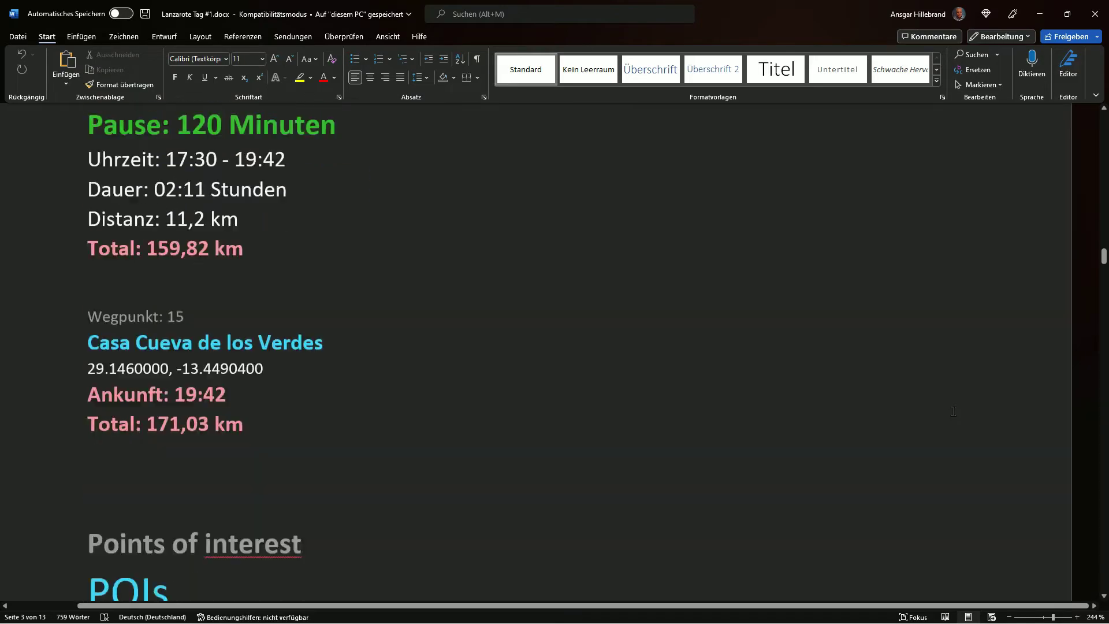
{"action": "scroll", "coordinate": [954, 411], "scroll_direction": "down", "scroll_amount": 20}
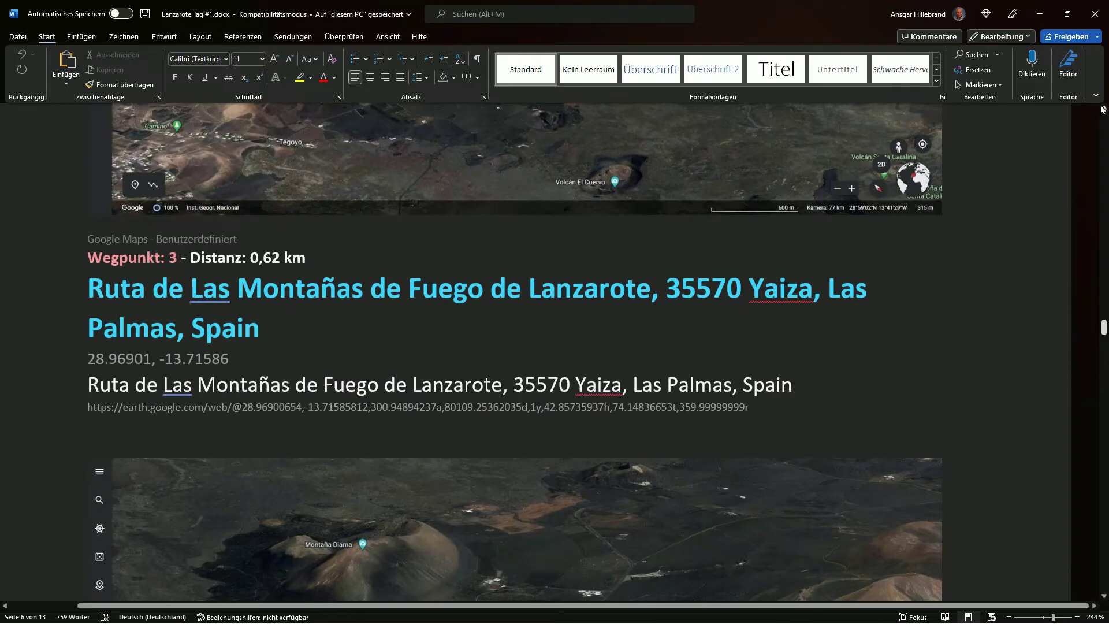
{"action": "left_click", "coordinate": [1096, 94]}
{"action": "left_click", "coordinate": [1009, 128]}
{"action": "scroll", "coordinate": [1018, 212], "scroll_direction": "down", "scroll_amount": 2}
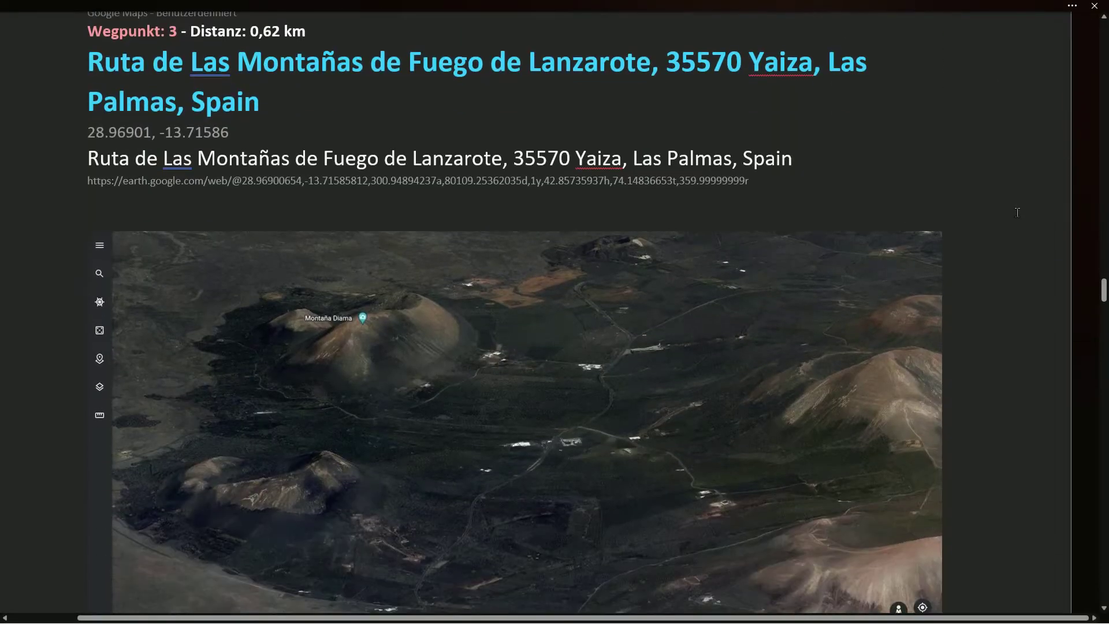
{"action": "scroll", "coordinate": [1017, 213], "scroll_direction": "down", "scroll_amount": 9}
{"action": "scroll", "coordinate": [968, 277], "scroll_direction": "down", "scroll_amount": 3}
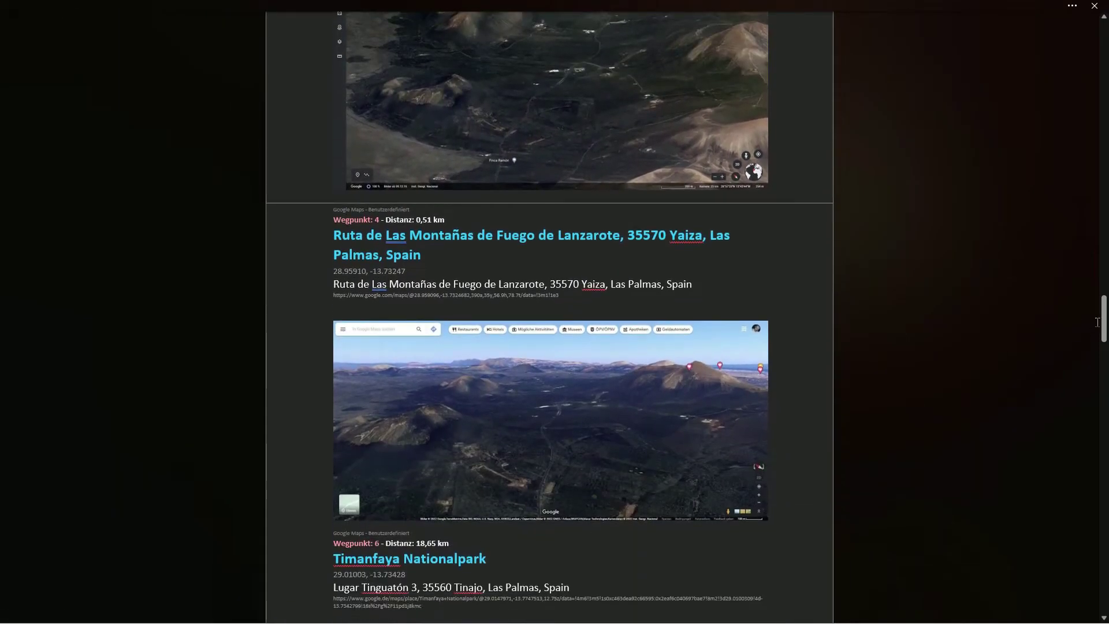
{"action": "left_click_drag", "start_coordinate": [1104, 322], "coordinate": [1097, 14]}
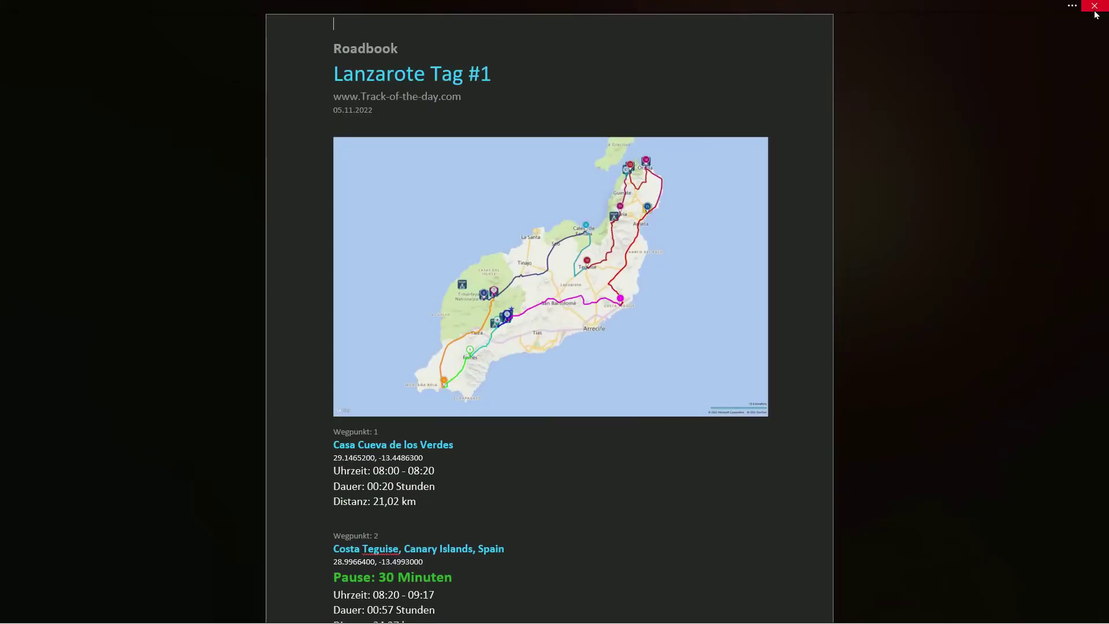
Step: Enable Instant Sharing to the OneDrive Track of the day folder in the settings
{"action": "left_click", "coordinate": [1096, 7]}
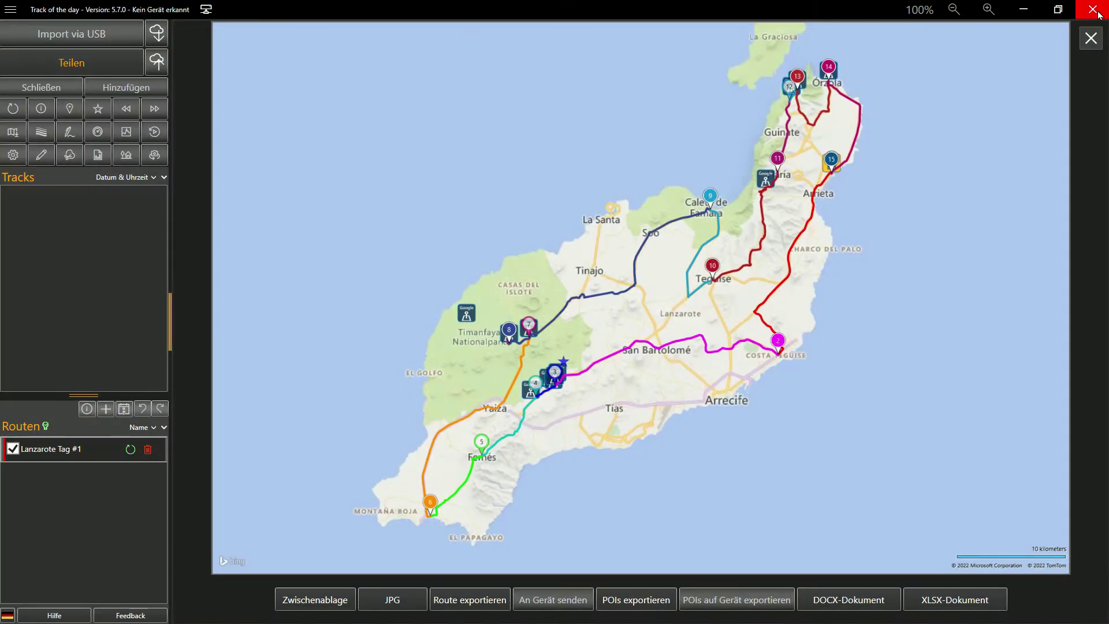
{"action": "left_click", "coordinate": [1090, 38]}
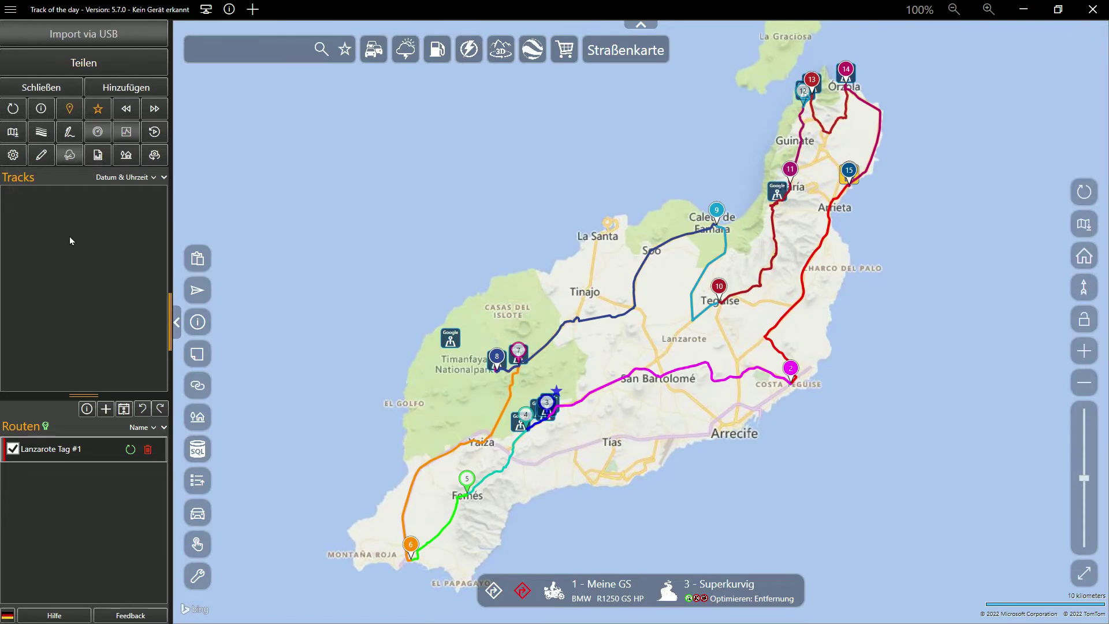
{"action": "left_click", "coordinate": [13, 155]}
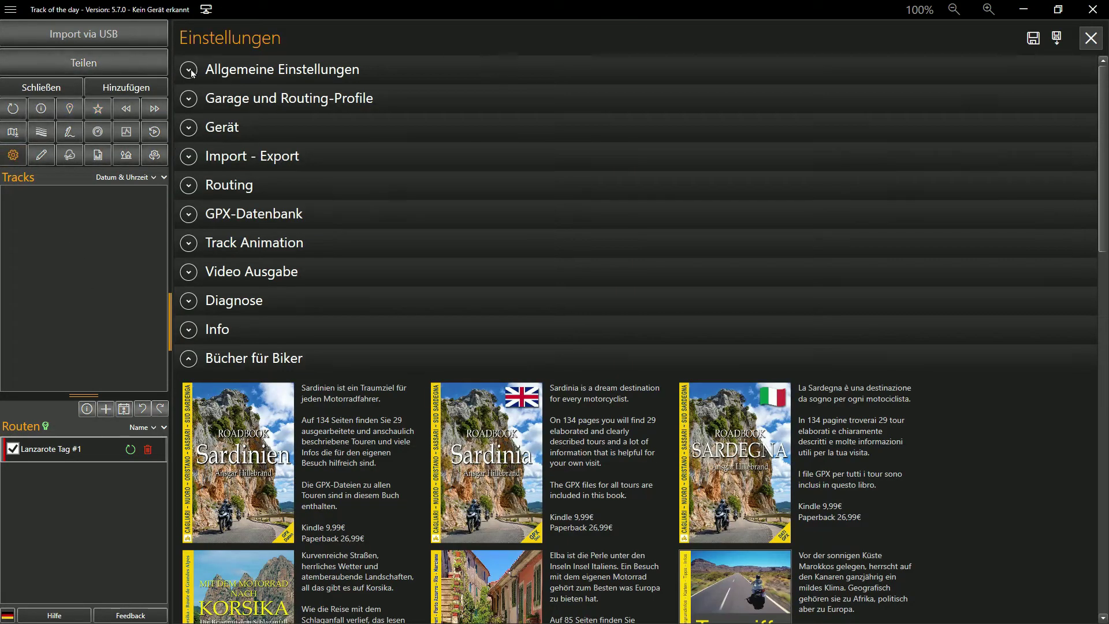
{"action": "left_click", "coordinate": [188, 70]}
{"action": "left_click", "coordinate": [364, 364]}
{"action": "left_click", "coordinate": [1076, 365]}
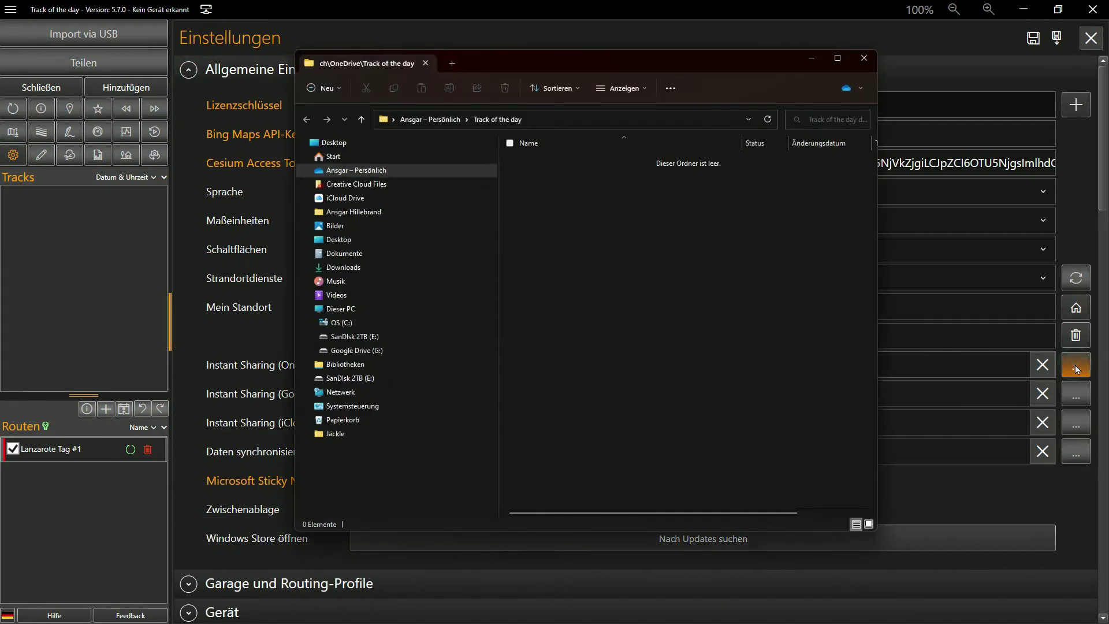
{"action": "left_click", "coordinate": [567, 115]}
{"action": "left_click", "coordinate": [553, 120]}
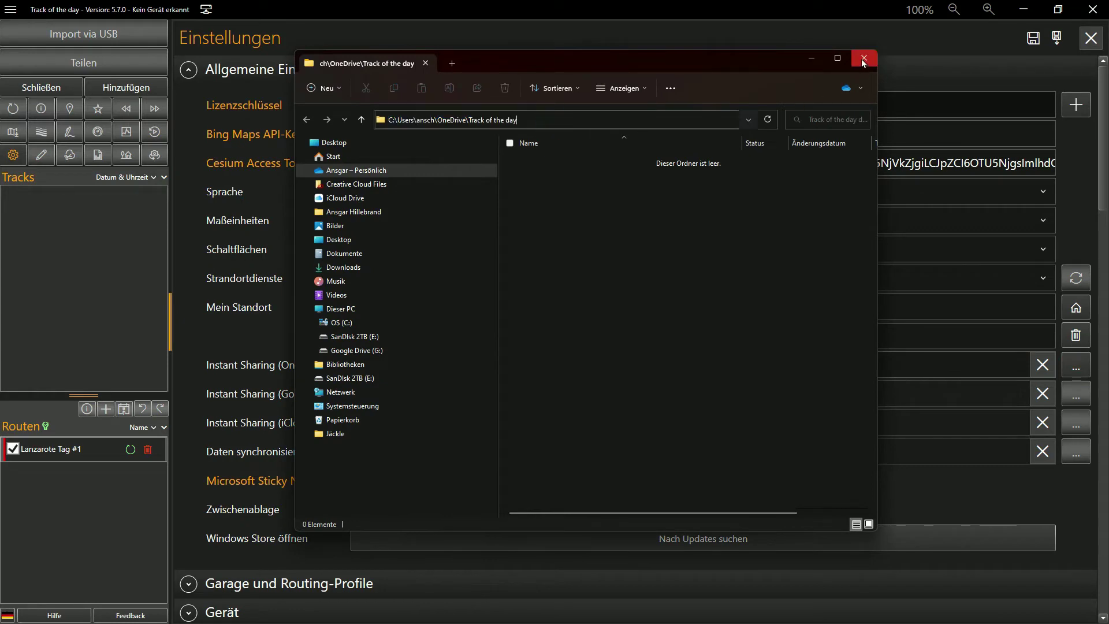
{"action": "left_click_drag", "start_coordinate": [773, 58], "coordinate": [916, 53]}
{"action": "left_click", "coordinate": [953, 52]}
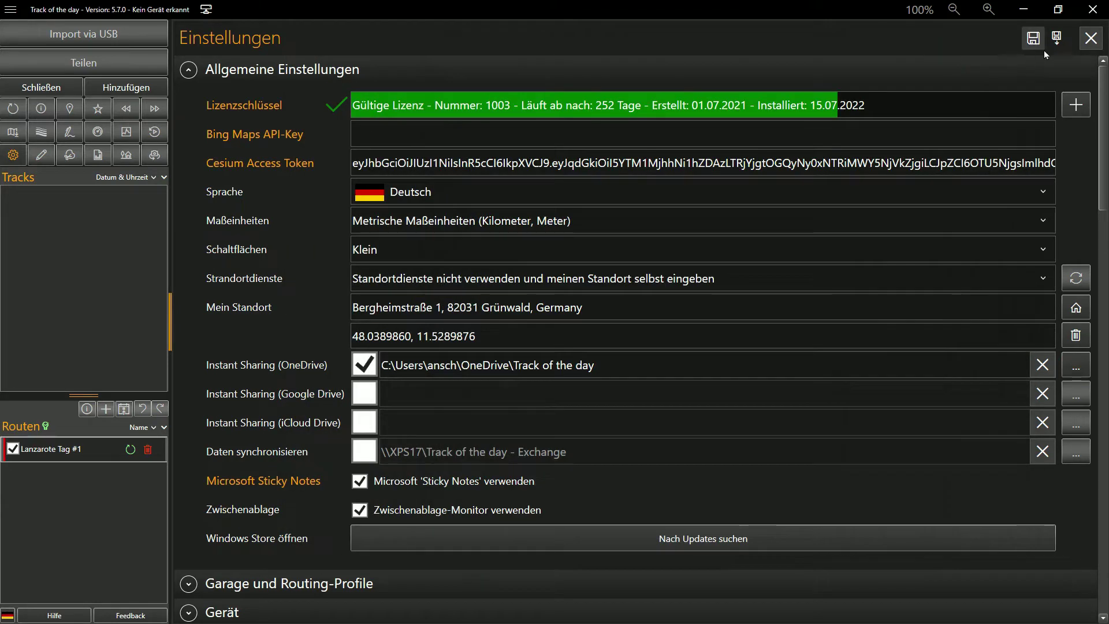
{"action": "left_click", "coordinate": [1091, 38]}
Step: Export the route as an OPTIMIZED GPX to the cloud drive and view Lanzarote Tag #1.gpx
{"action": "left_click", "coordinate": [155, 64]}
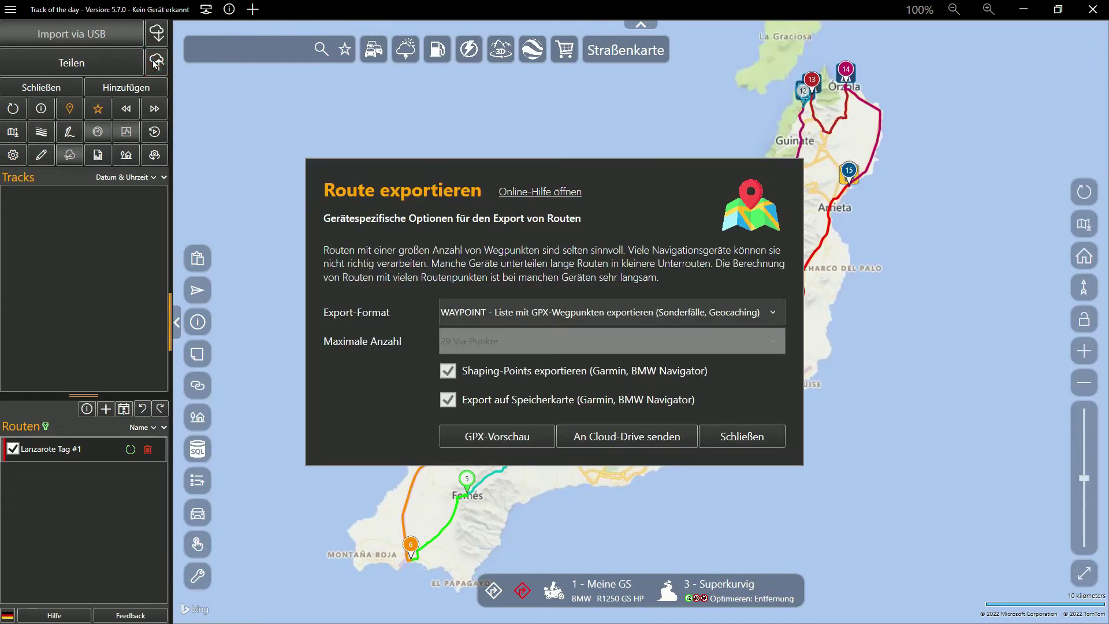
{"action": "left_click", "coordinate": [514, 315]}
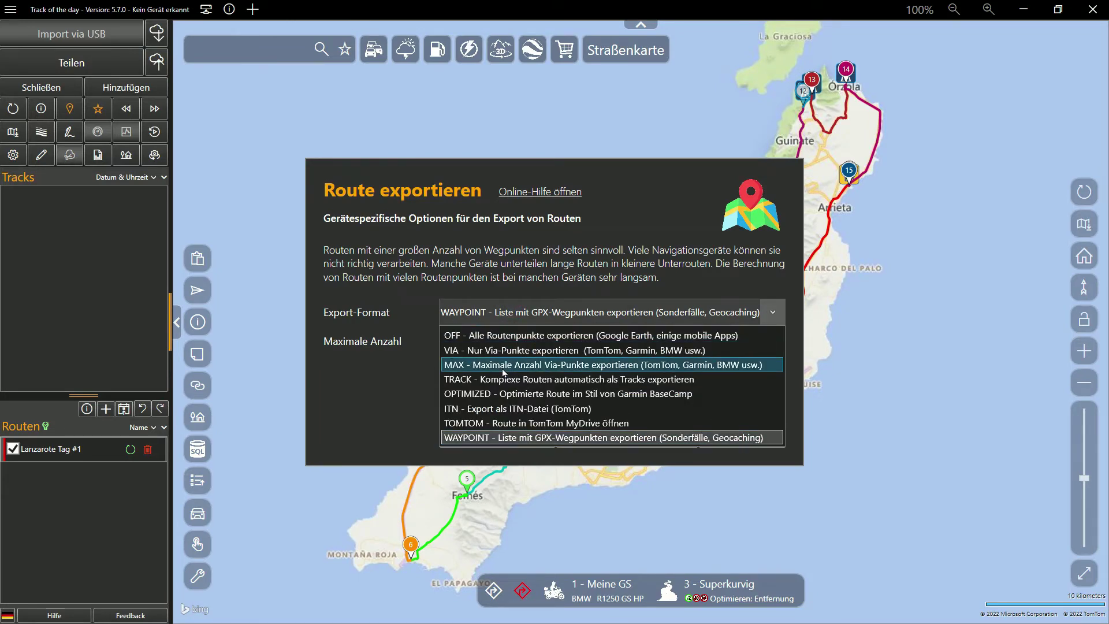
{"action": "left_click", "coordinate": [502, 394]}
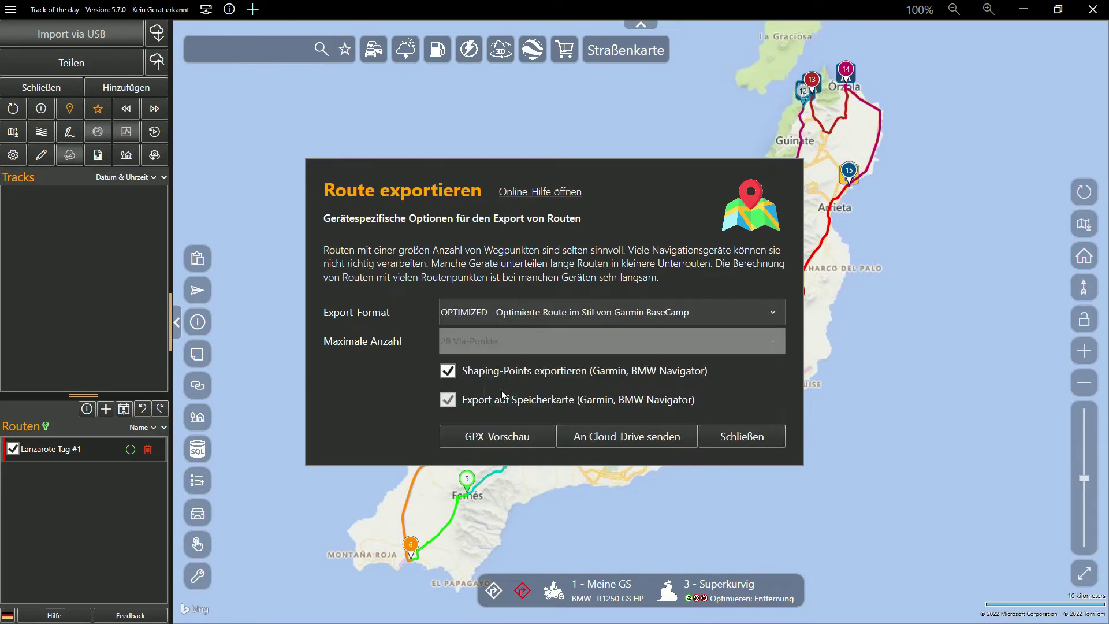
{"action": "left_click", "coordinate": [605, 439]}
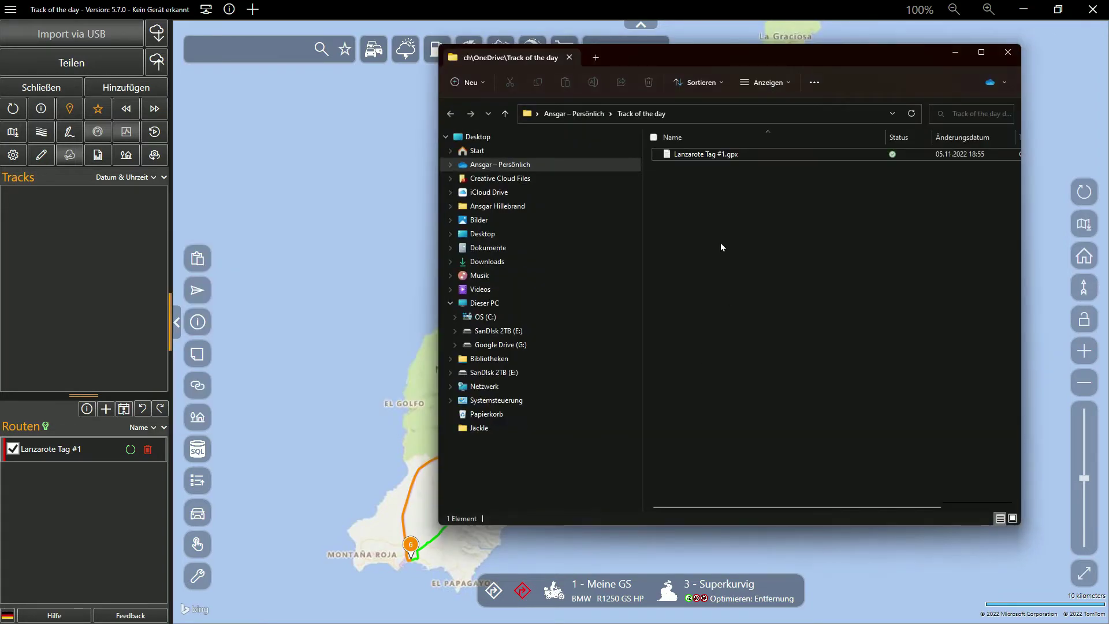
{"action": "double_click", "coordinate": [701, 154]}
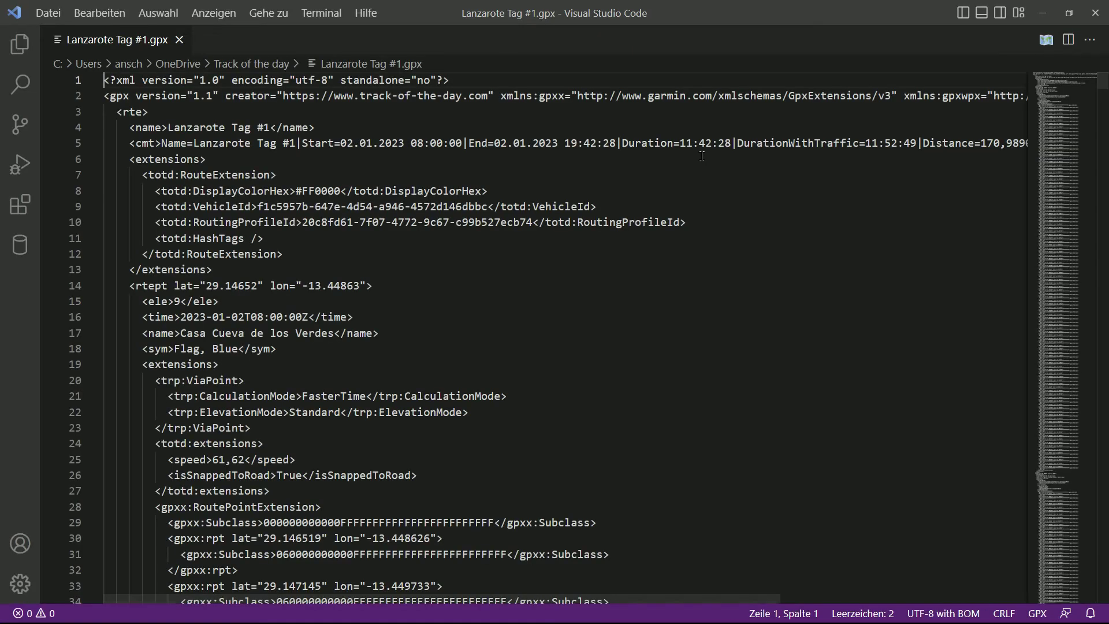
{"action": "scroll", "coordinate": [701, 156], "scroll_direction": "down", "scroll_amount": 20}
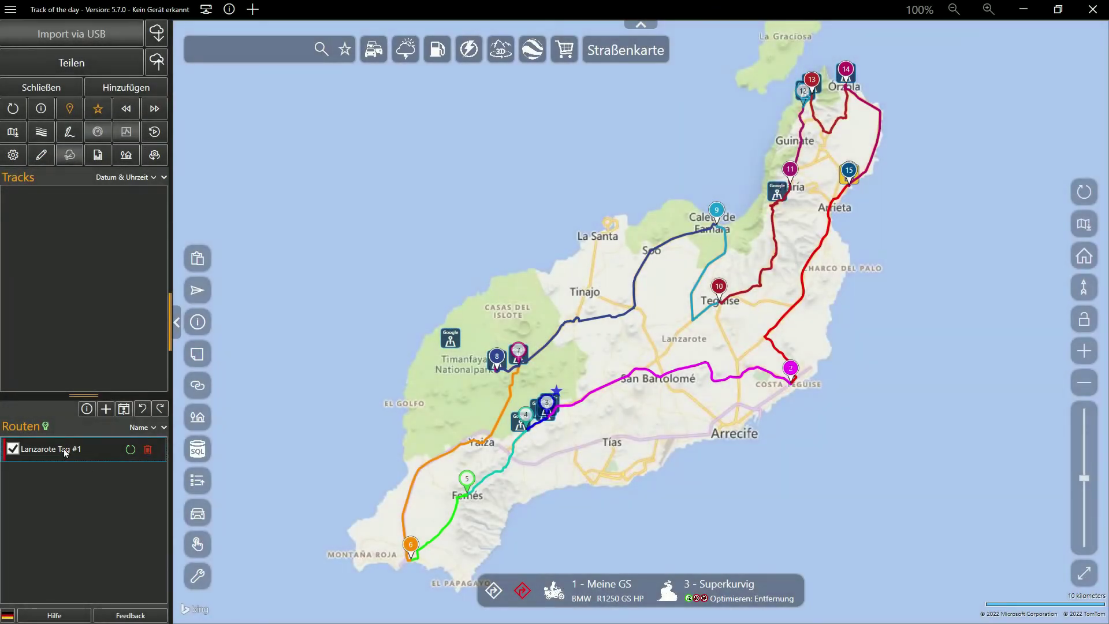
Step: Open the route in Google Maps and send its 176 km directions to the smartphone
{"action": "right_click", "coordinate": [64, 451]}
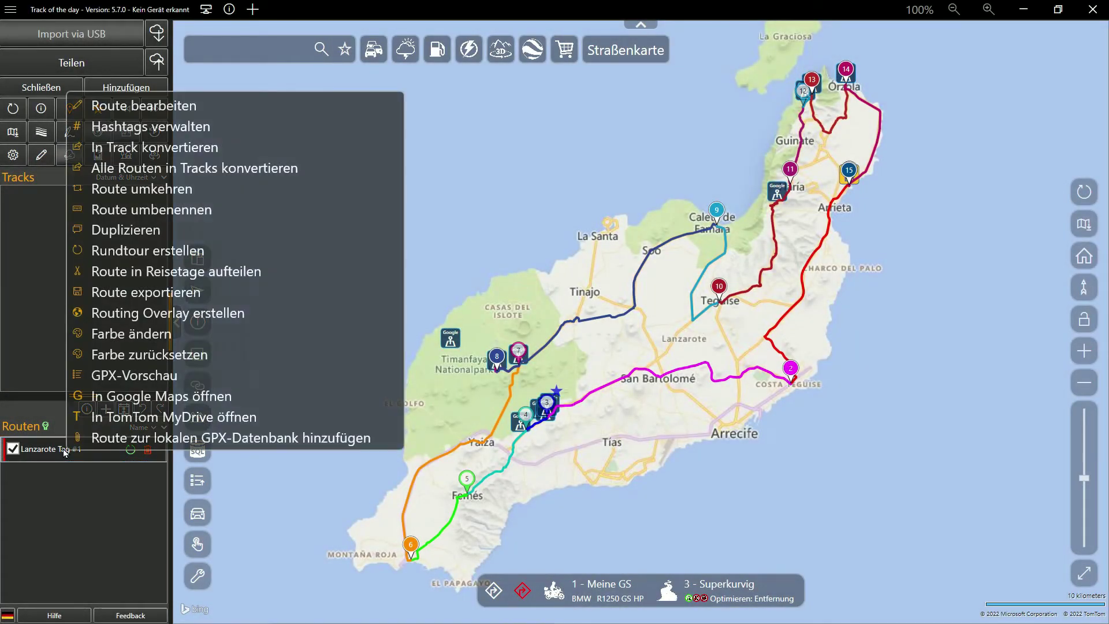
{"action": "left_click", "coordinate": [147, 402]}
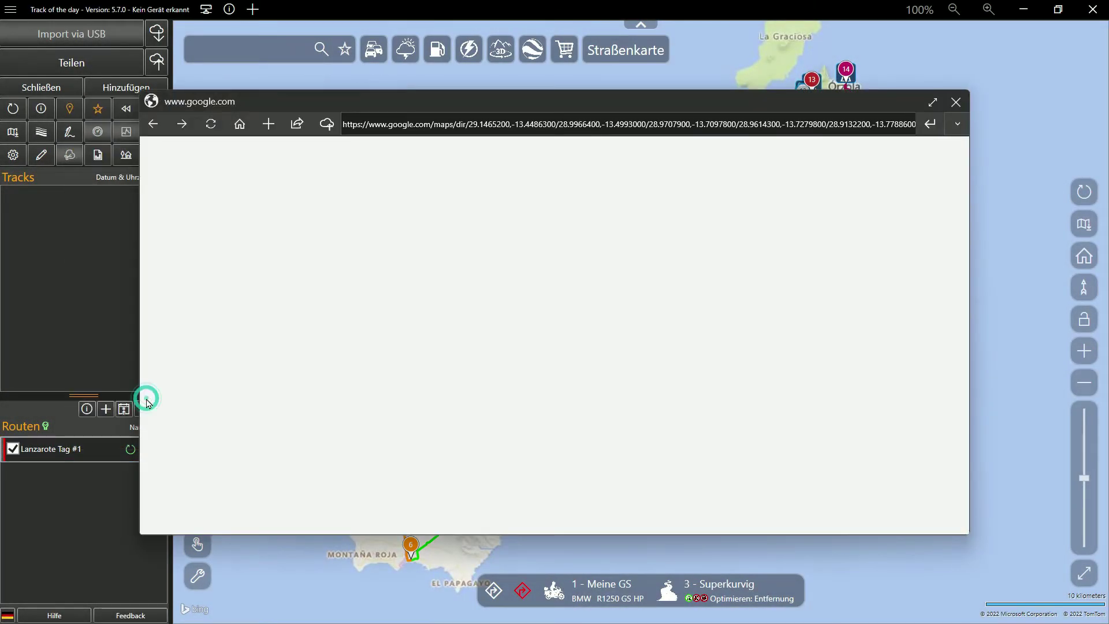
{"action": "left_click", "coordinate": [932, 102]}
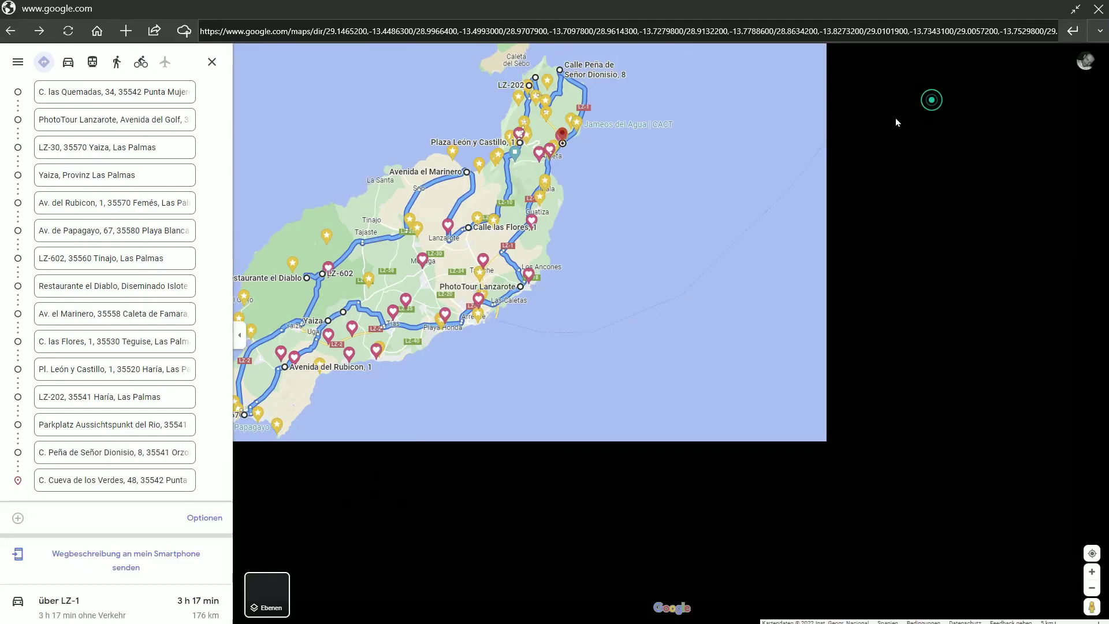
{"action": "left_click", "coordinate": [138, 559]}
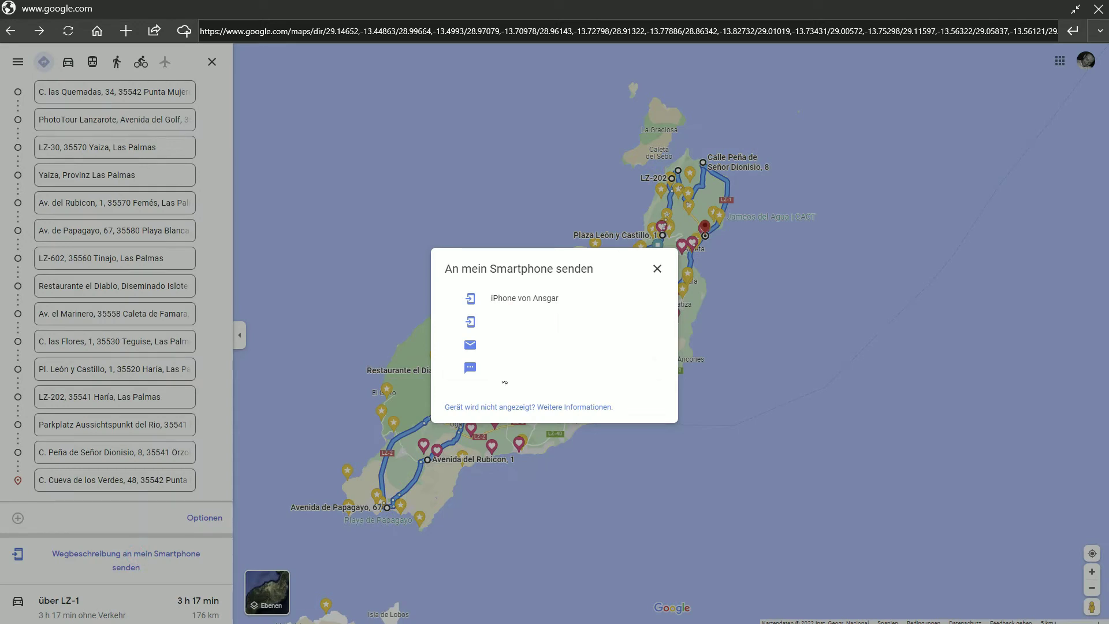
{"action": "left_click", "coordinate": [549, 299]}
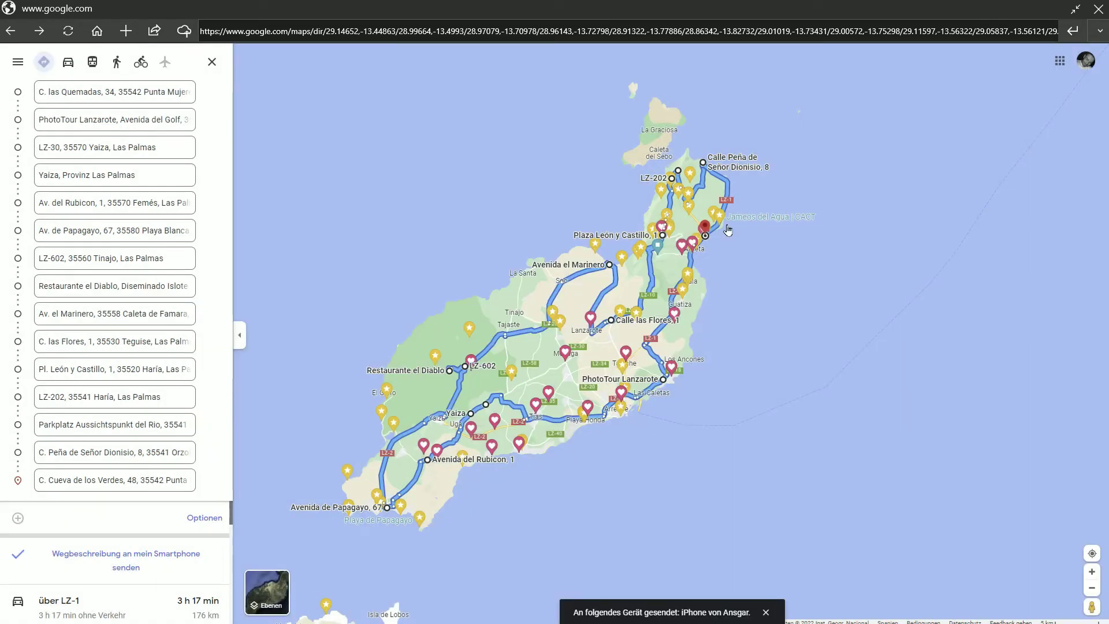
{"action": "left_click", "coordinate": [1098, 9]}
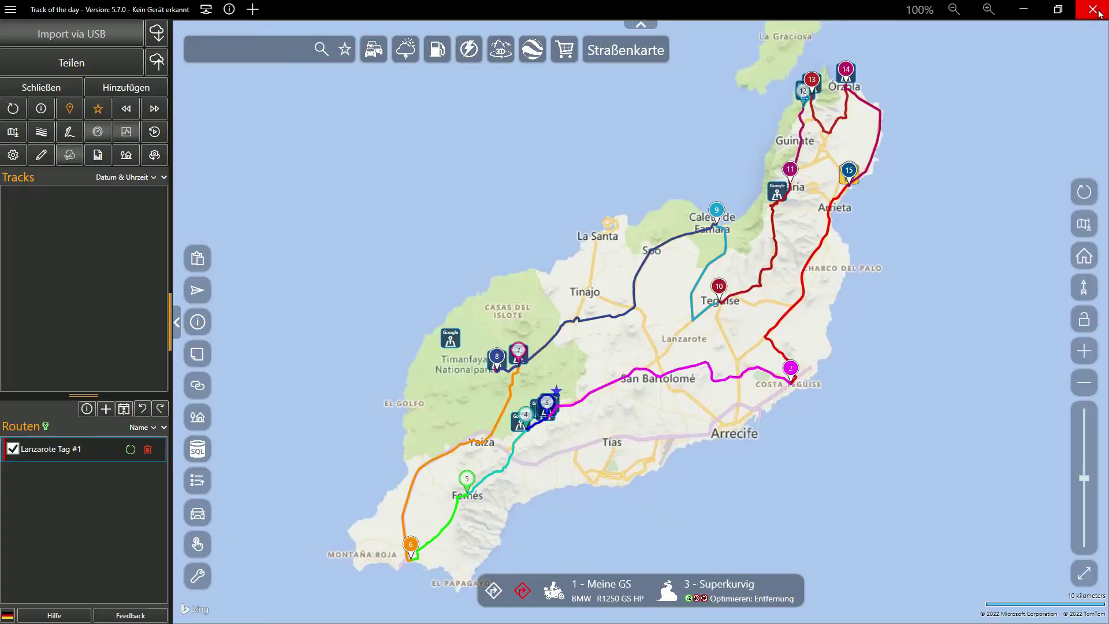
Step: Load Lanzarote Tag #1 (176 km, 3:15 h) into the TomTom MyDrive route planner and review its stops
{"action": "right_click", "coordinate": [73, 454]}
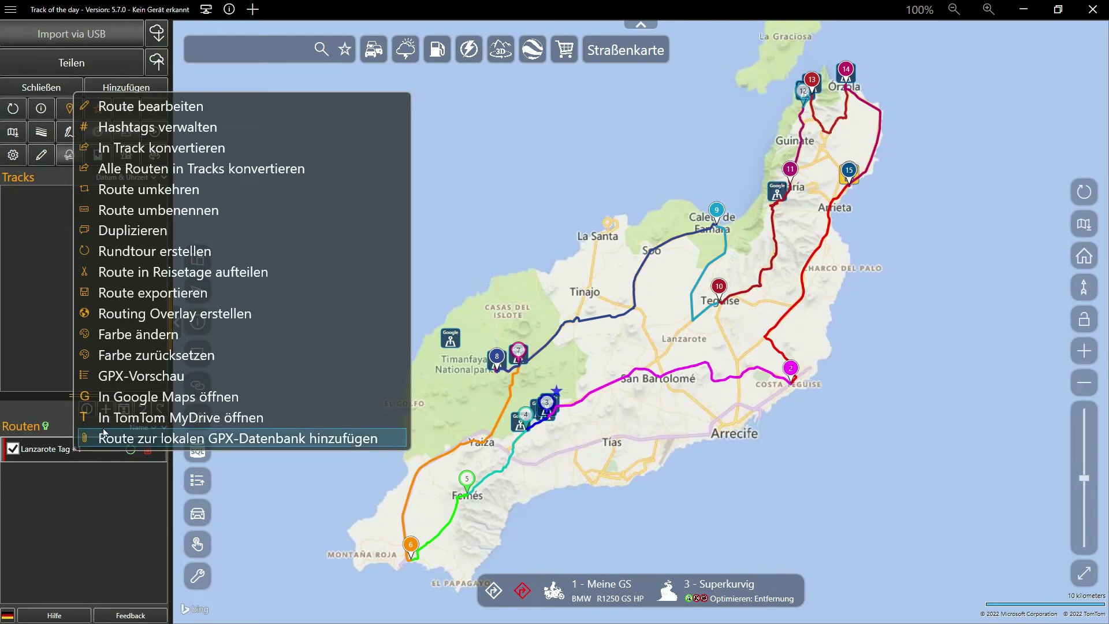
{"action": "left_click", "coordinate": [113, 421]}
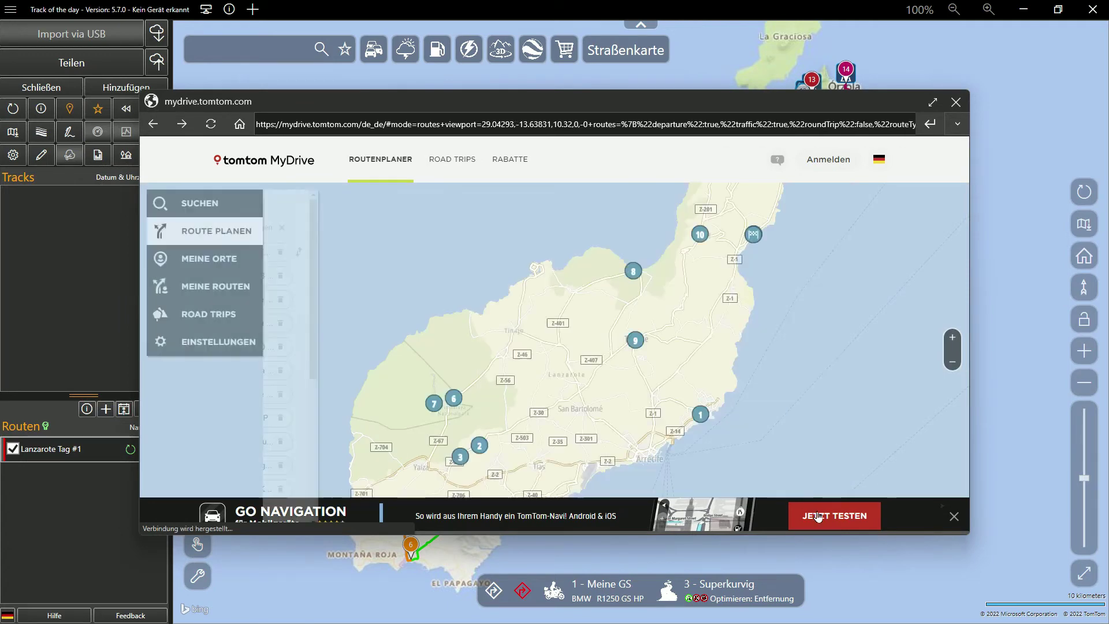
{"action": "left_click", "coordinate": [953, 516]}
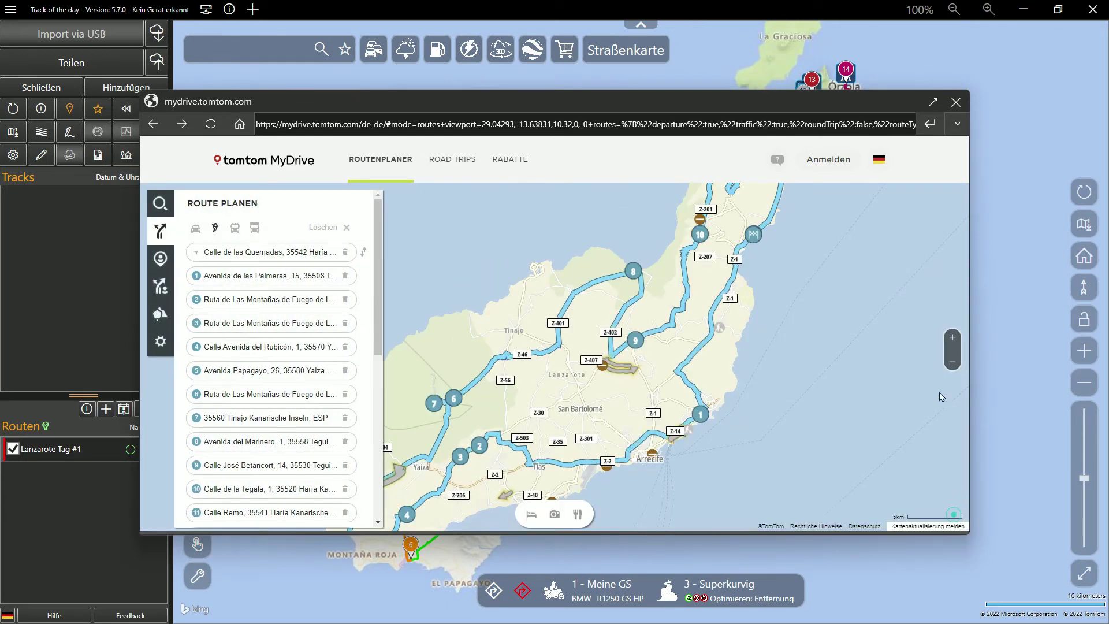
{"action": "left_click", "coordinate": [933, 103]}
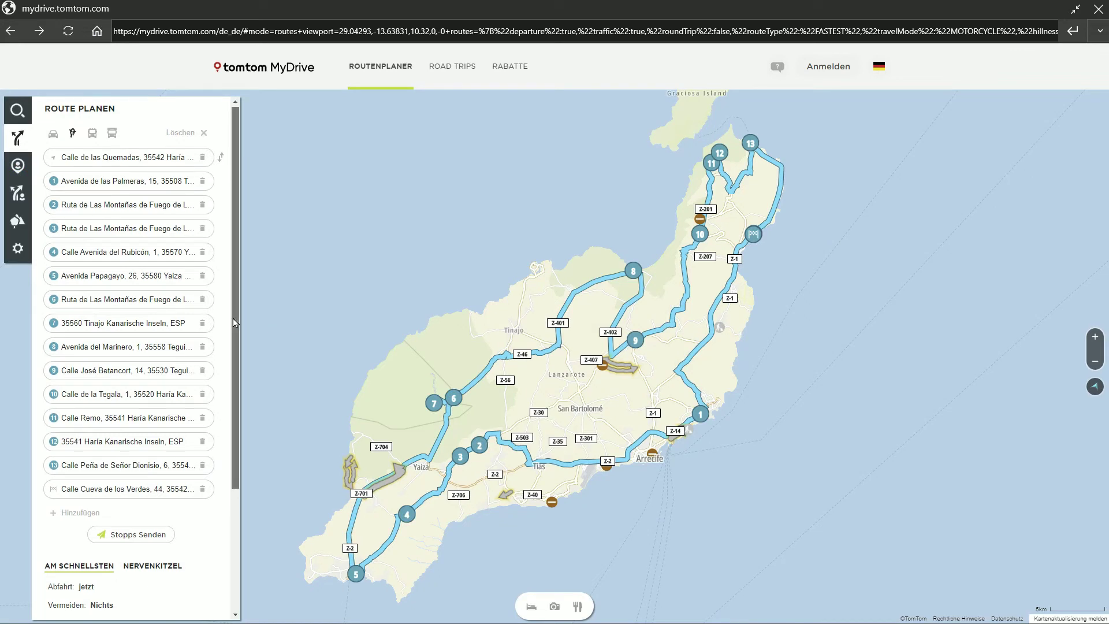
{"action": "mouse_move", "coordinate": [233, 318]}
{"action": "left_mouse_down"}
{"action": "mouse_move", "coordinate": [225, 455]}
{"action": "mouse_move", "coordinate": [246, 305]}
{"action": "left_mouse_up"}
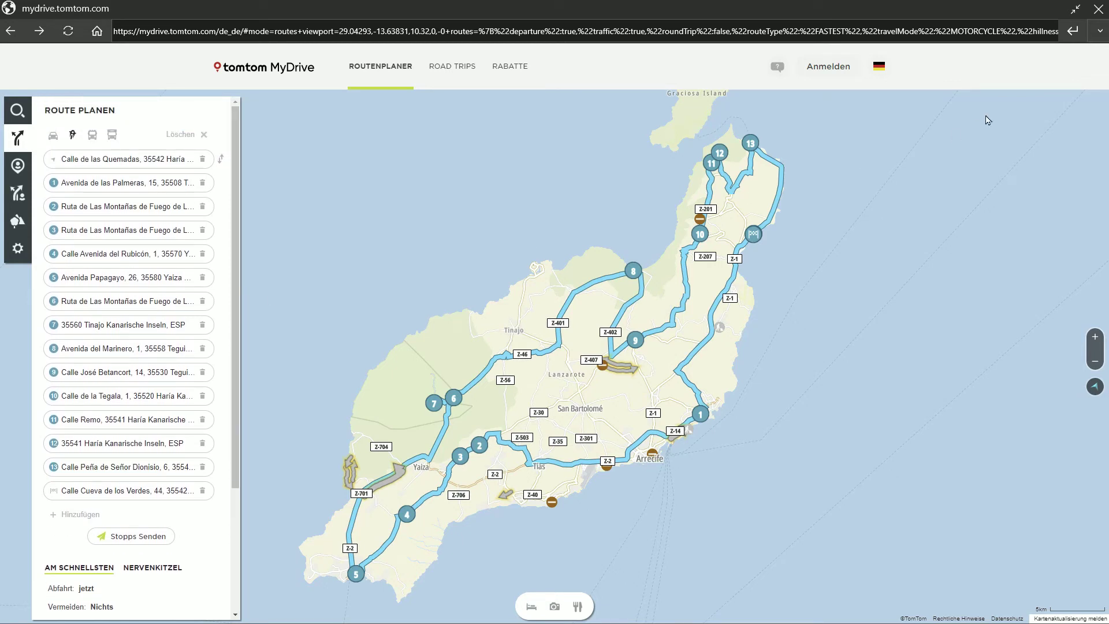
{"action": "left_click", "coordinate": [1098, 10]}
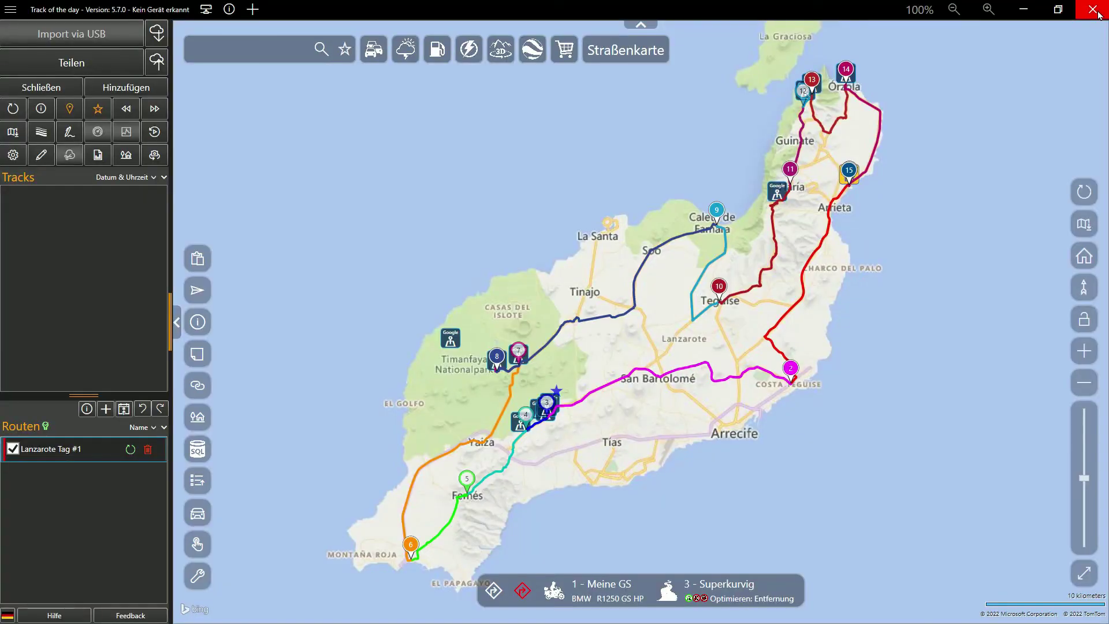